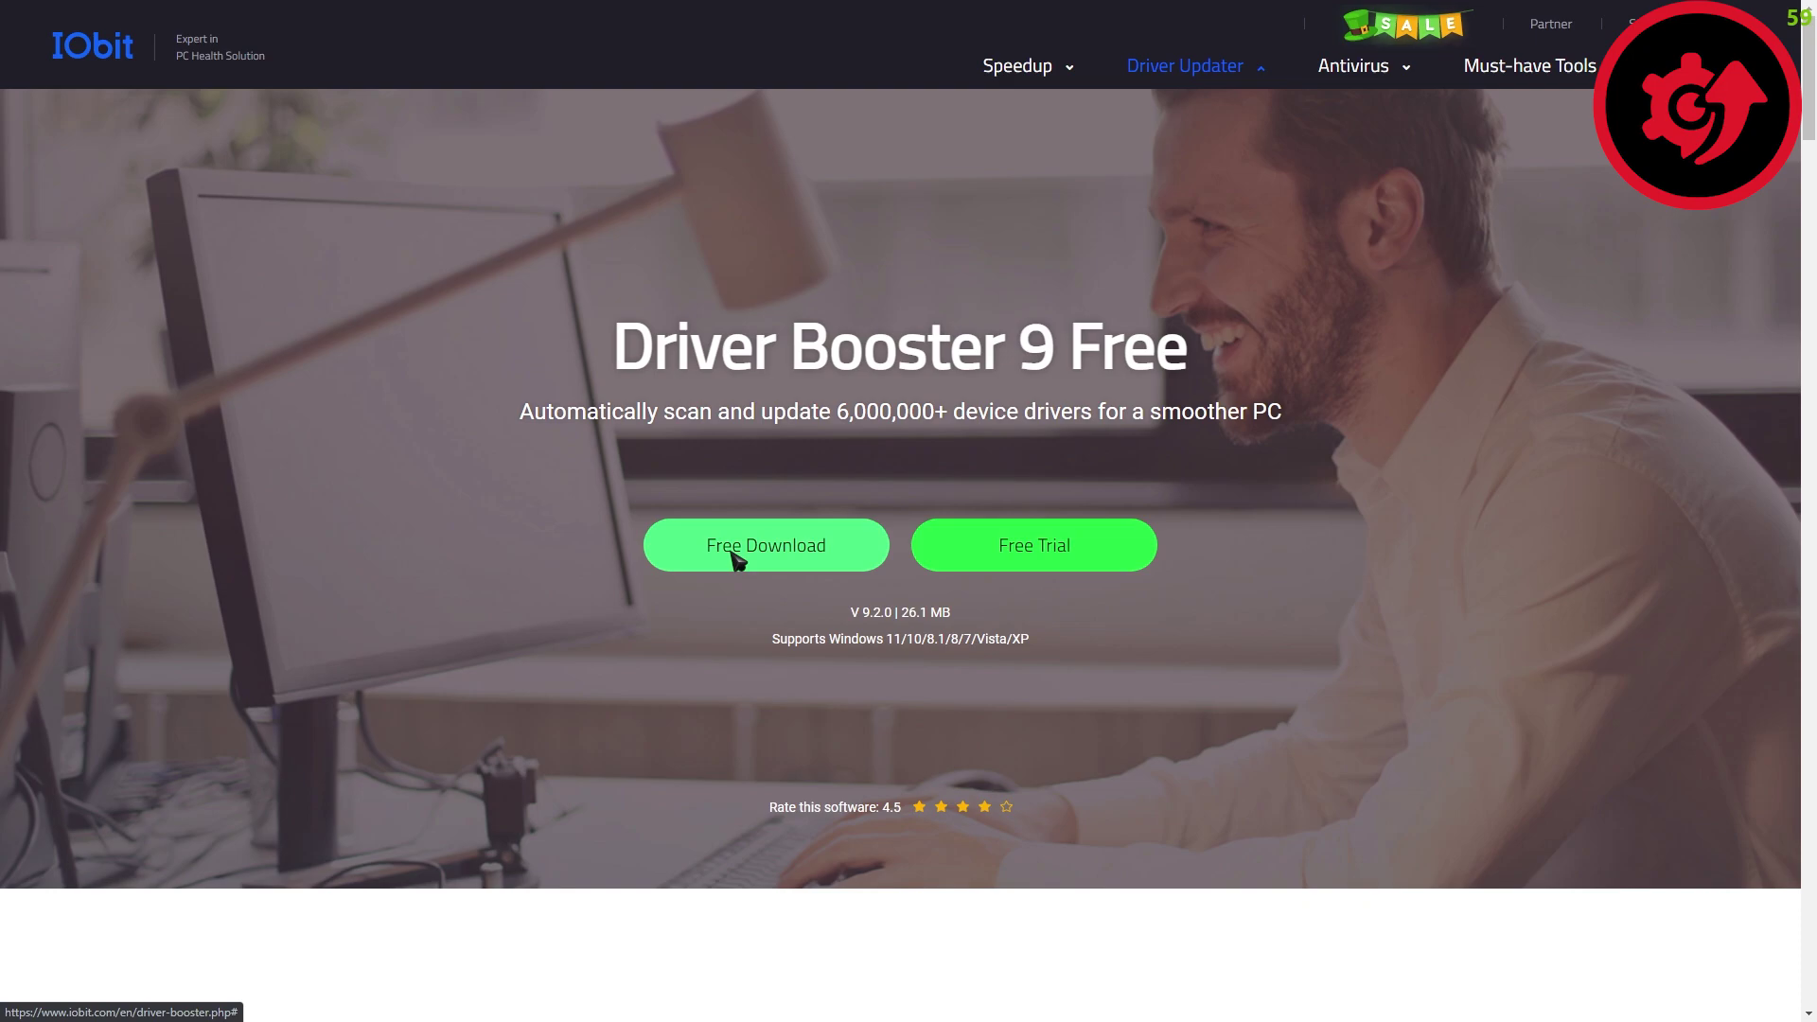
Launch Driver Booster 9.2 from the Start menu
key("super")
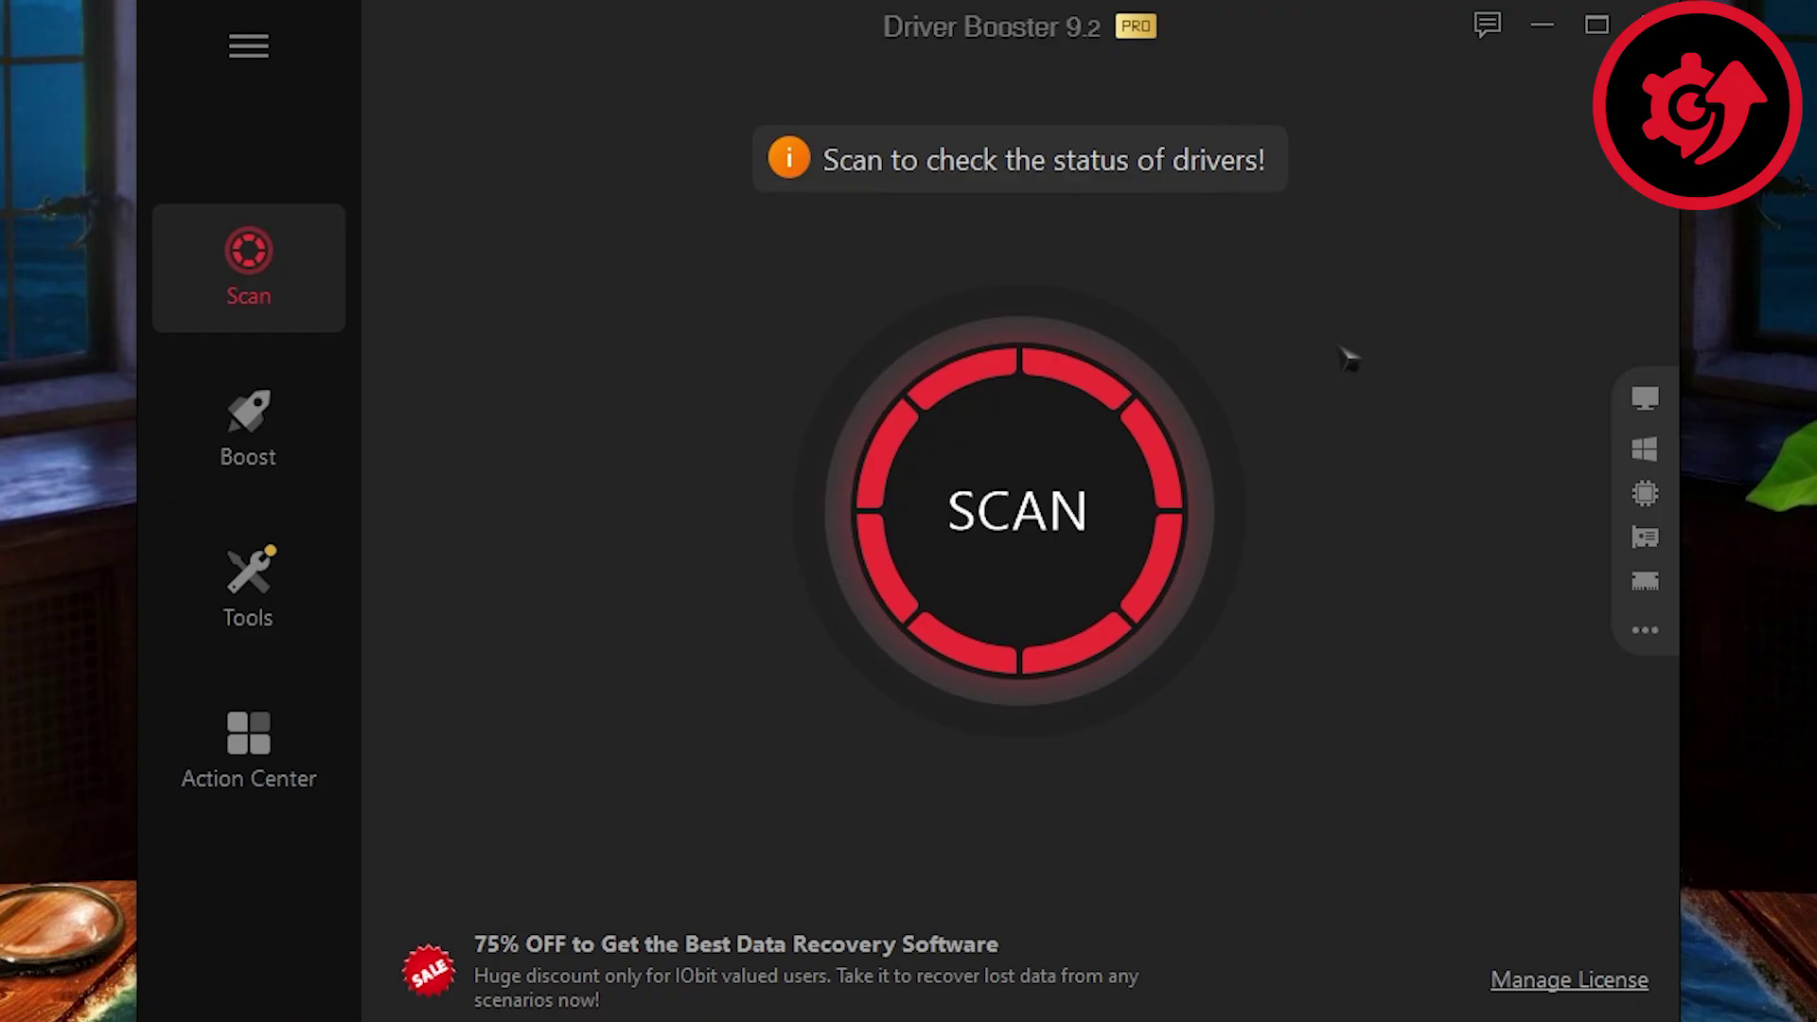
Scan for outdated drivers, start then cancel the USB driver update, and open Boost
left_click(1019, 516)
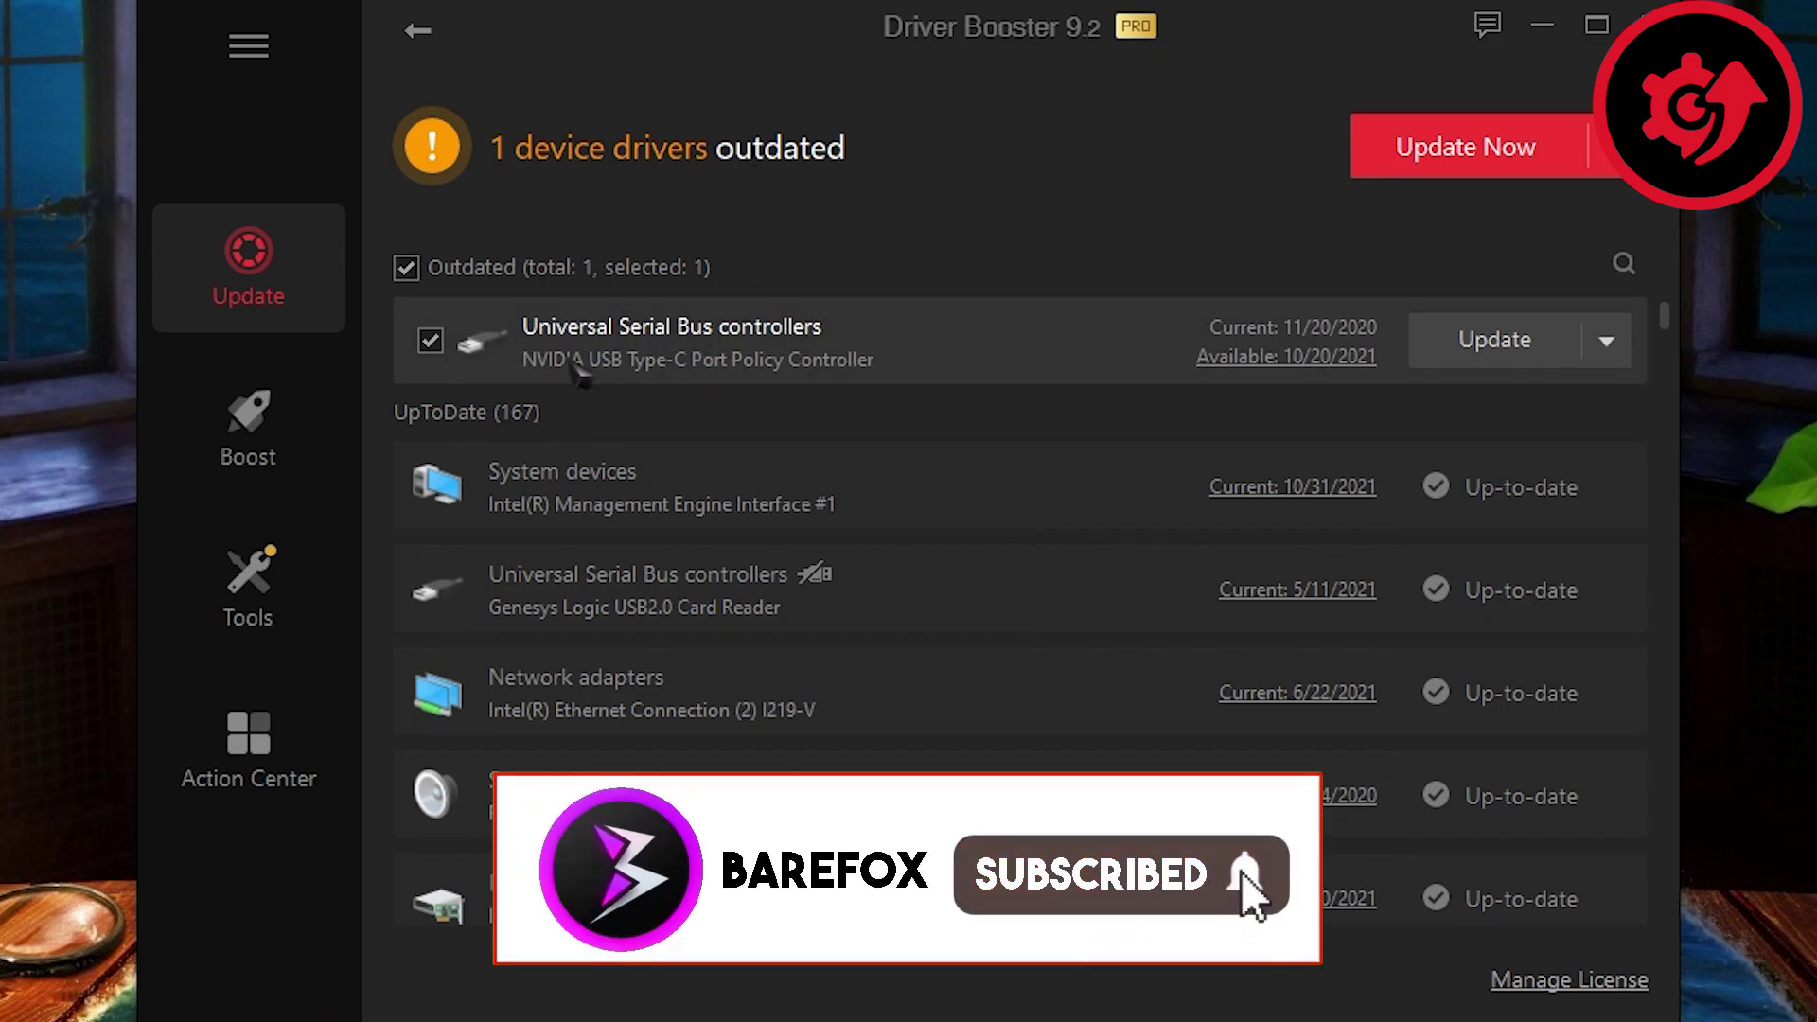
left_click(1453, 161)
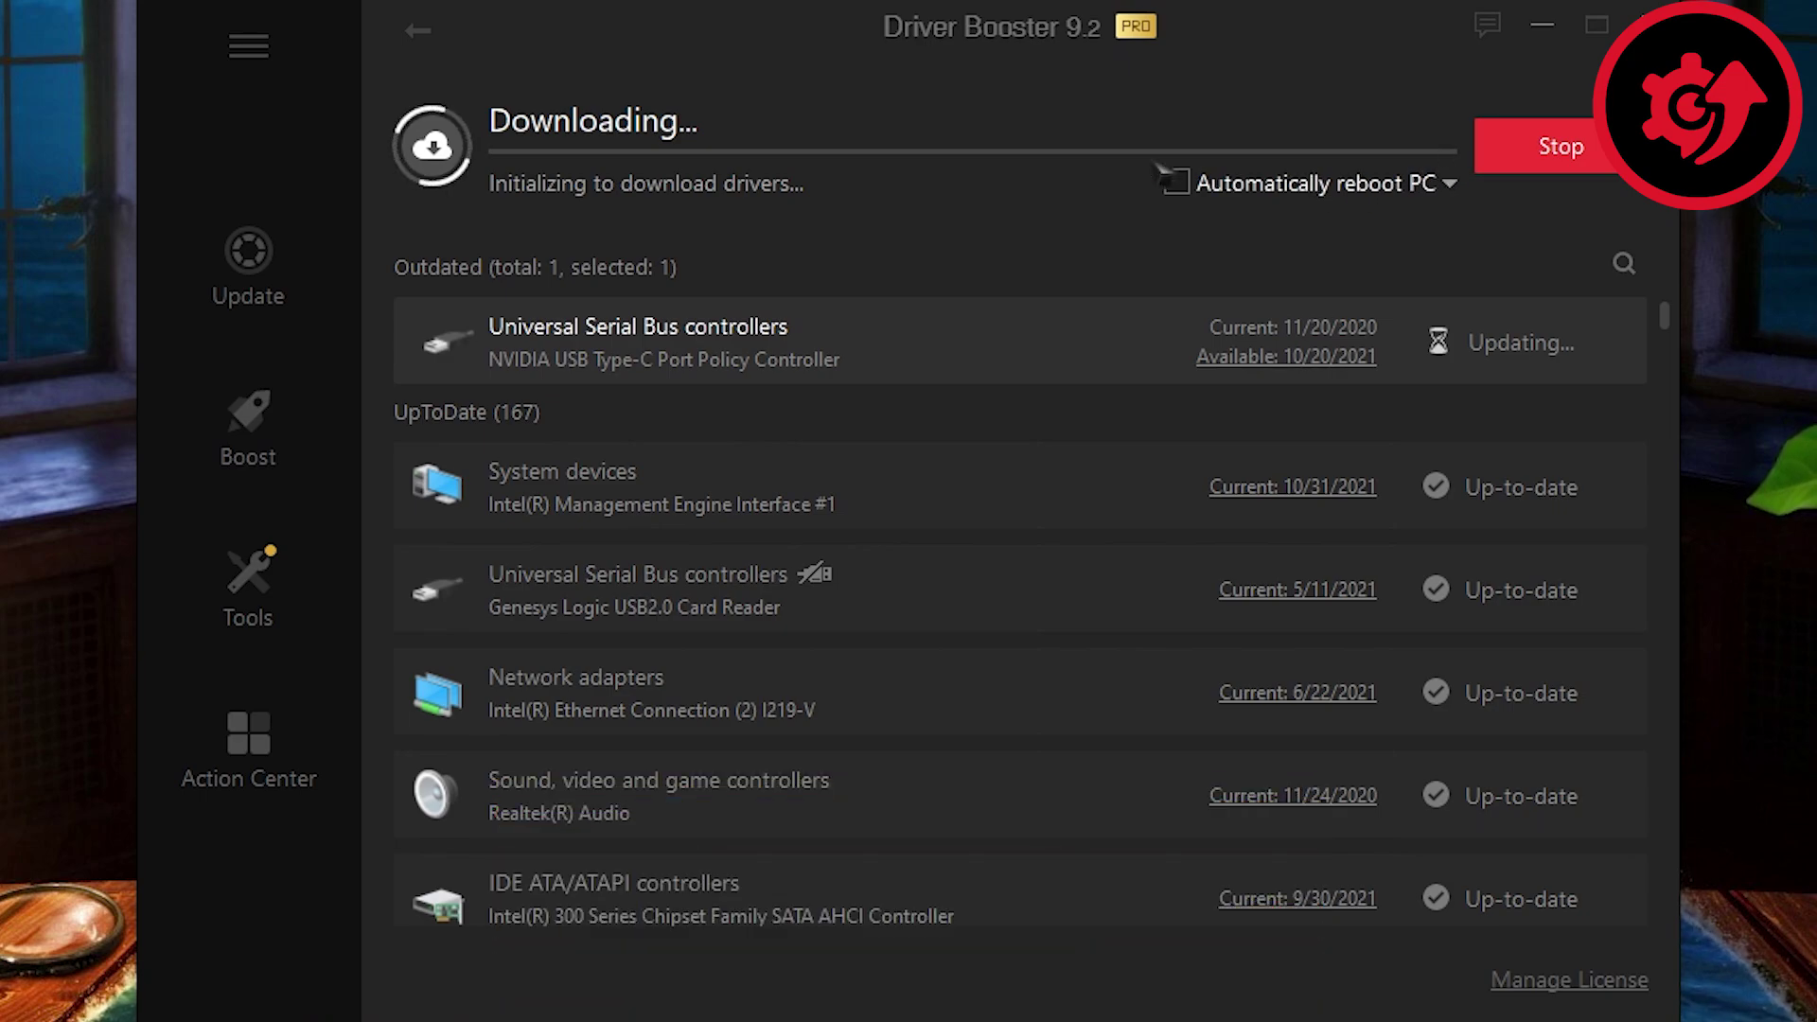
left_click(1491, 152)
left_click(312, 436)
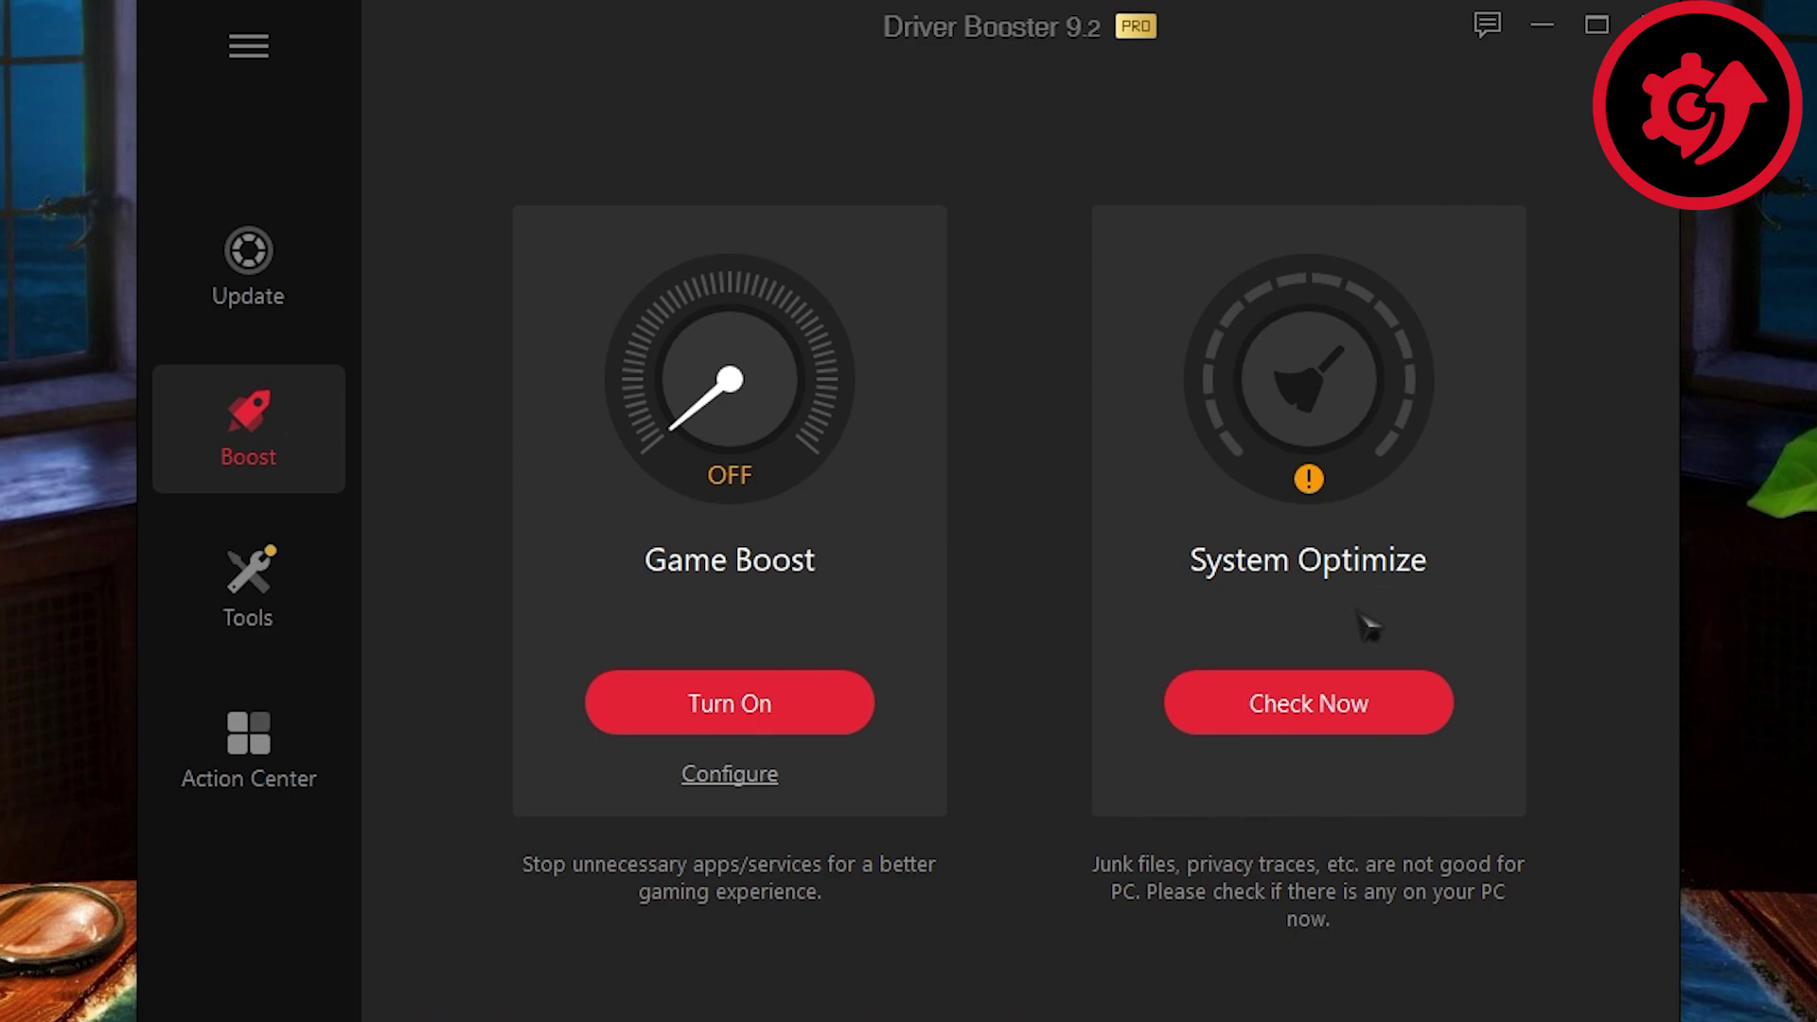
Run Fix Device Error detection from Tools, then view Action Center and the scan results
left_click(263, 617)
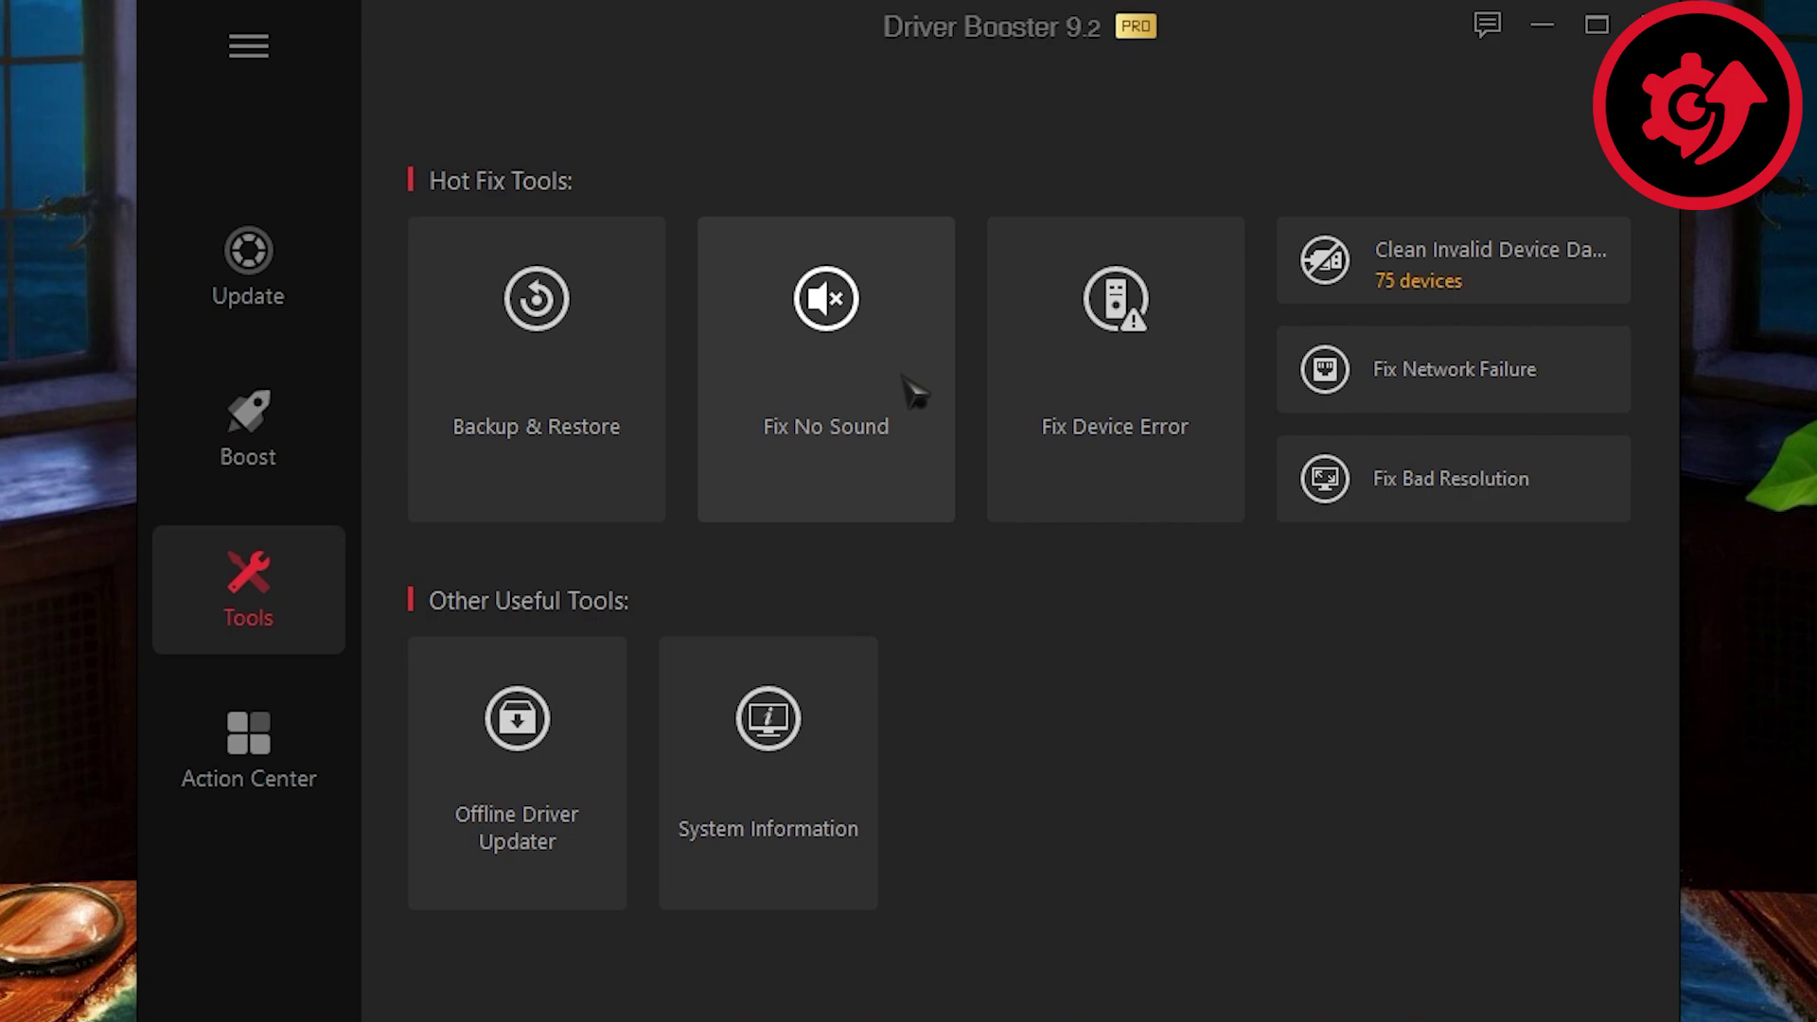
left_click(1156, 407)
left_click(918, 643)
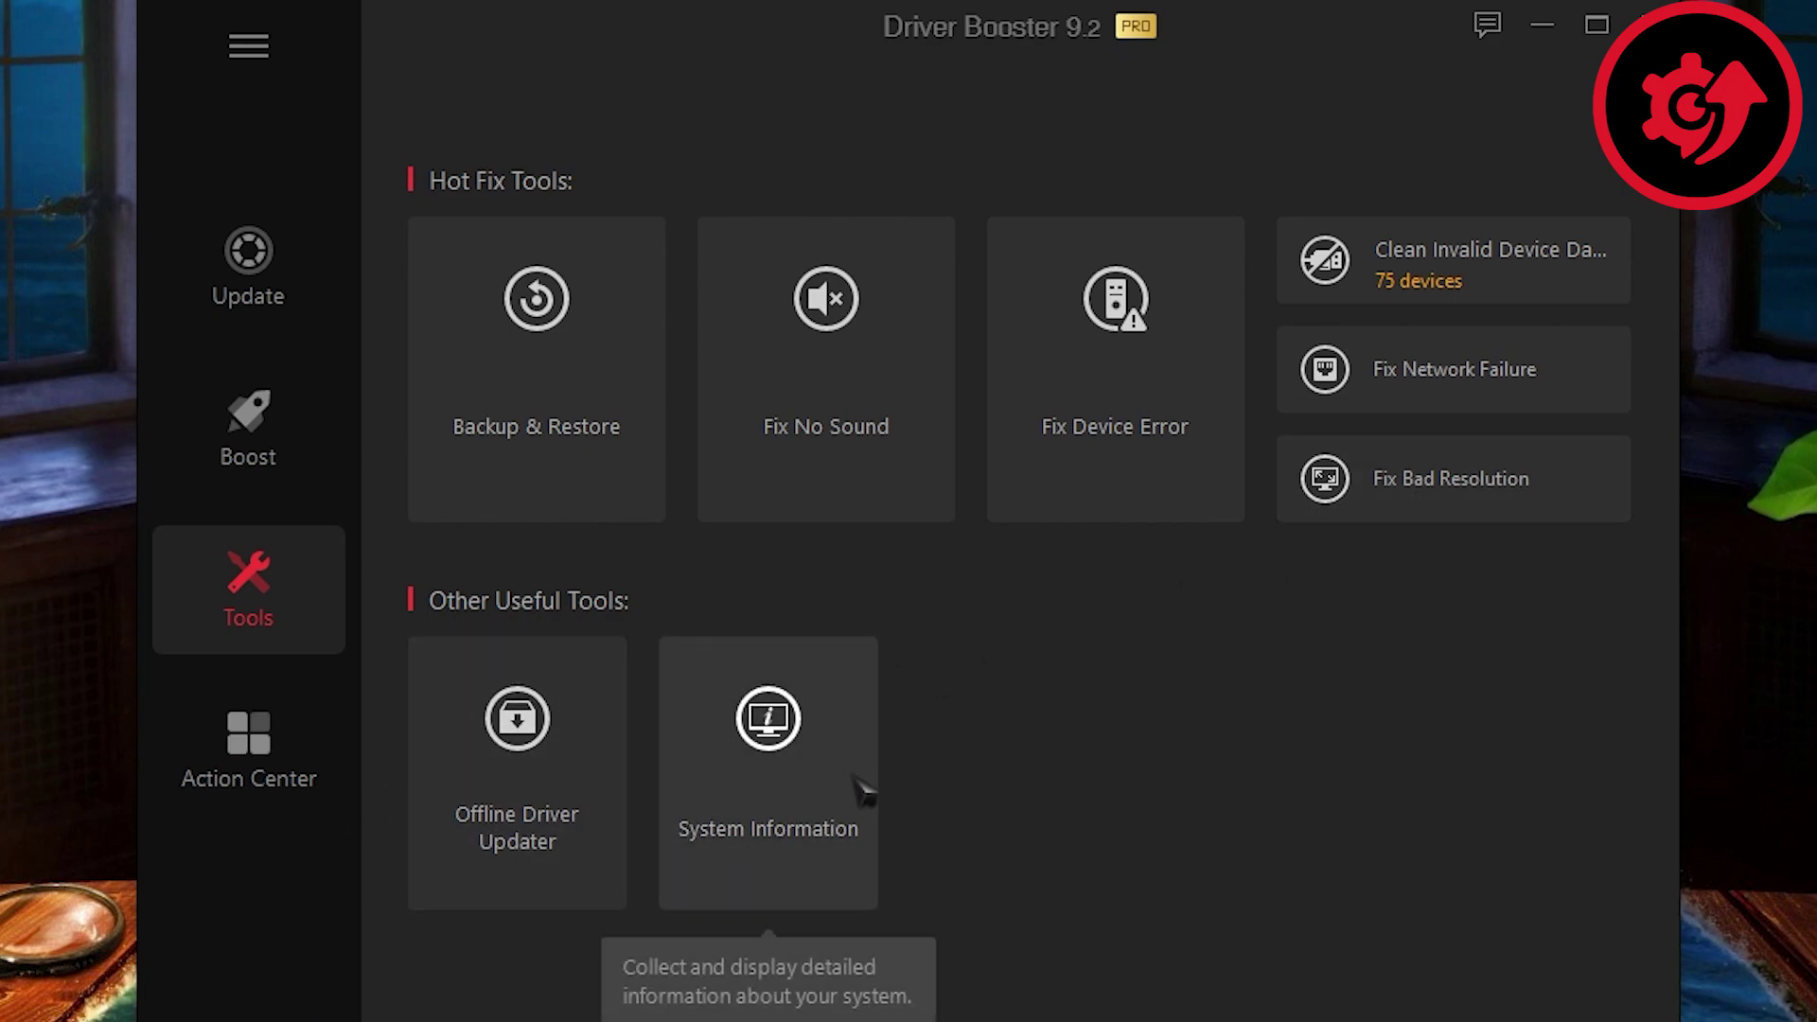
left_click(201, 778)
left_click(248, 265)
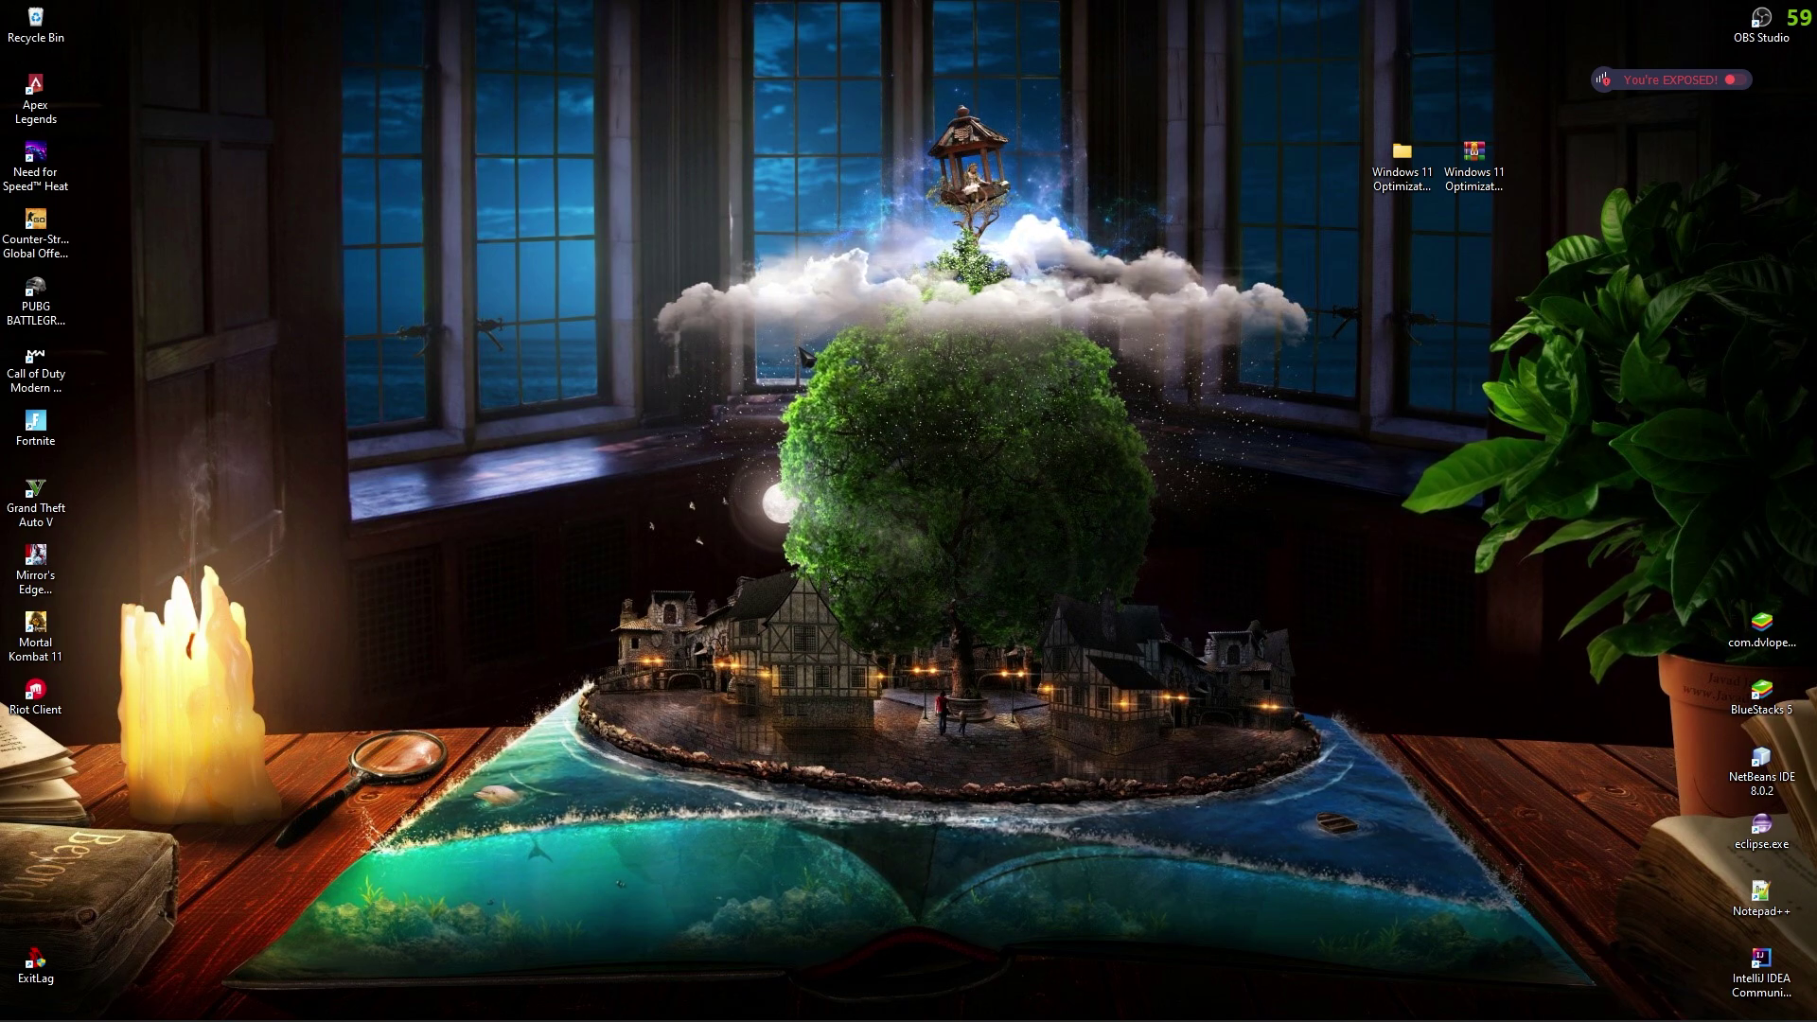
Open Apps & features via Start search 'add' and set Share across devices to Off
key("super")
type("add")
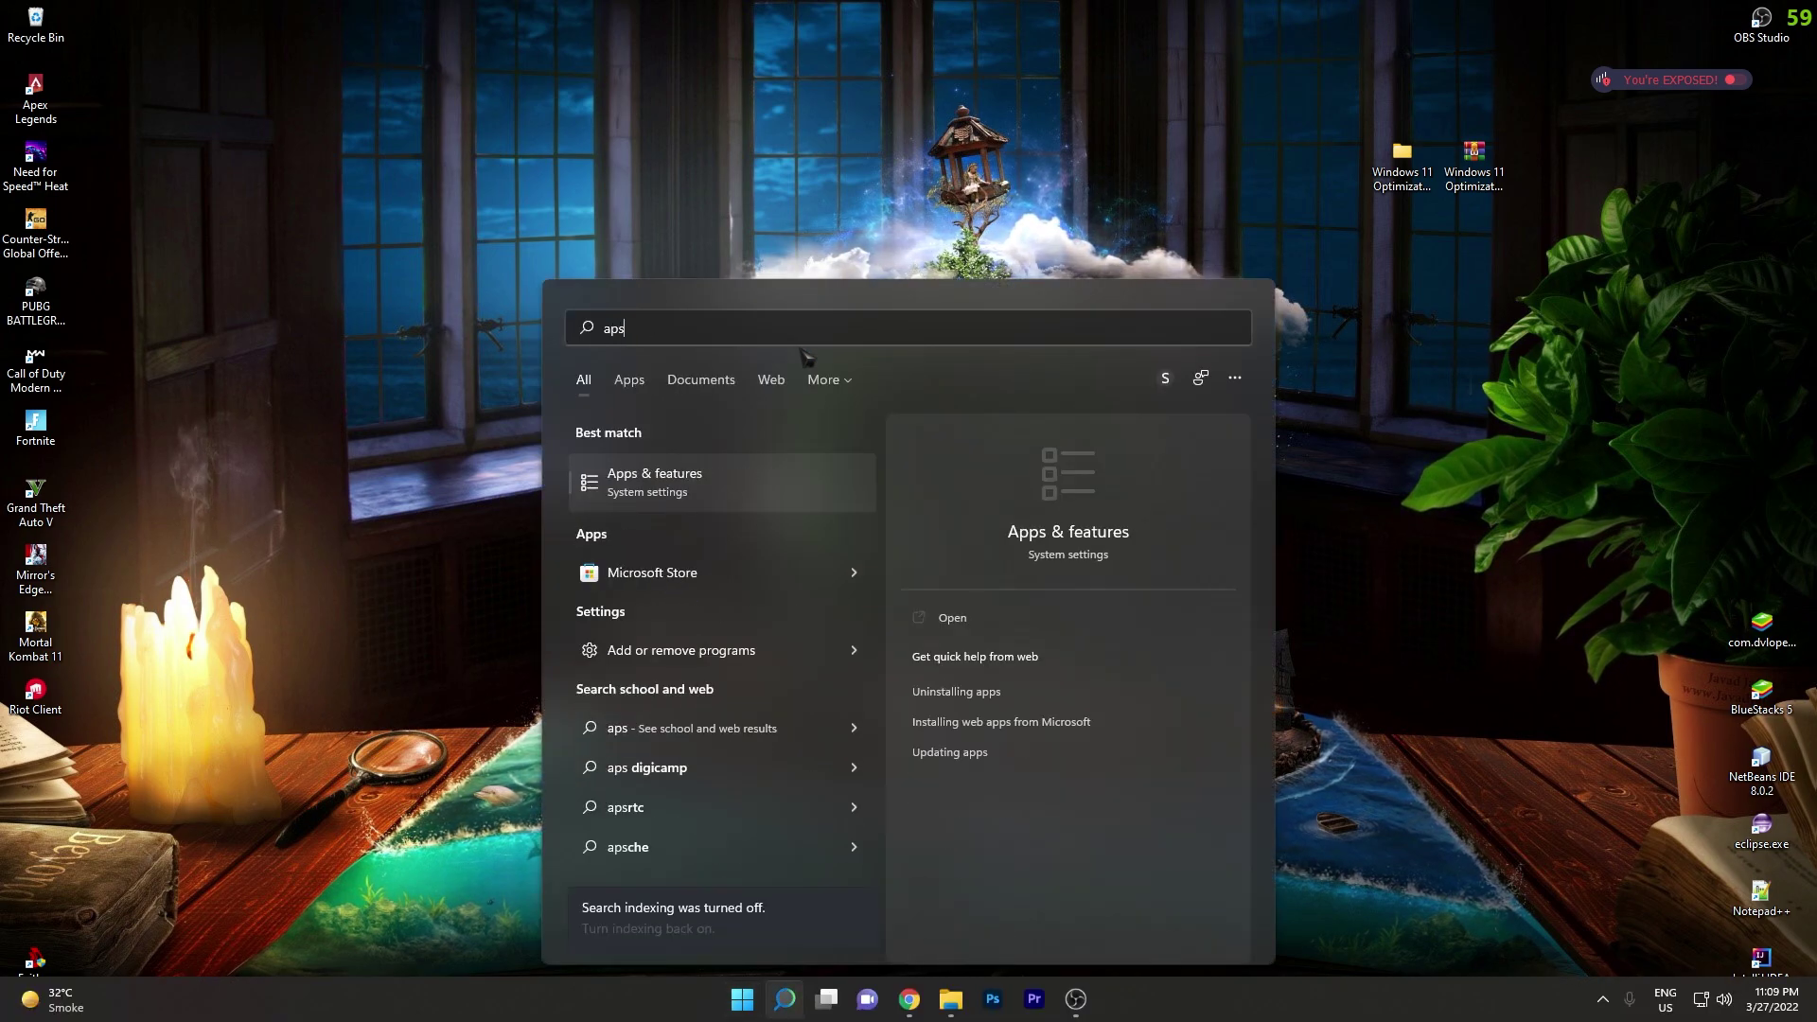
key("Return")
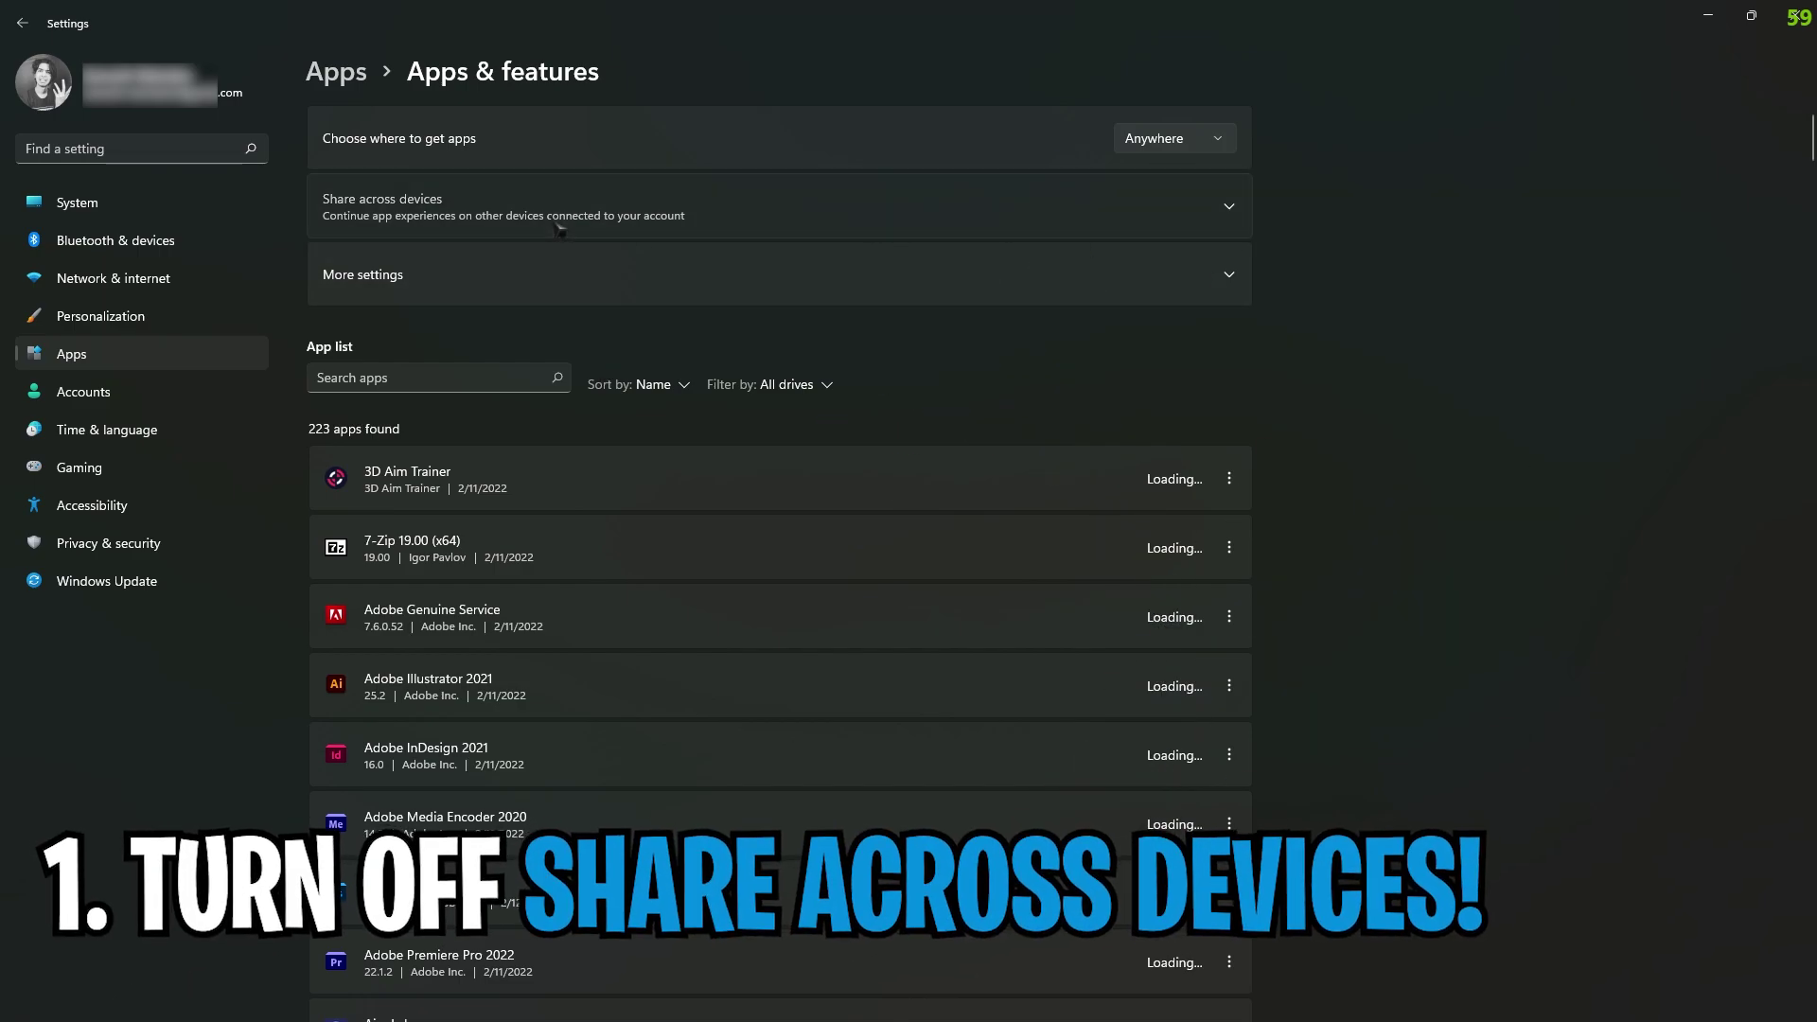
left_click(886, 236)
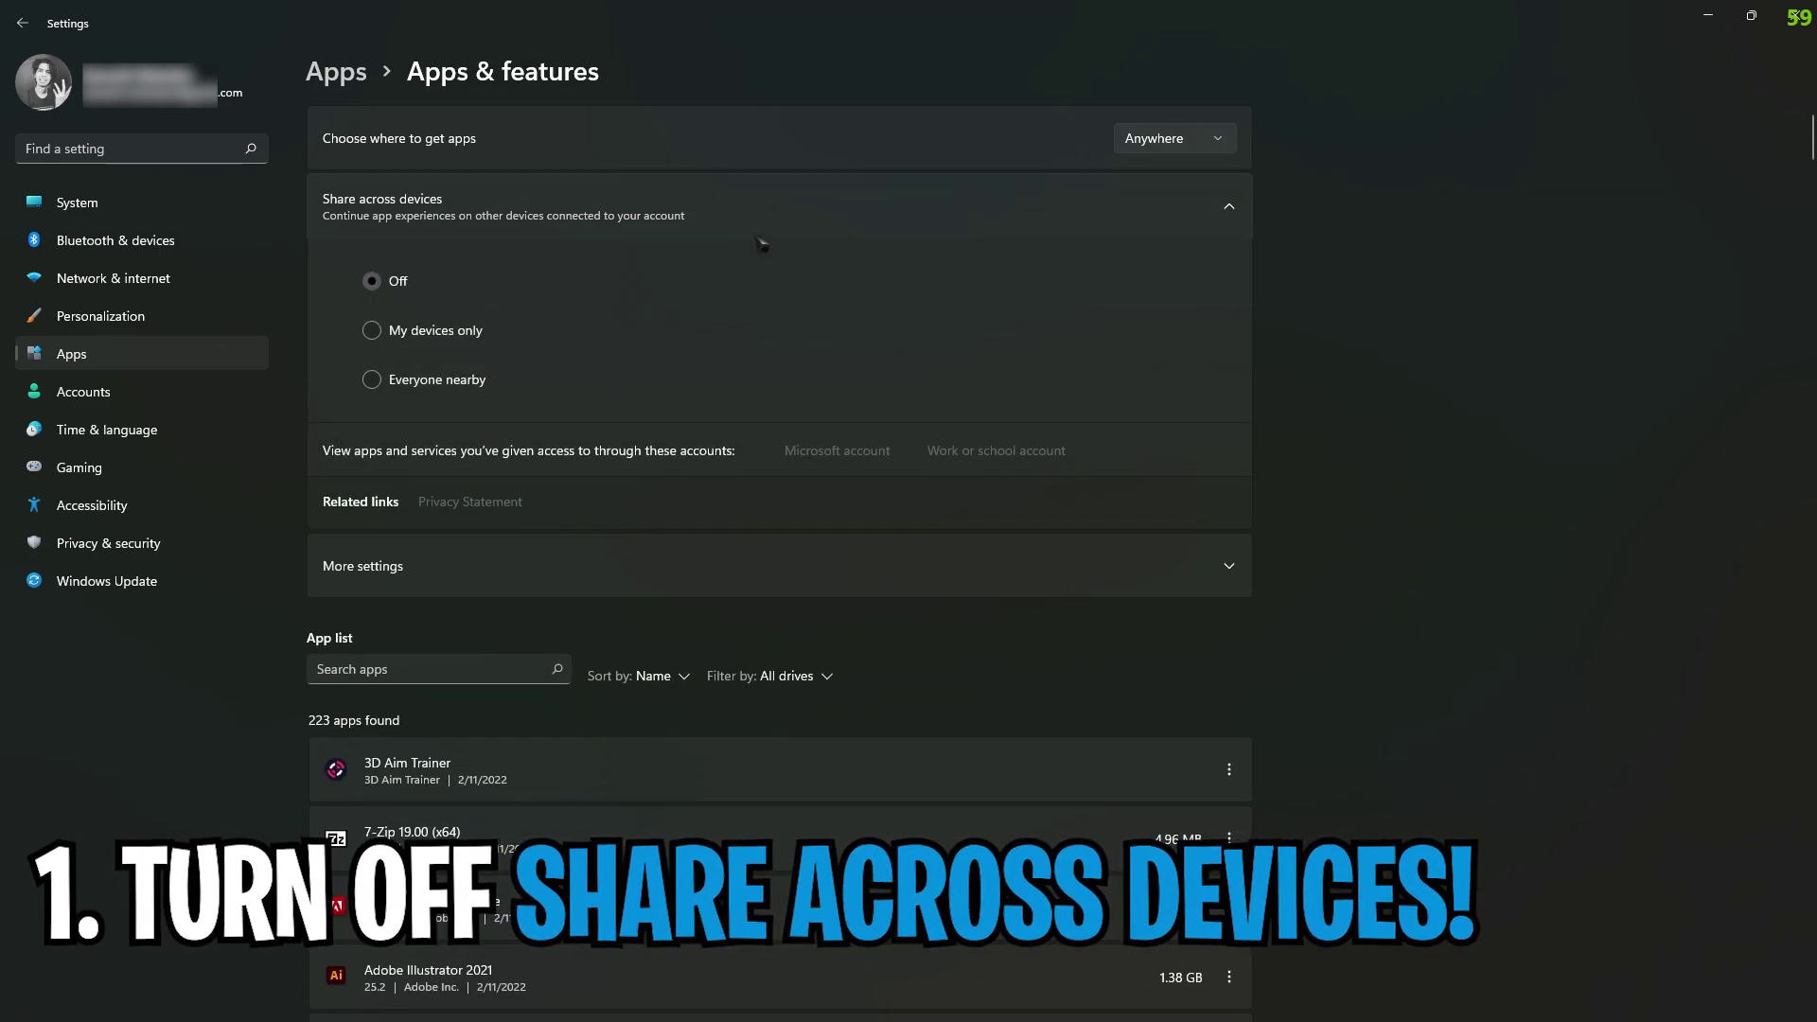
left_click(371, 281)
left_click(800, 224)
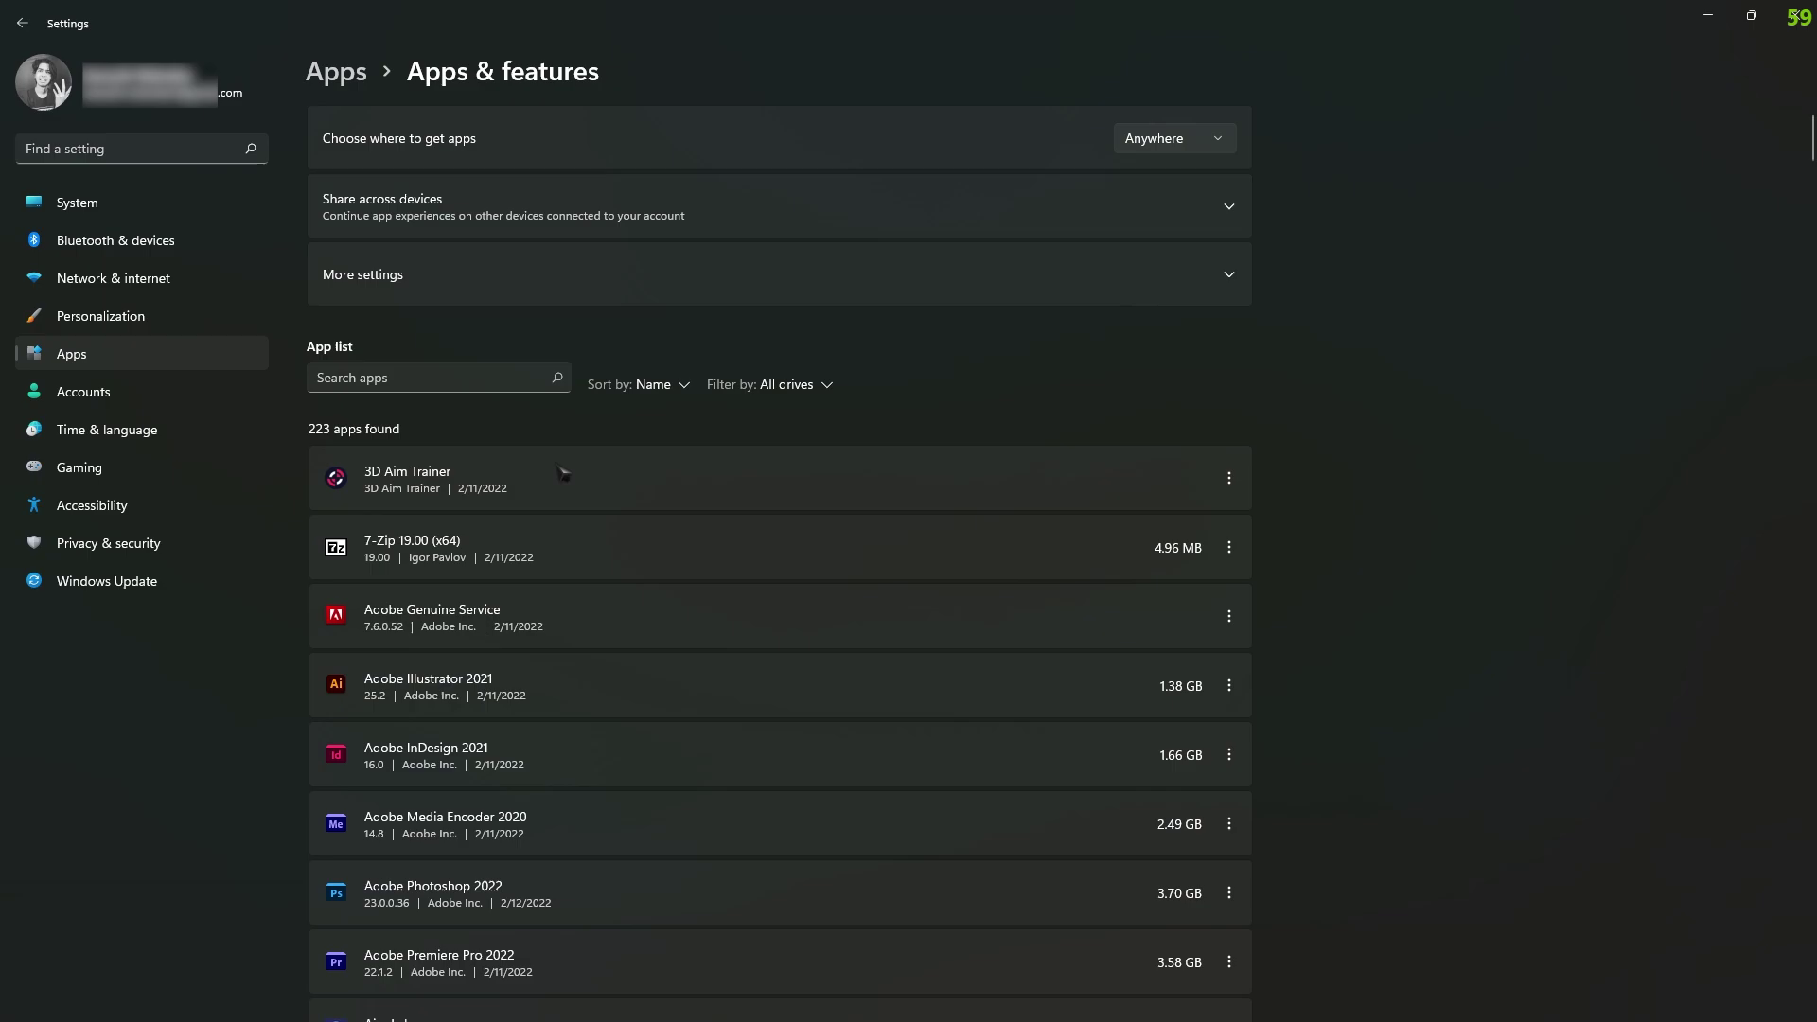
Uninstall Betternet for Windows from the installed apps list
scroll(554, 379, "down", 5)
scroll(546, 281, "down", 3)
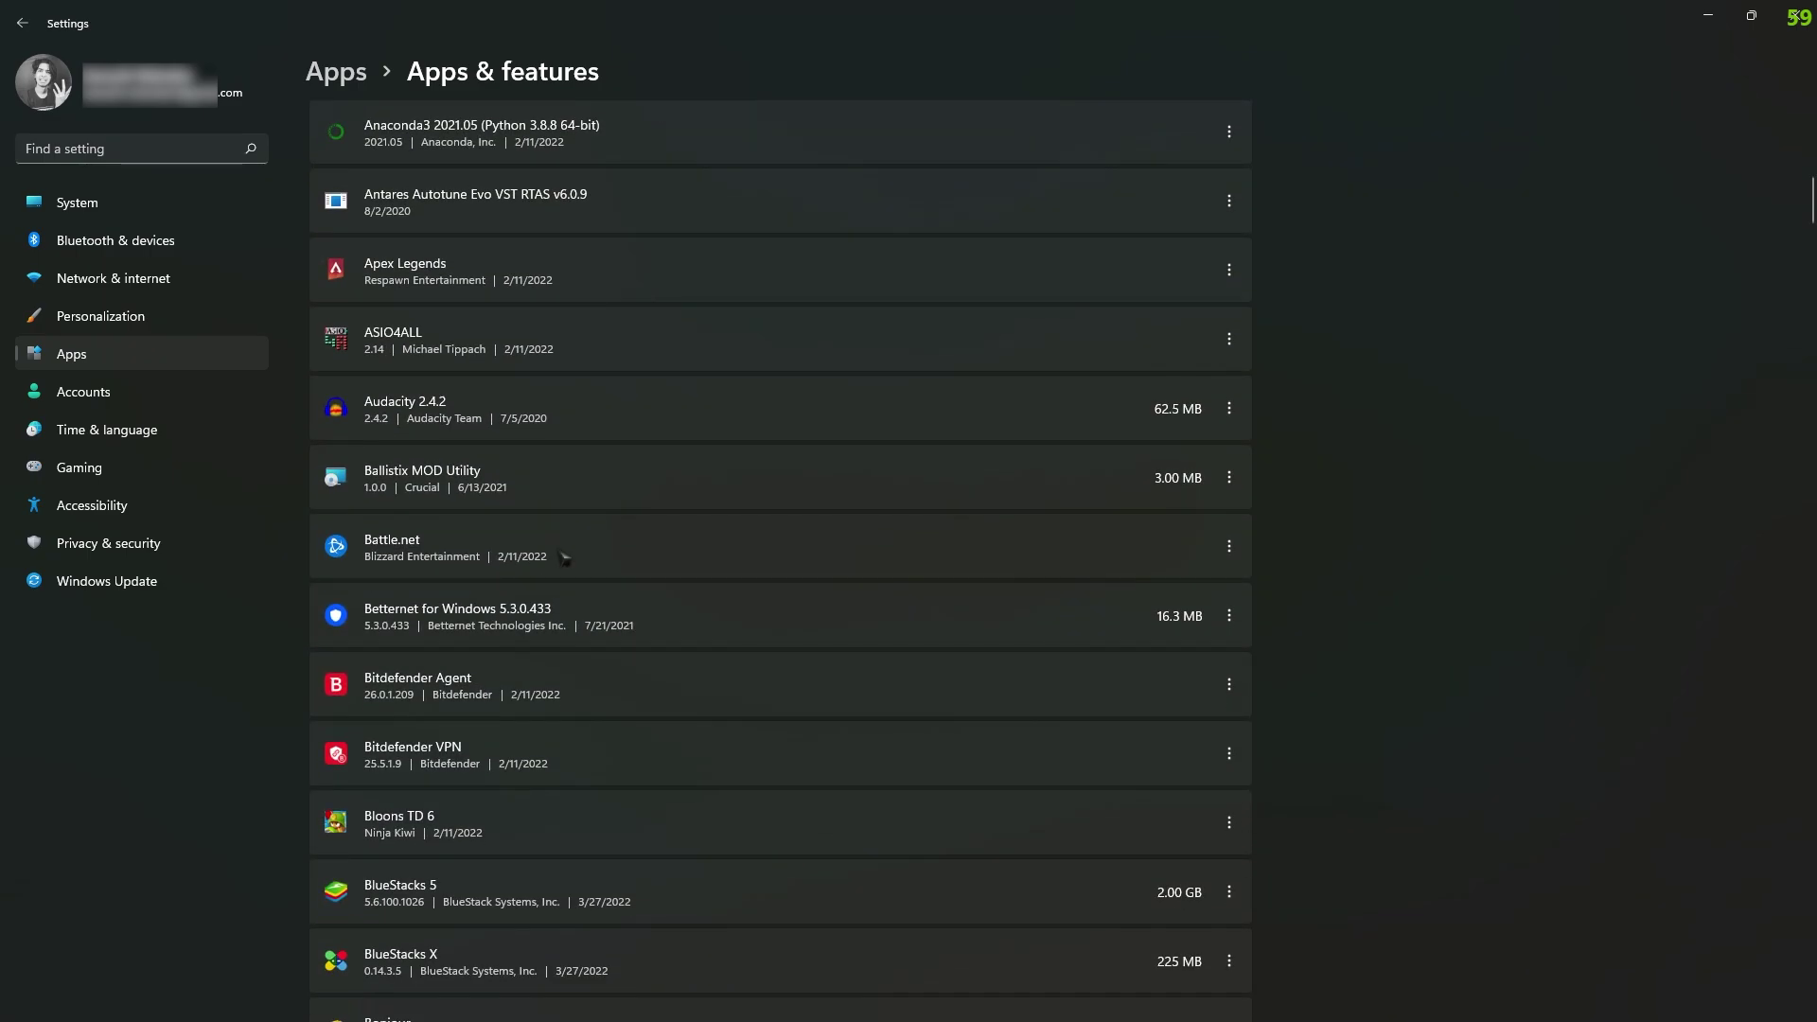
scroll(563, 558, "down", 2)
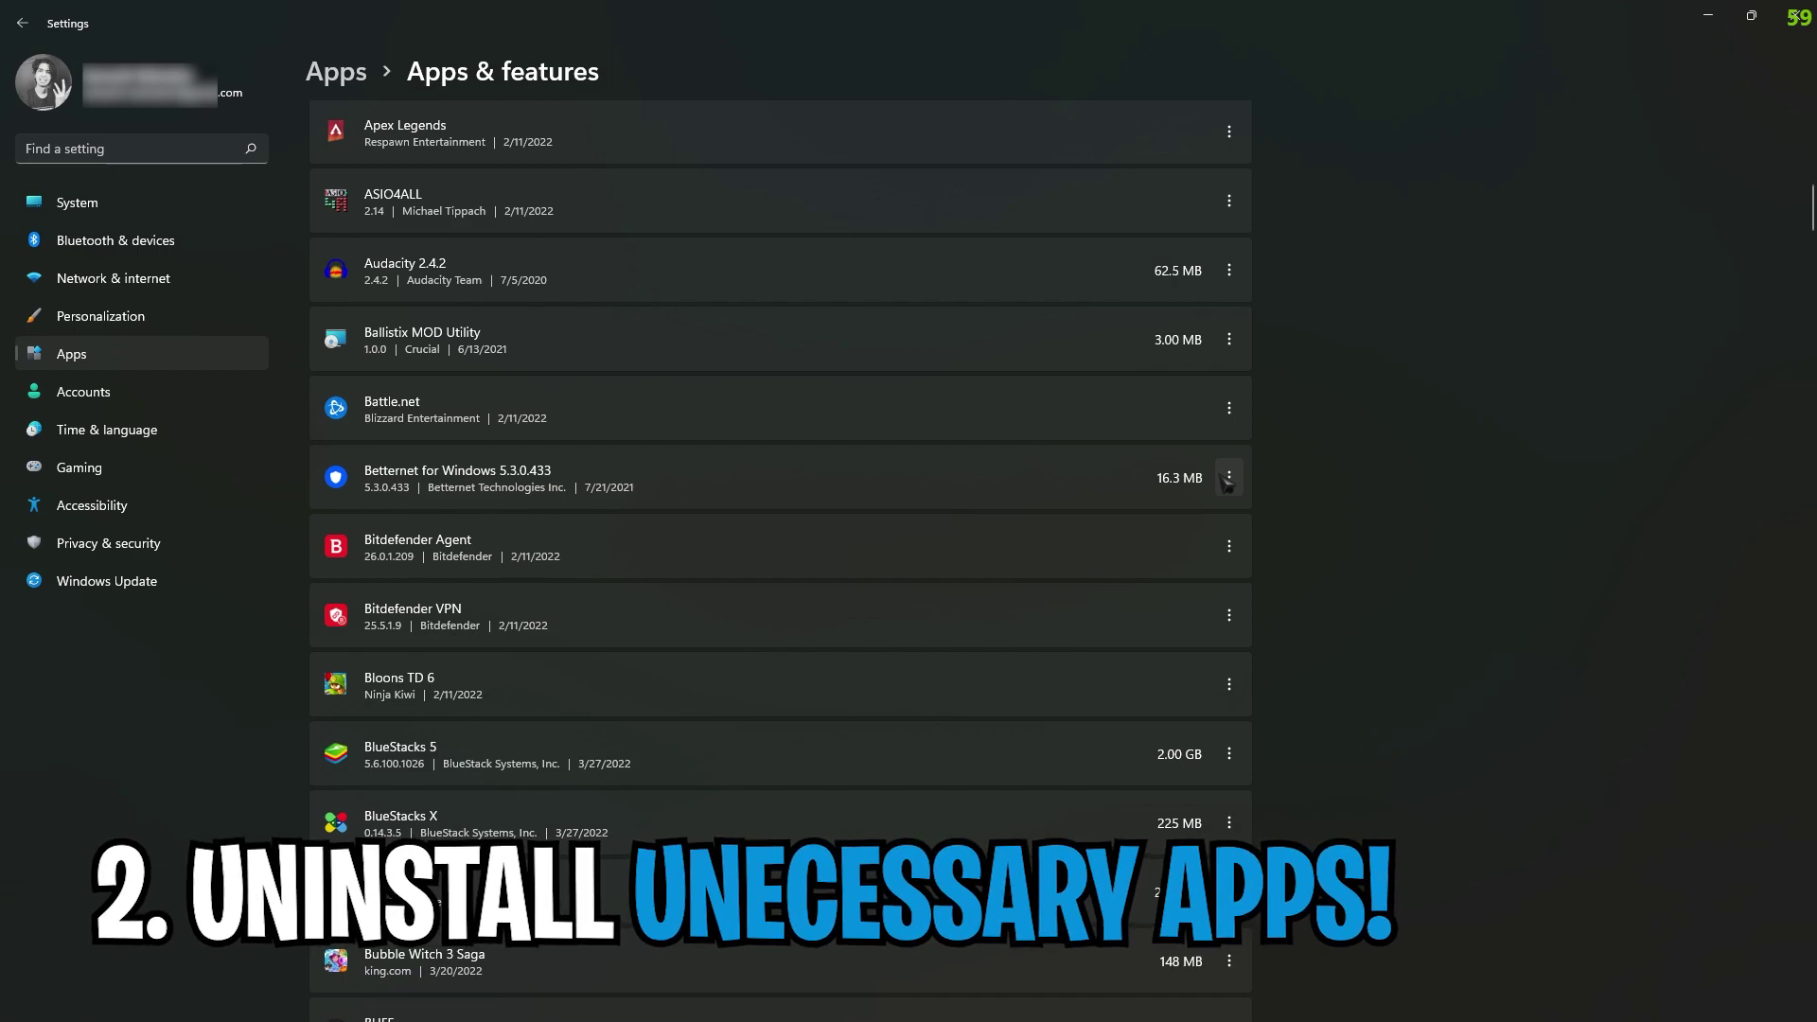
left_click(1229, 479)
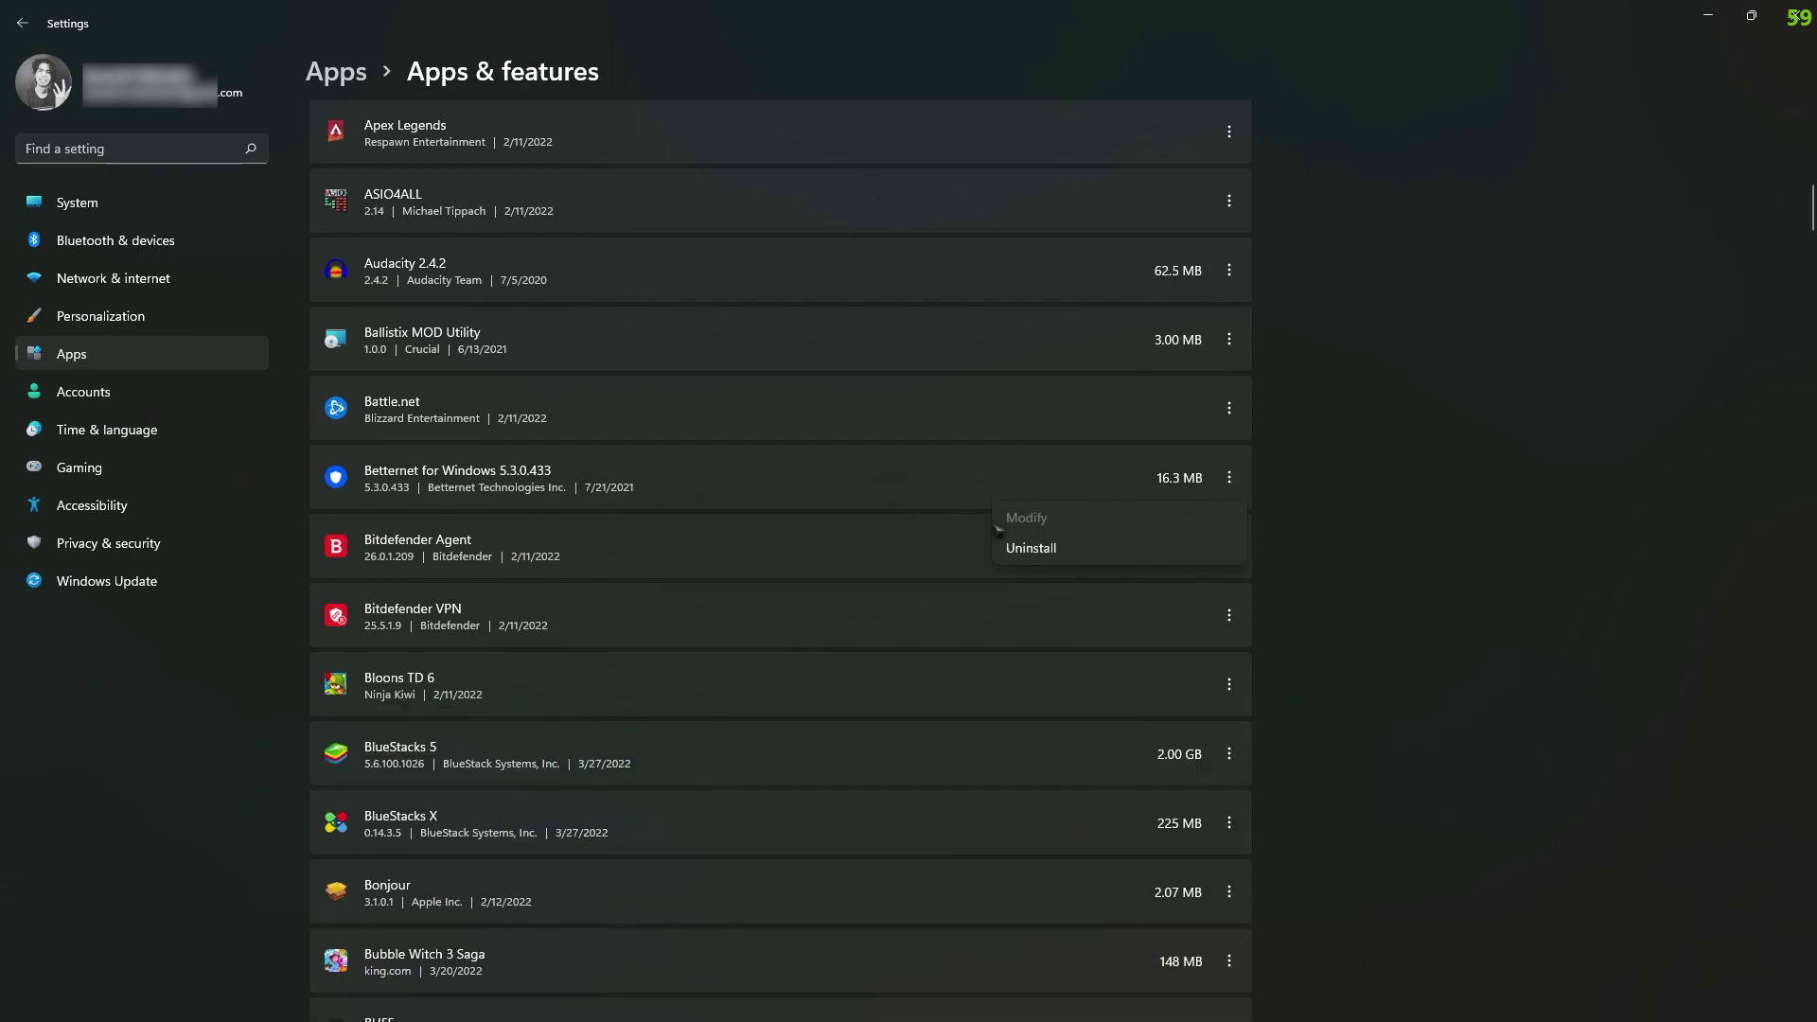
left_click(1031, 549)
left_click(1193, 573)
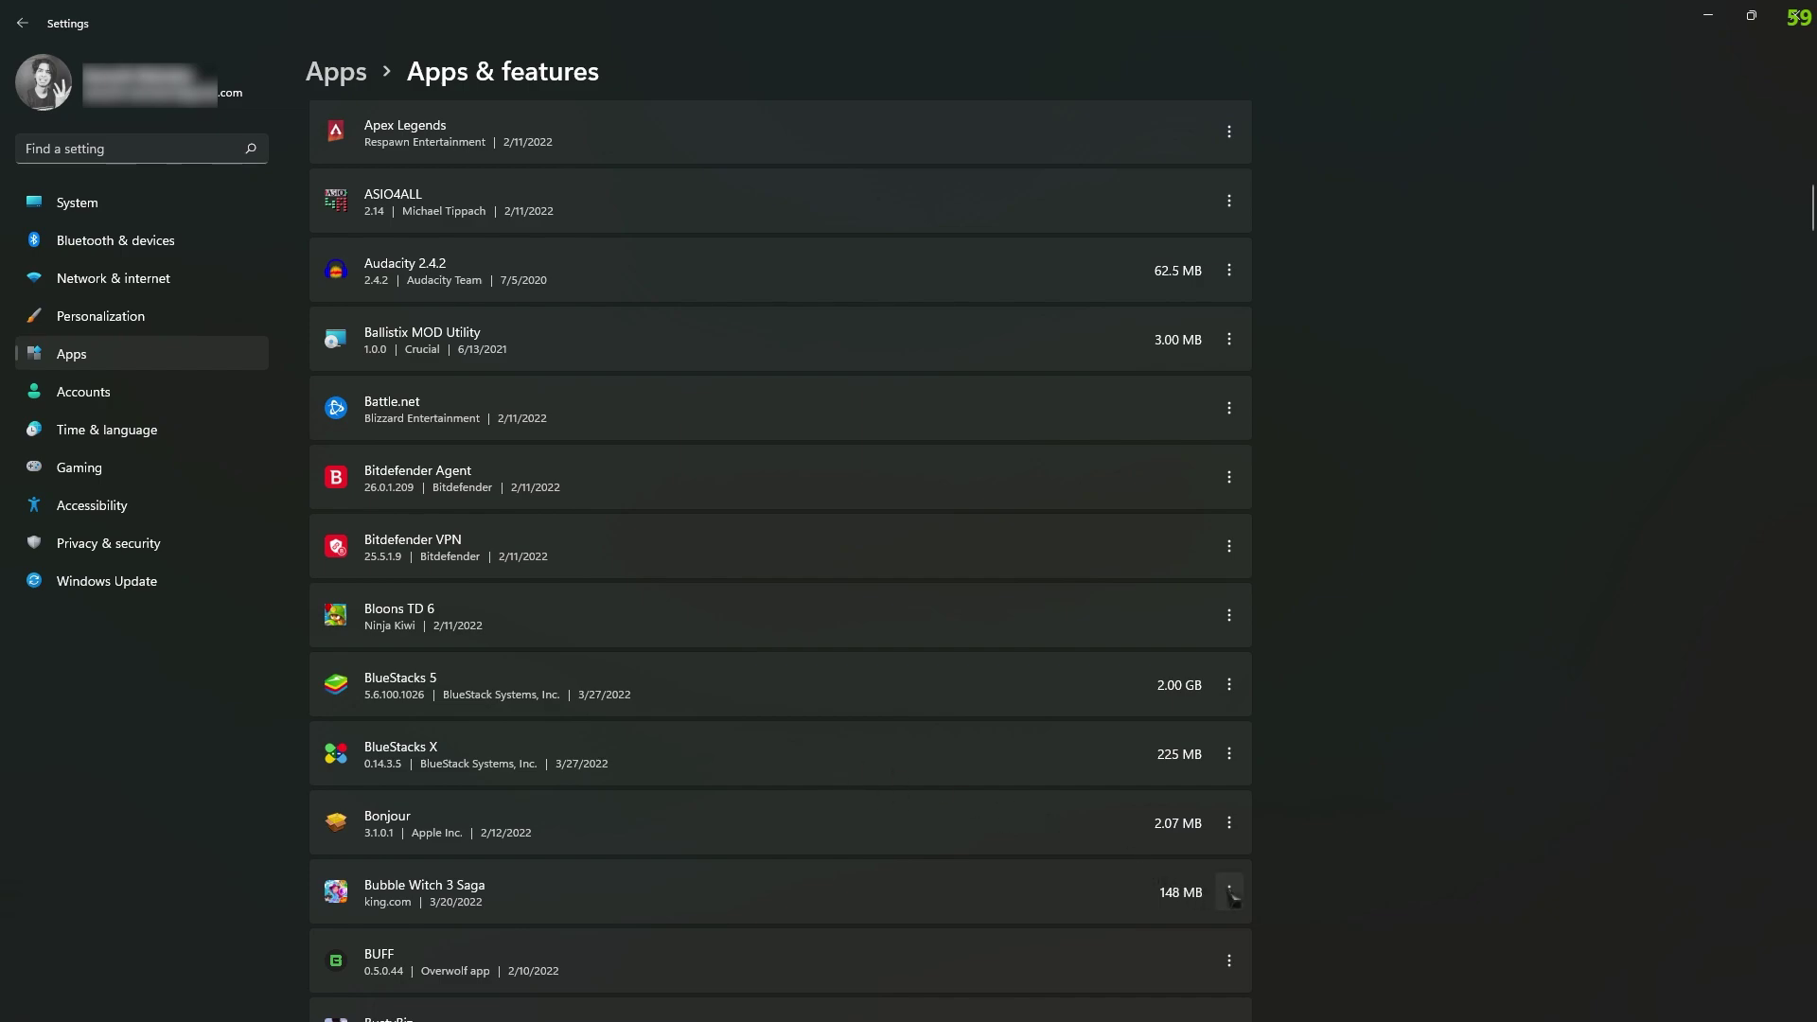
Uninstall Bubble Witch 3 Saga and return to the Apps overview
left_click(1229, 891)
left_click(1036, 992)
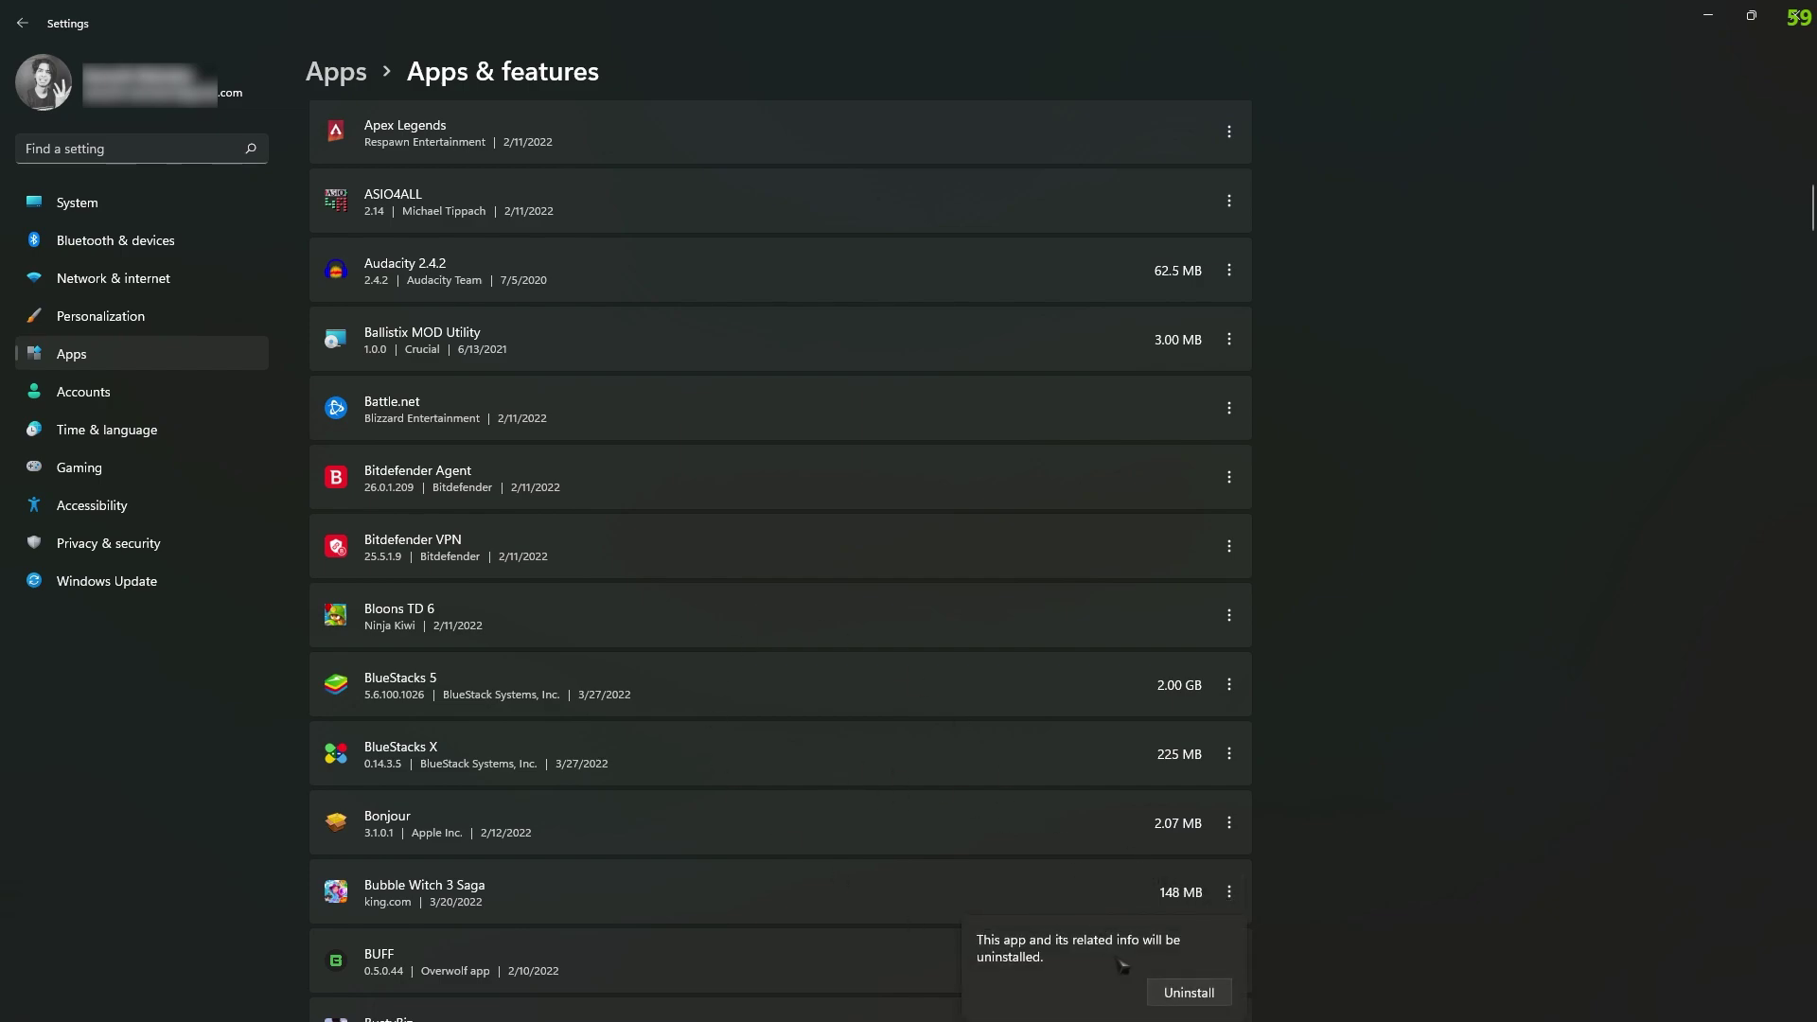
left_click(1184, 1000)
scroll(637, 783, "down", 3)
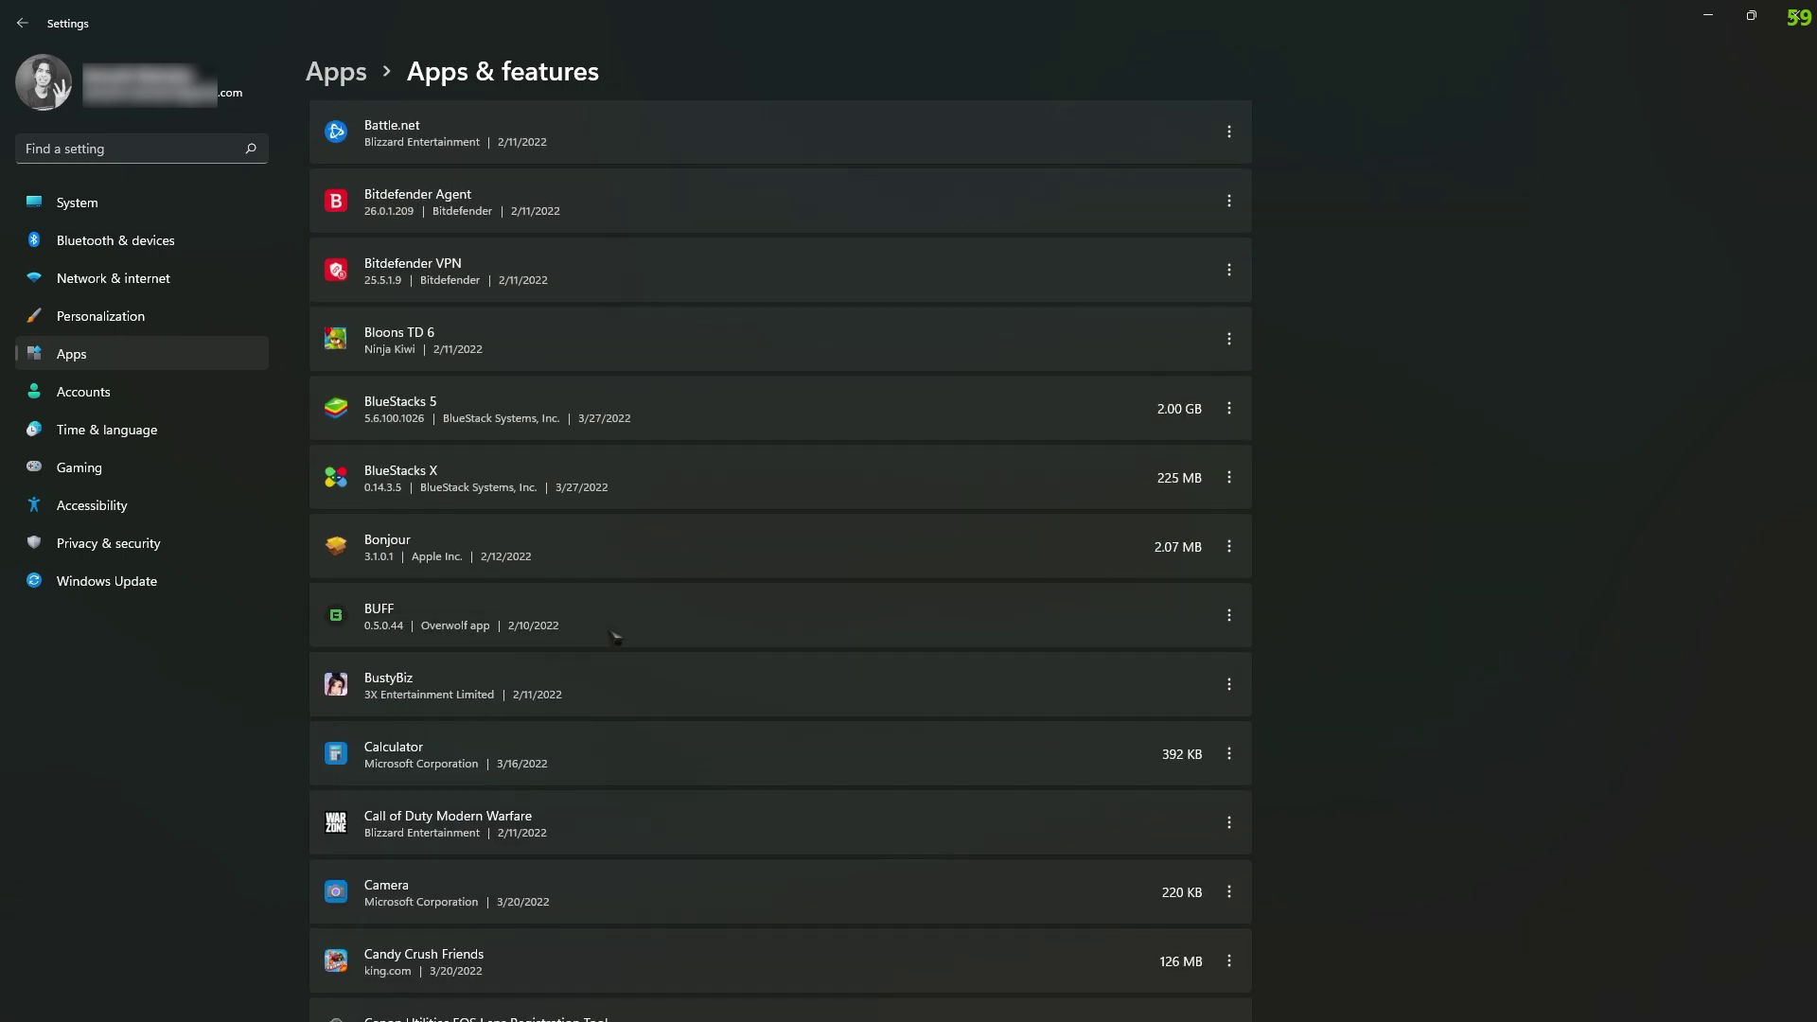
scroll(613, 636, "down", 2)
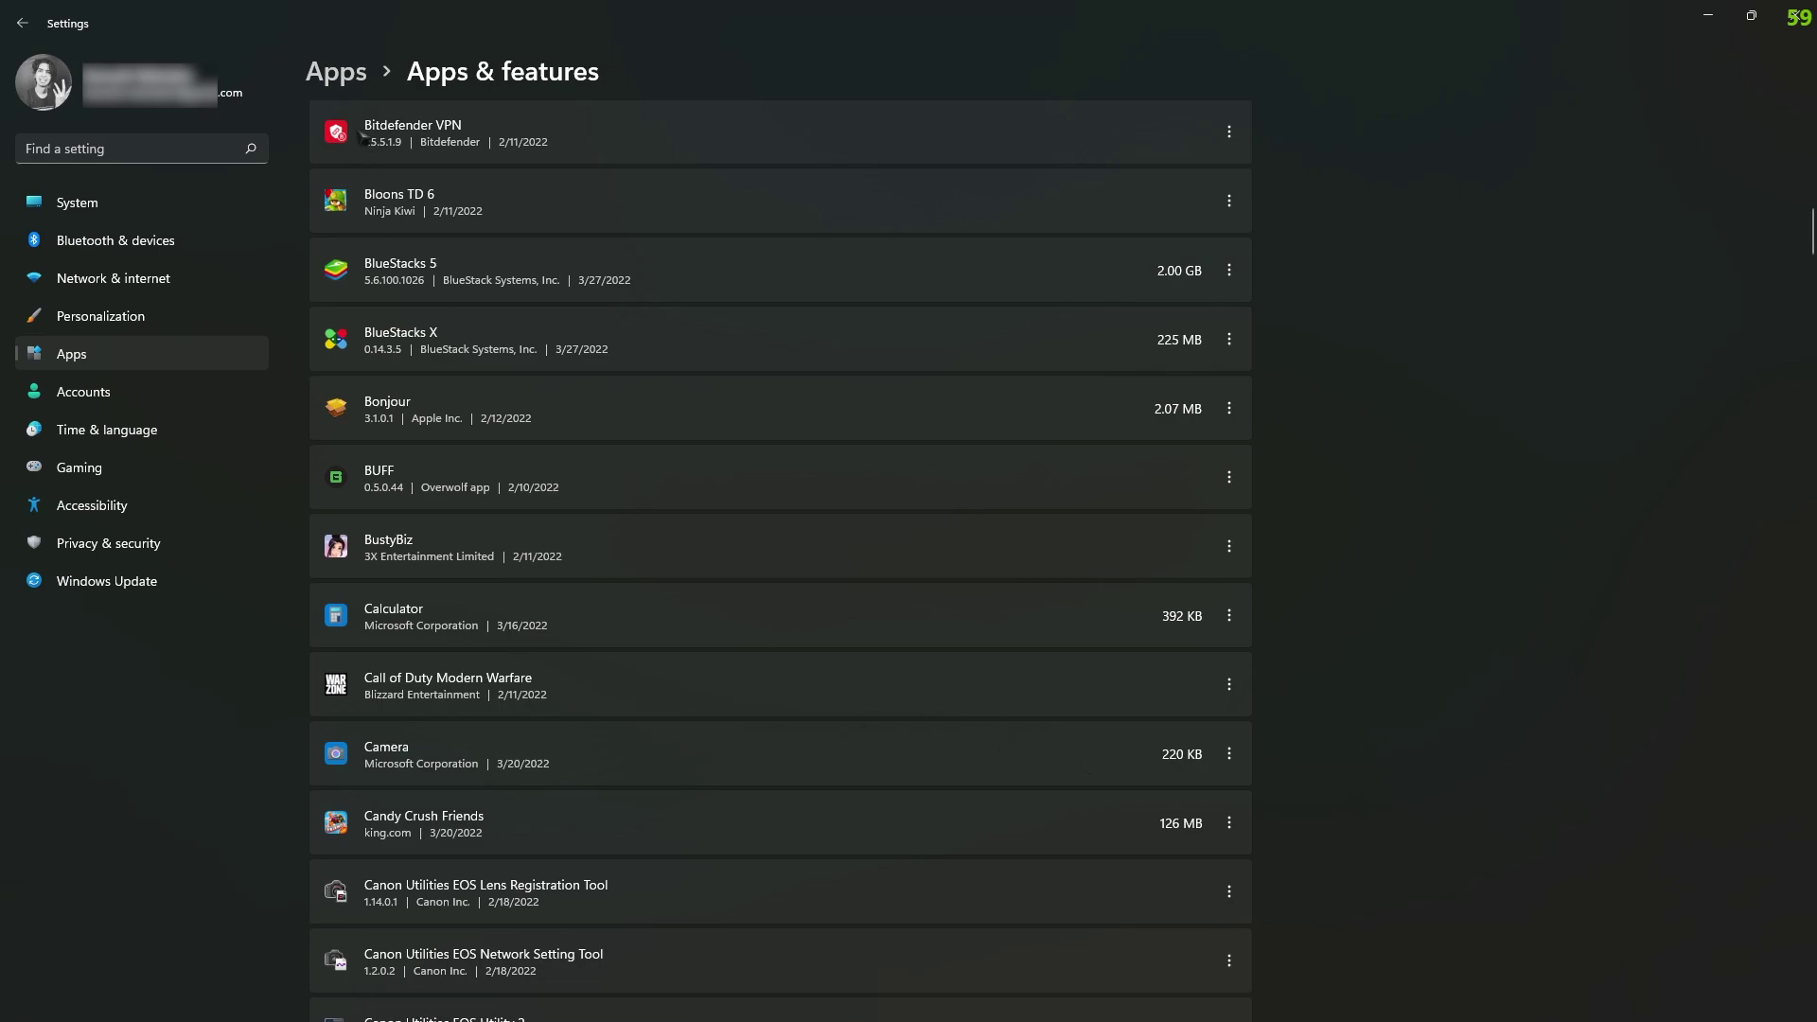
left_click(344, 83)
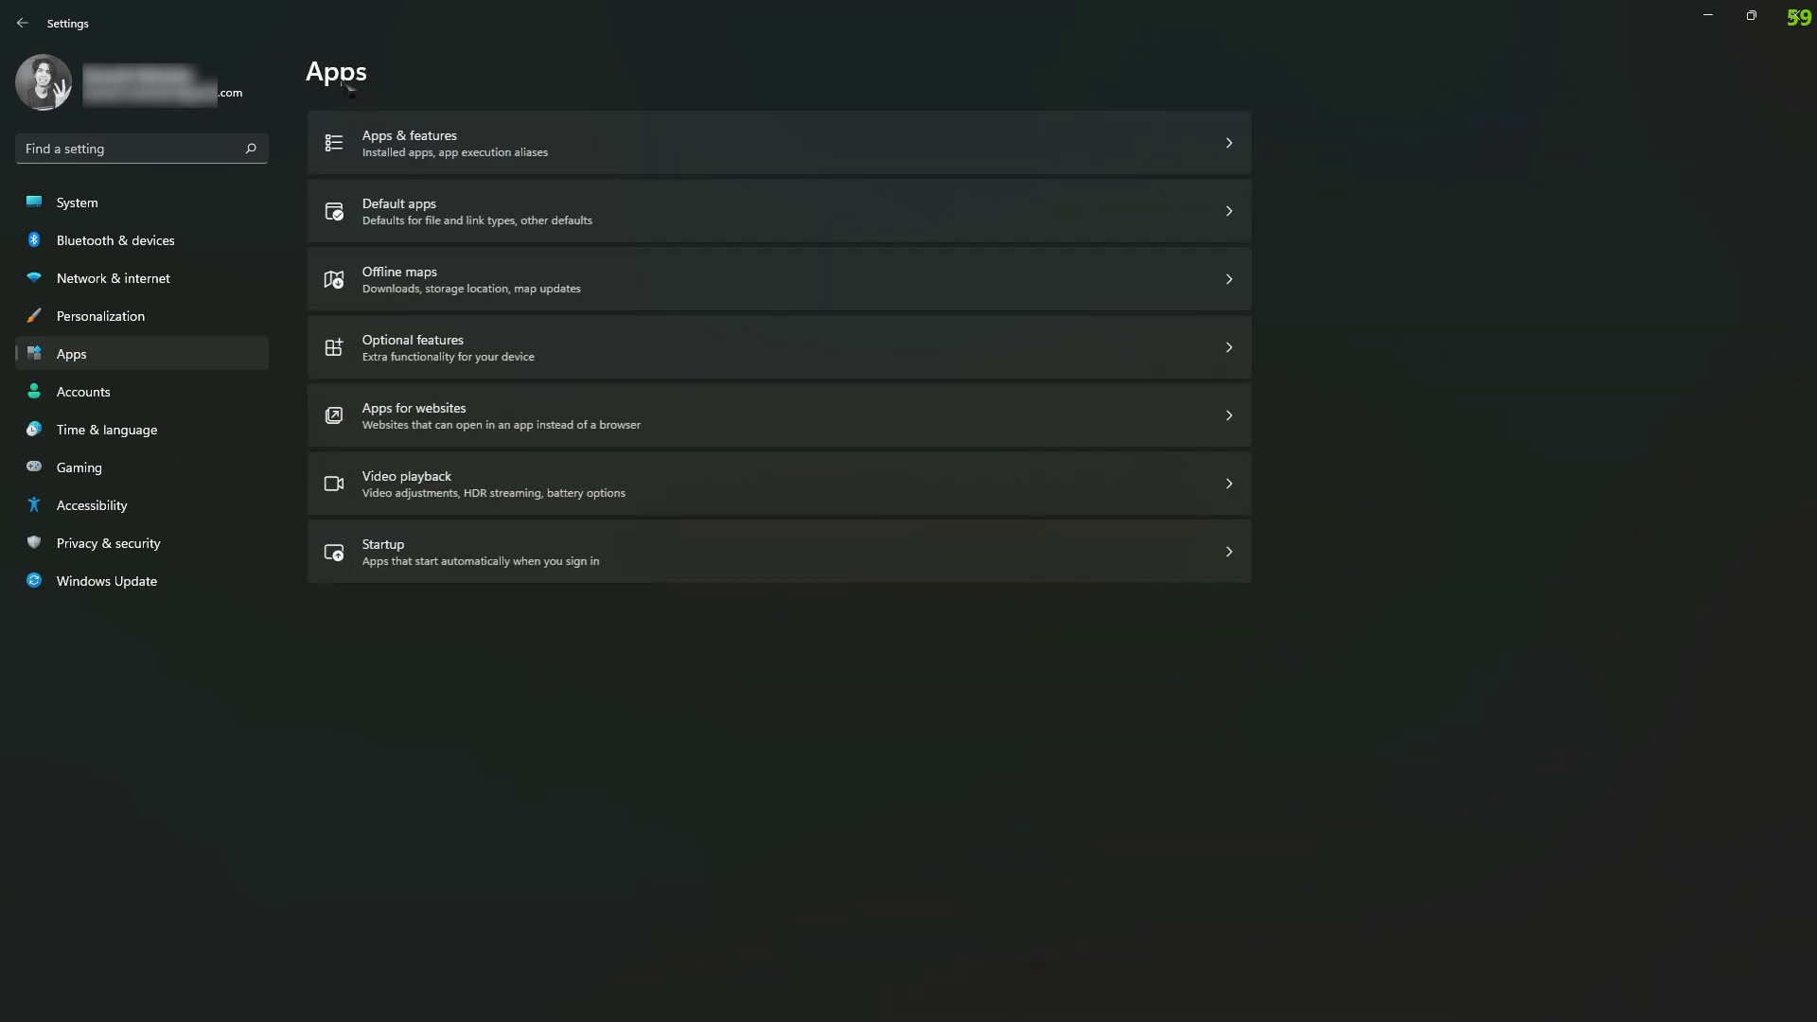
In Optional features, uninstall Math Recognizer and Internet Explorer mode
left_click(421, 369)
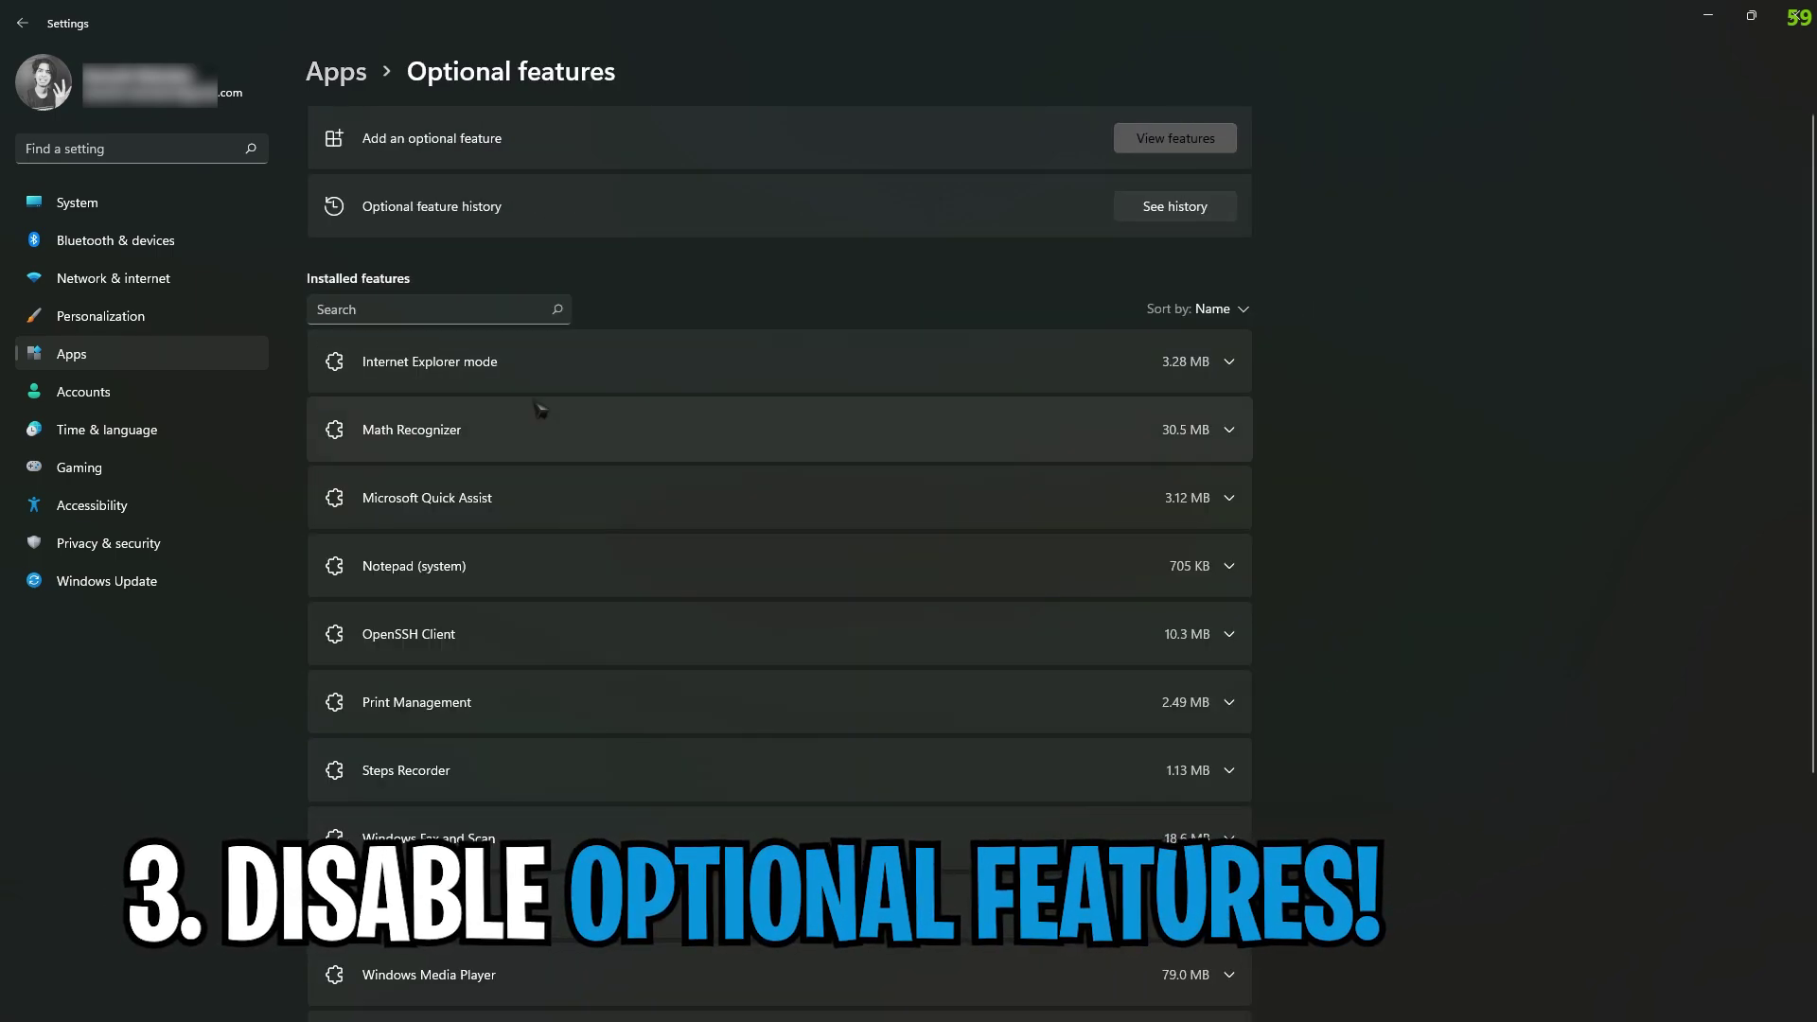
scroll(678, 531, "down", 3)
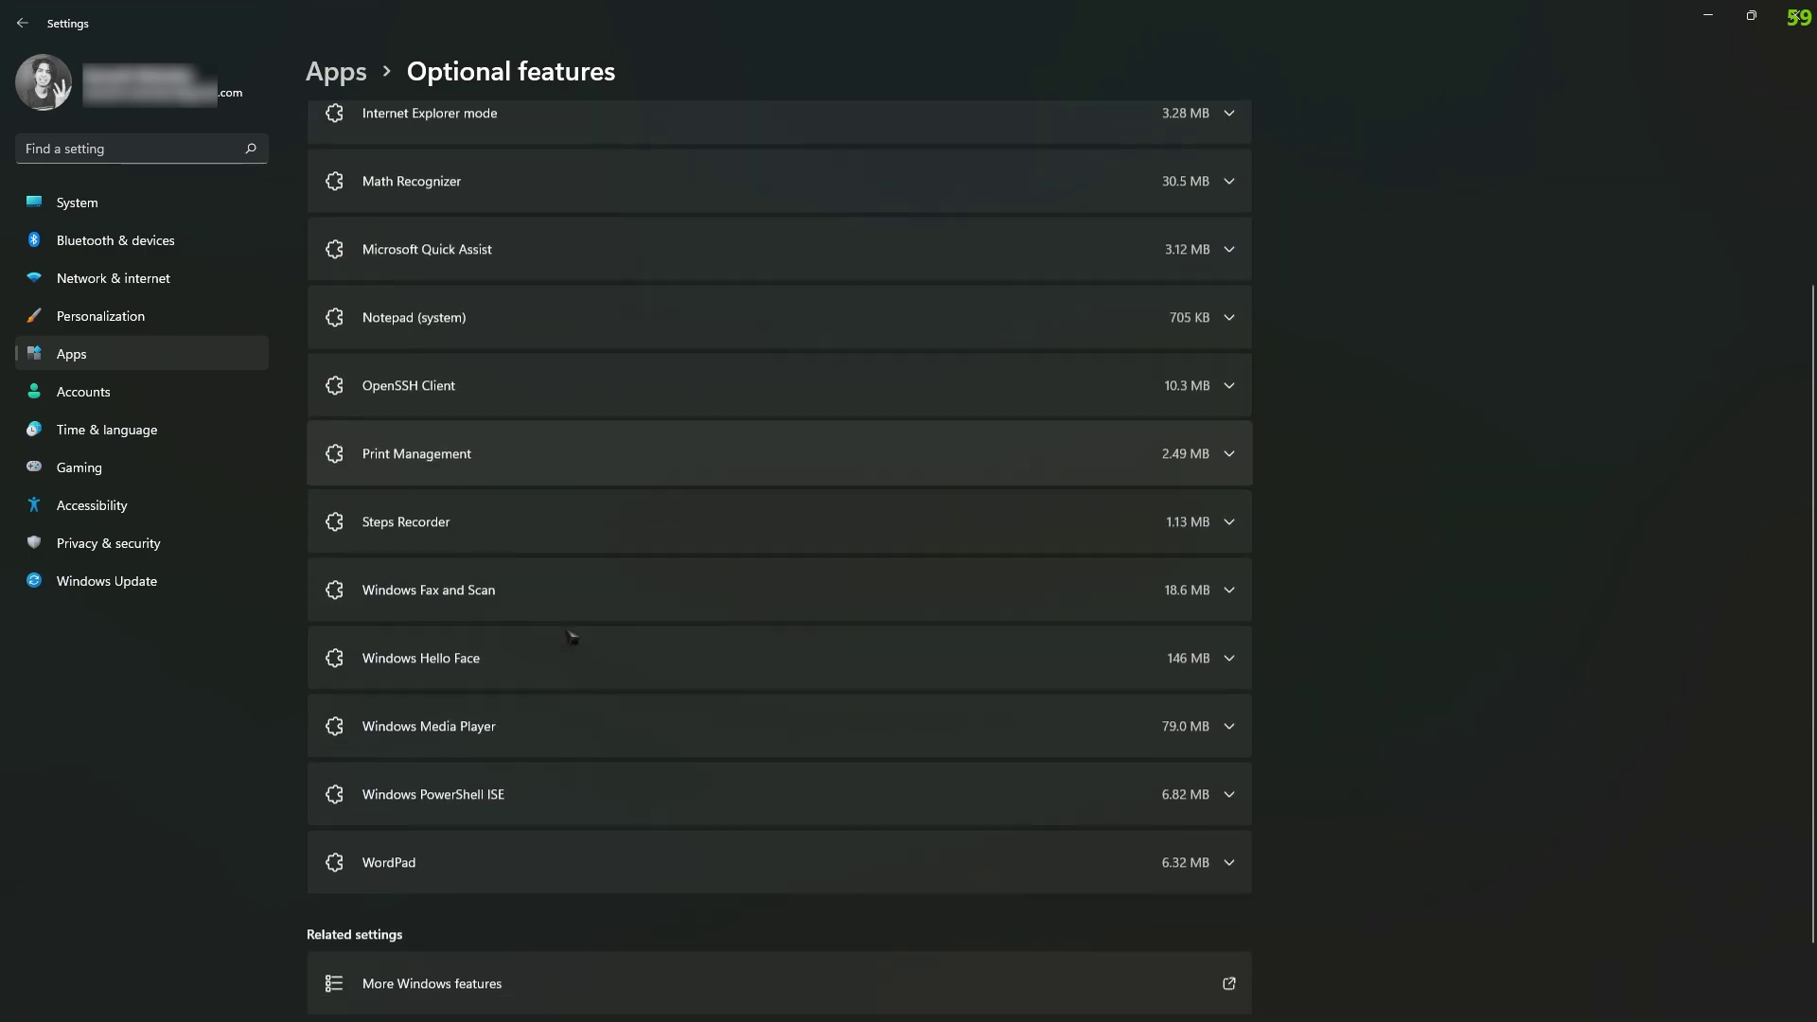
scroll(572, 629, "up", 1)
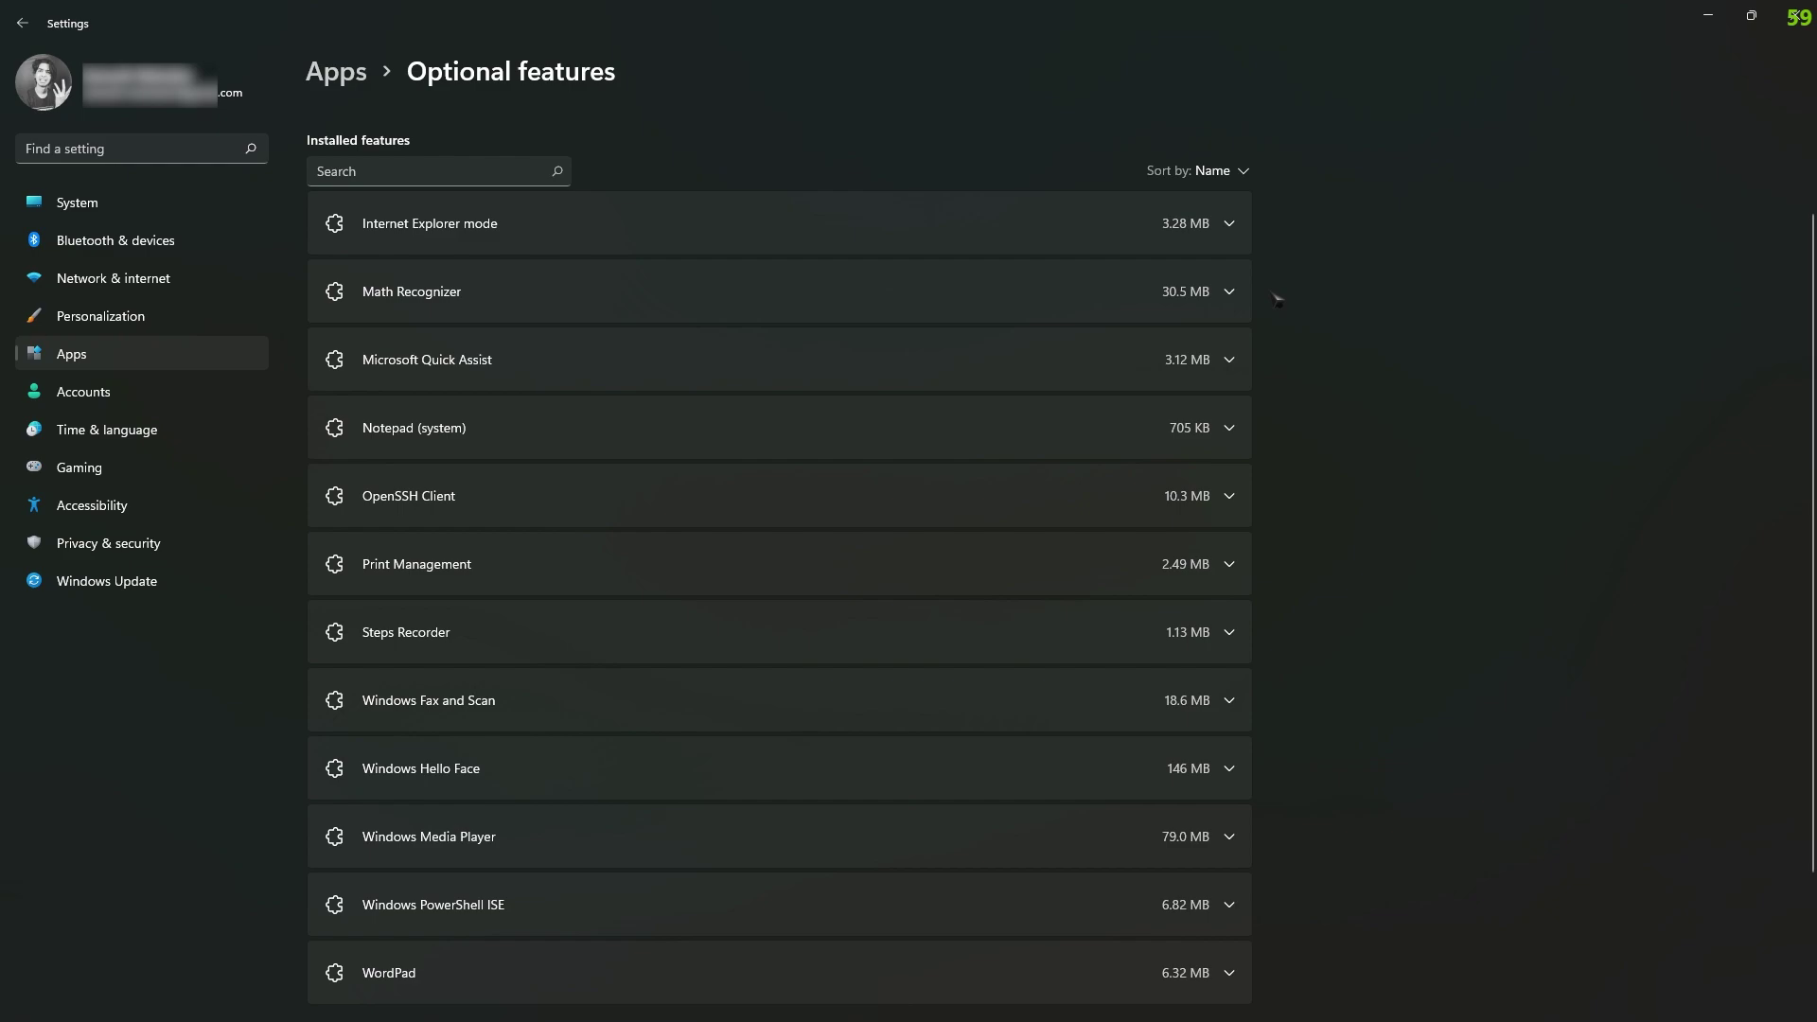
left_click(1228, 293)
left_click(1179, 396)
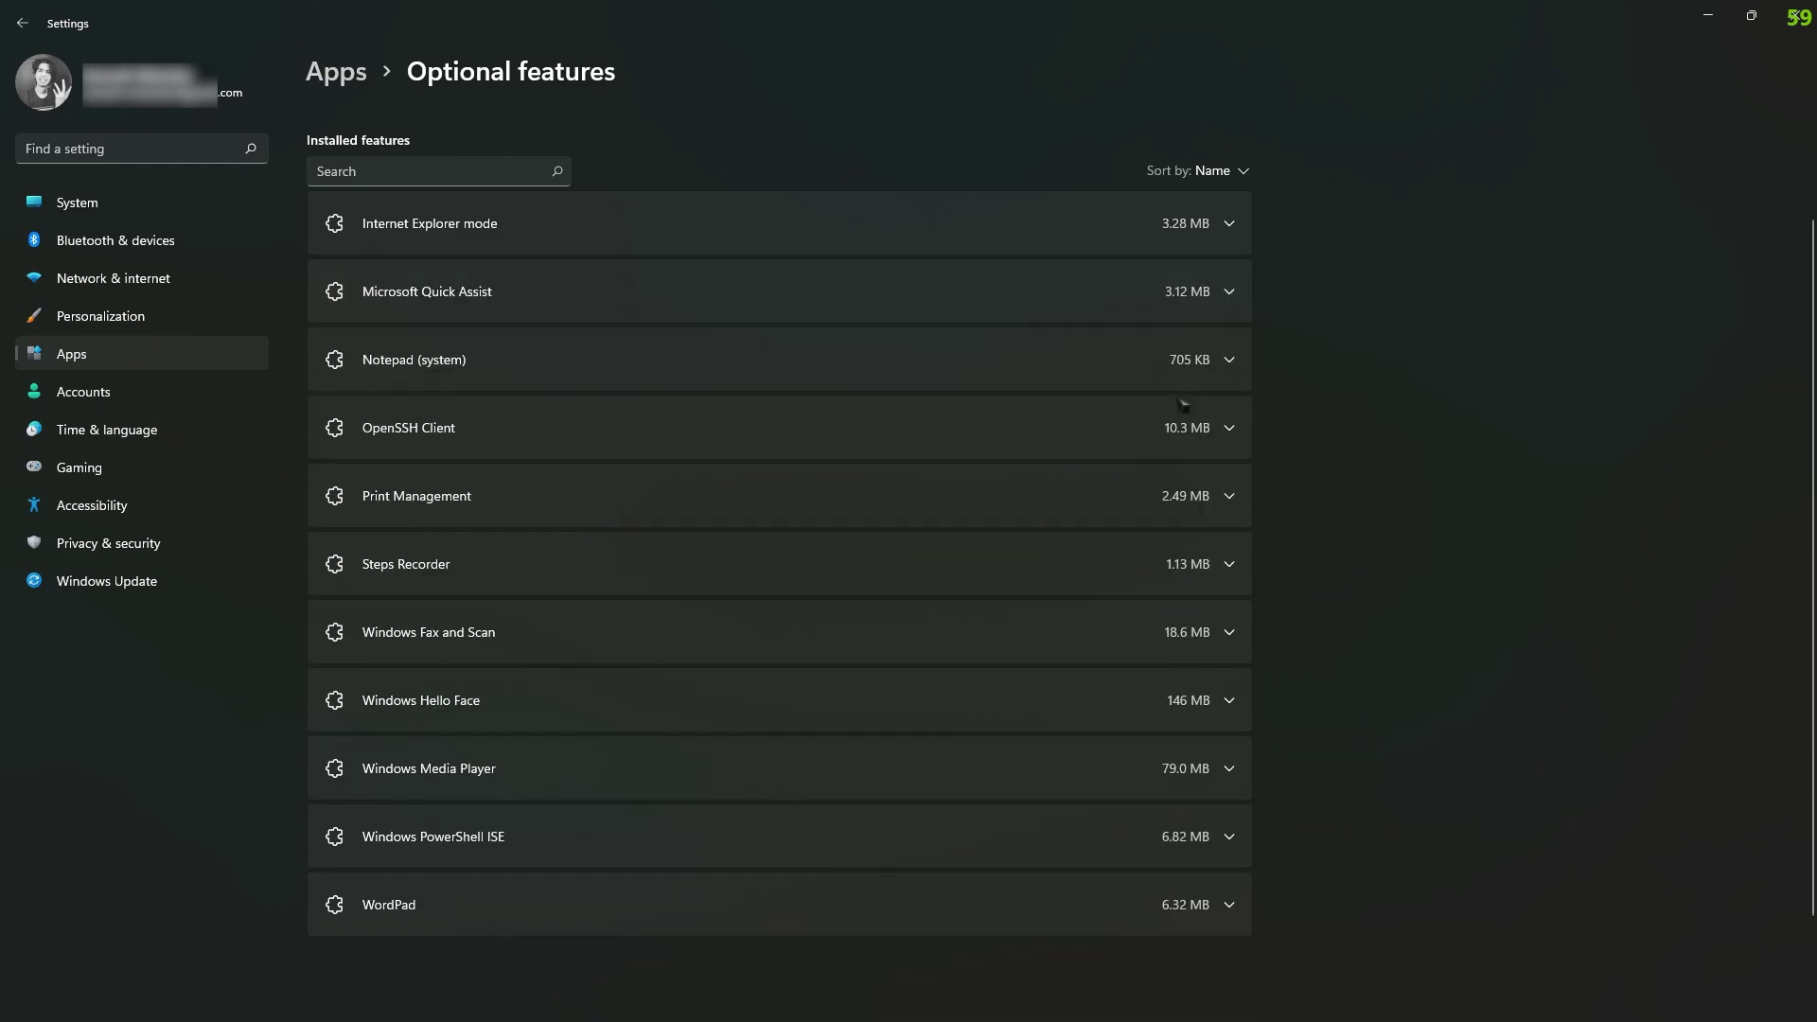
scroll(471, 501, "up", 3)
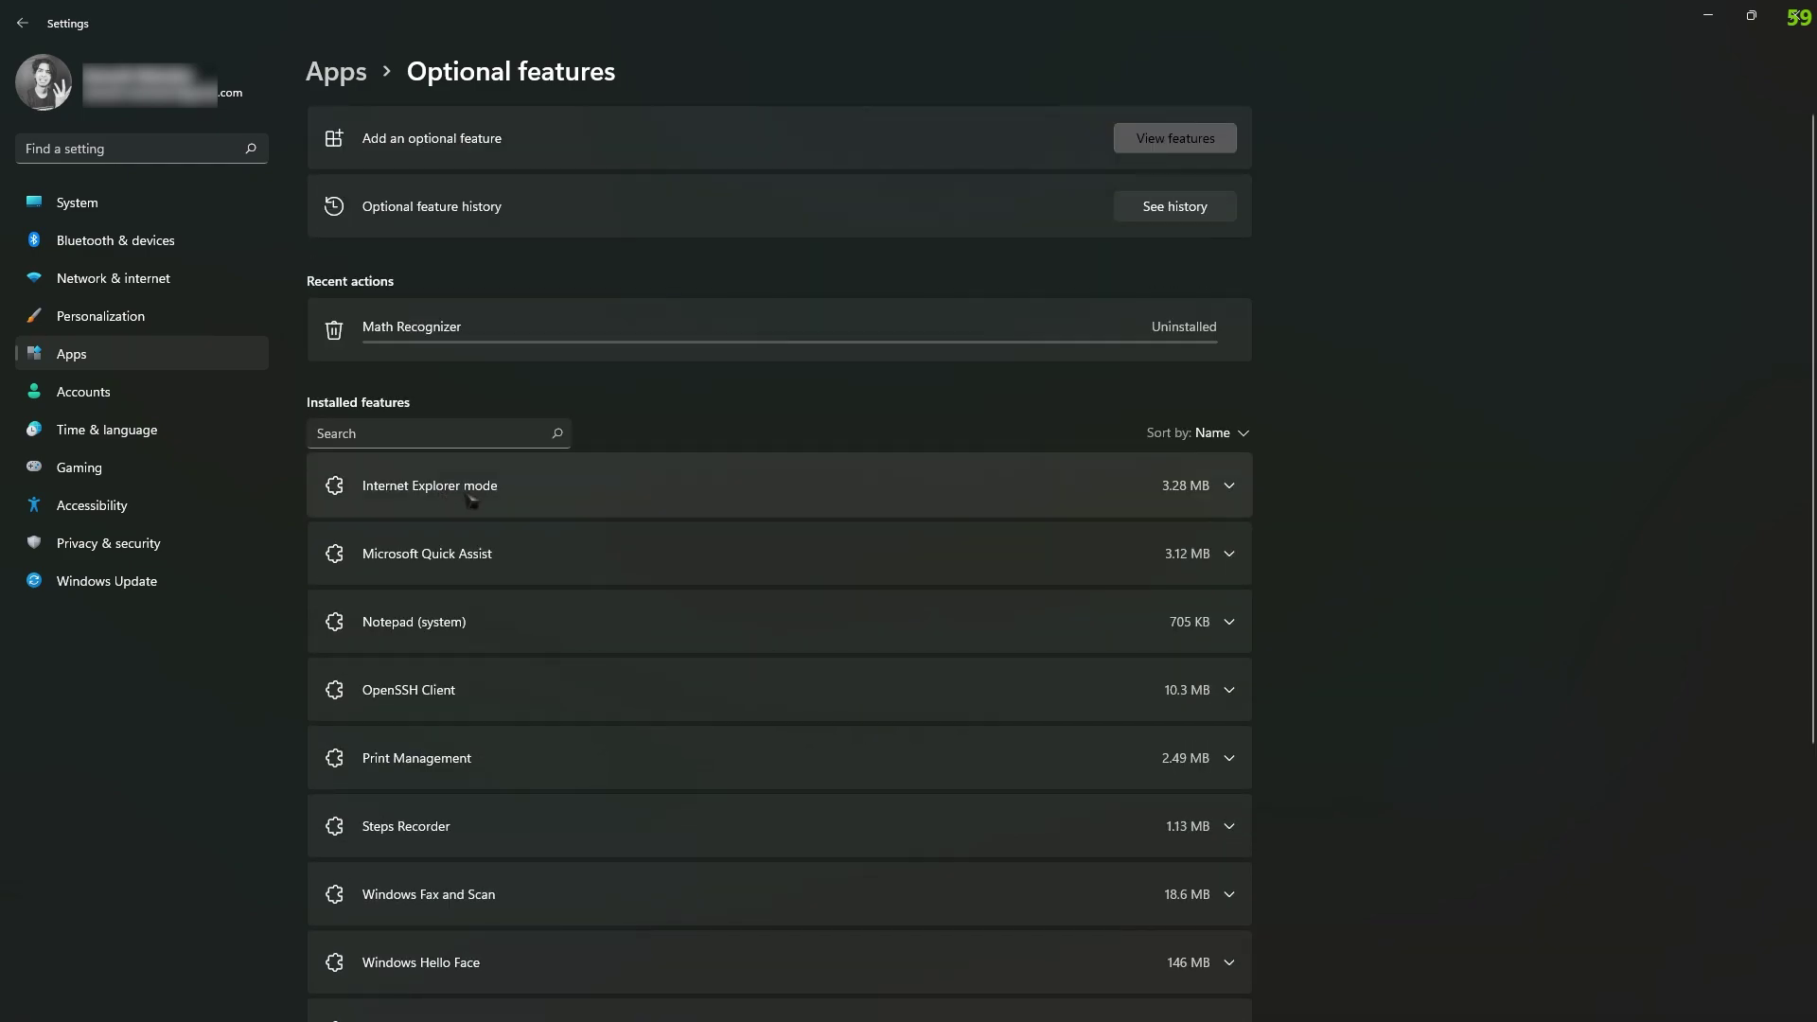
left_click(471, 501)
left_click(1175, 587)
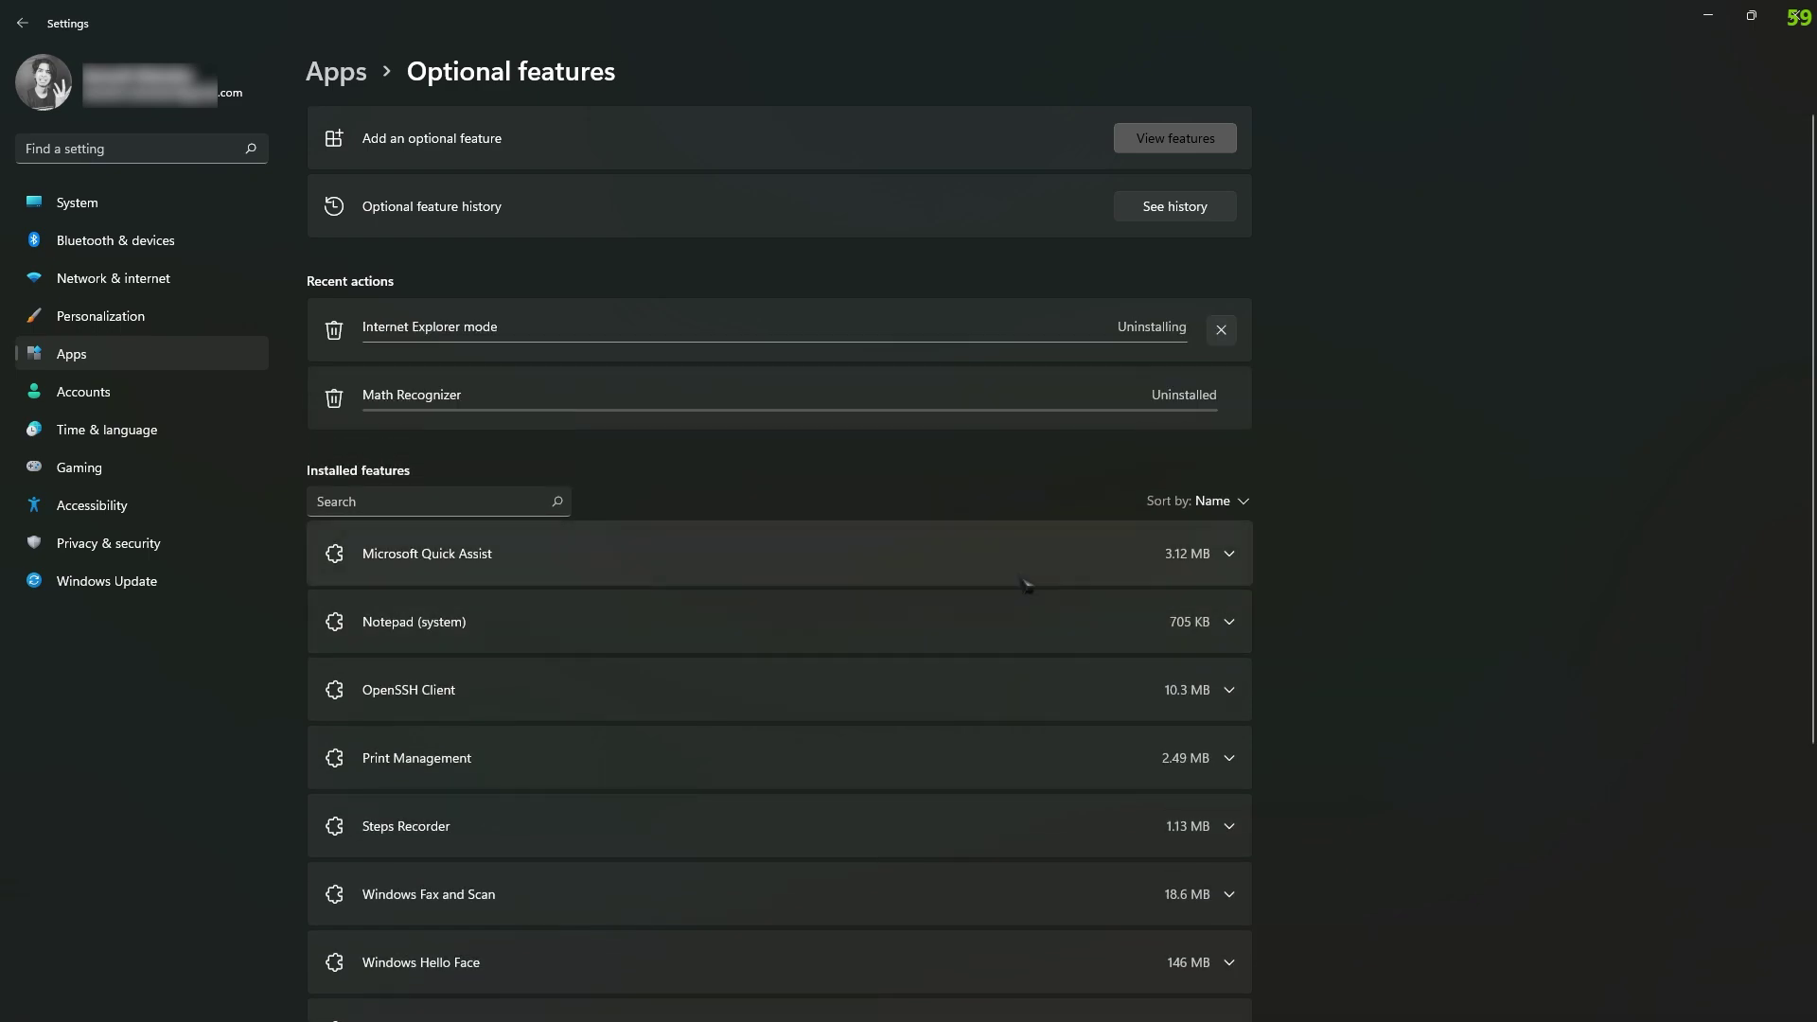
Uninstall Print Management, Windows Fax and Scan, and Steps Recorder
scroll(528, 587, "down", 2)
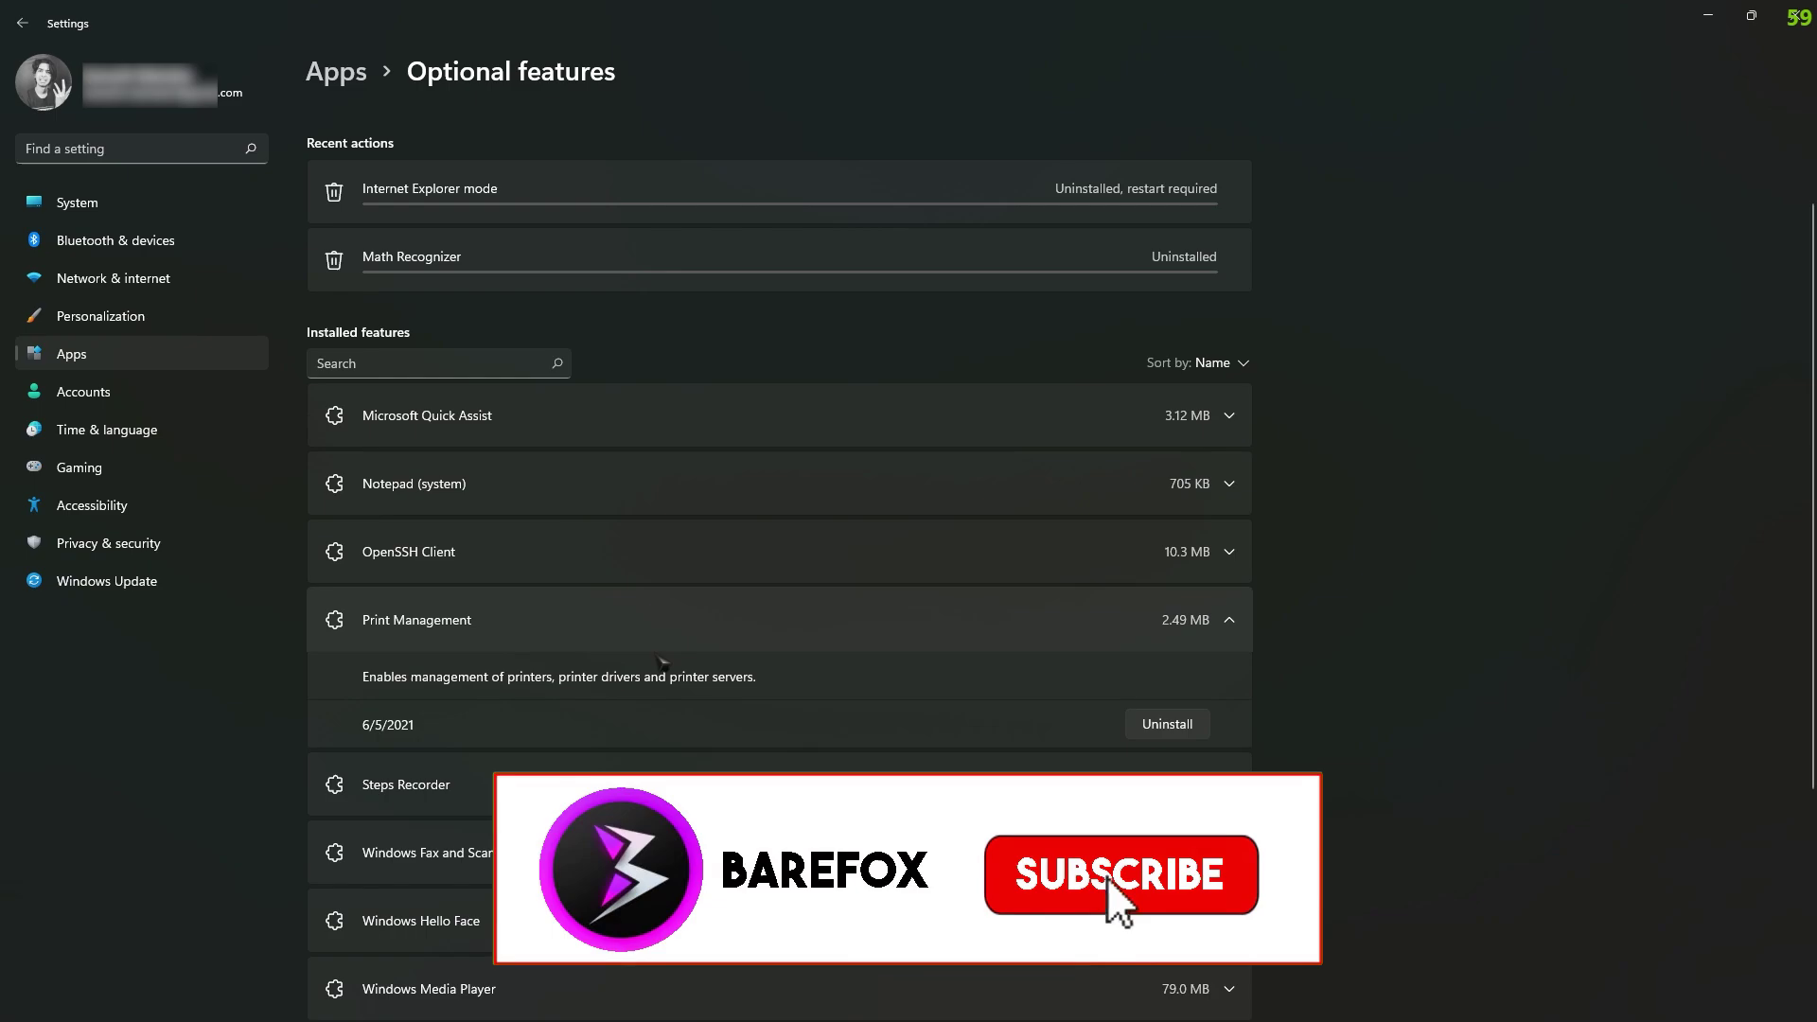
left_click(1163, 724)
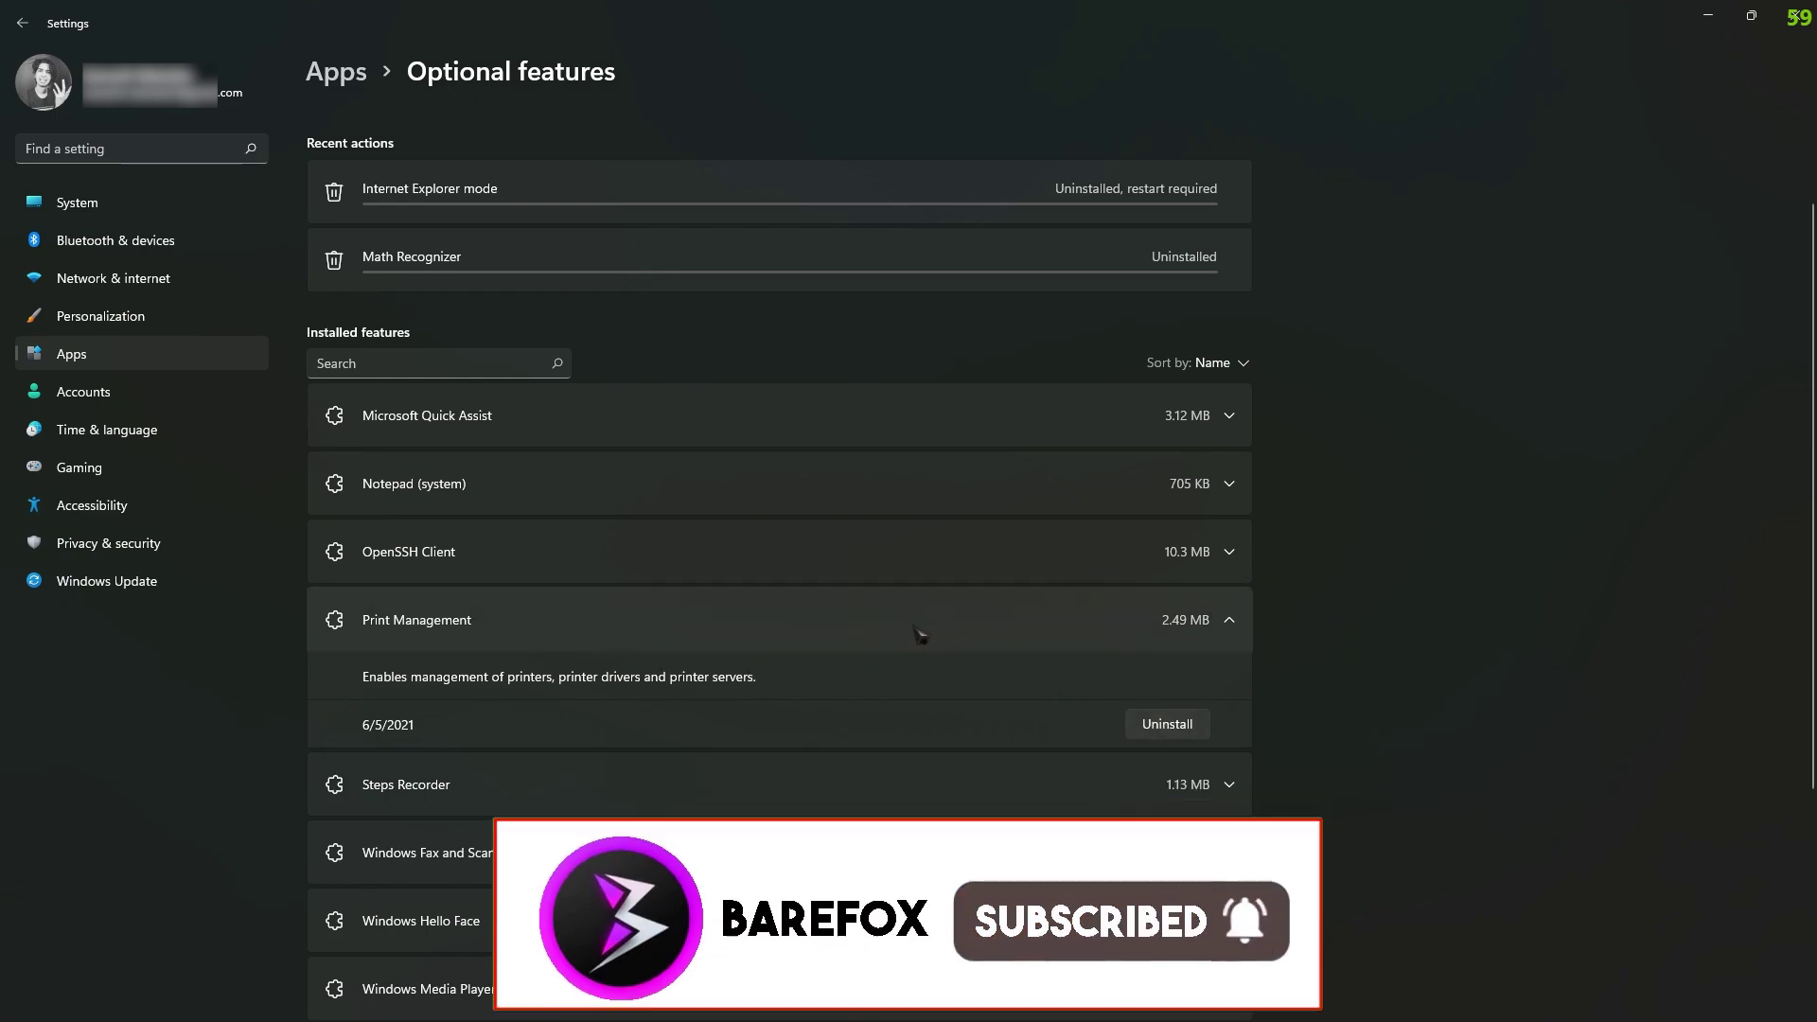
scroll(823, 668, "down", 2)
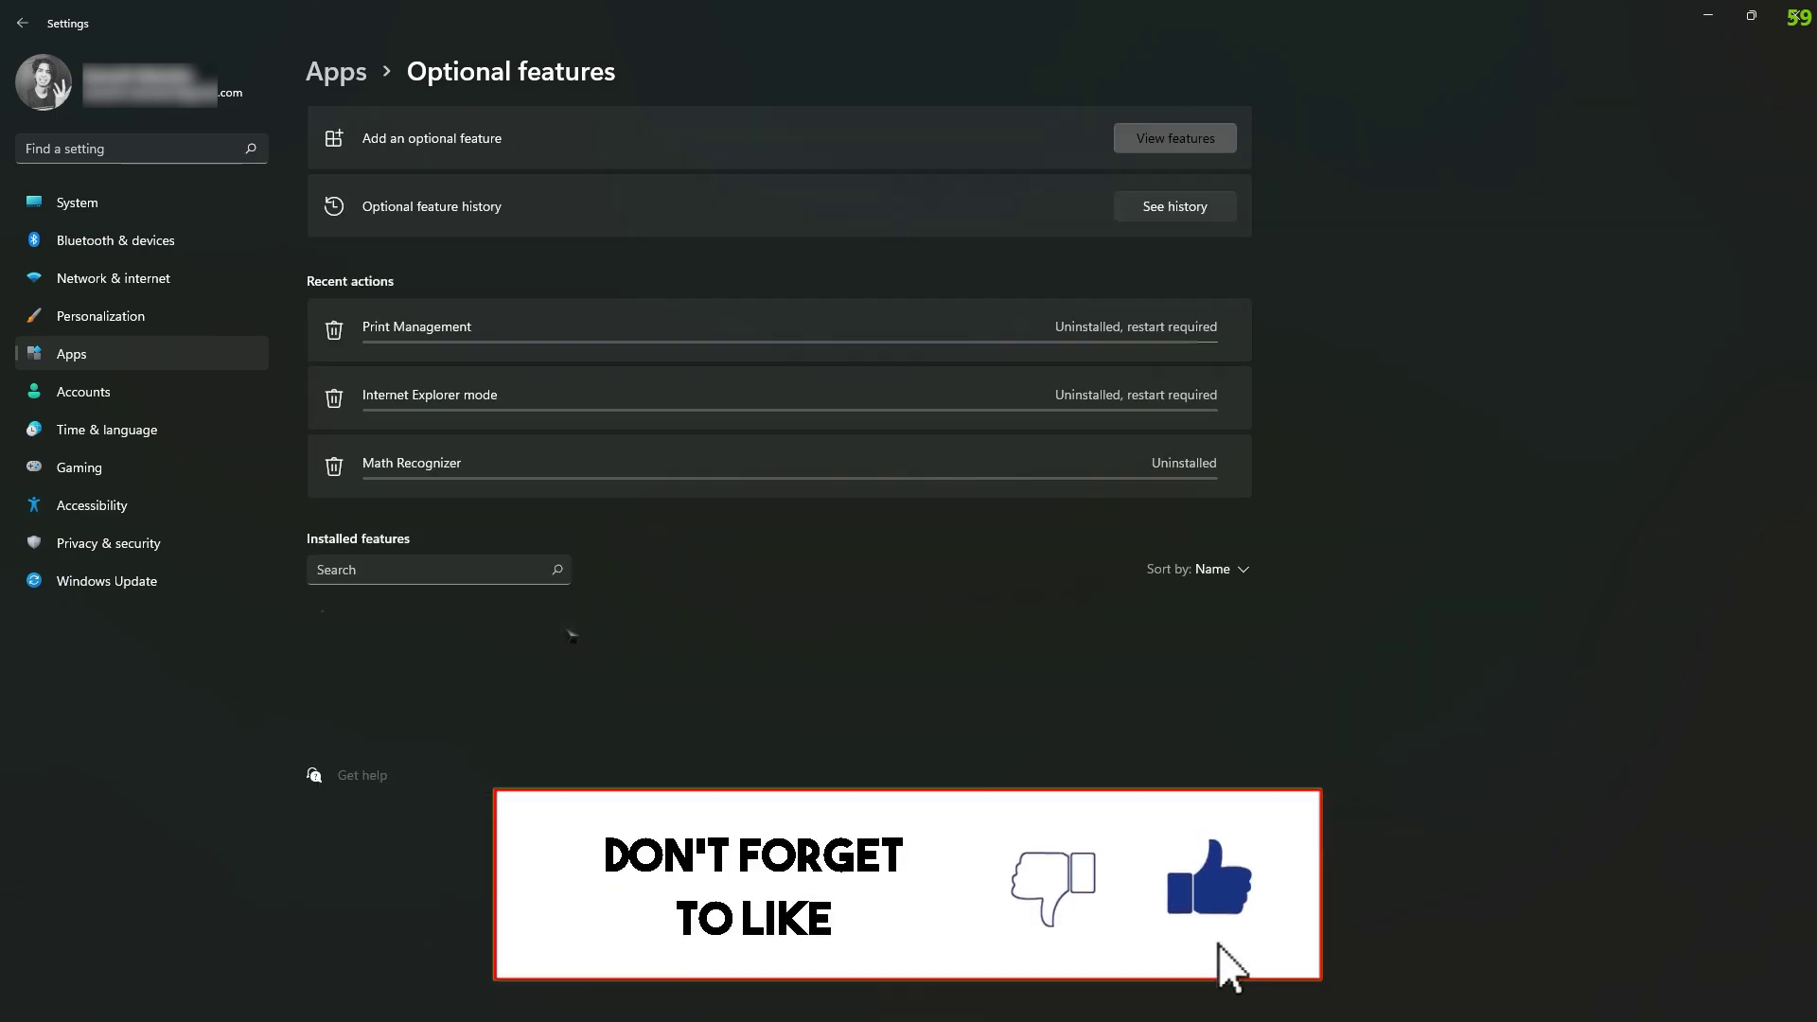
scroll(909, 631, "down", 5)
left_click(558, 515)
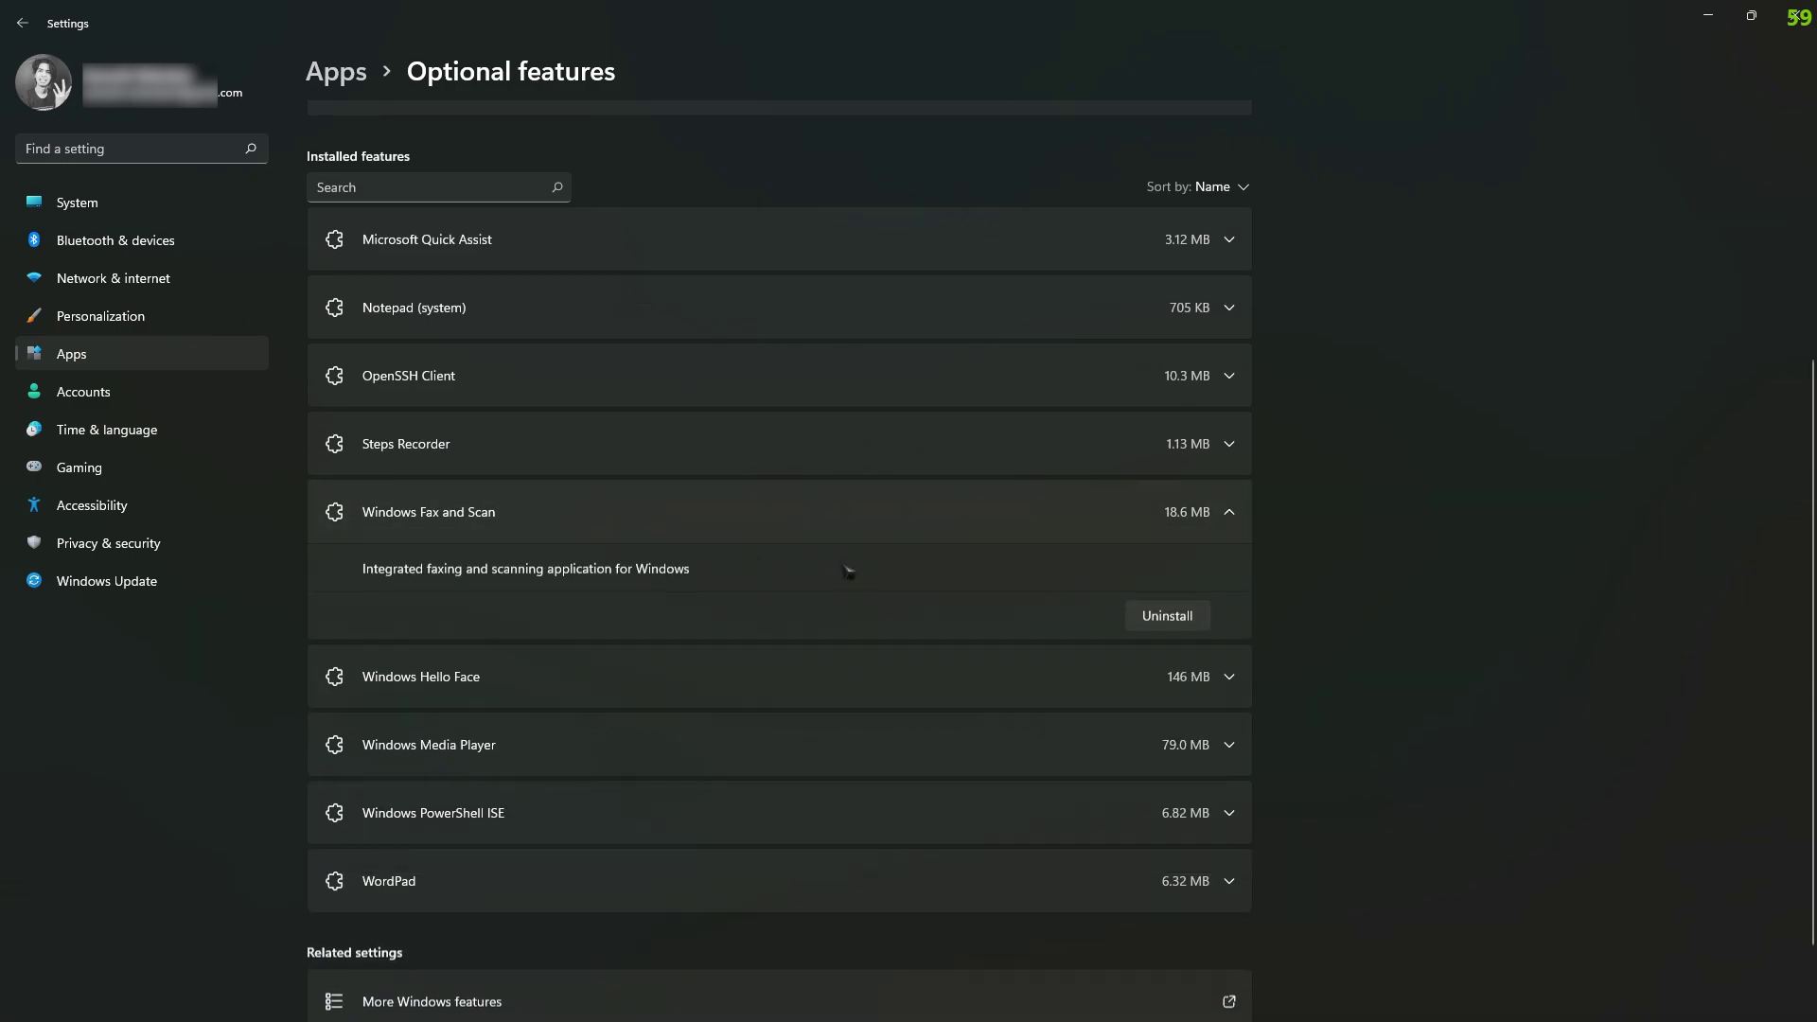
left_click(1164, 609)
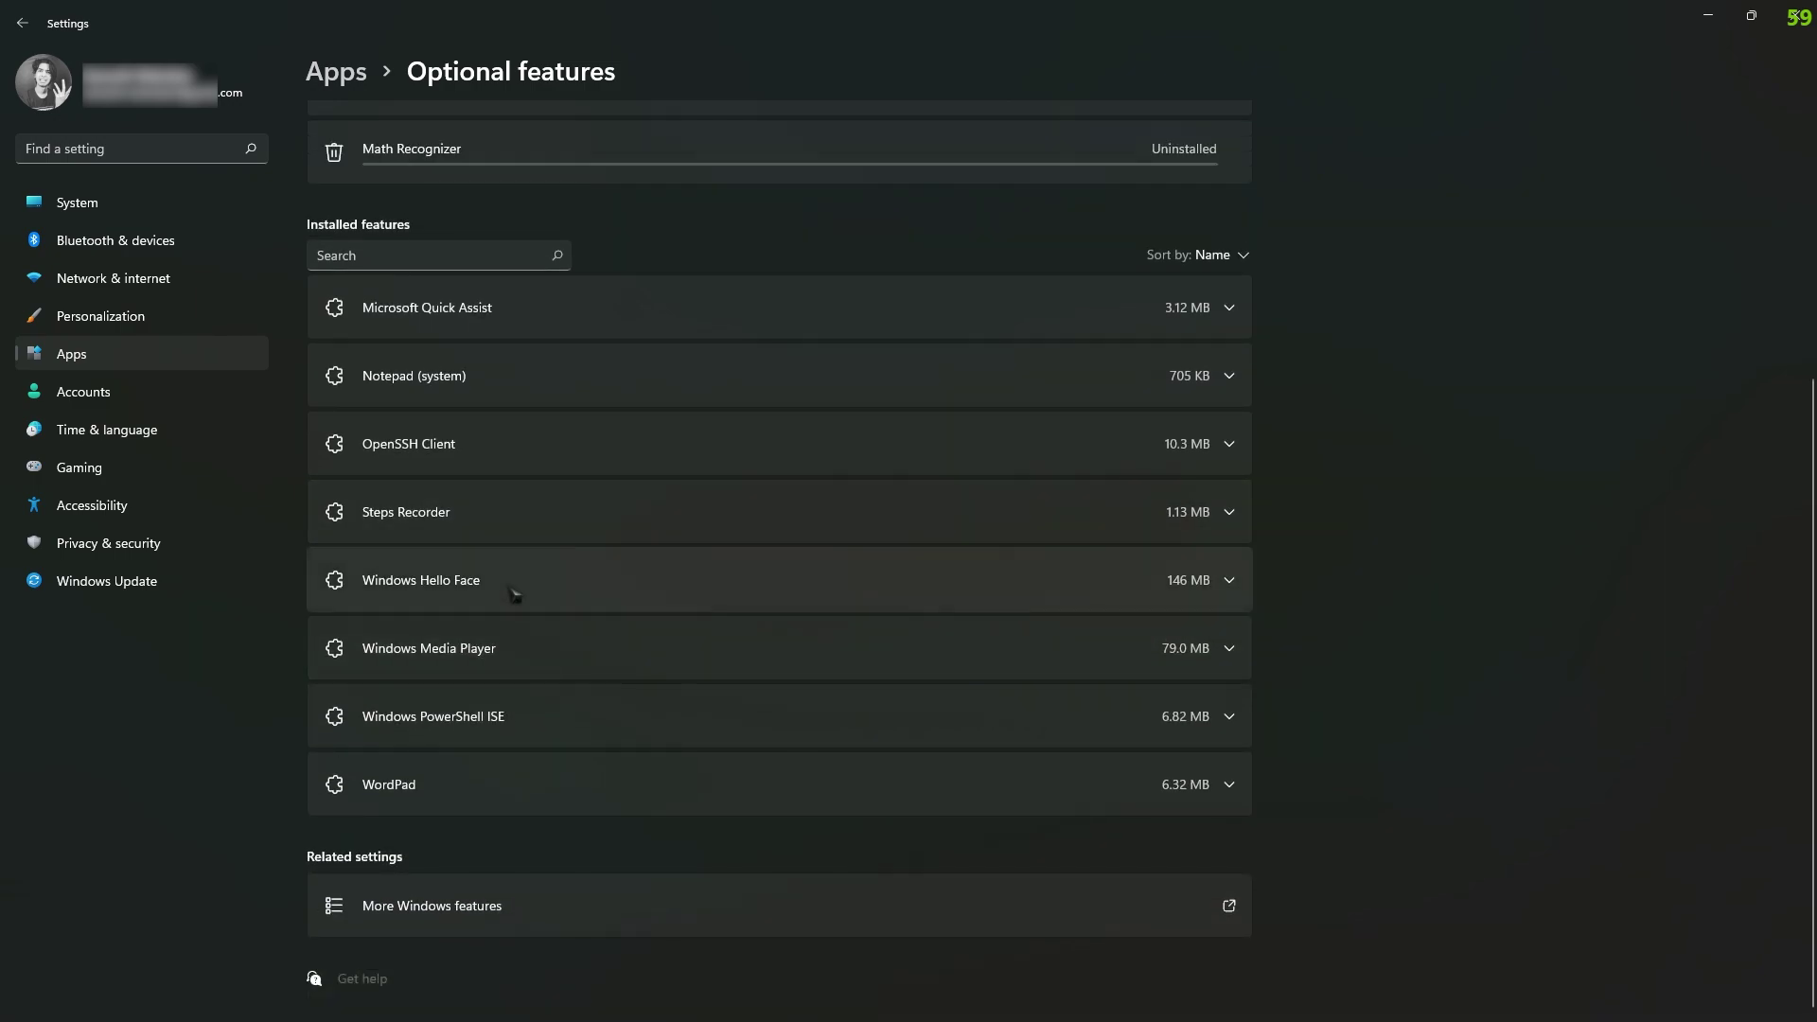
scroll(644, 678, "down", 3)
left_click(748, 648)
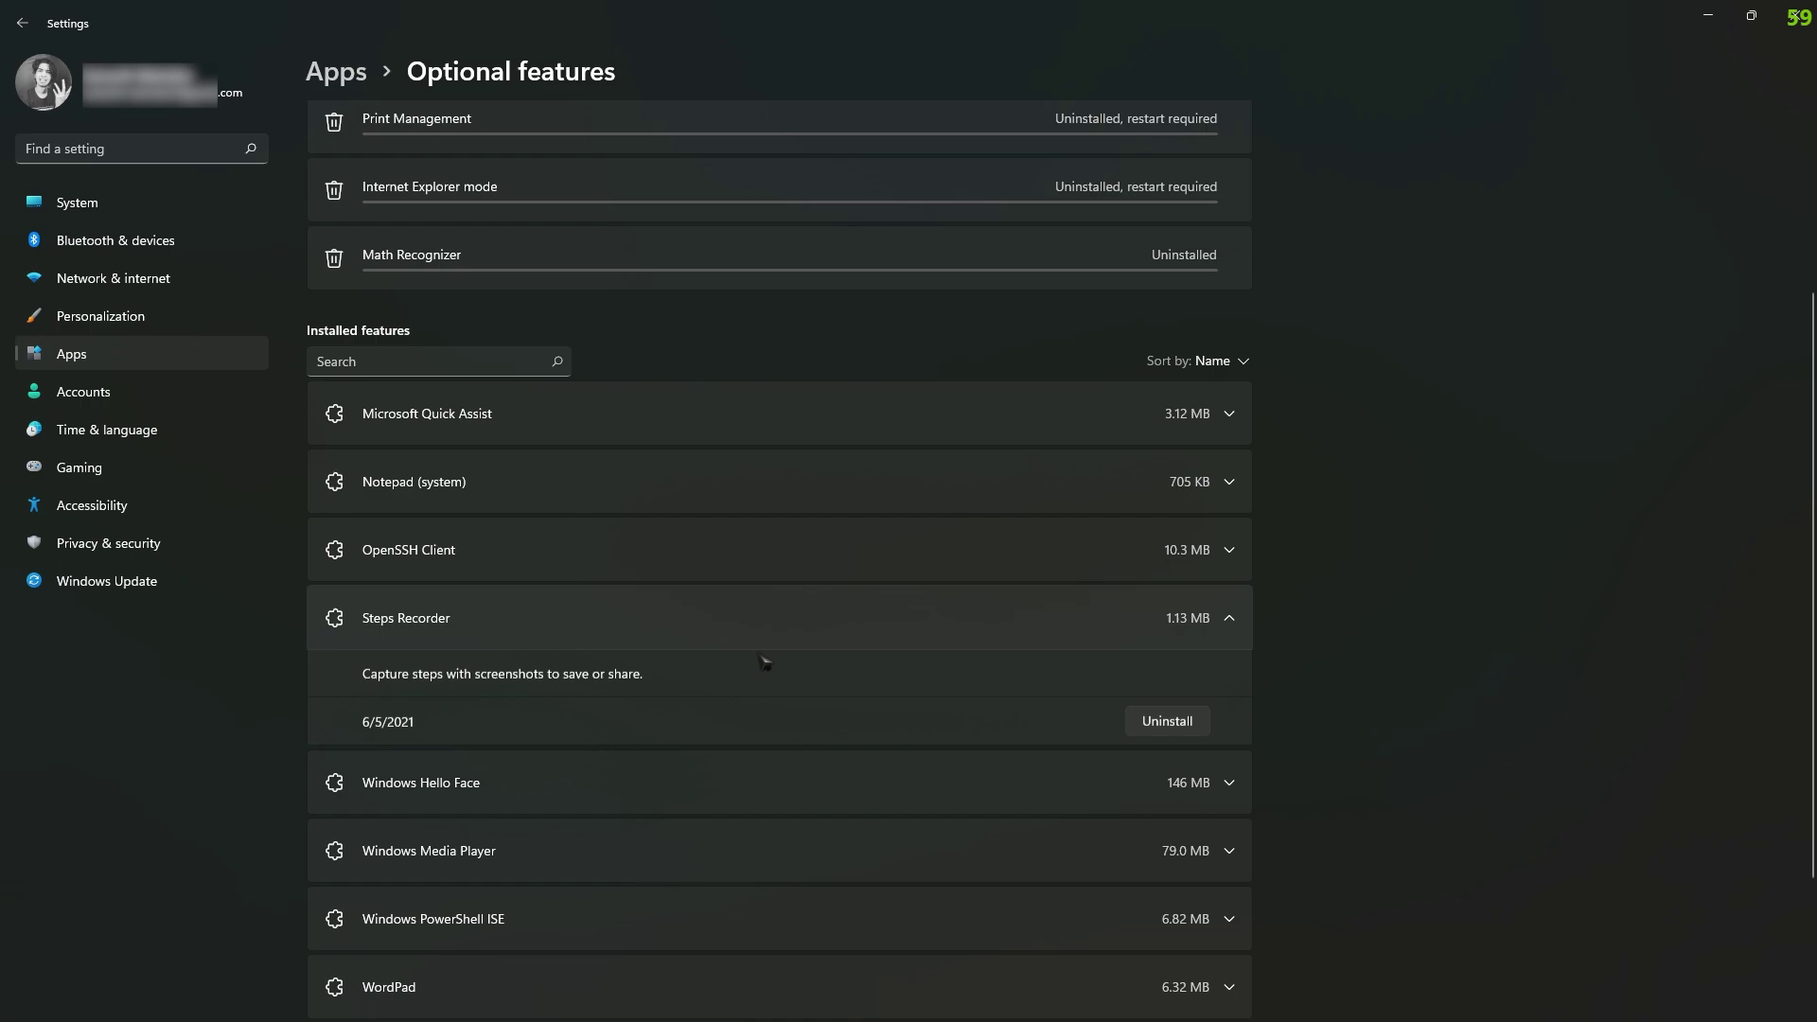
left_click(1165, 719)
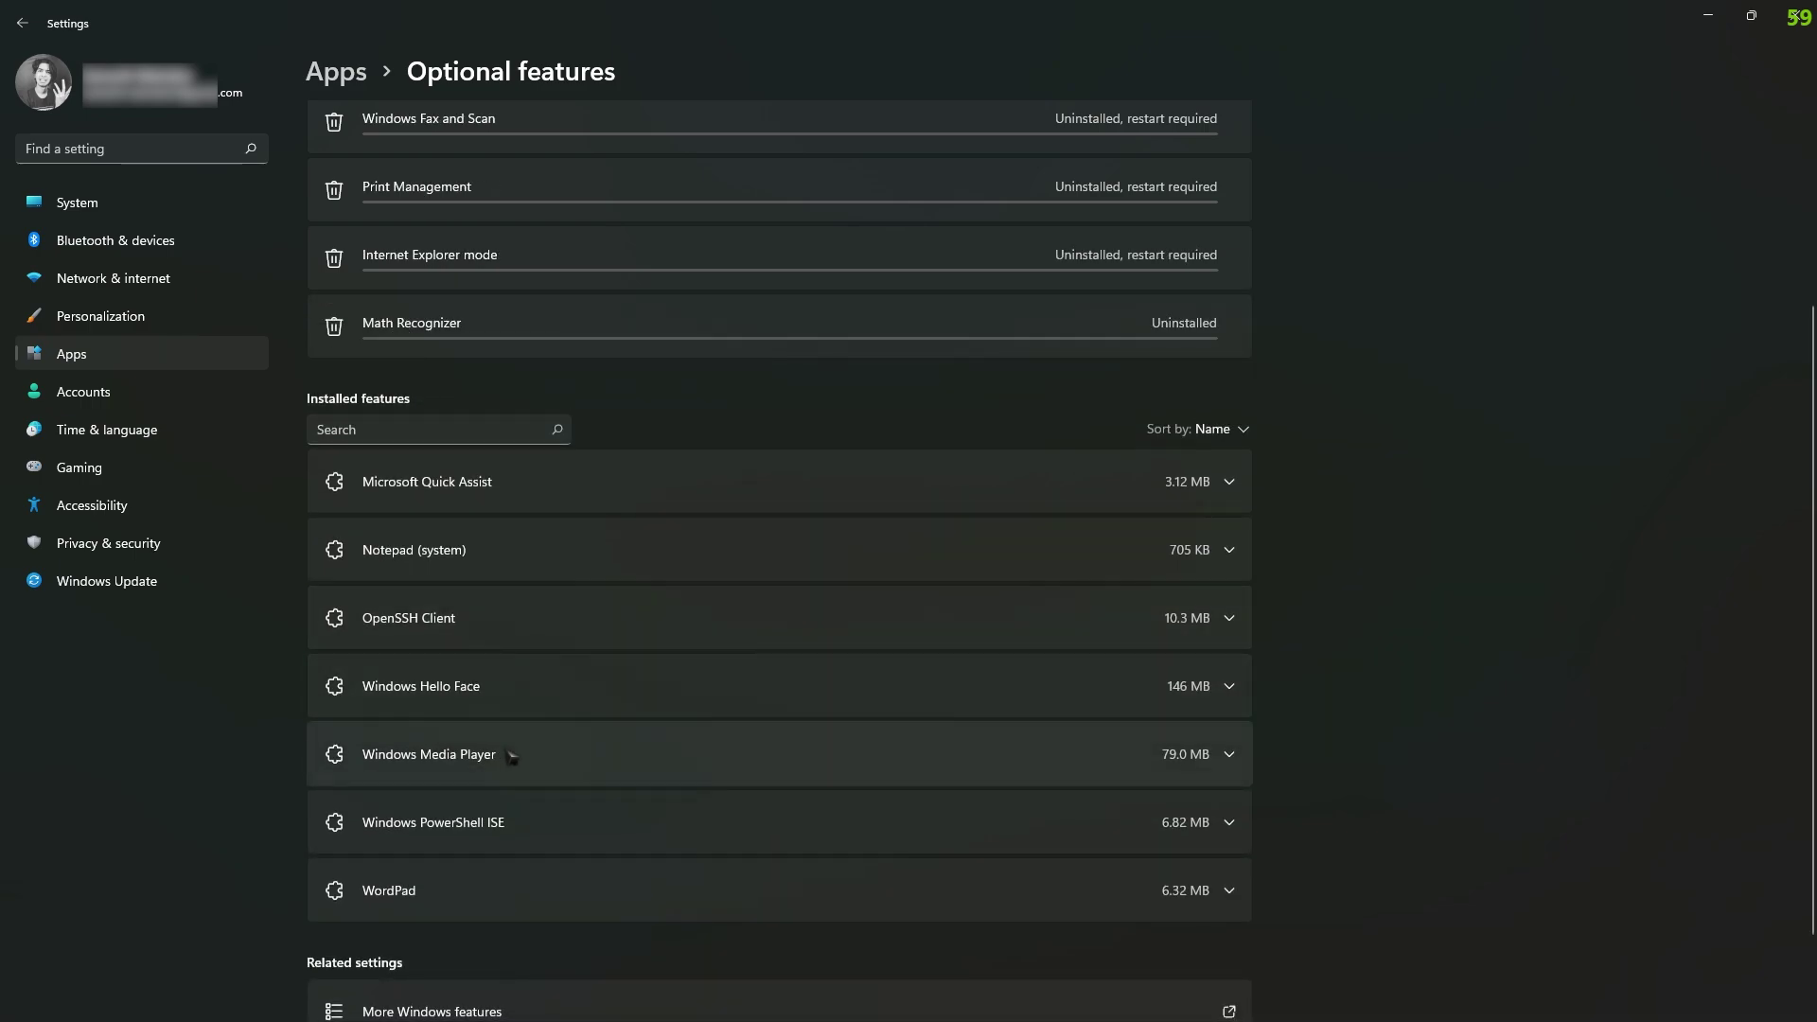
Keep Windows Media Player, uninstall Windows Hello Face, and return to the Apps page
scroll(565, 725, "down", 3)
left_click(608, 648)
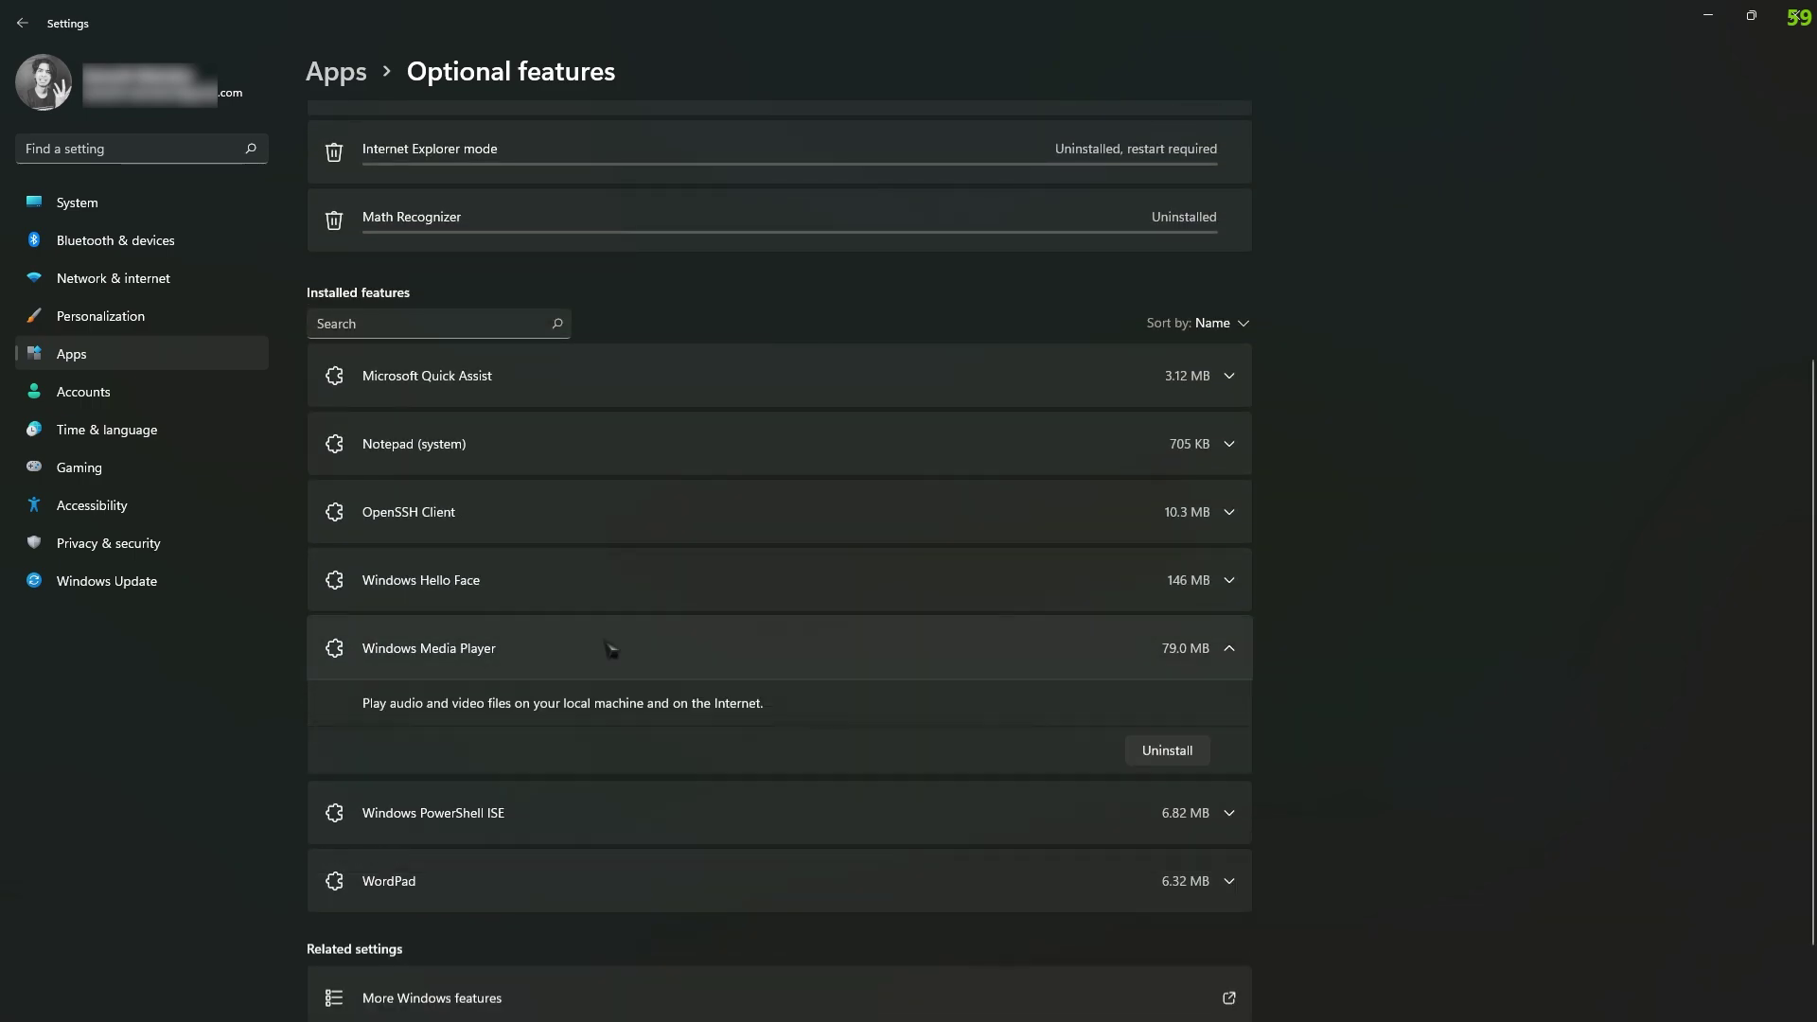
left_click(665, 660)
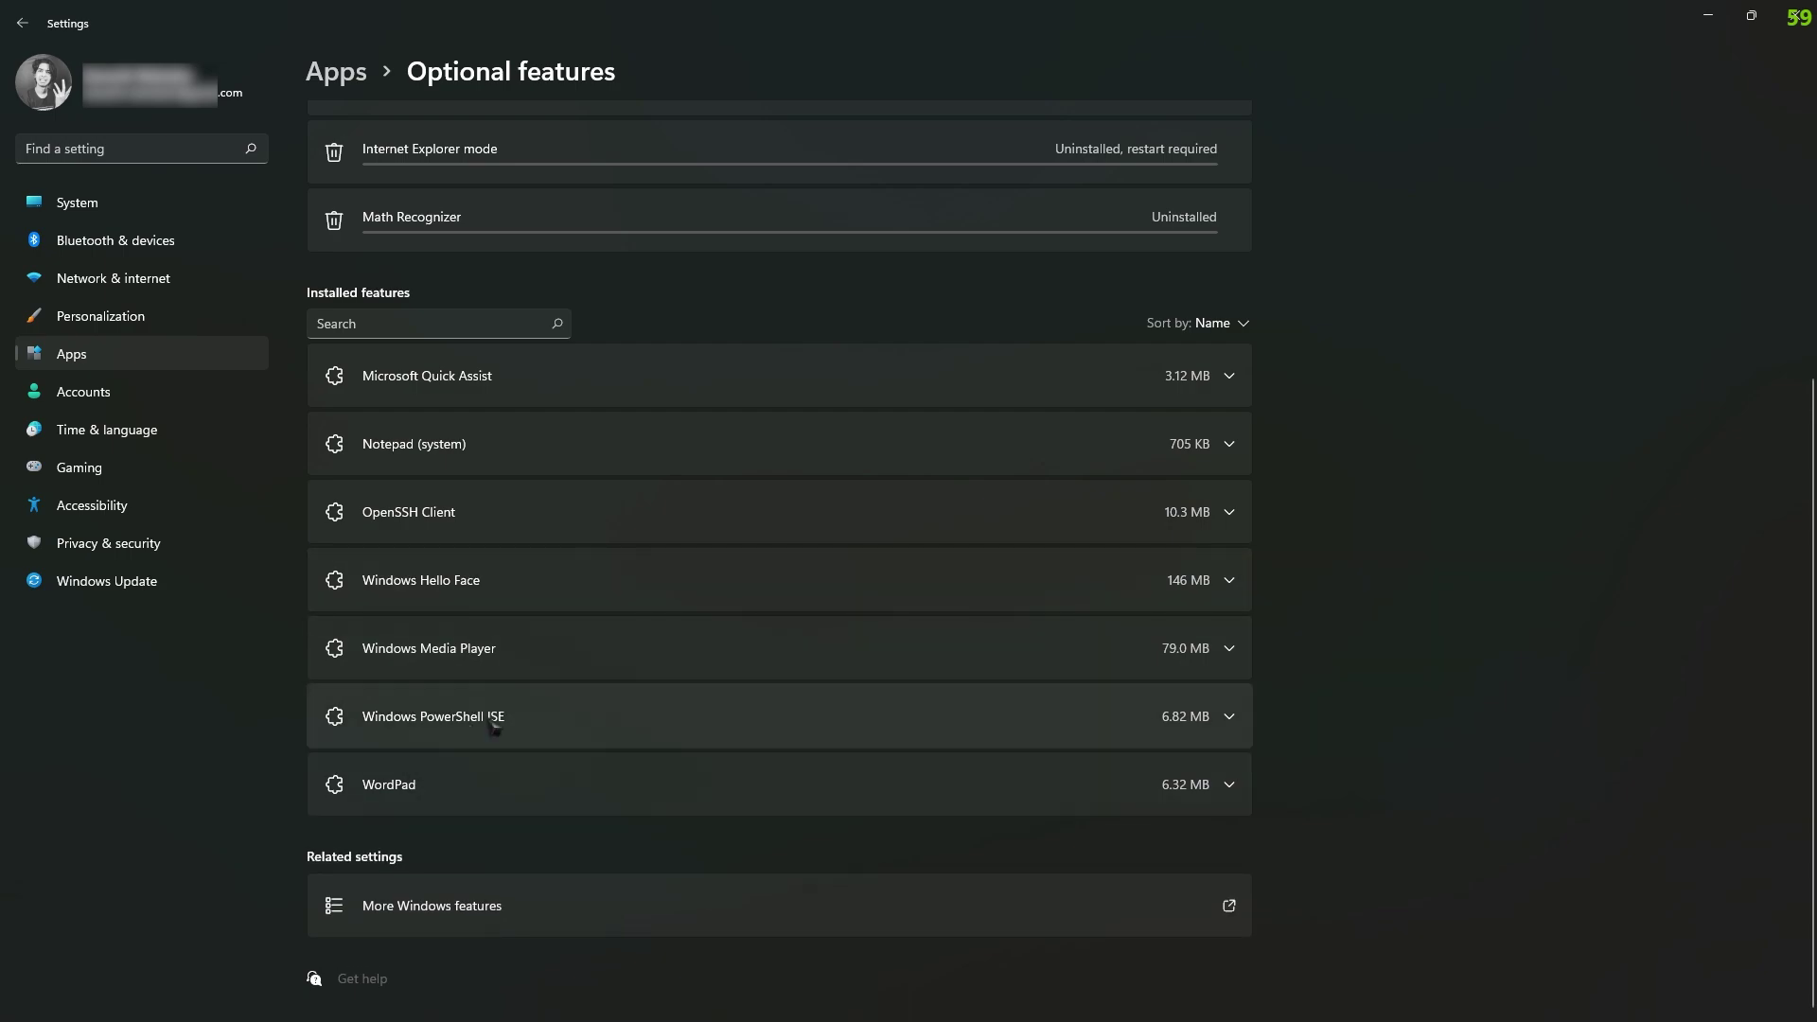
left_click(577, 589)
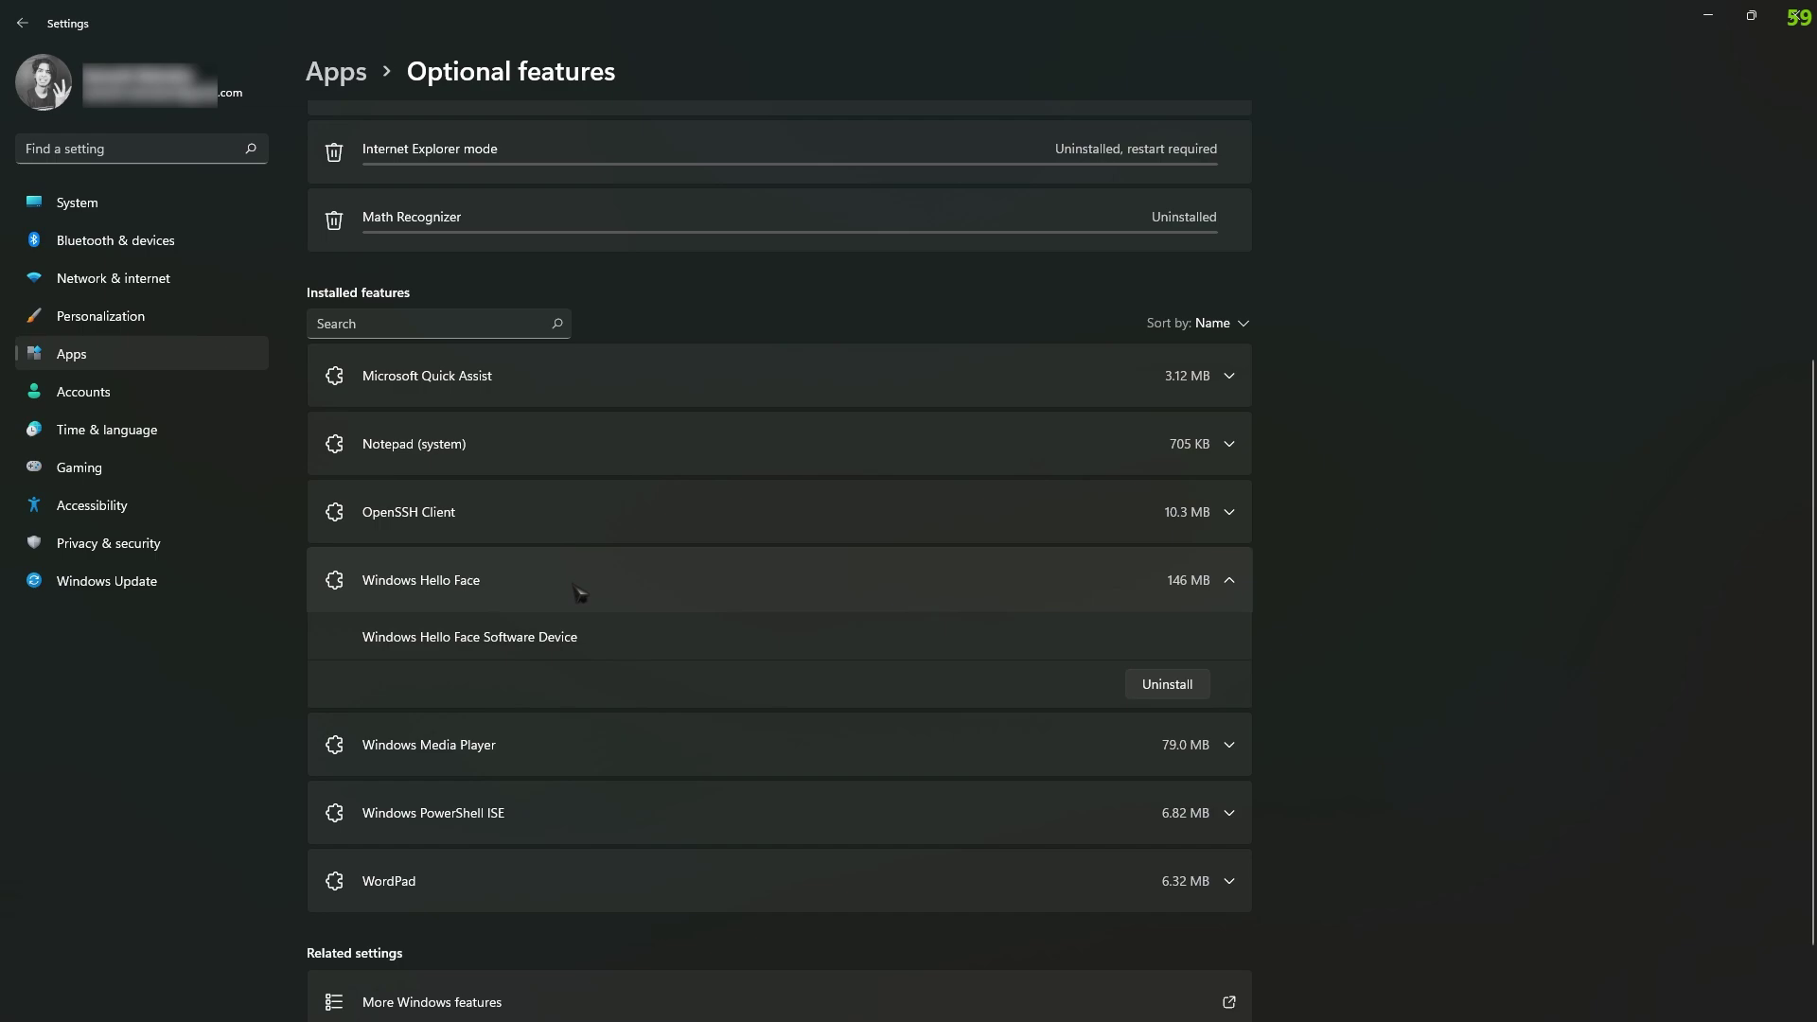
left_click(1167, 684)
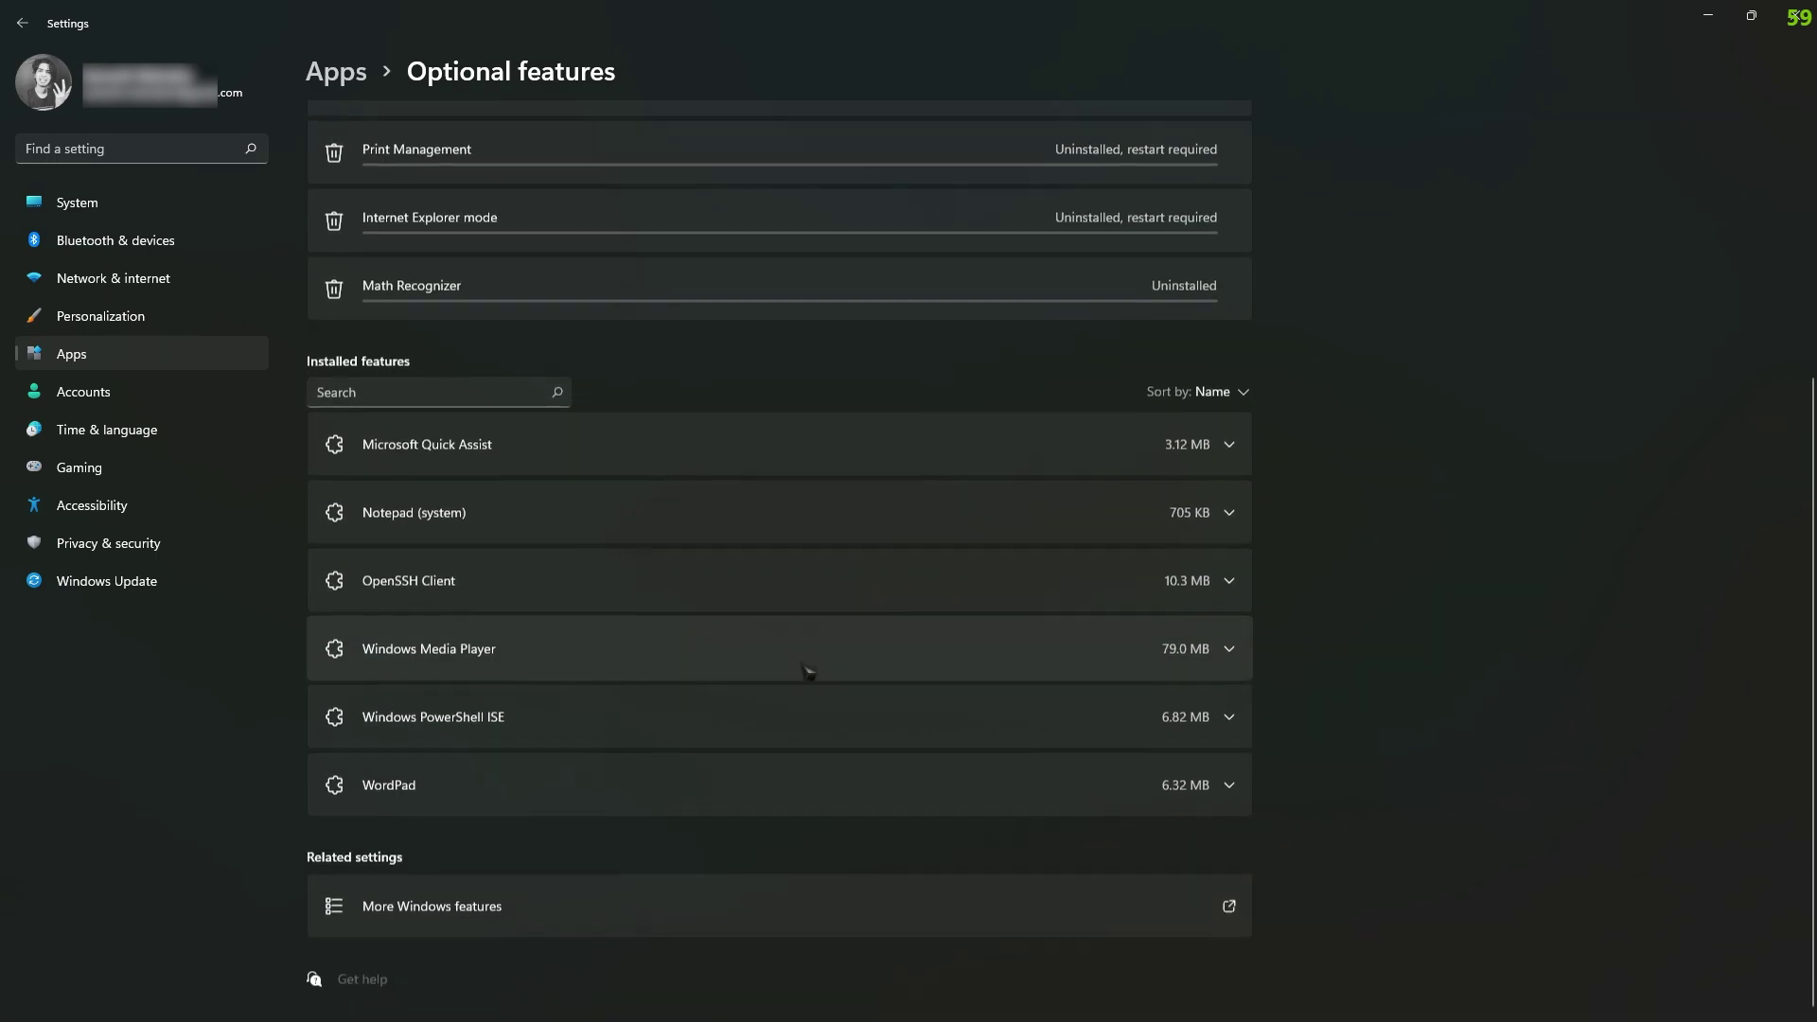
scroll(810, 662, "up", 5)
scroll(880, 729, "down", 3)
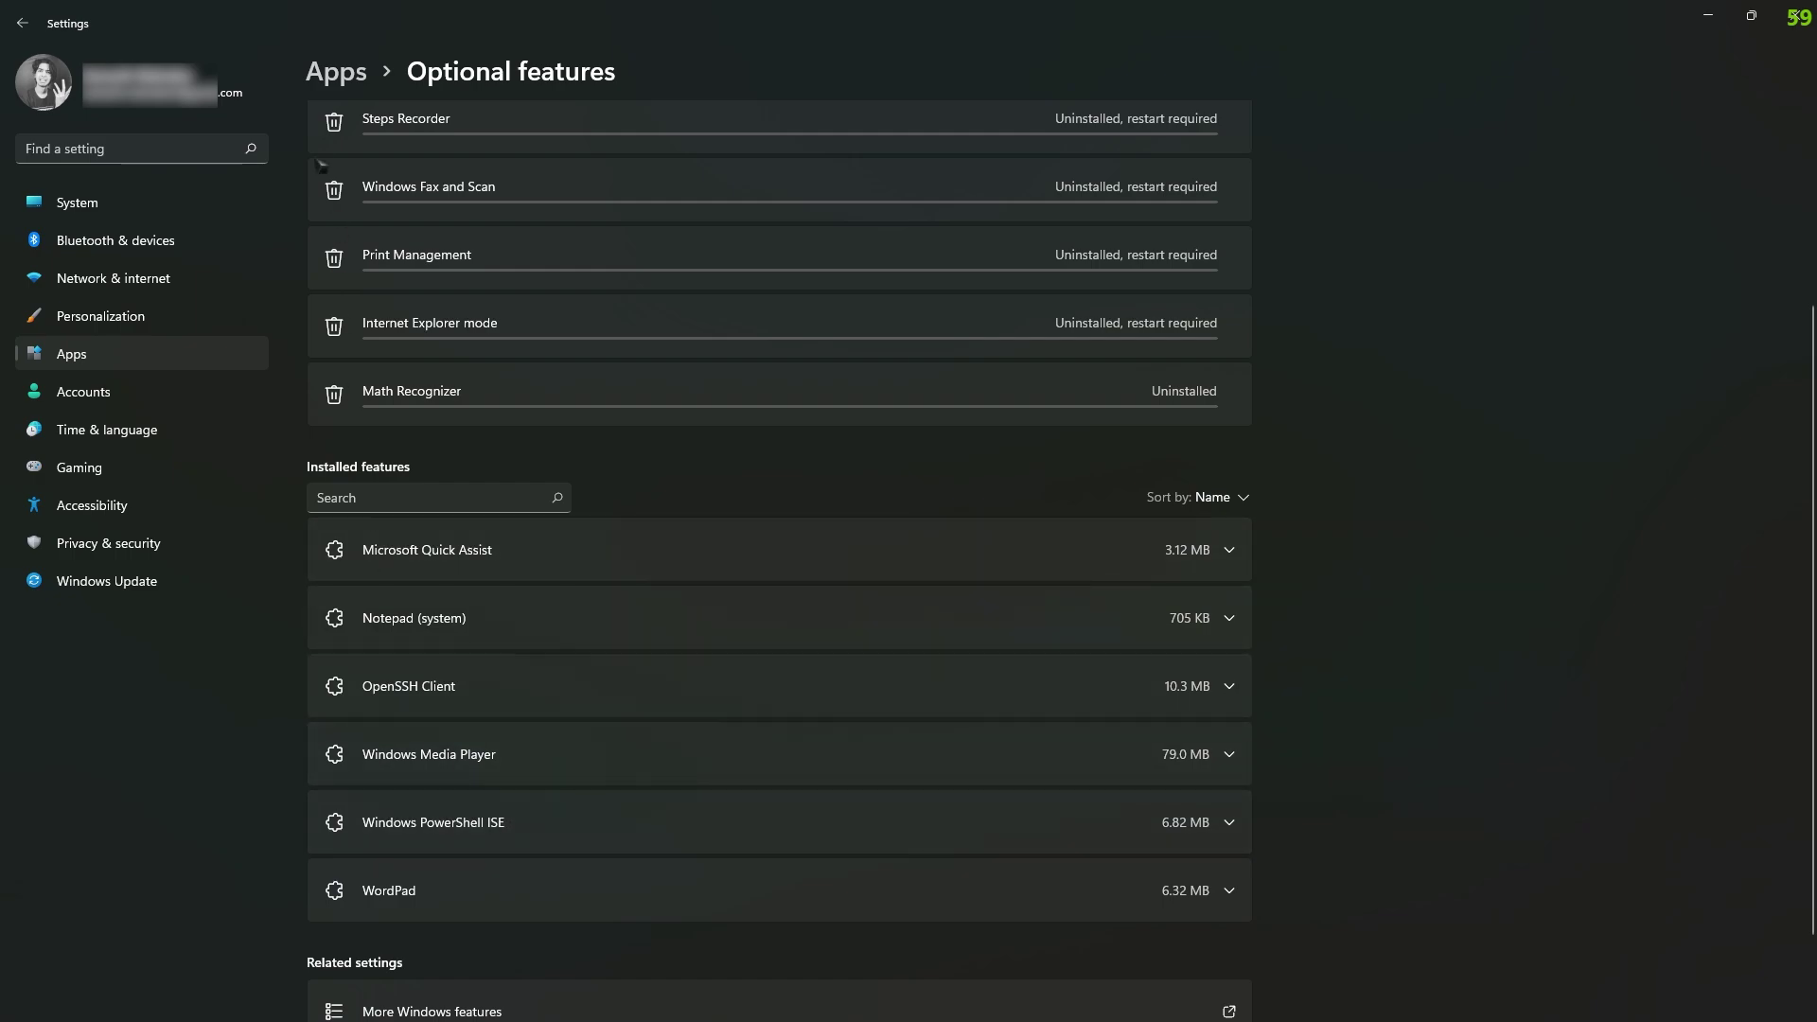
left_click(349, 83)
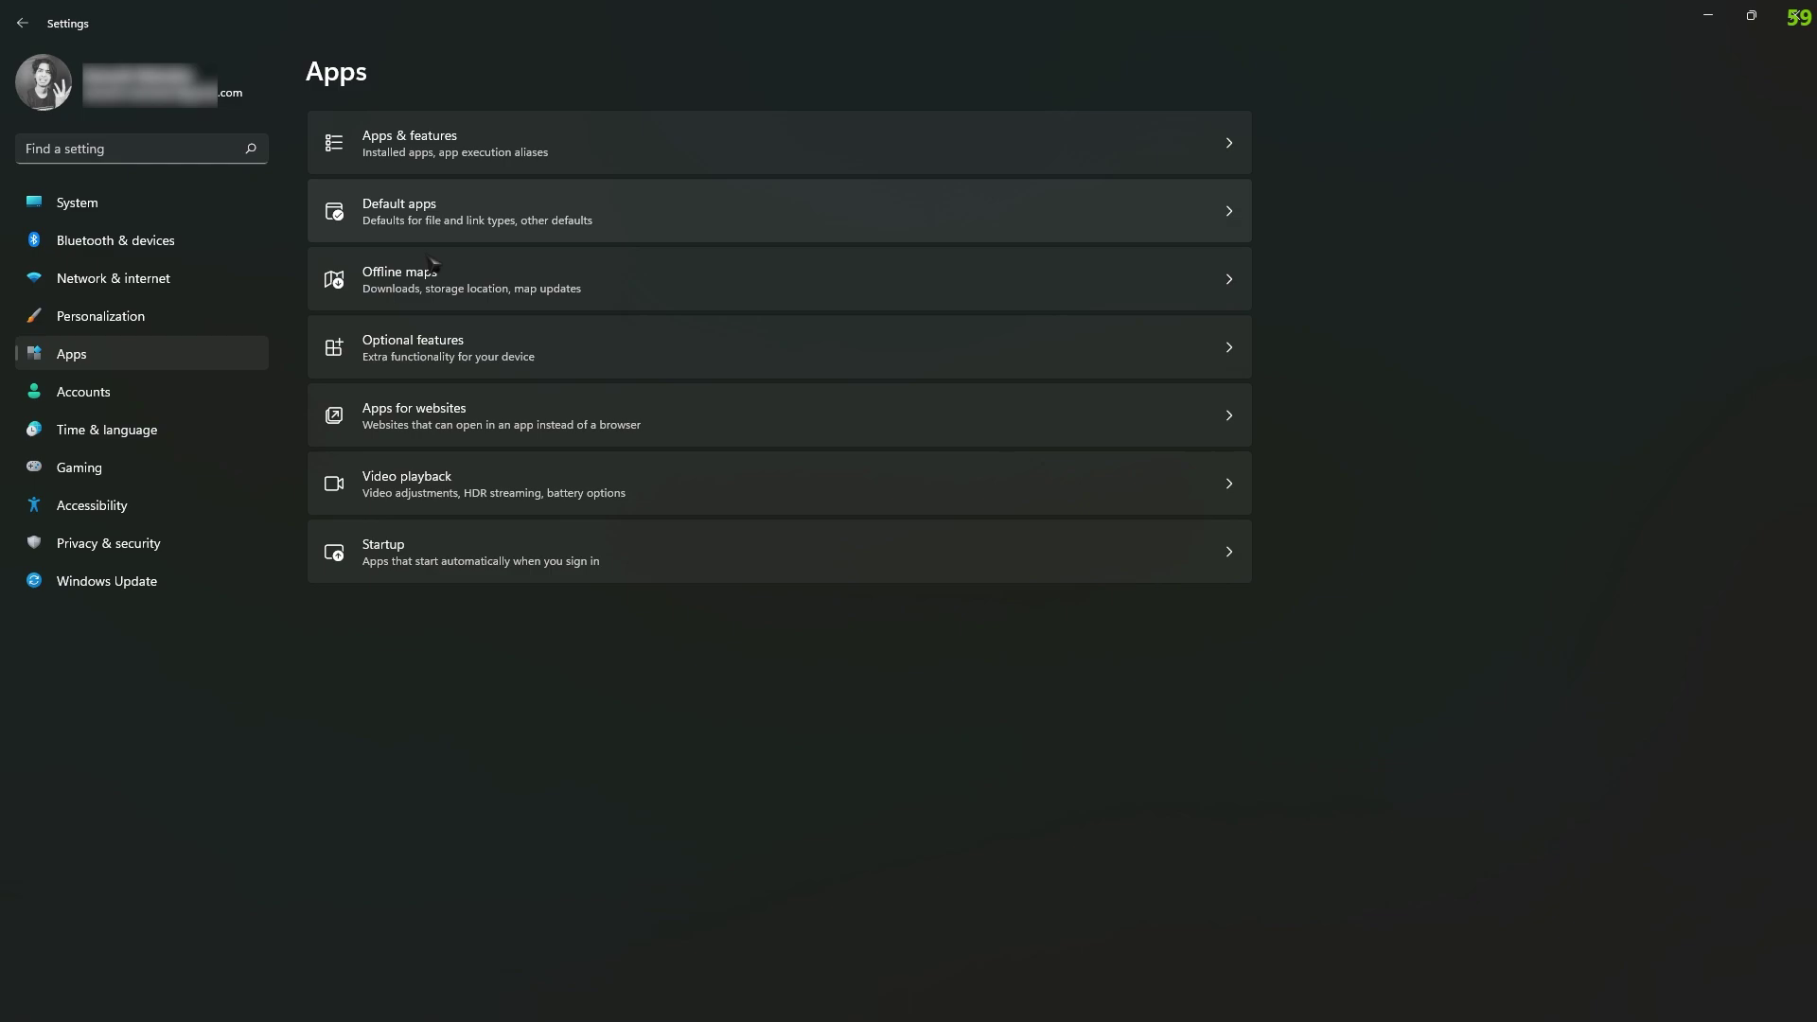
View the Apps for websites page, then search settings for 'upda'
left_click(473, 423)
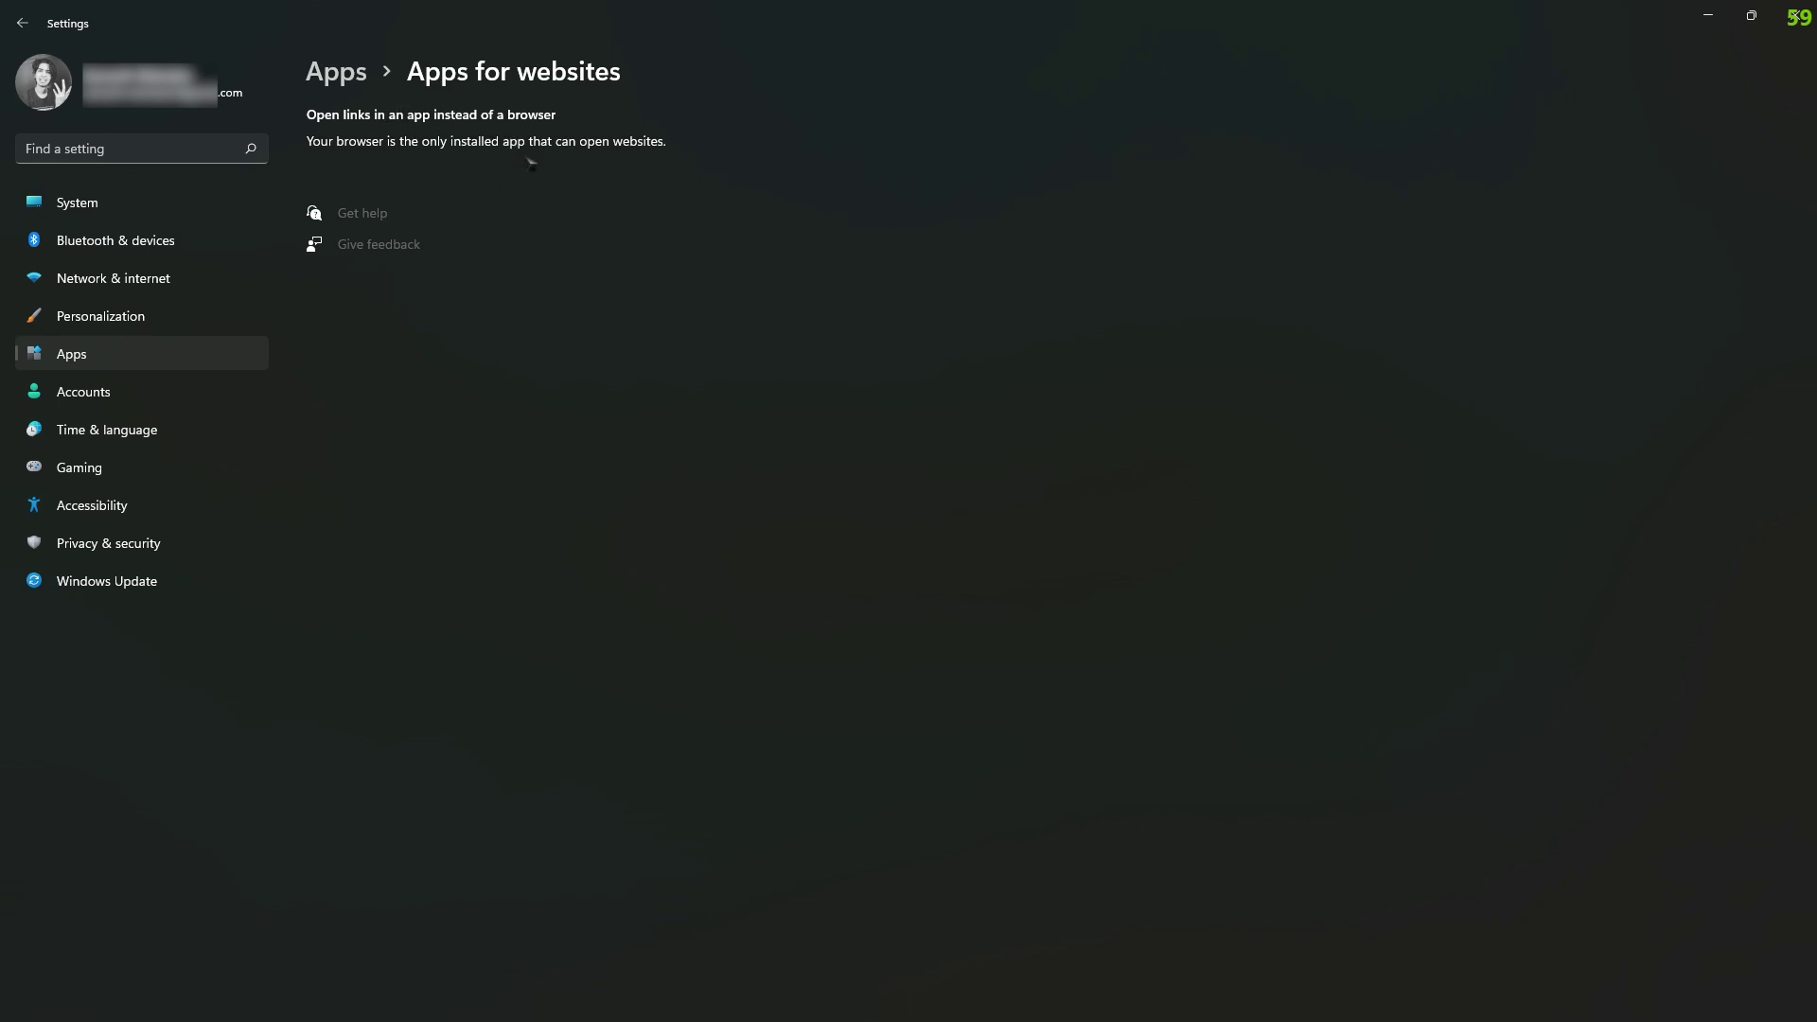
left_click(170, 152)
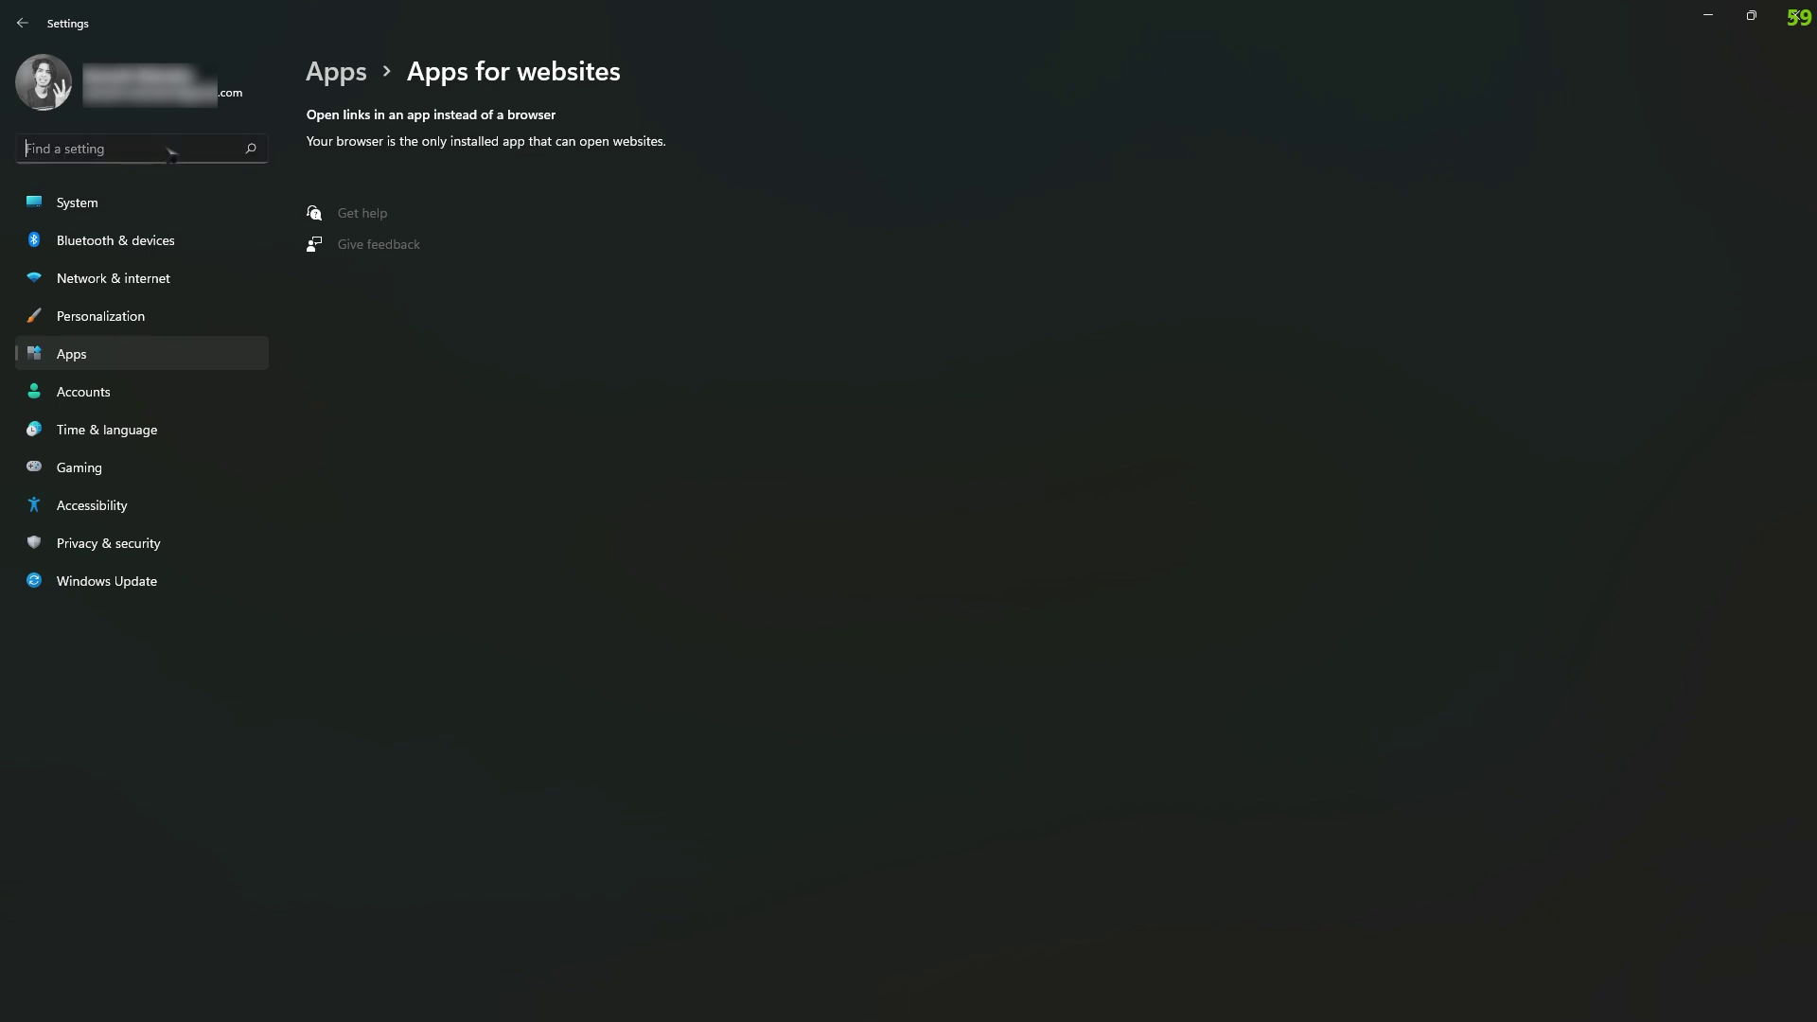
type("upda")
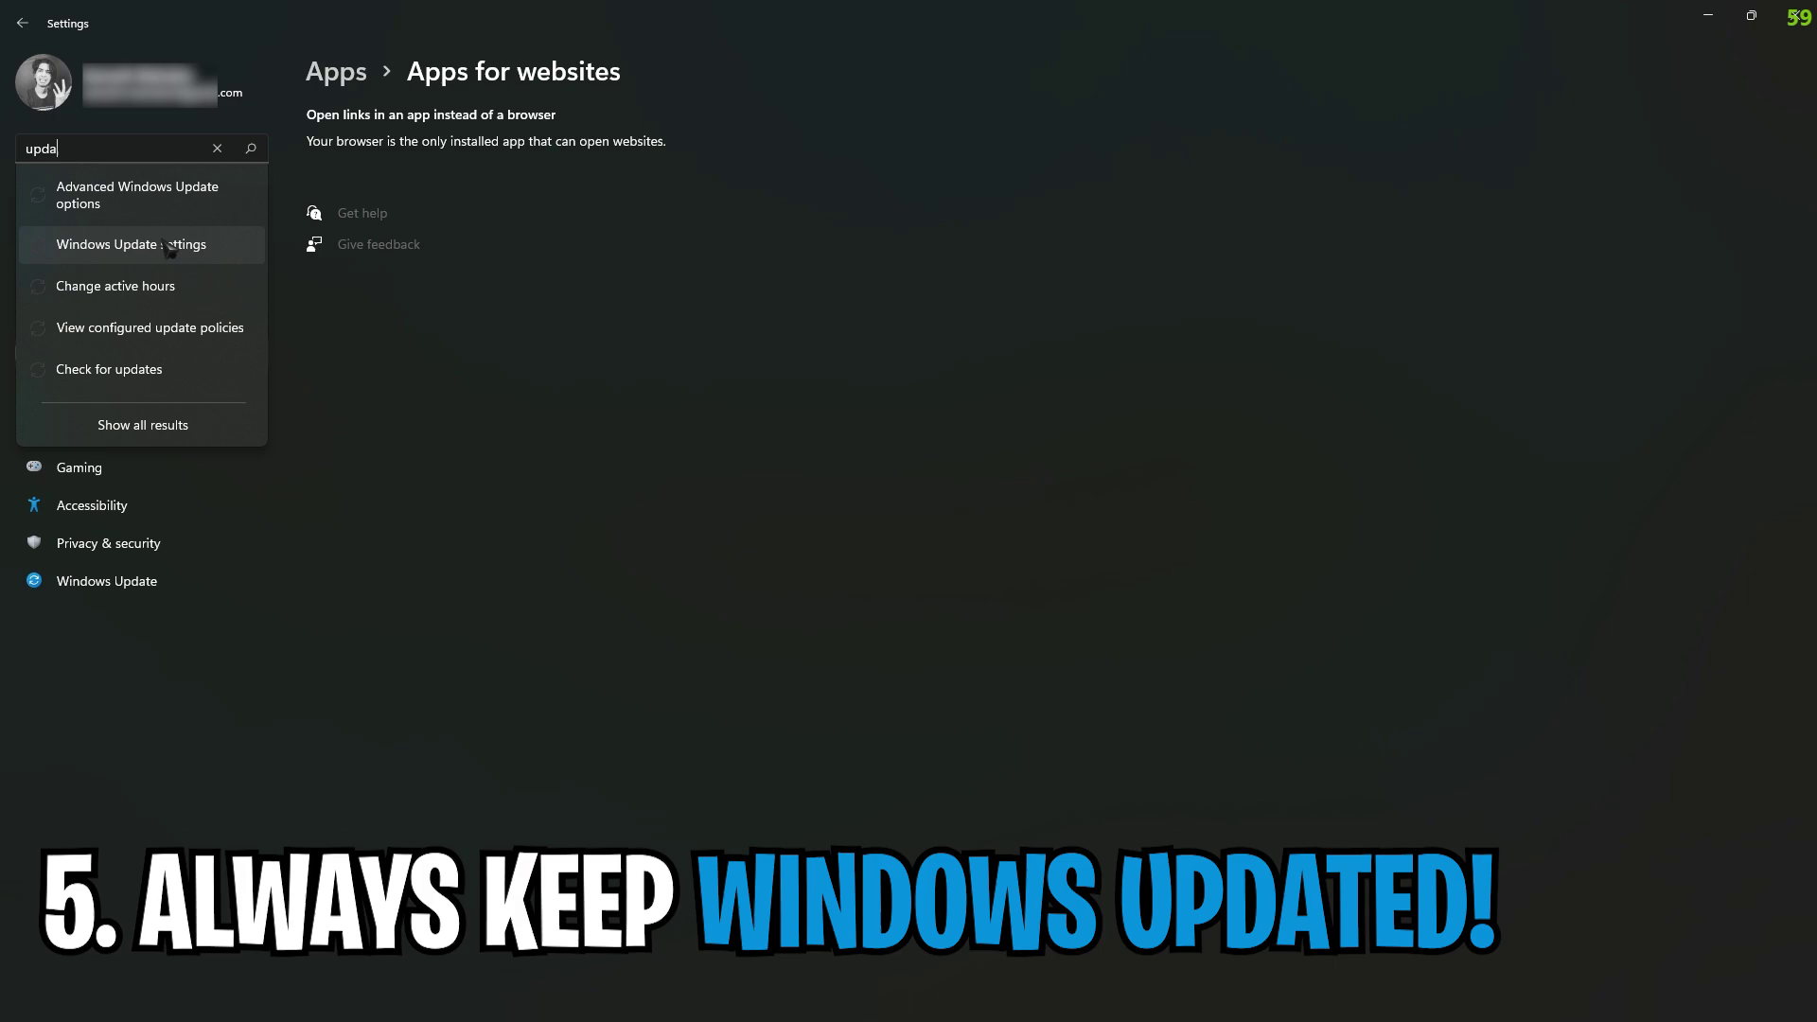
Open Windows Update settings from the results and check for updates
left_click(127, 248)
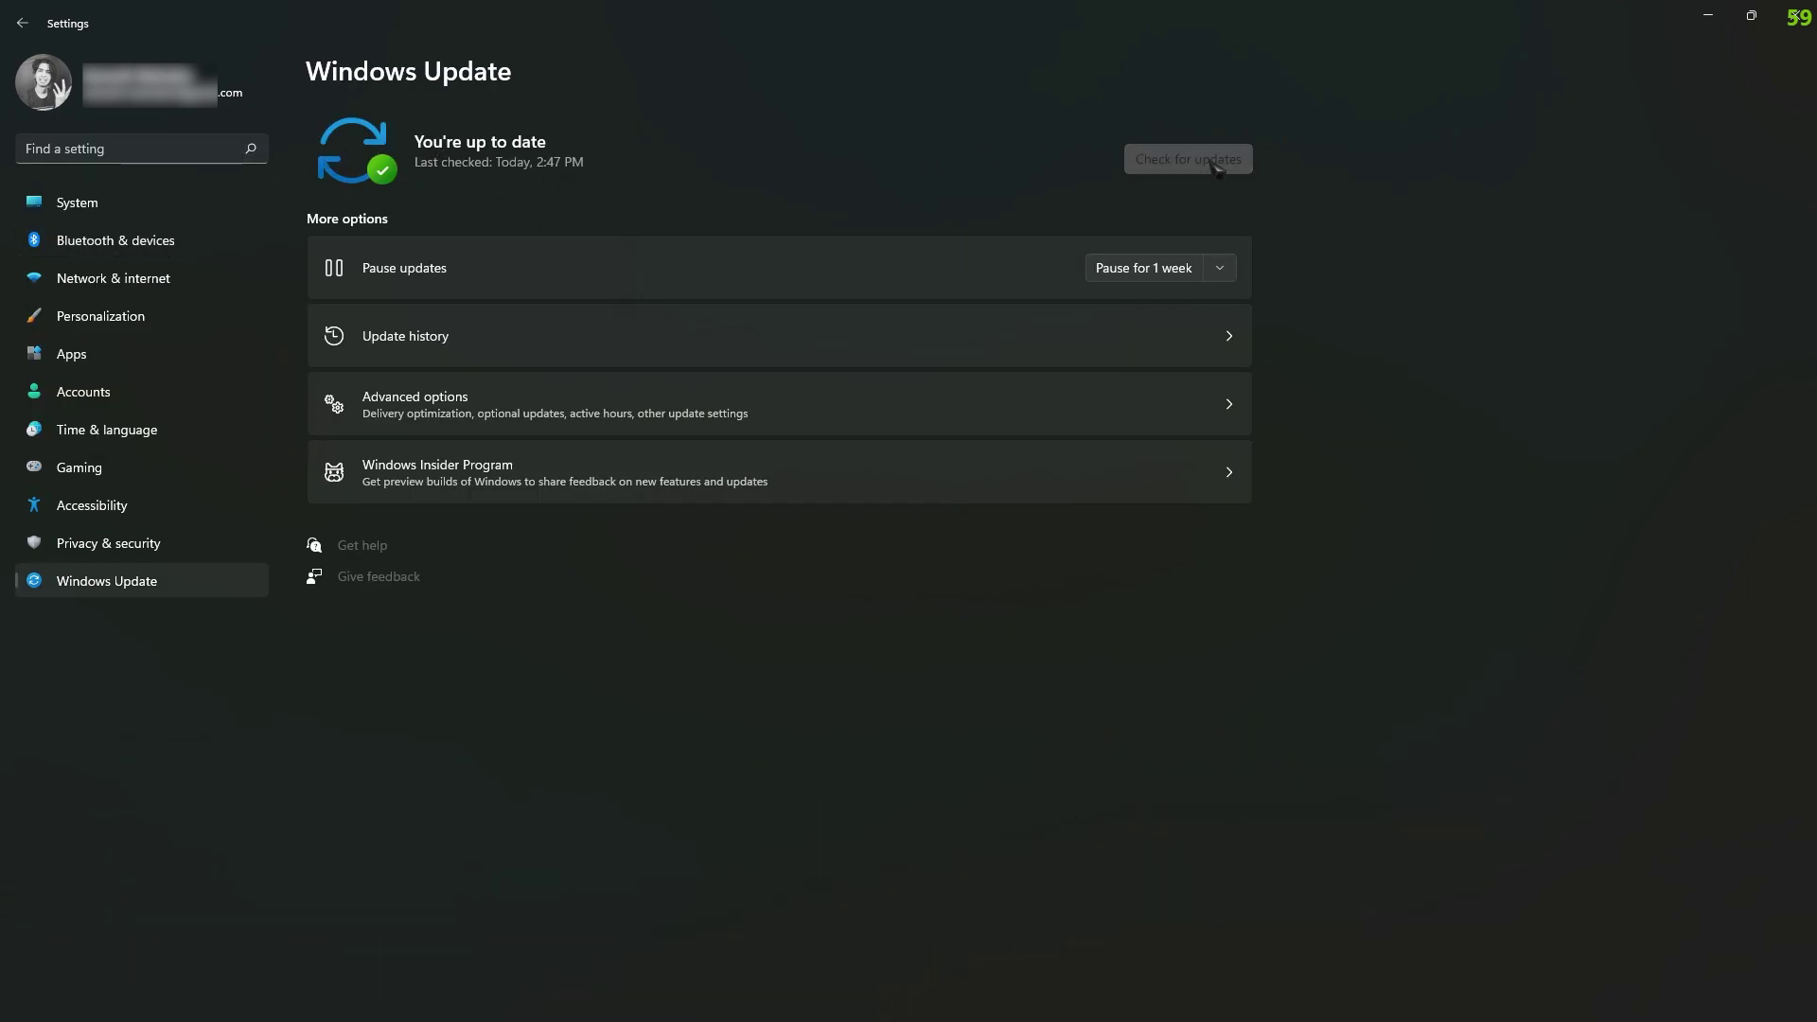
left_click(1214, 165)
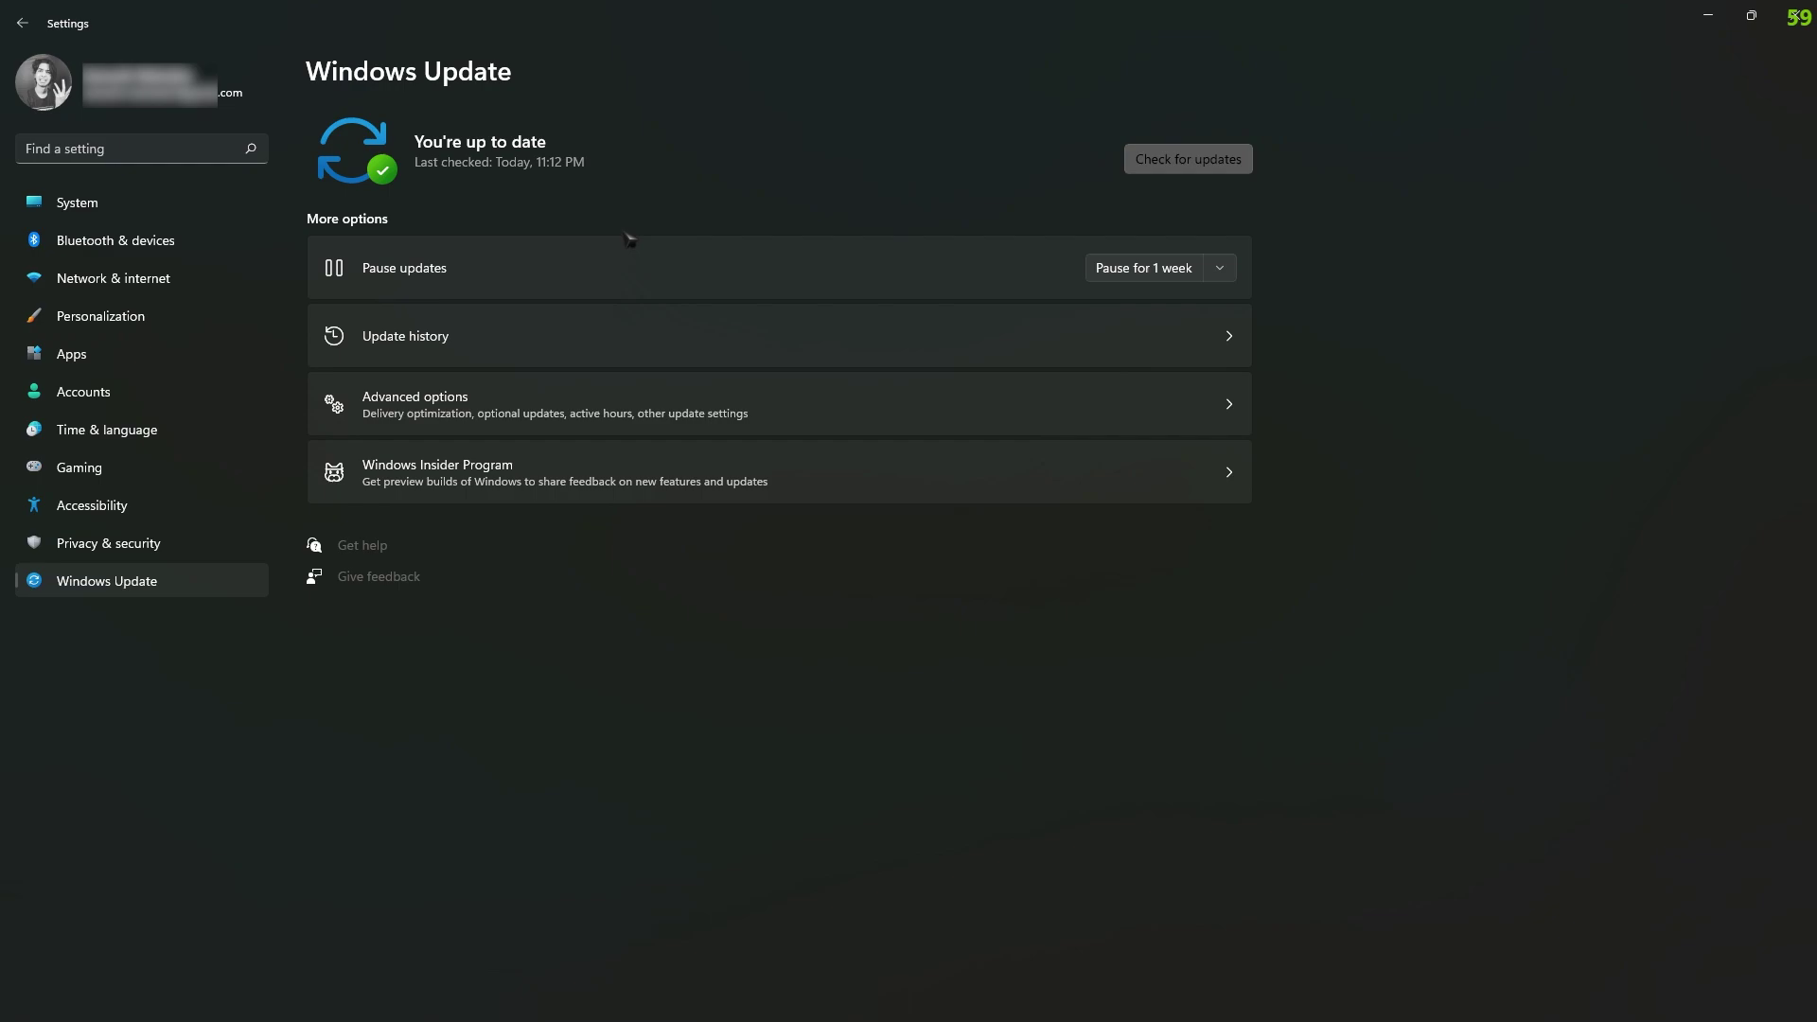
left_click(140, 156)
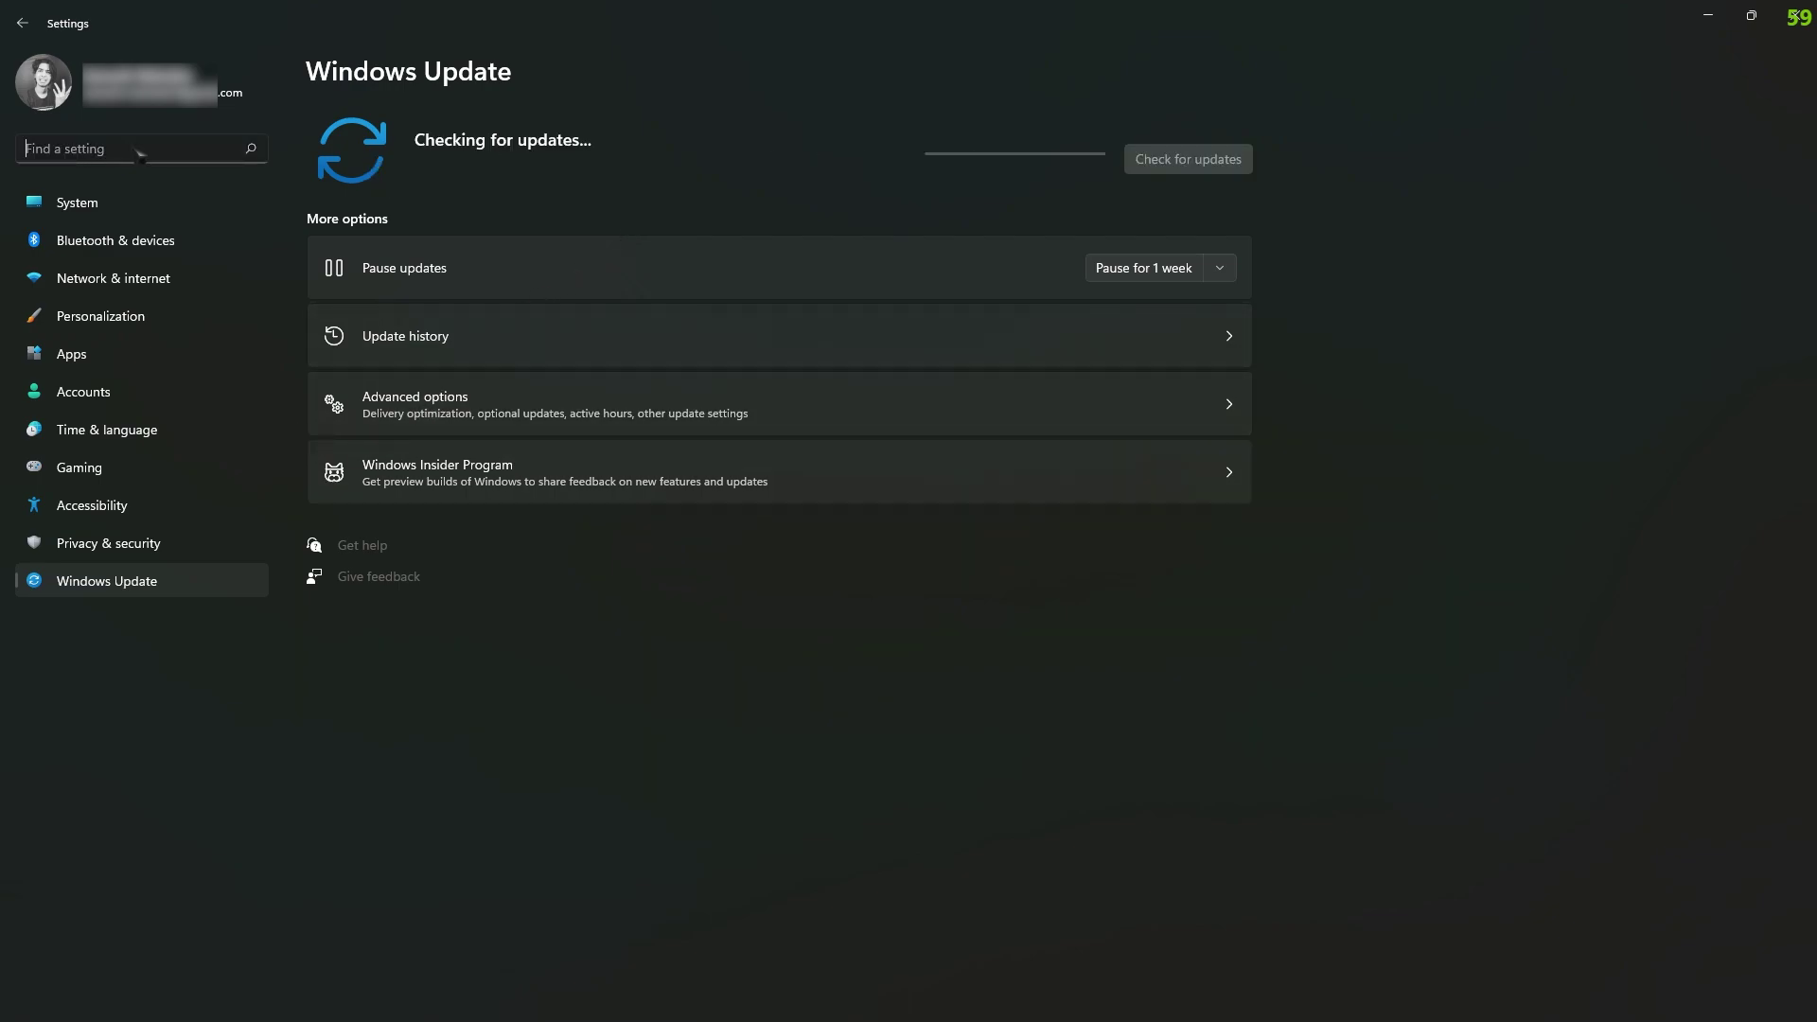
Search 'game' to open Game Mode settings, confirming Game Mode is On
type("game")
left_click(192, 194)
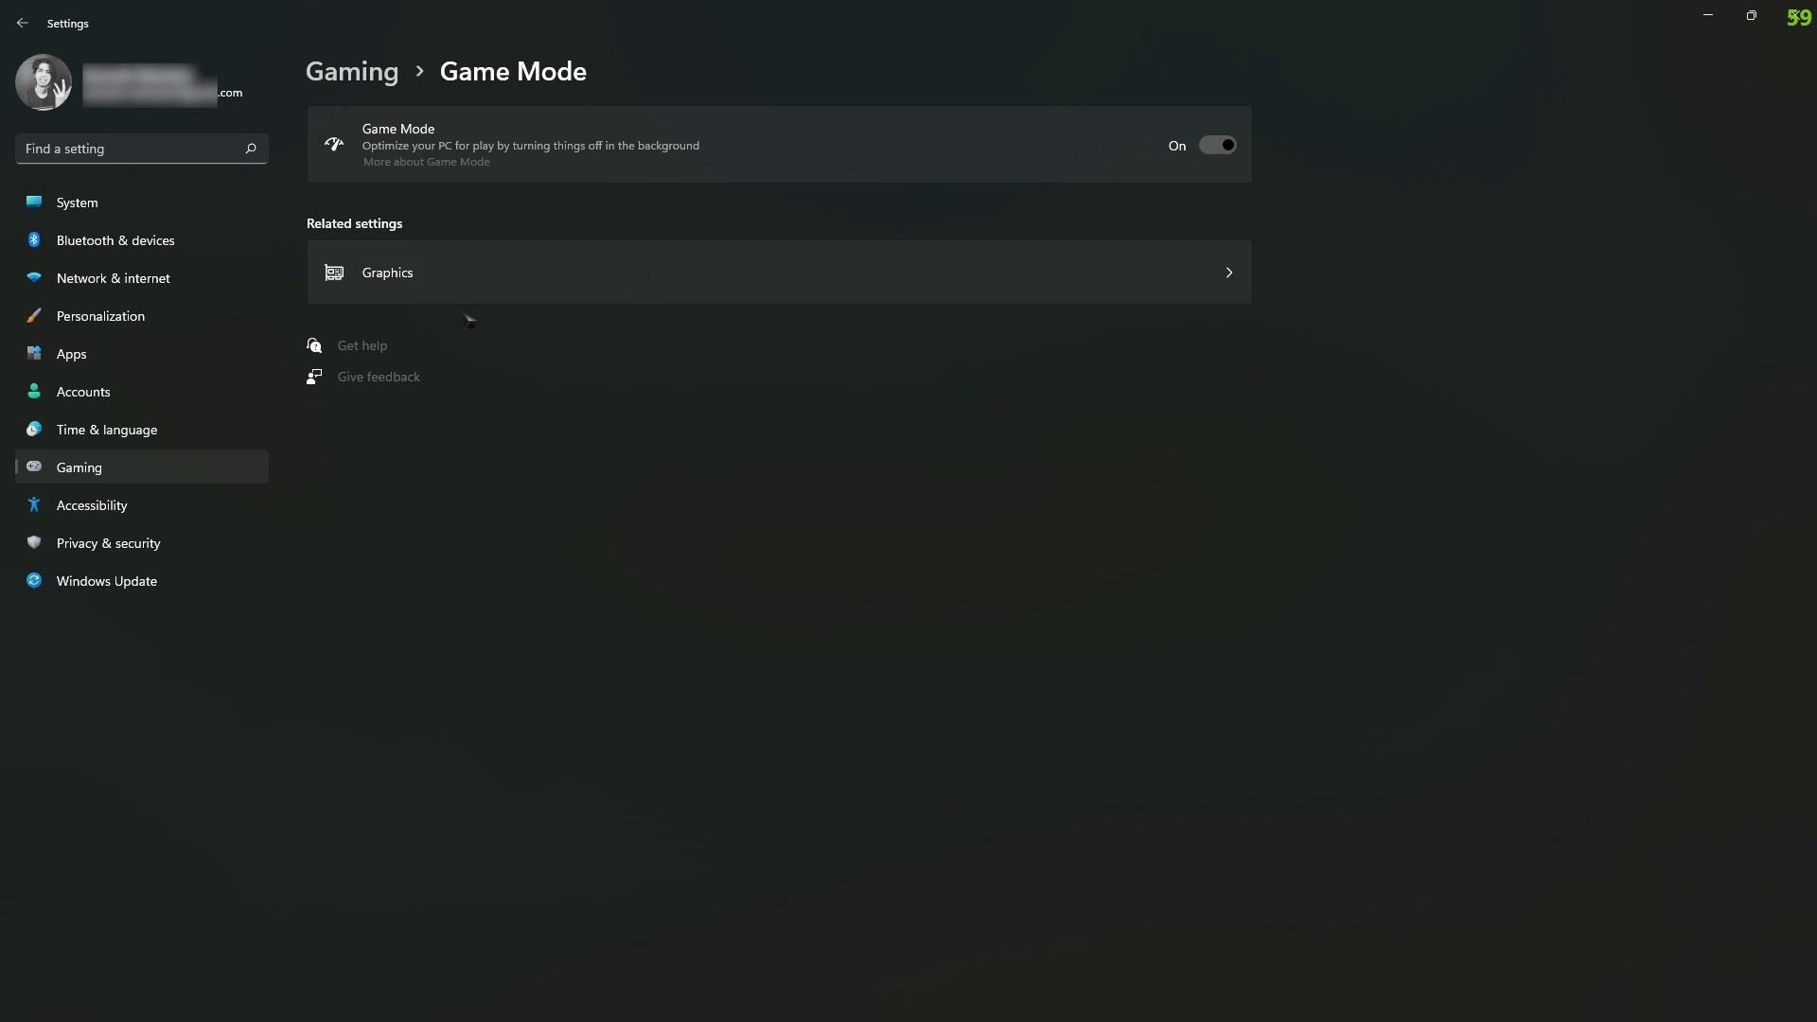
left_click(431, 297)
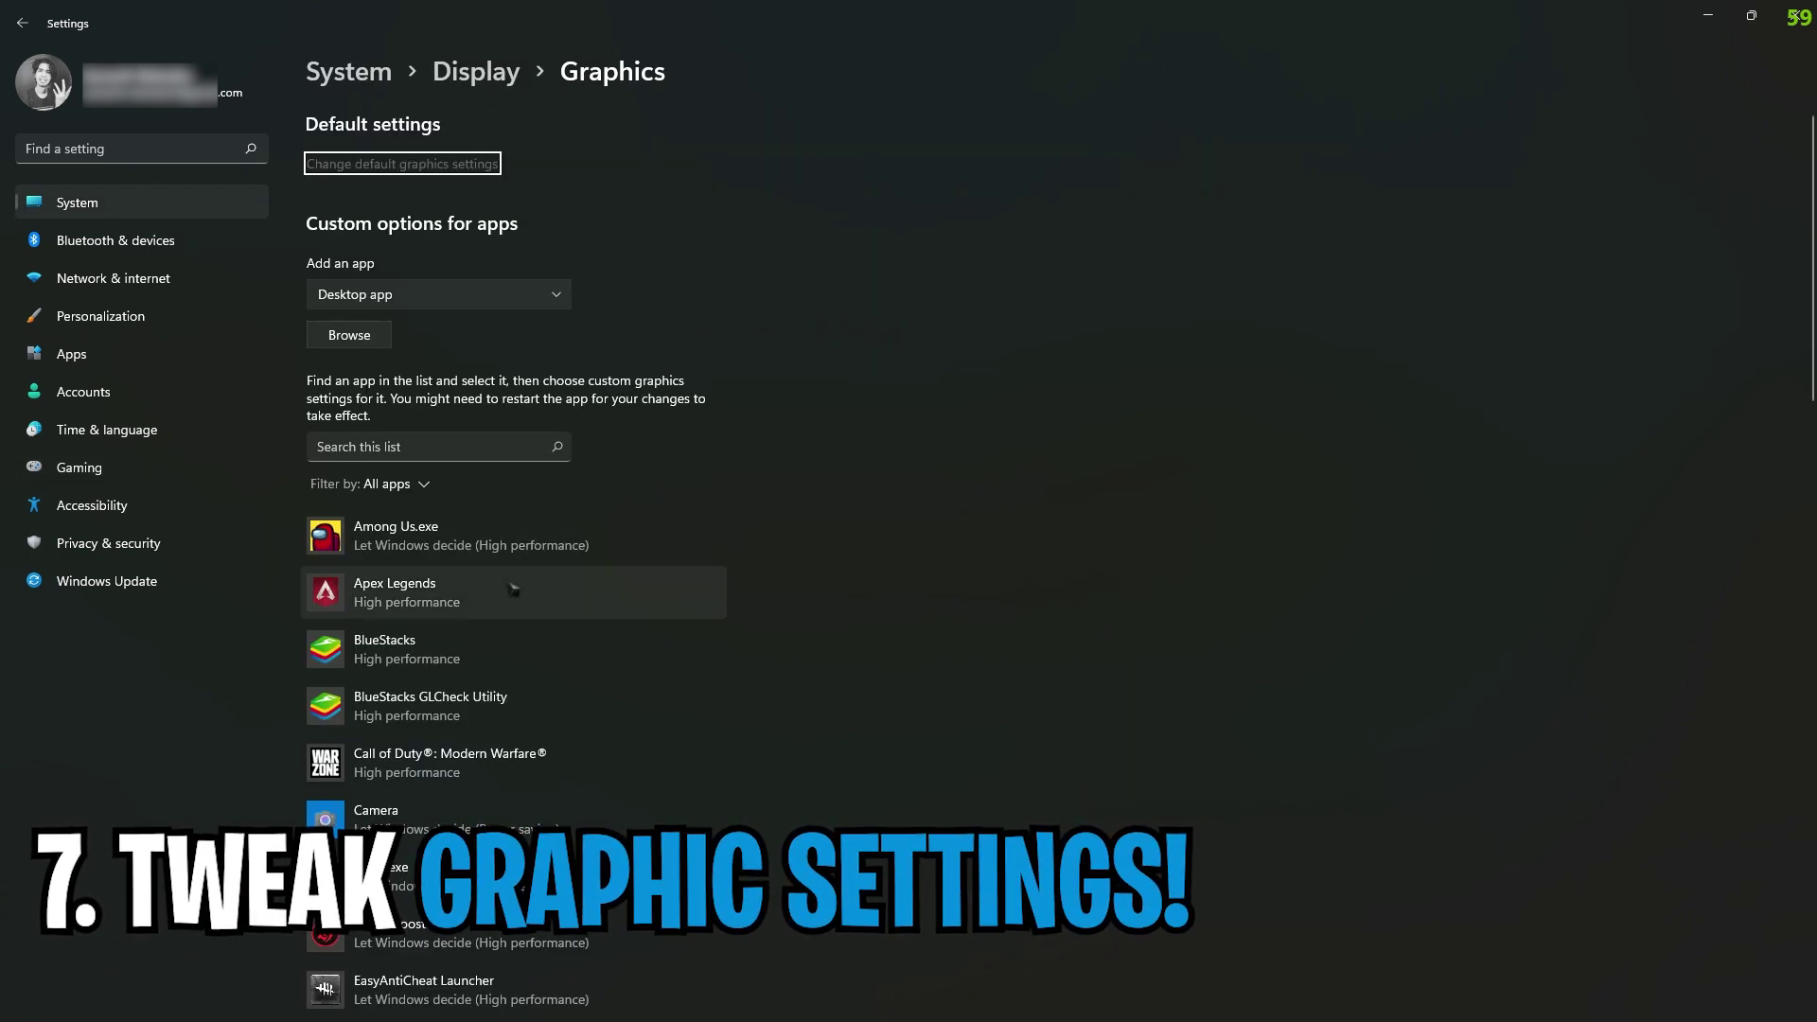
Set Cities.exe's graphics preference to High performance, save, and close Settings with Alt+F4
scroll(473, 653, "down", 5)
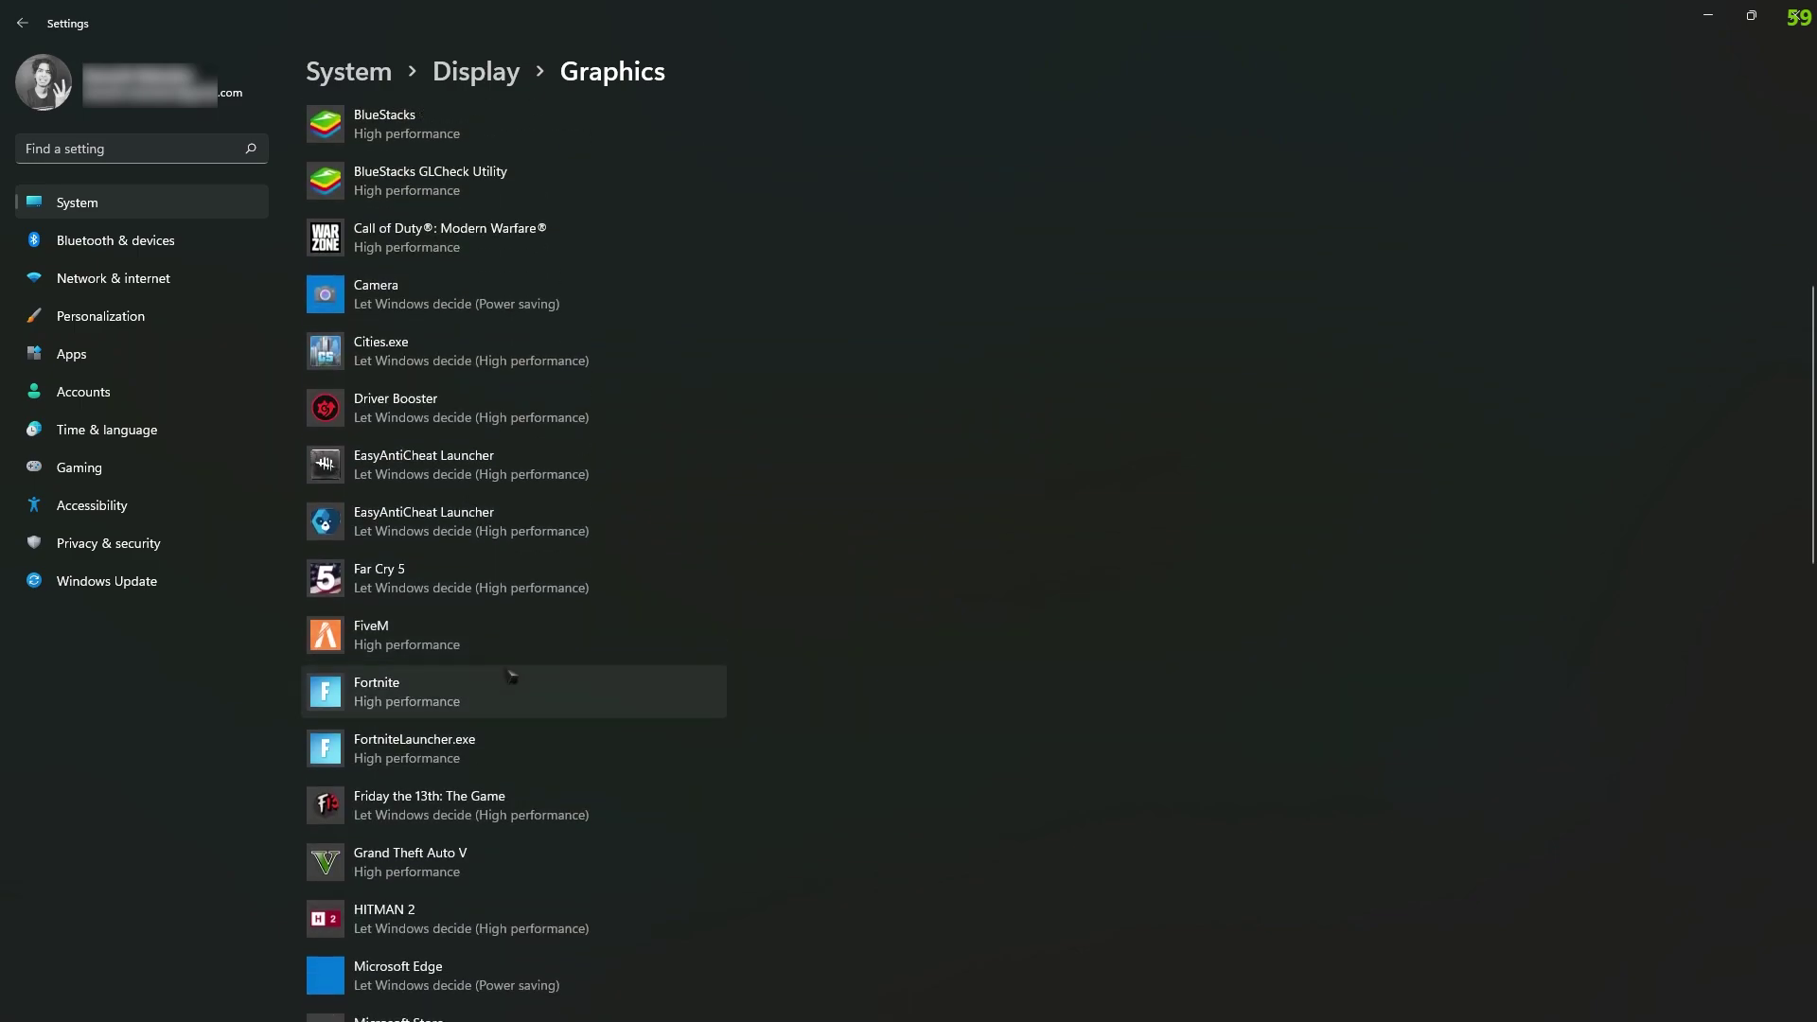
scroll(515, 691, "up", 5)
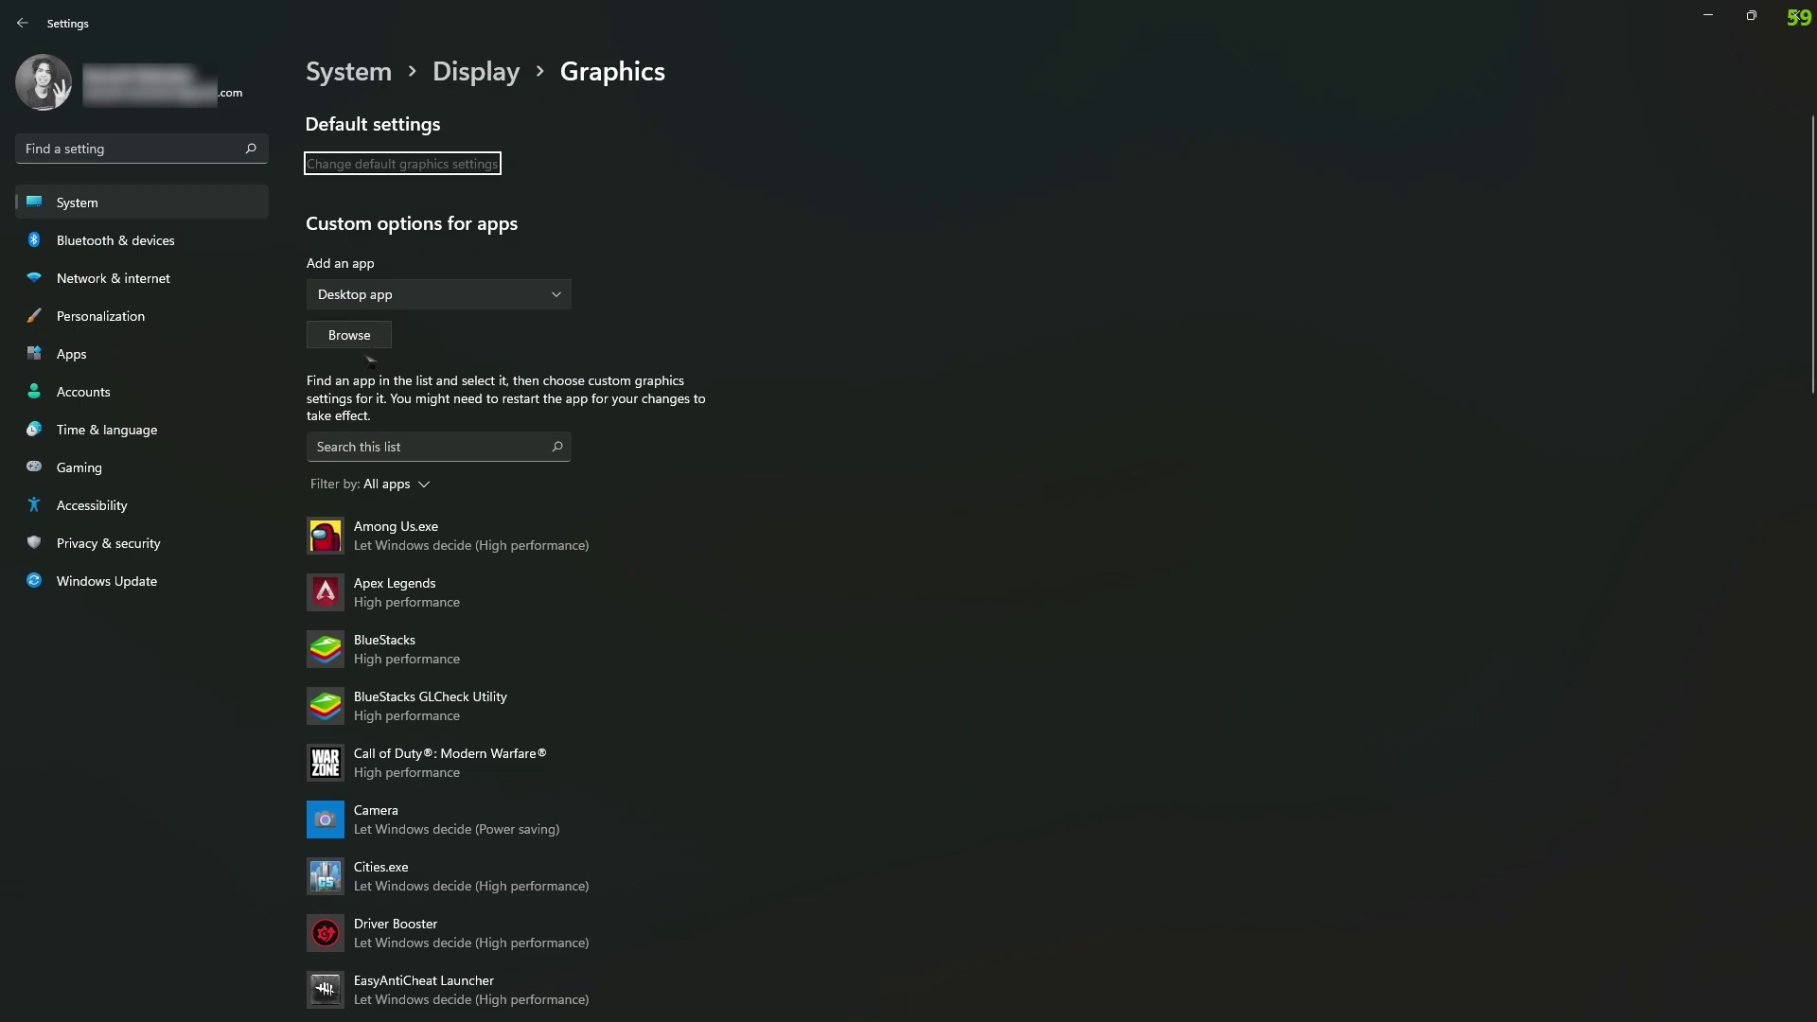
scroll(527, 409, "down", 7)
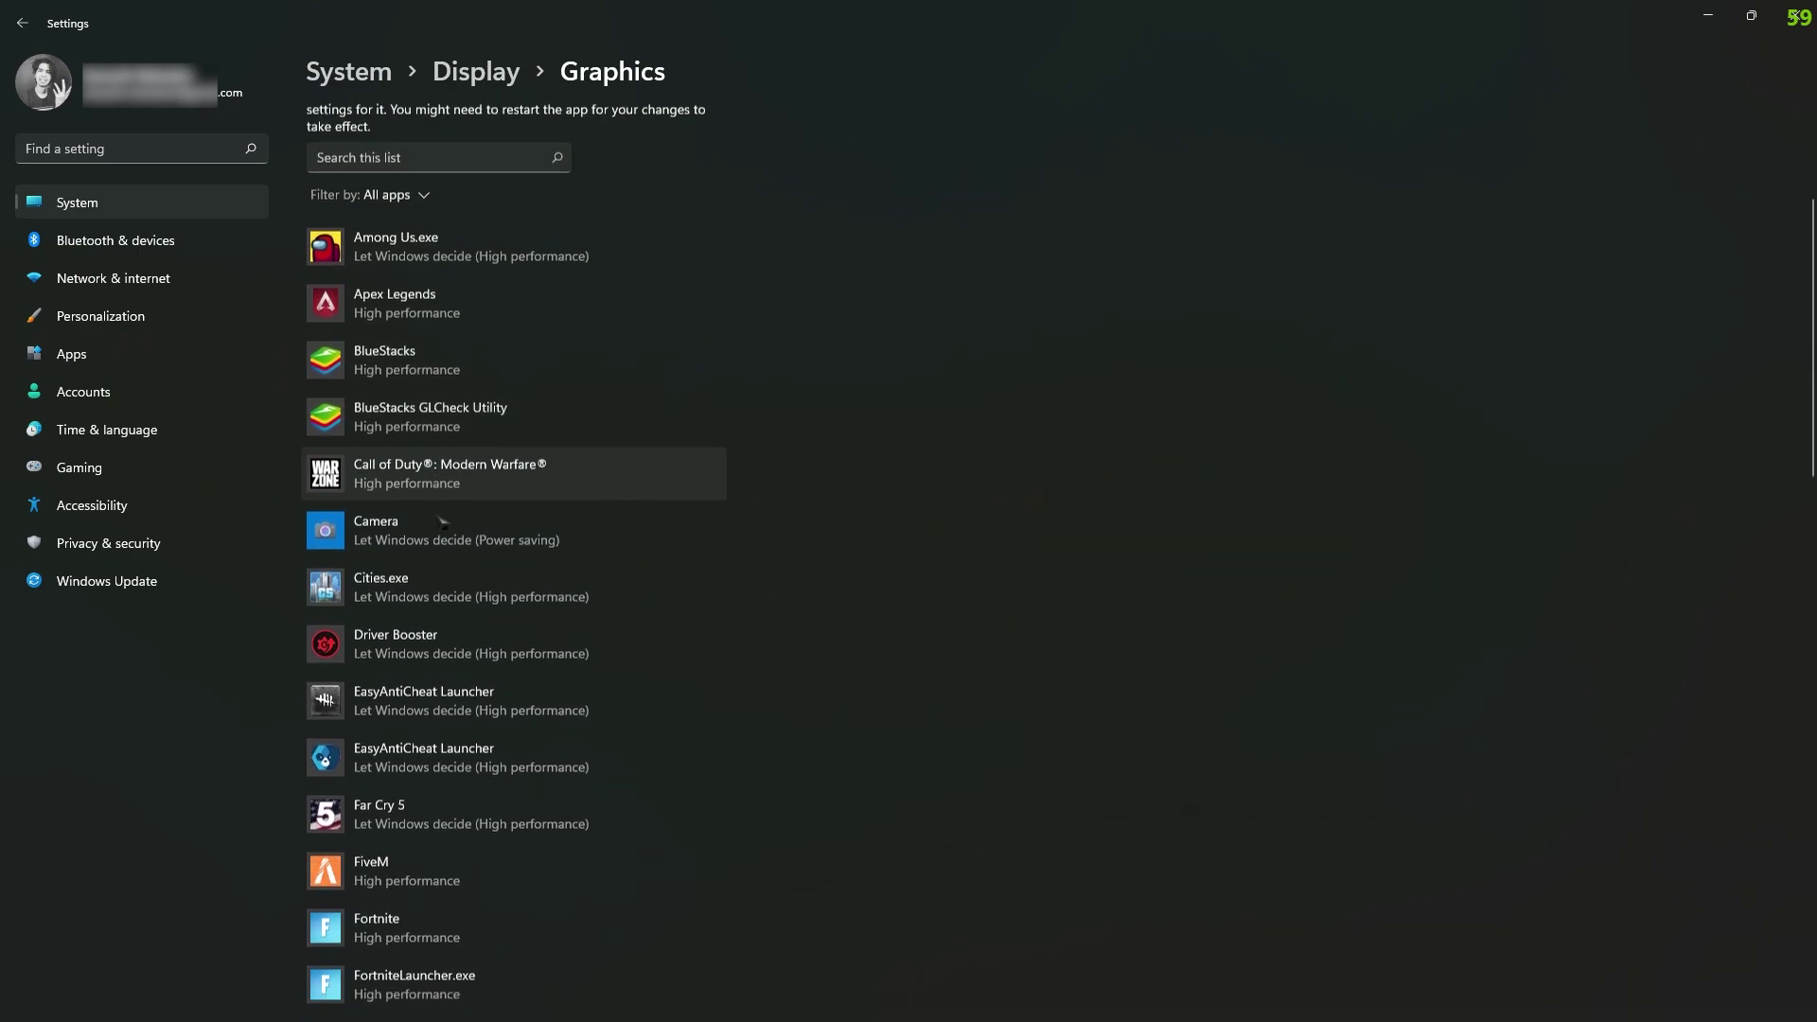
left_click(426, 194)
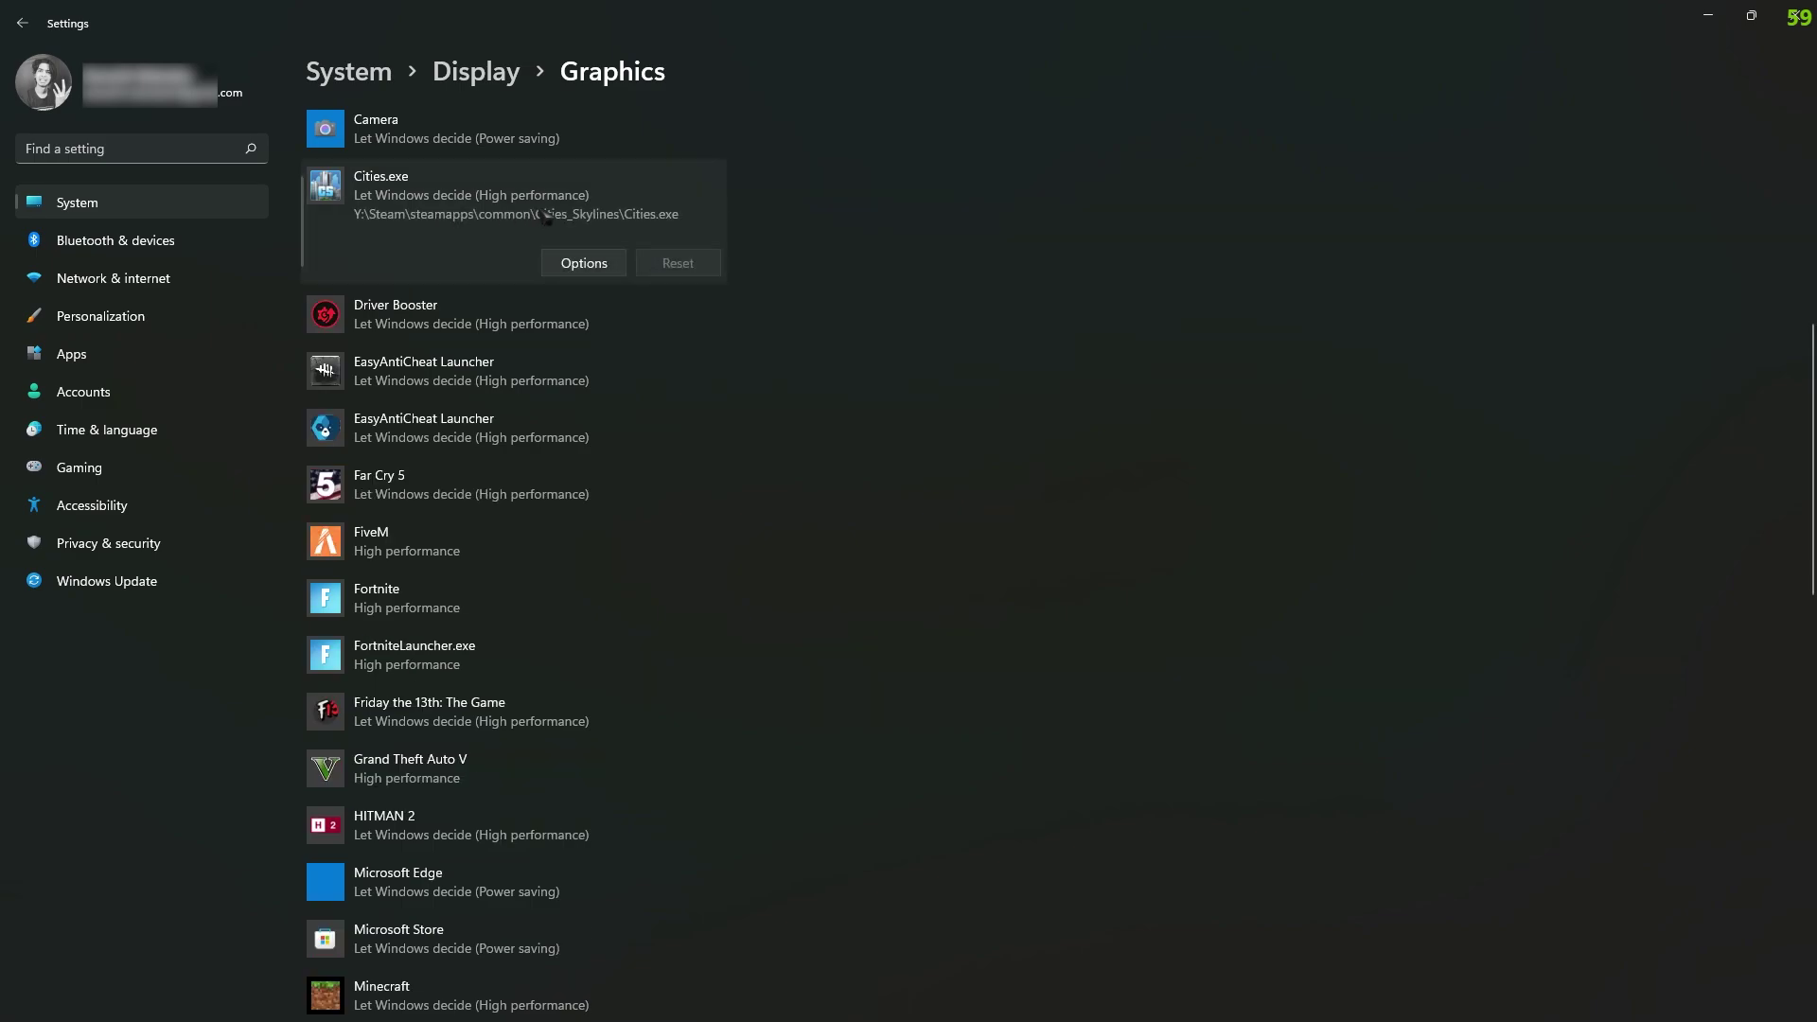
left_click(604, 266)
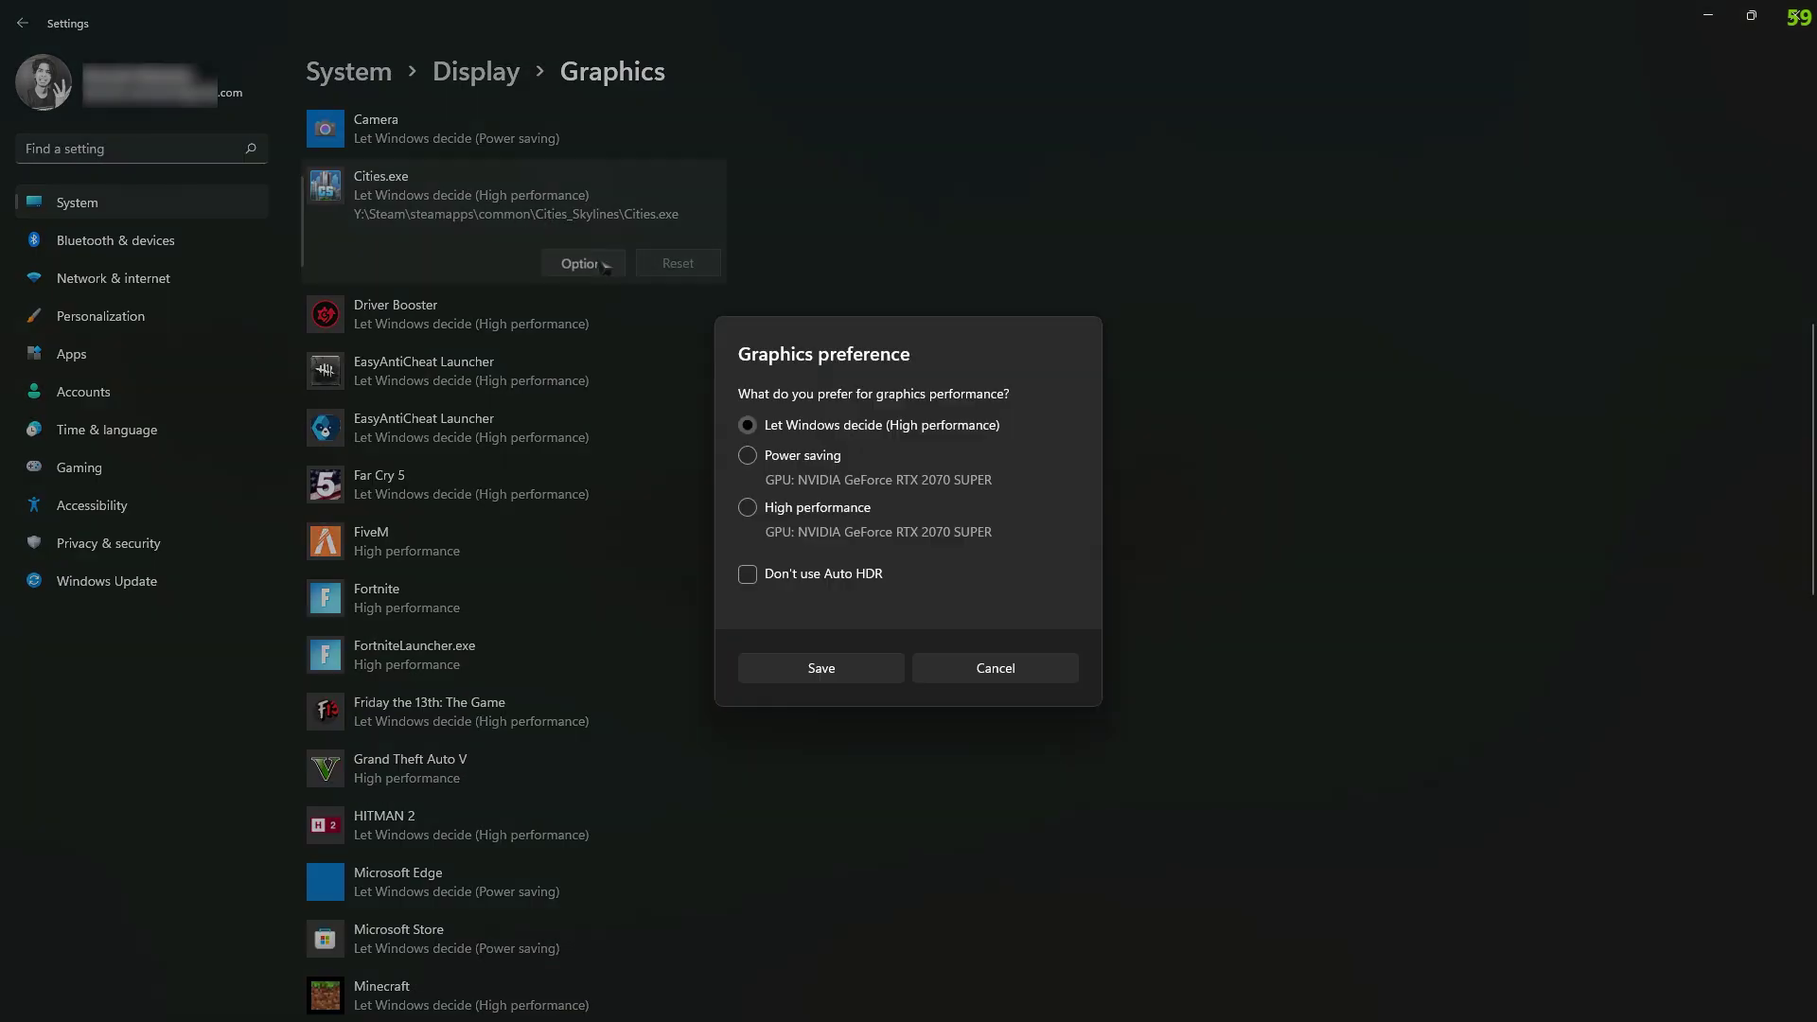
left_click(803, 512)
left_click(842, 678)
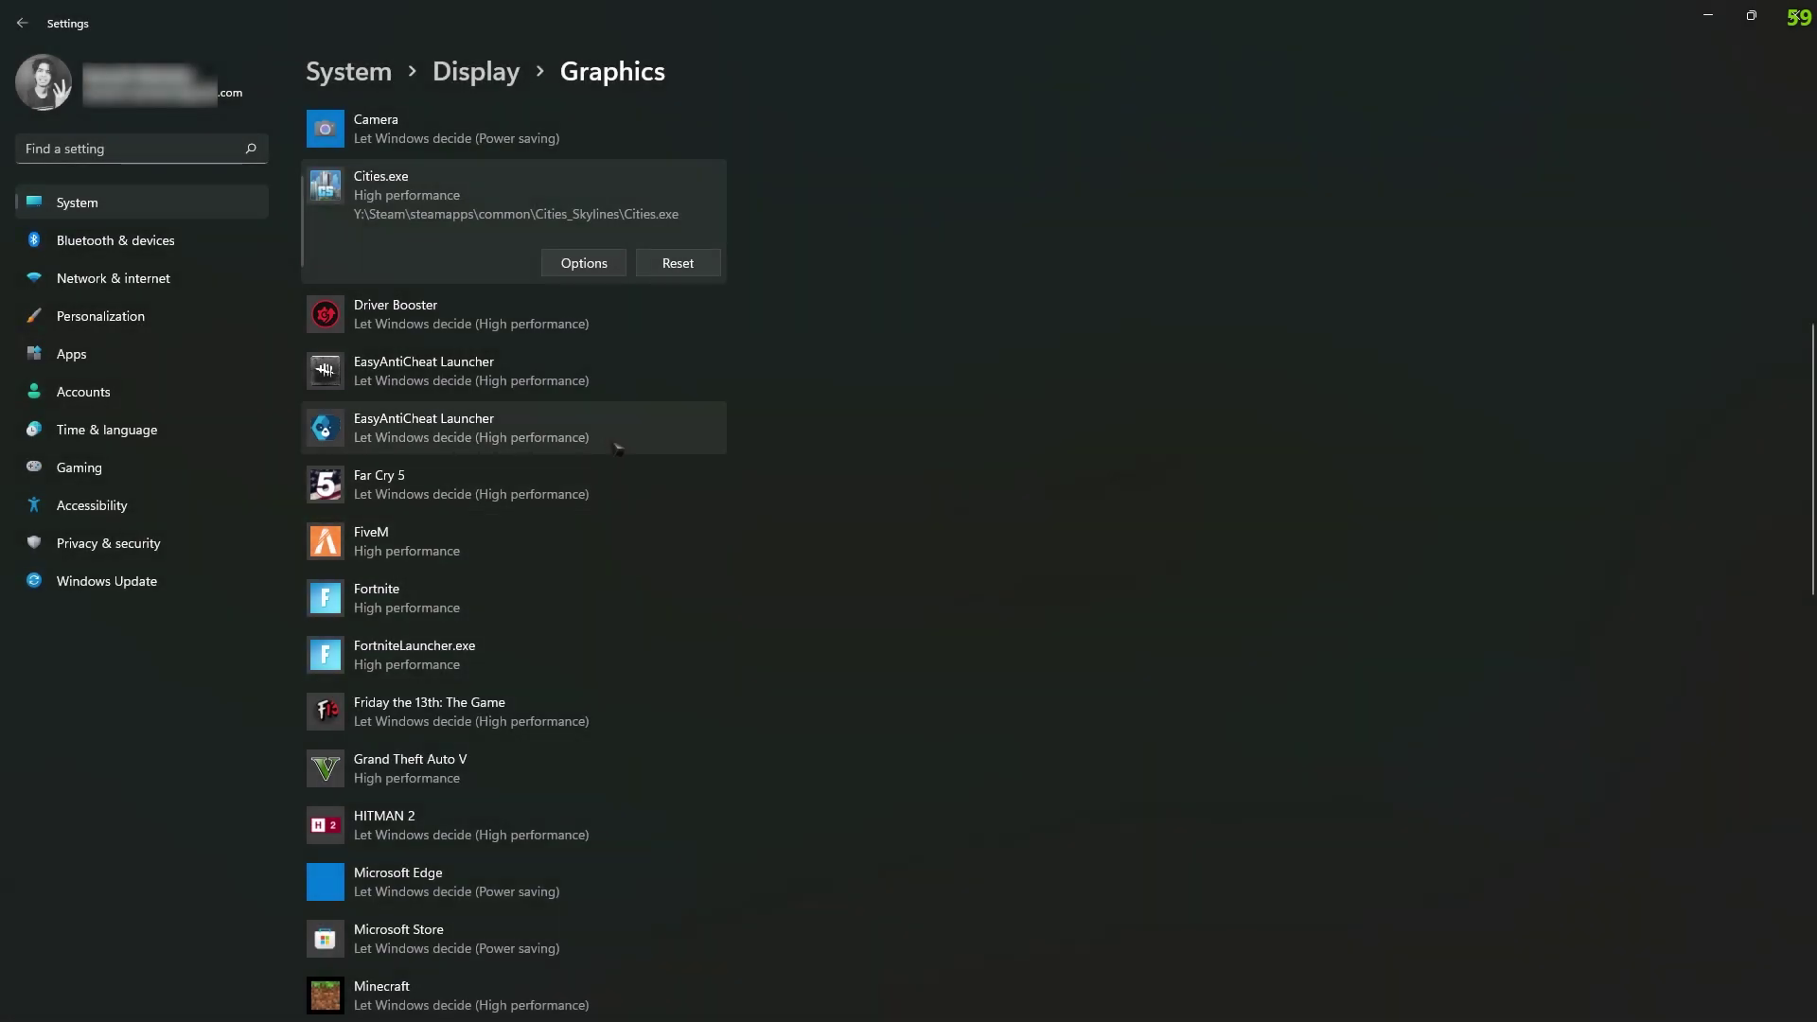
scroll(617, 449, "down", 12)
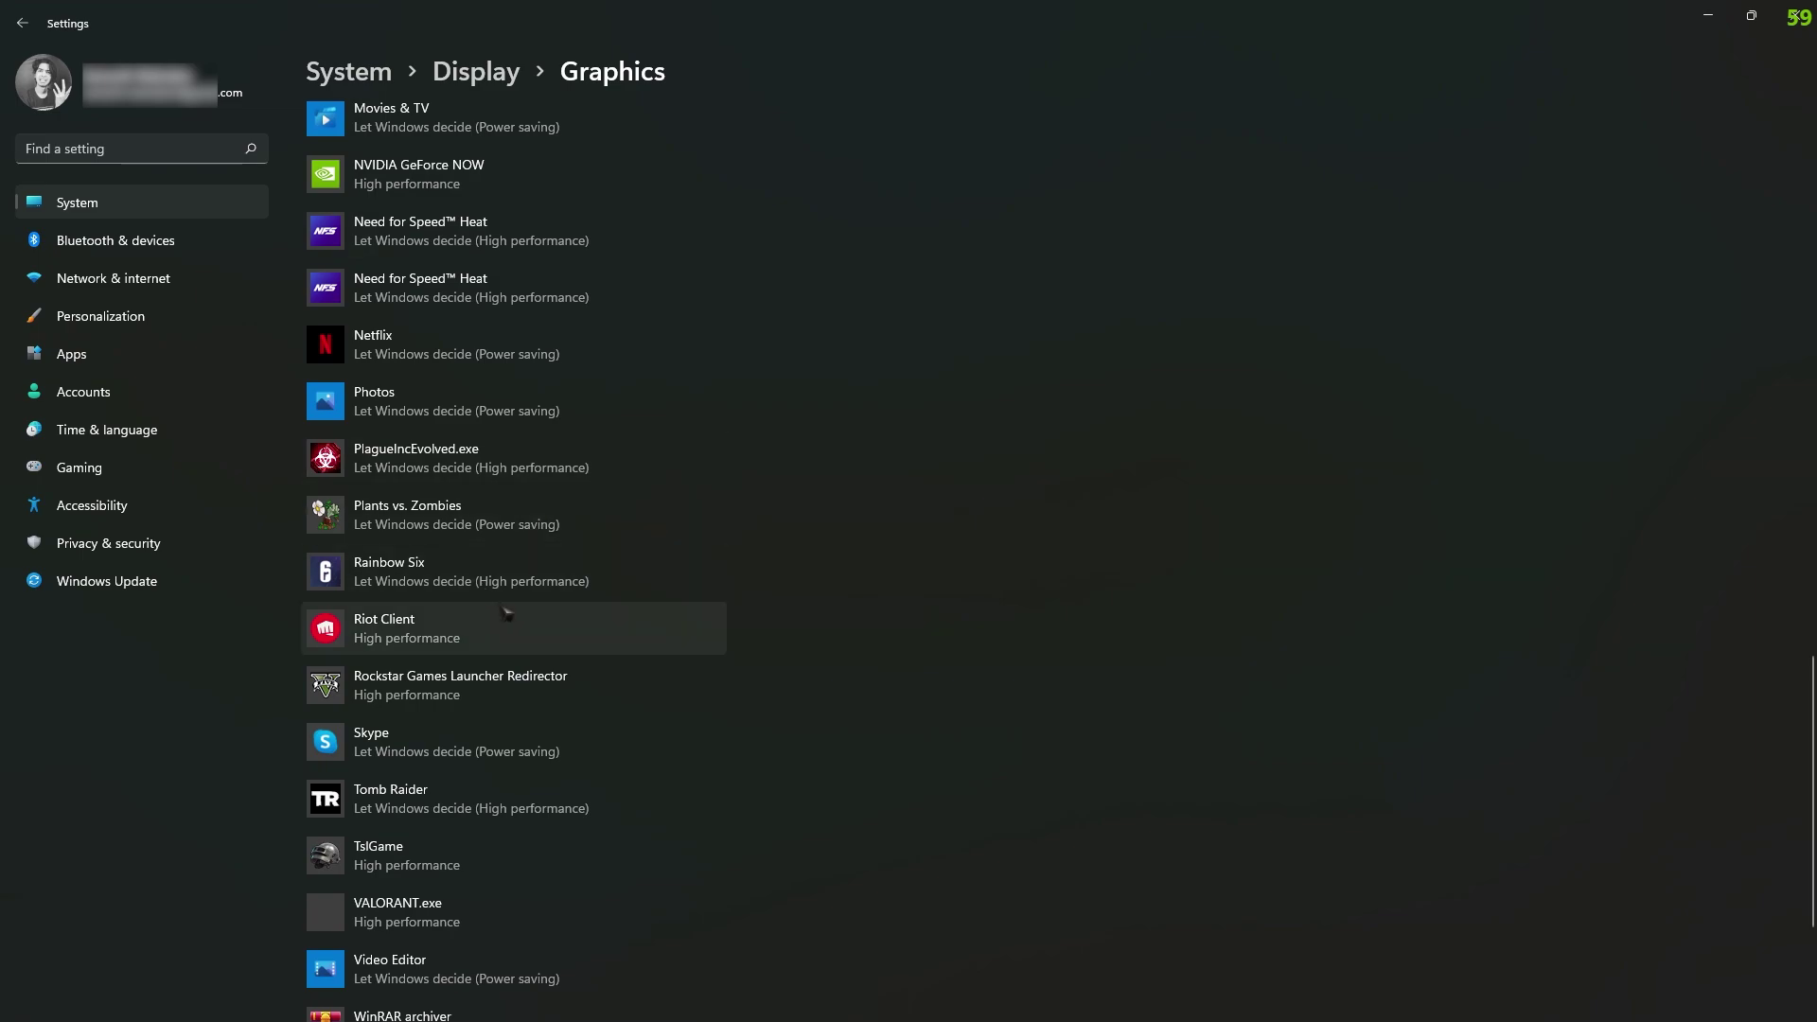
key("alt+F4")
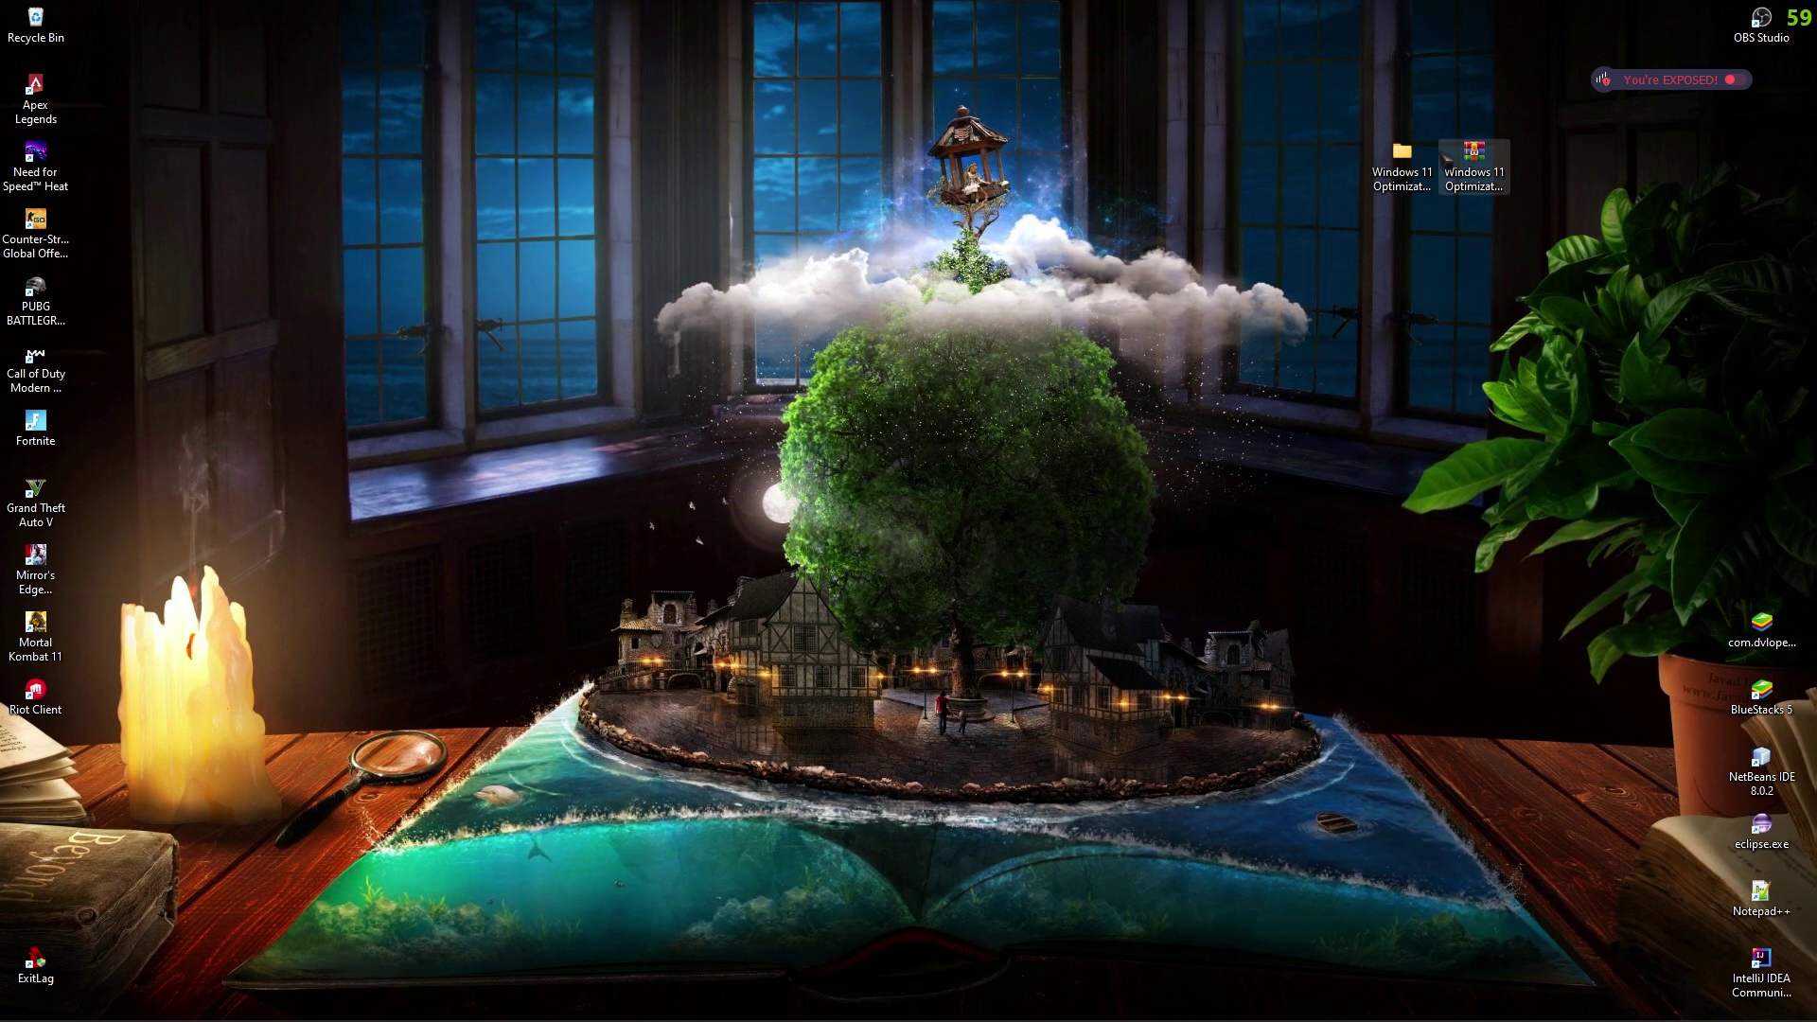
Open the ISLC folder in Windows 11 Optimizaton Pack and launch Intelligent standby list cleaner
double_click(1402, 159)
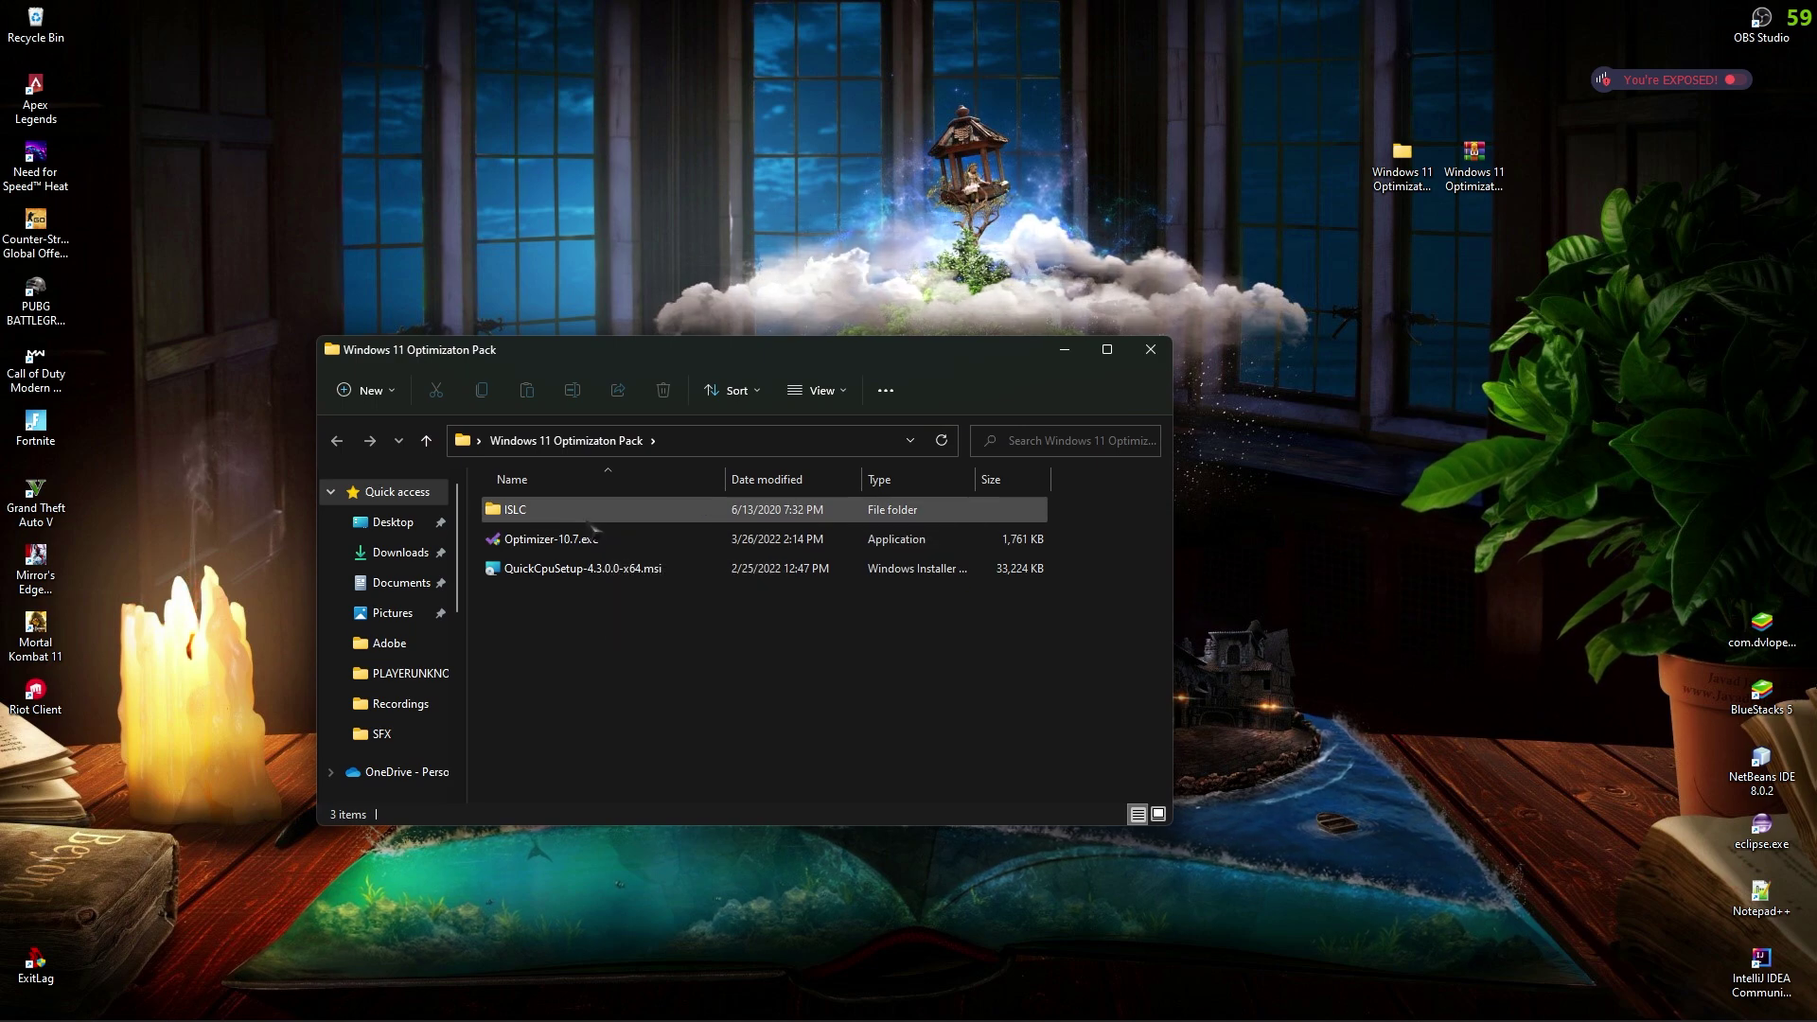
double_click(587, 511)
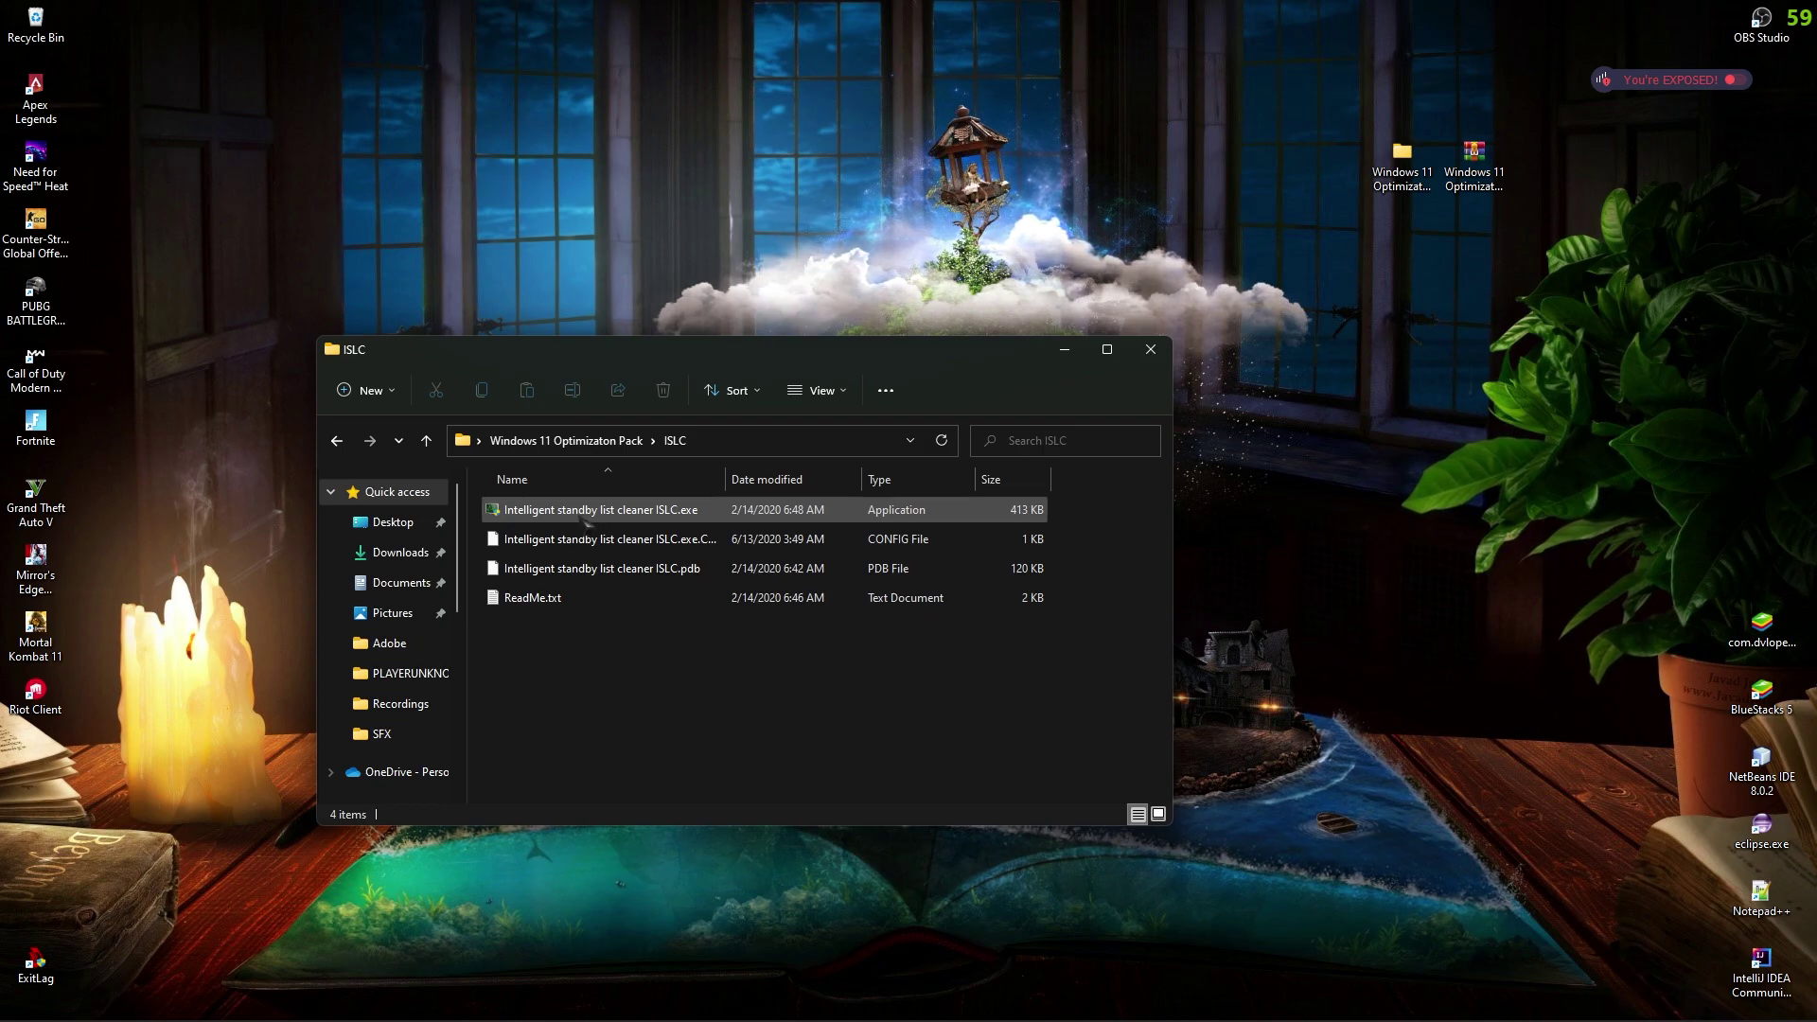
left_click(582, 517)
key("super")
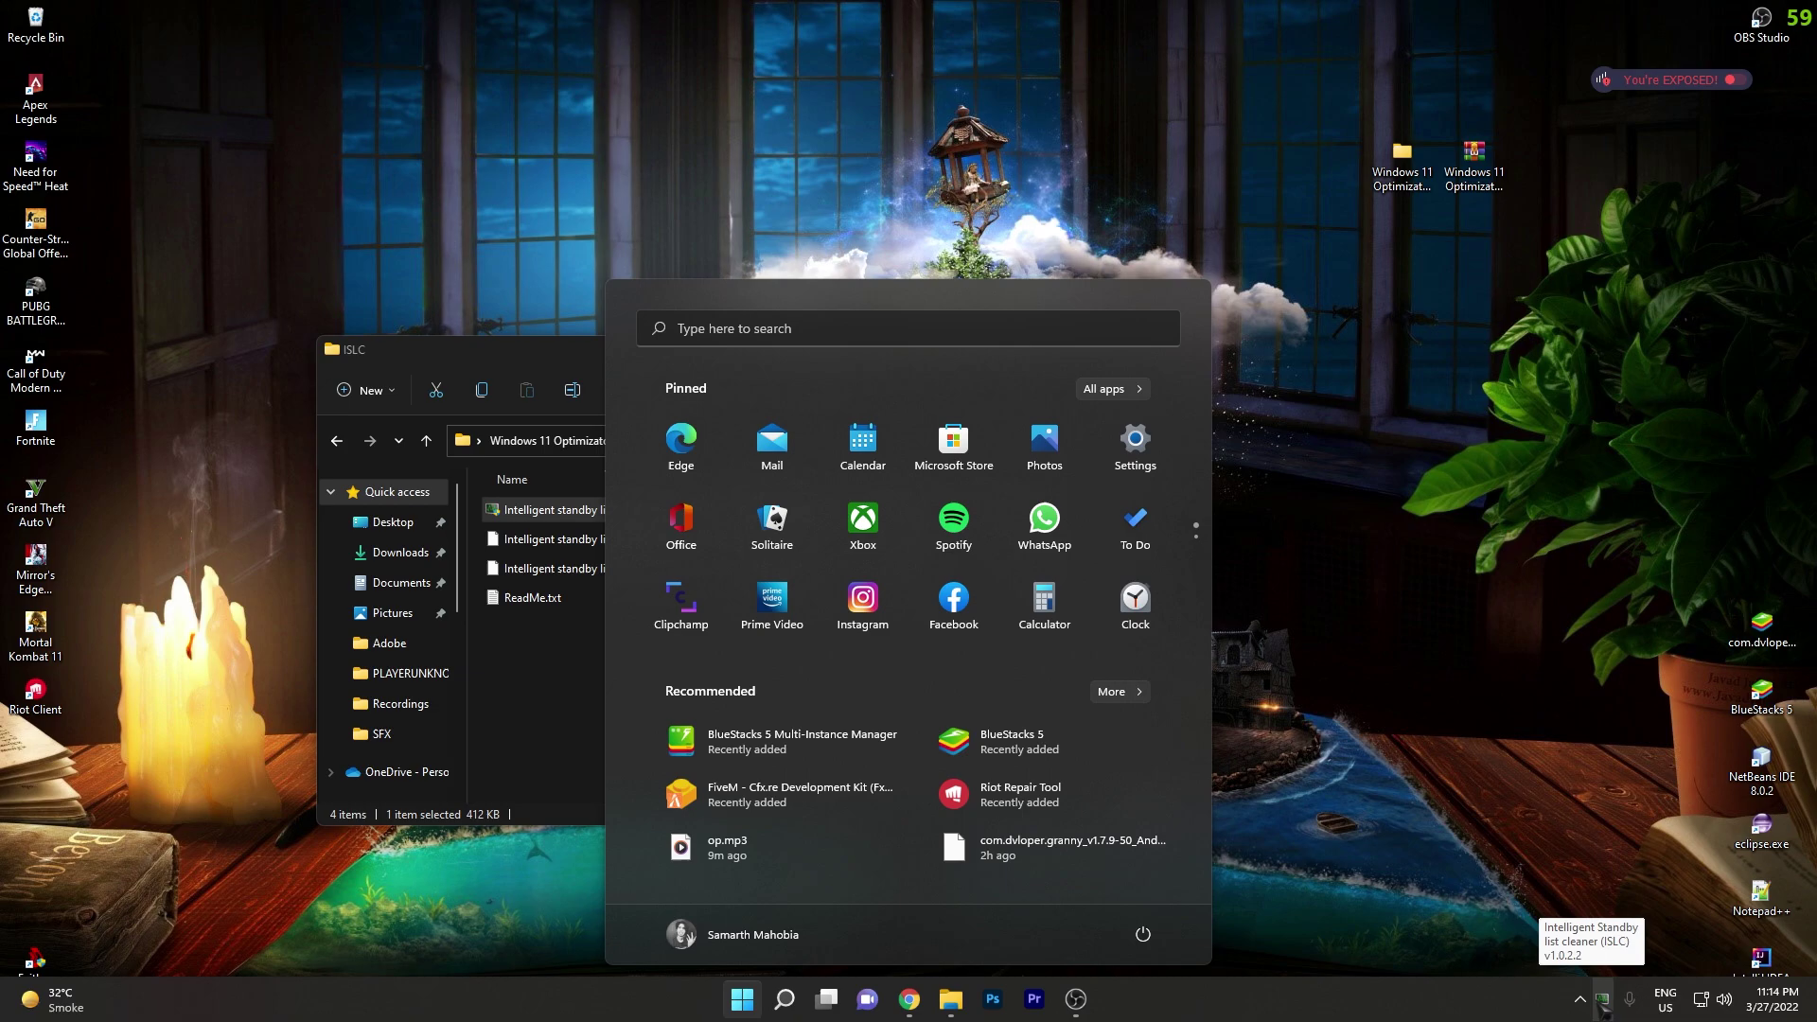
left_click_drag(1603, 1001, 1629, 965)
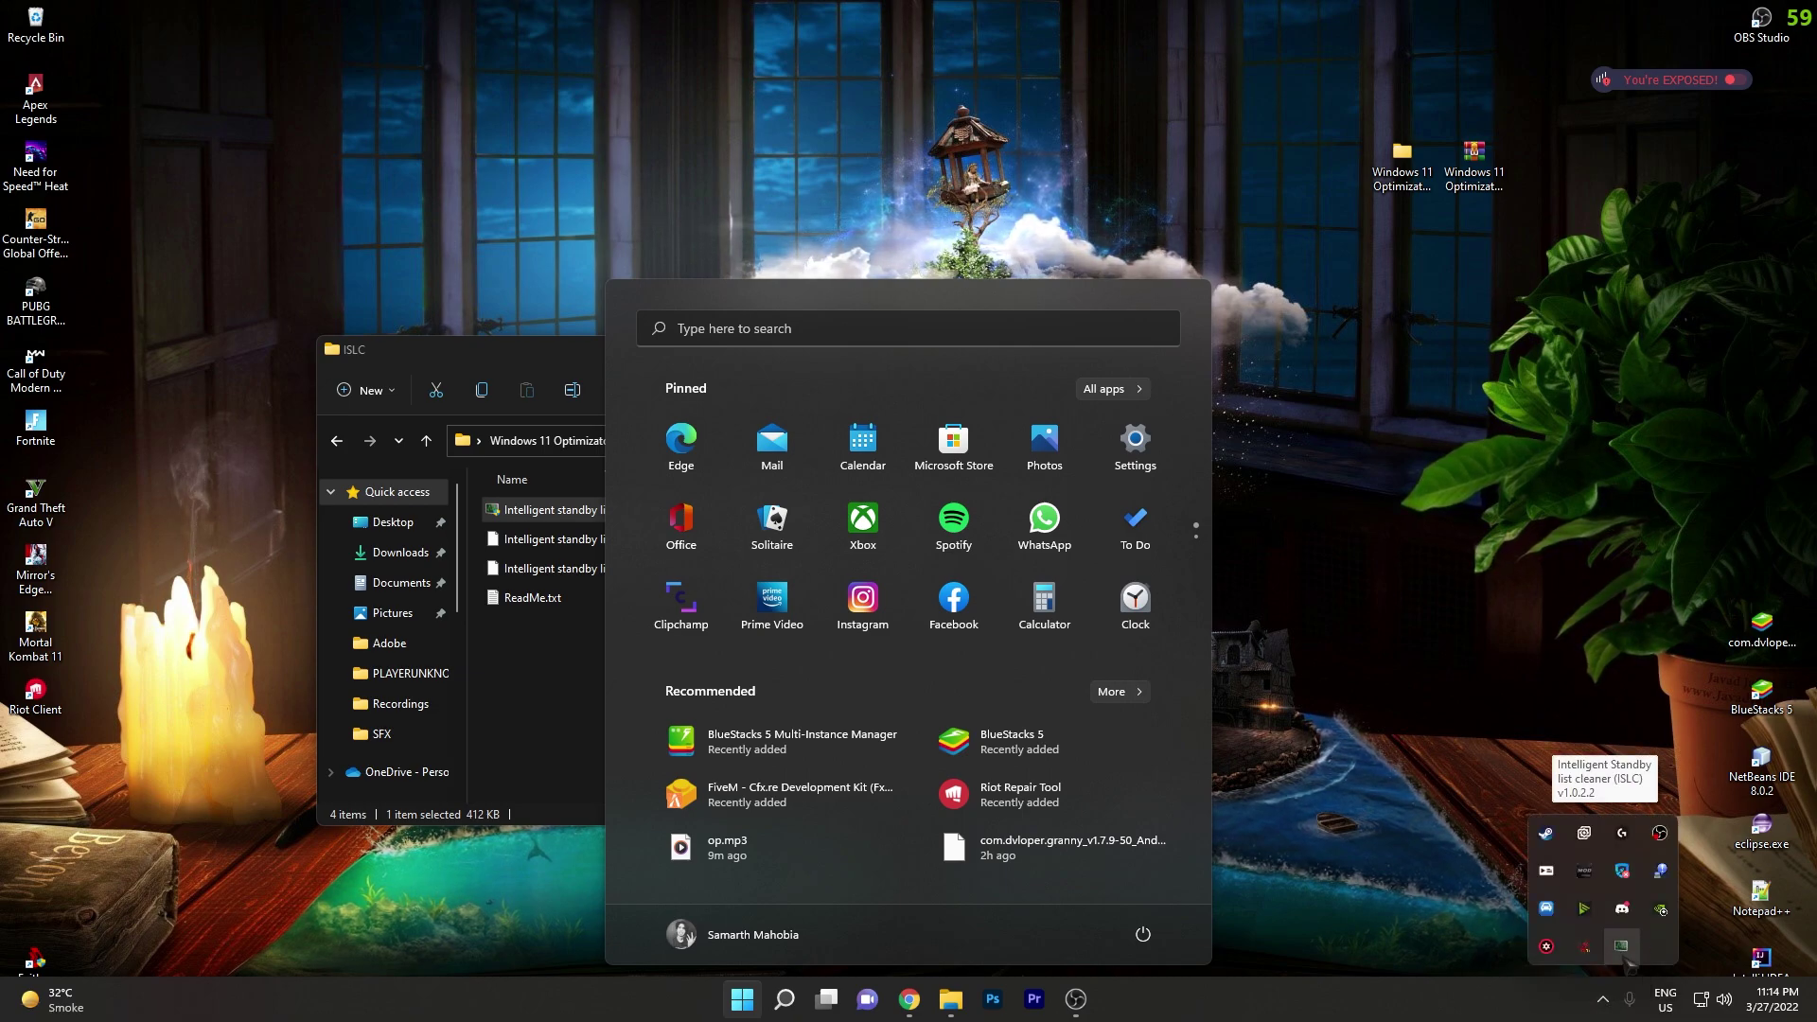
left_click(1622, 945)
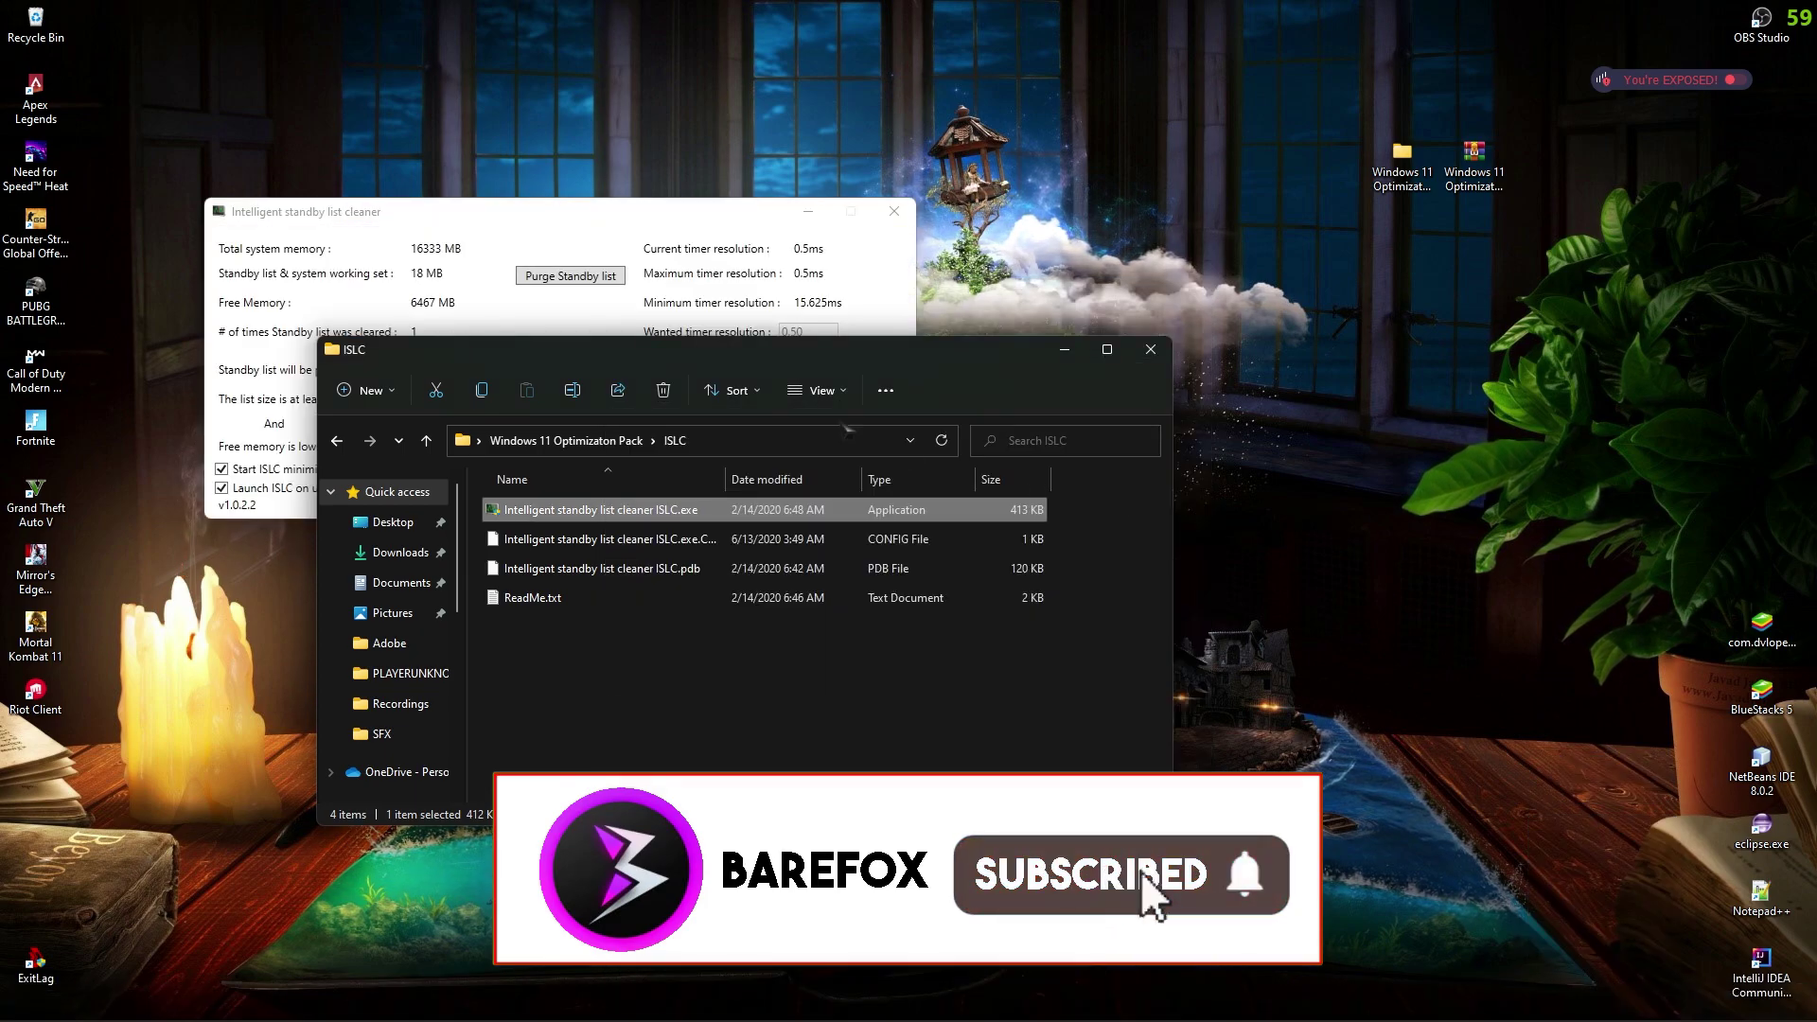
Stop ISLC monitoring and check the 1024 MB list-size and 16000 MB free-memory thresholds
left_click(699, 342)
left_click(728, 443)
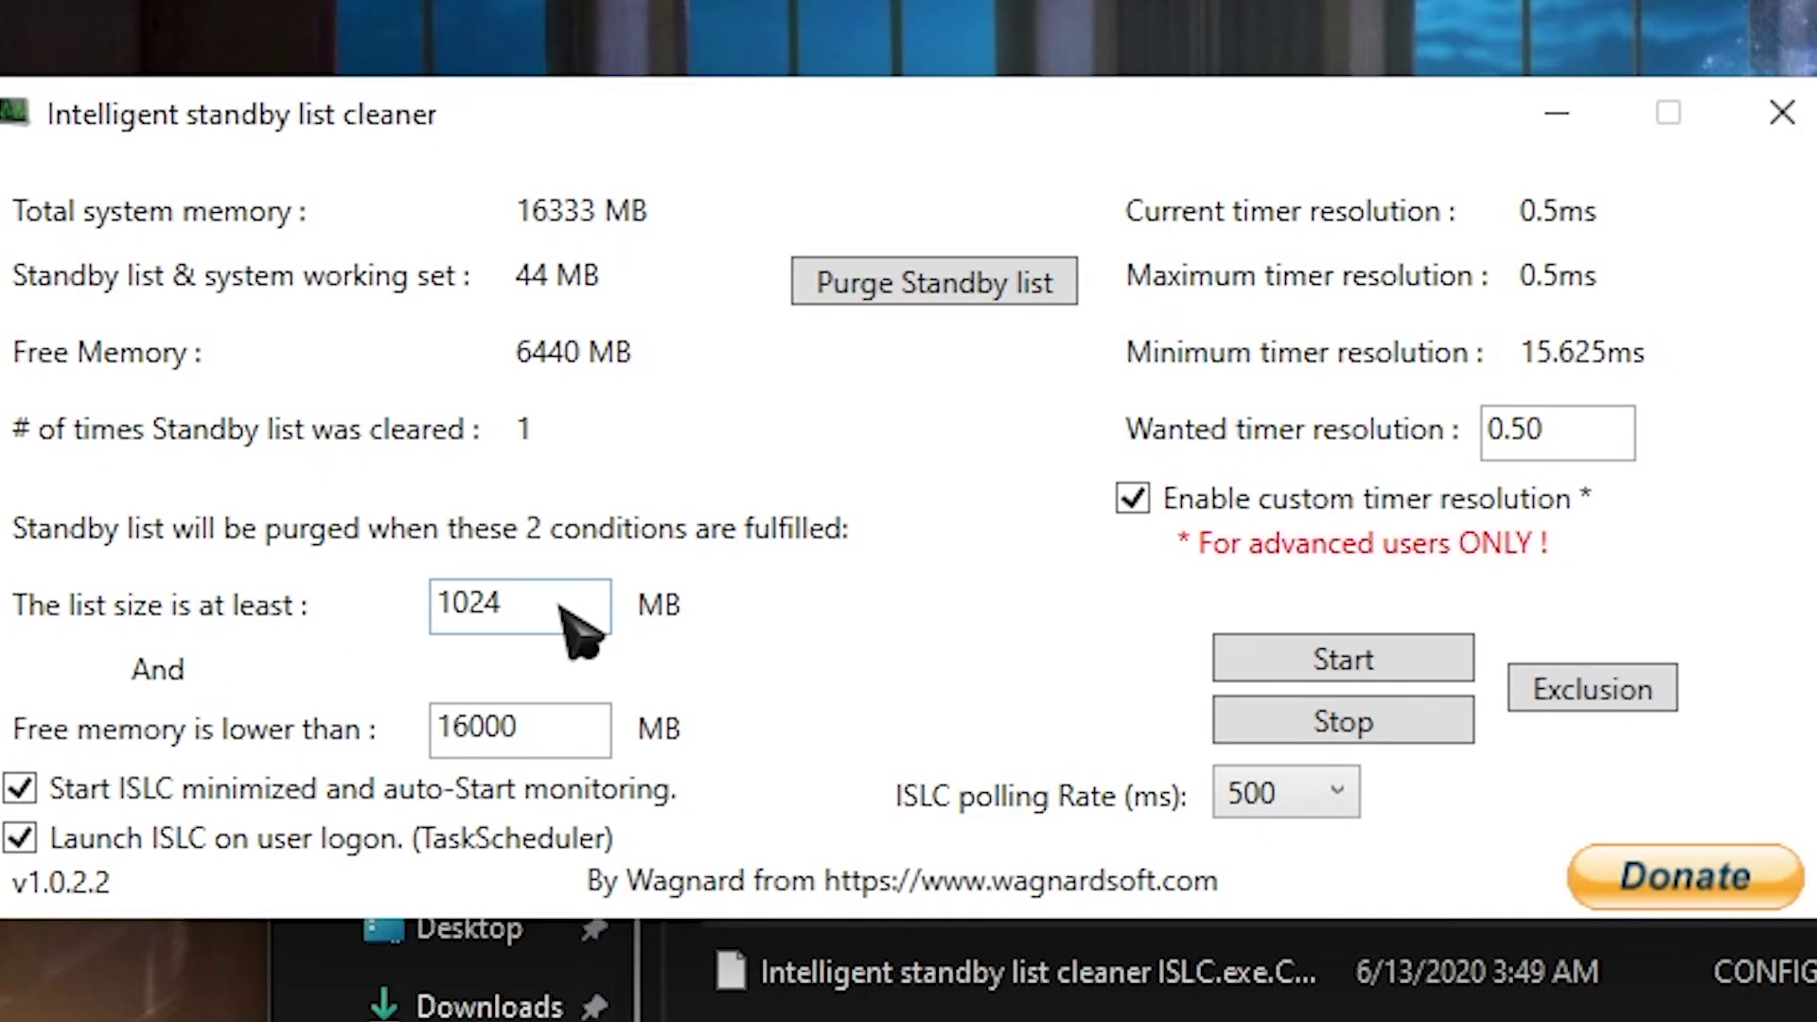
left_click_drag(560, 606, 421, 606)
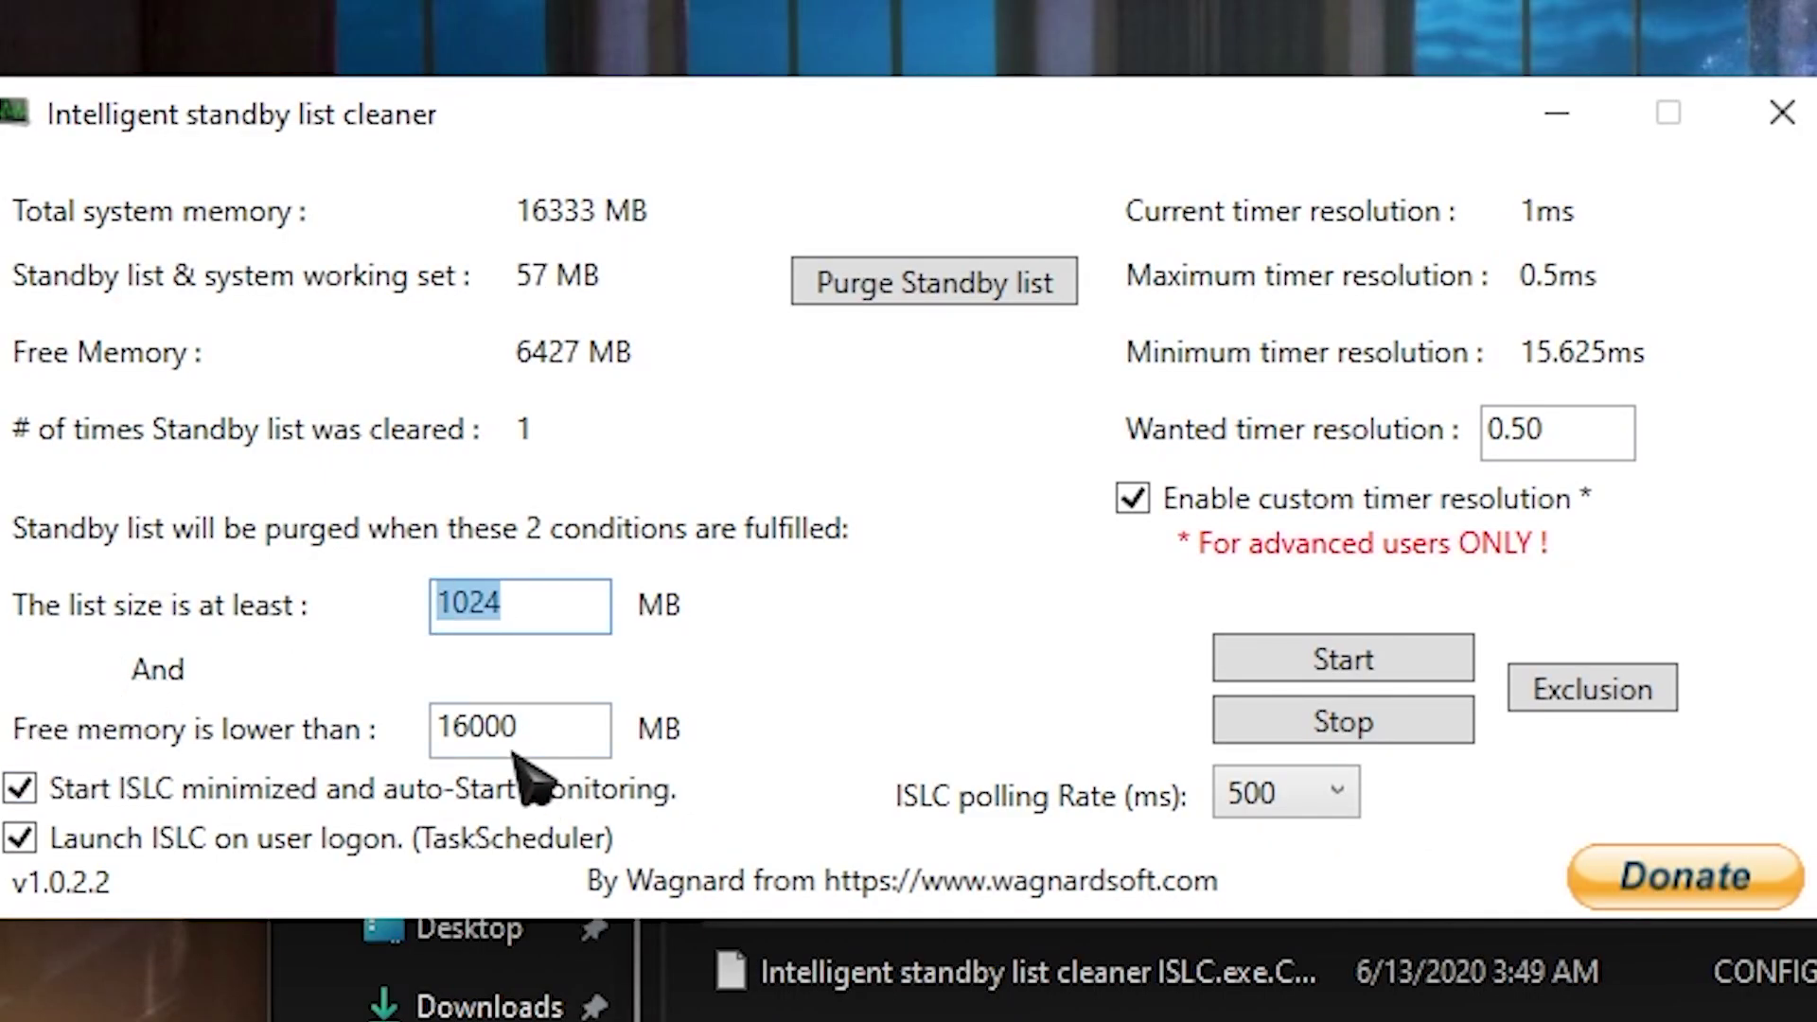
left_click_drag(554, 729, 409, 730)
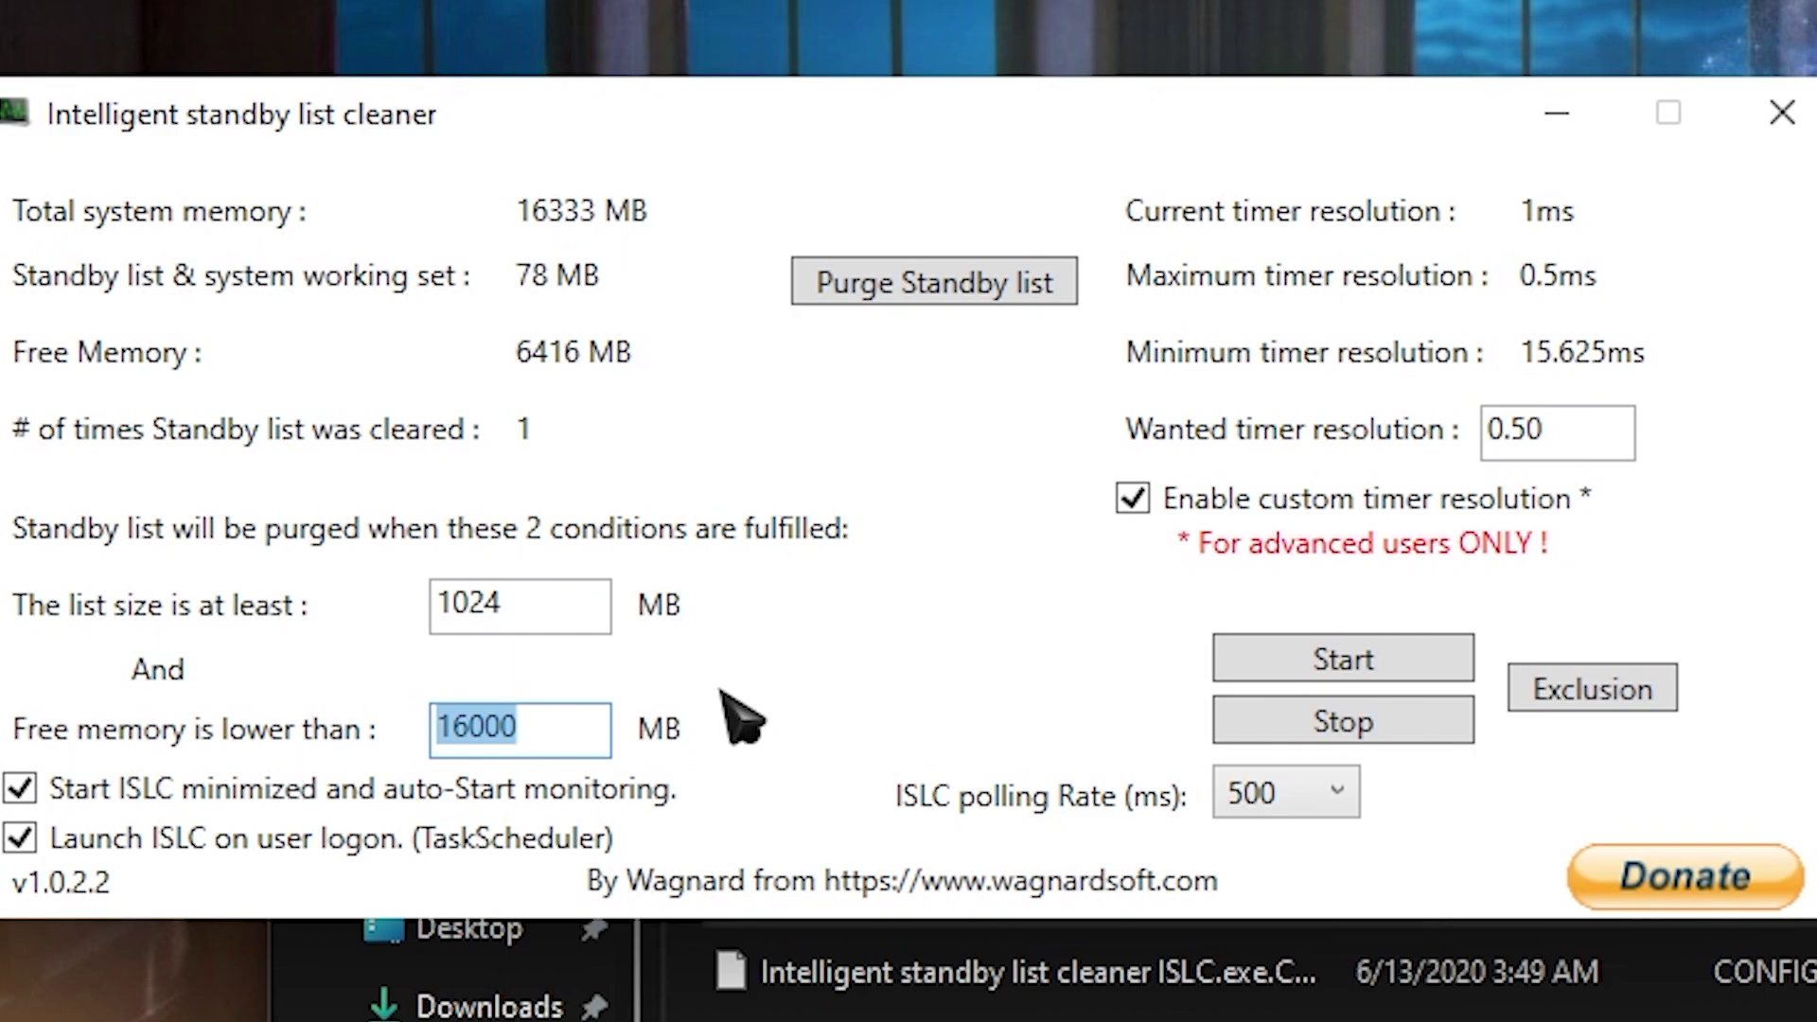
key("super")
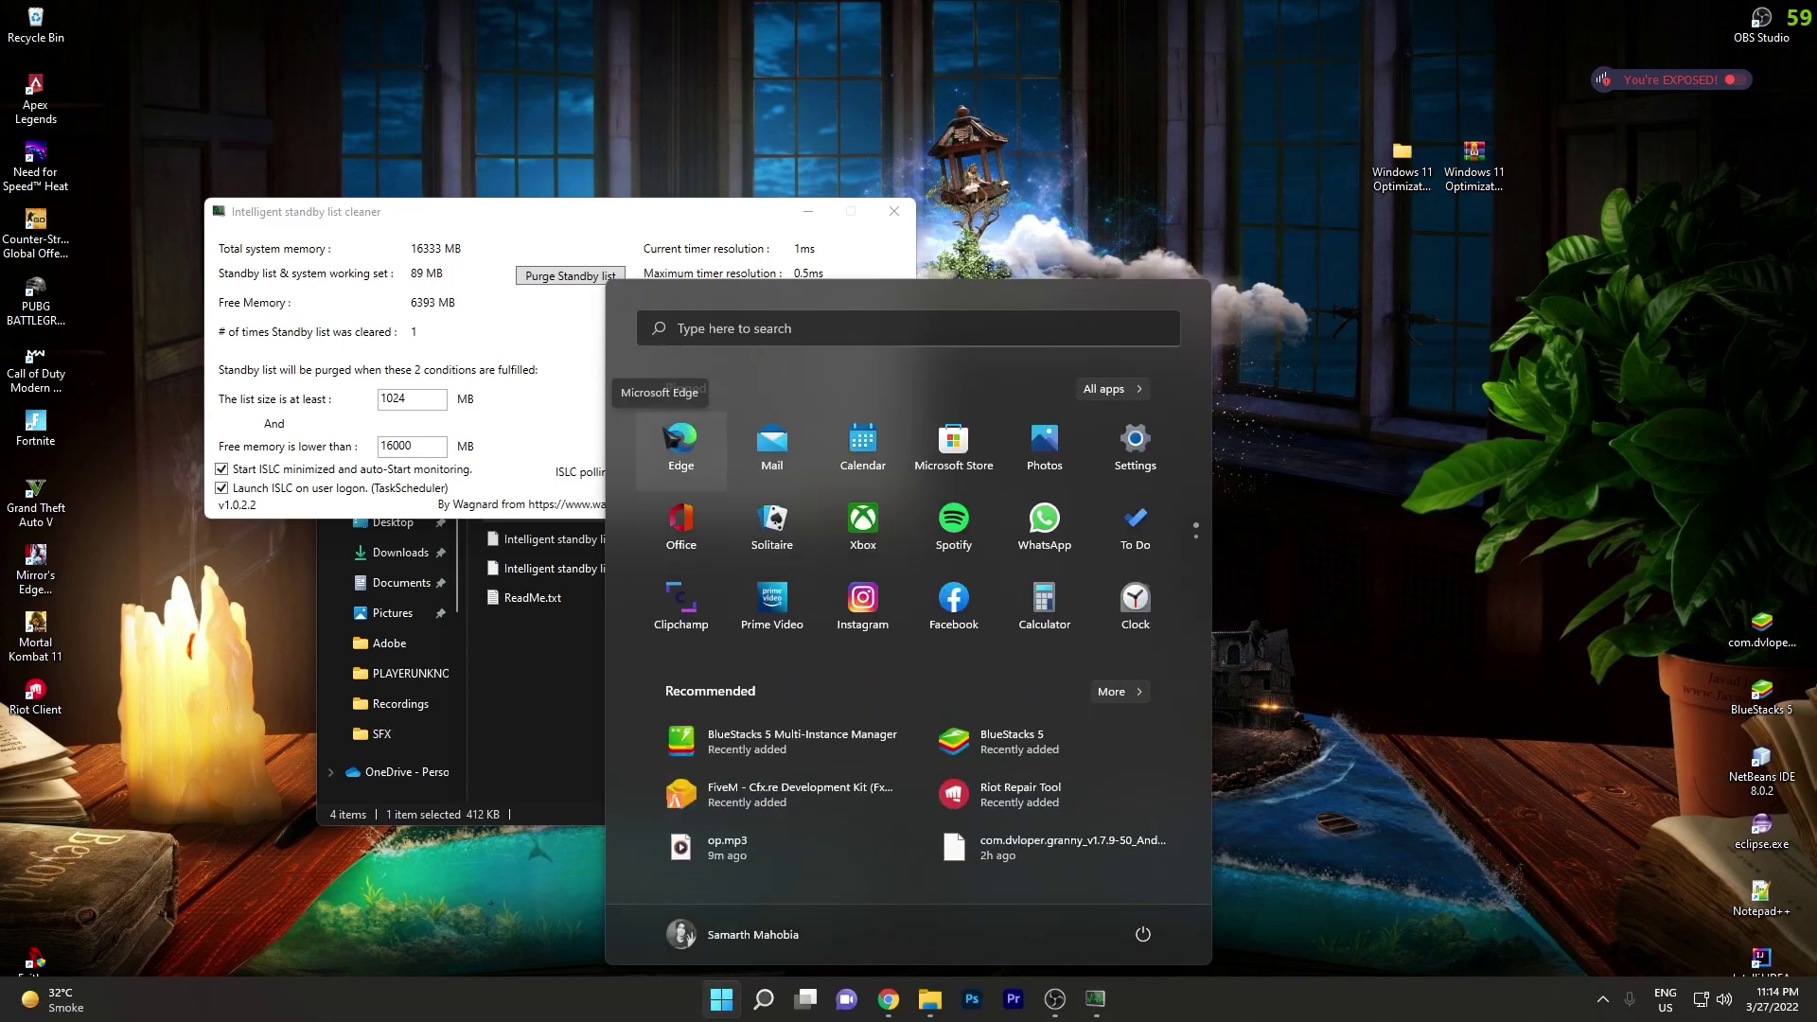
Confirm 16.0 GB installed RAM in System Information, then minimize it
type("system information")
key("Return")
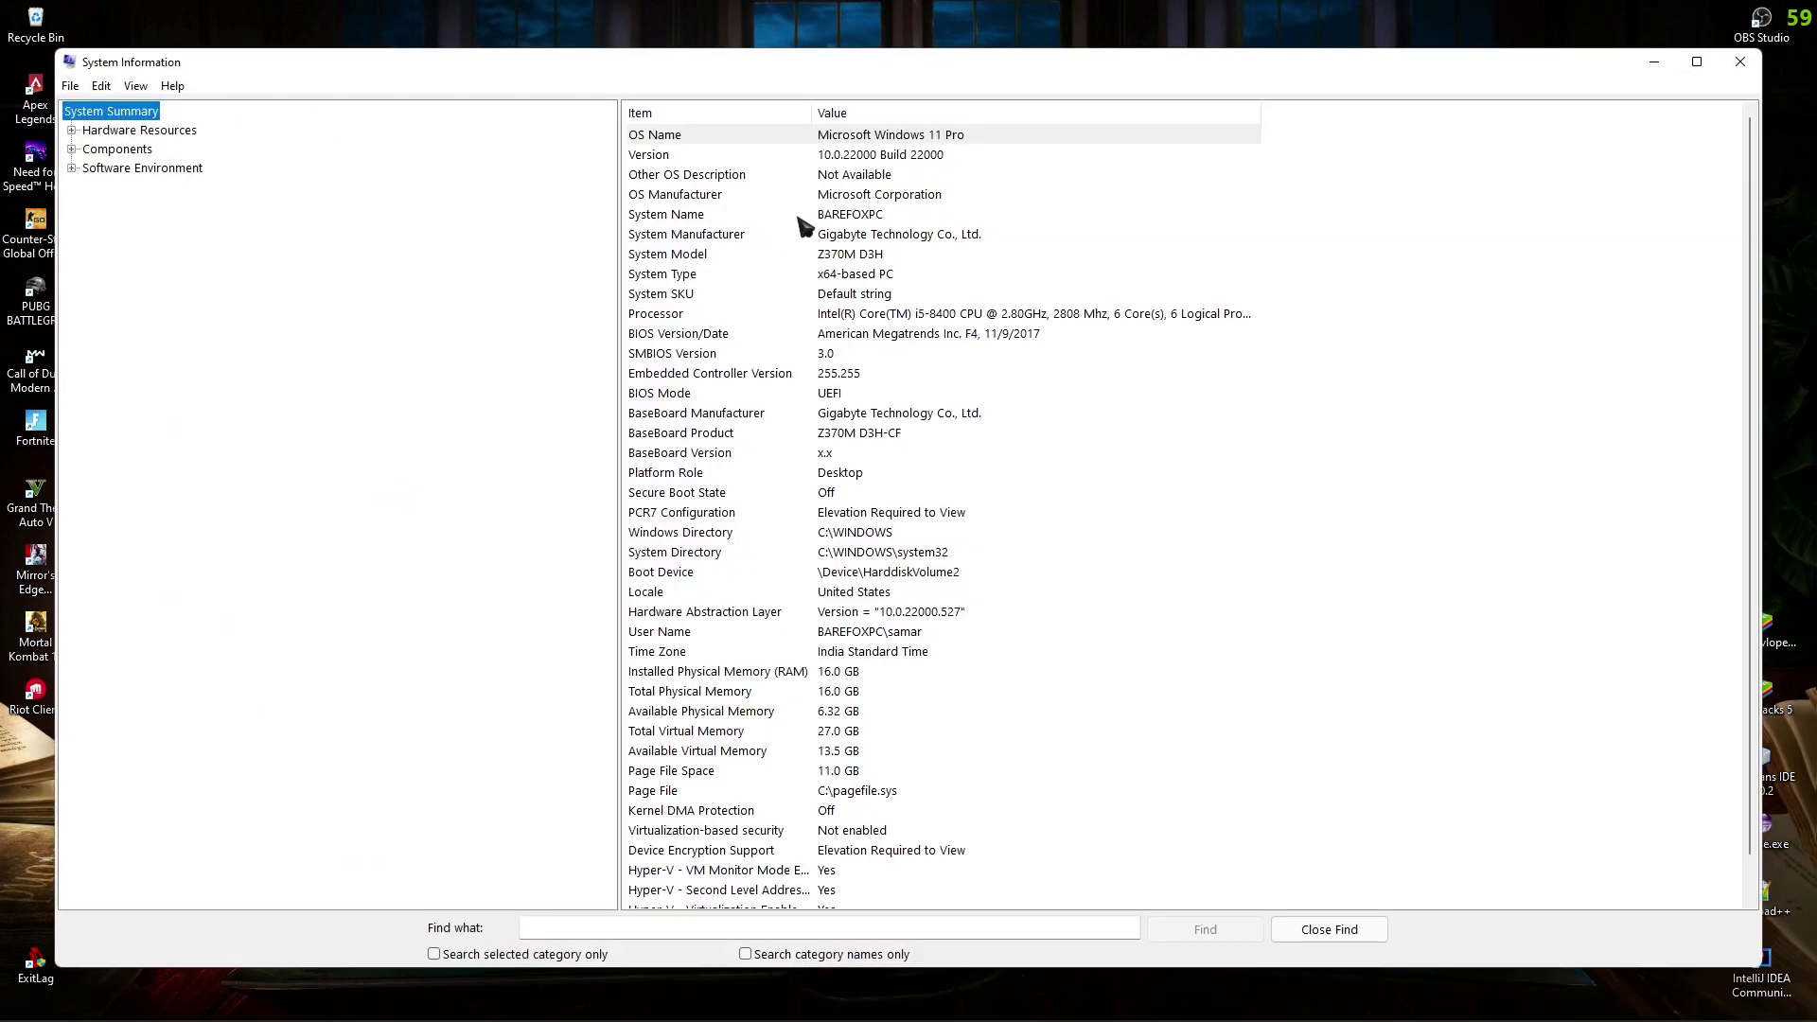
scroll(838, 679, "down", 1)
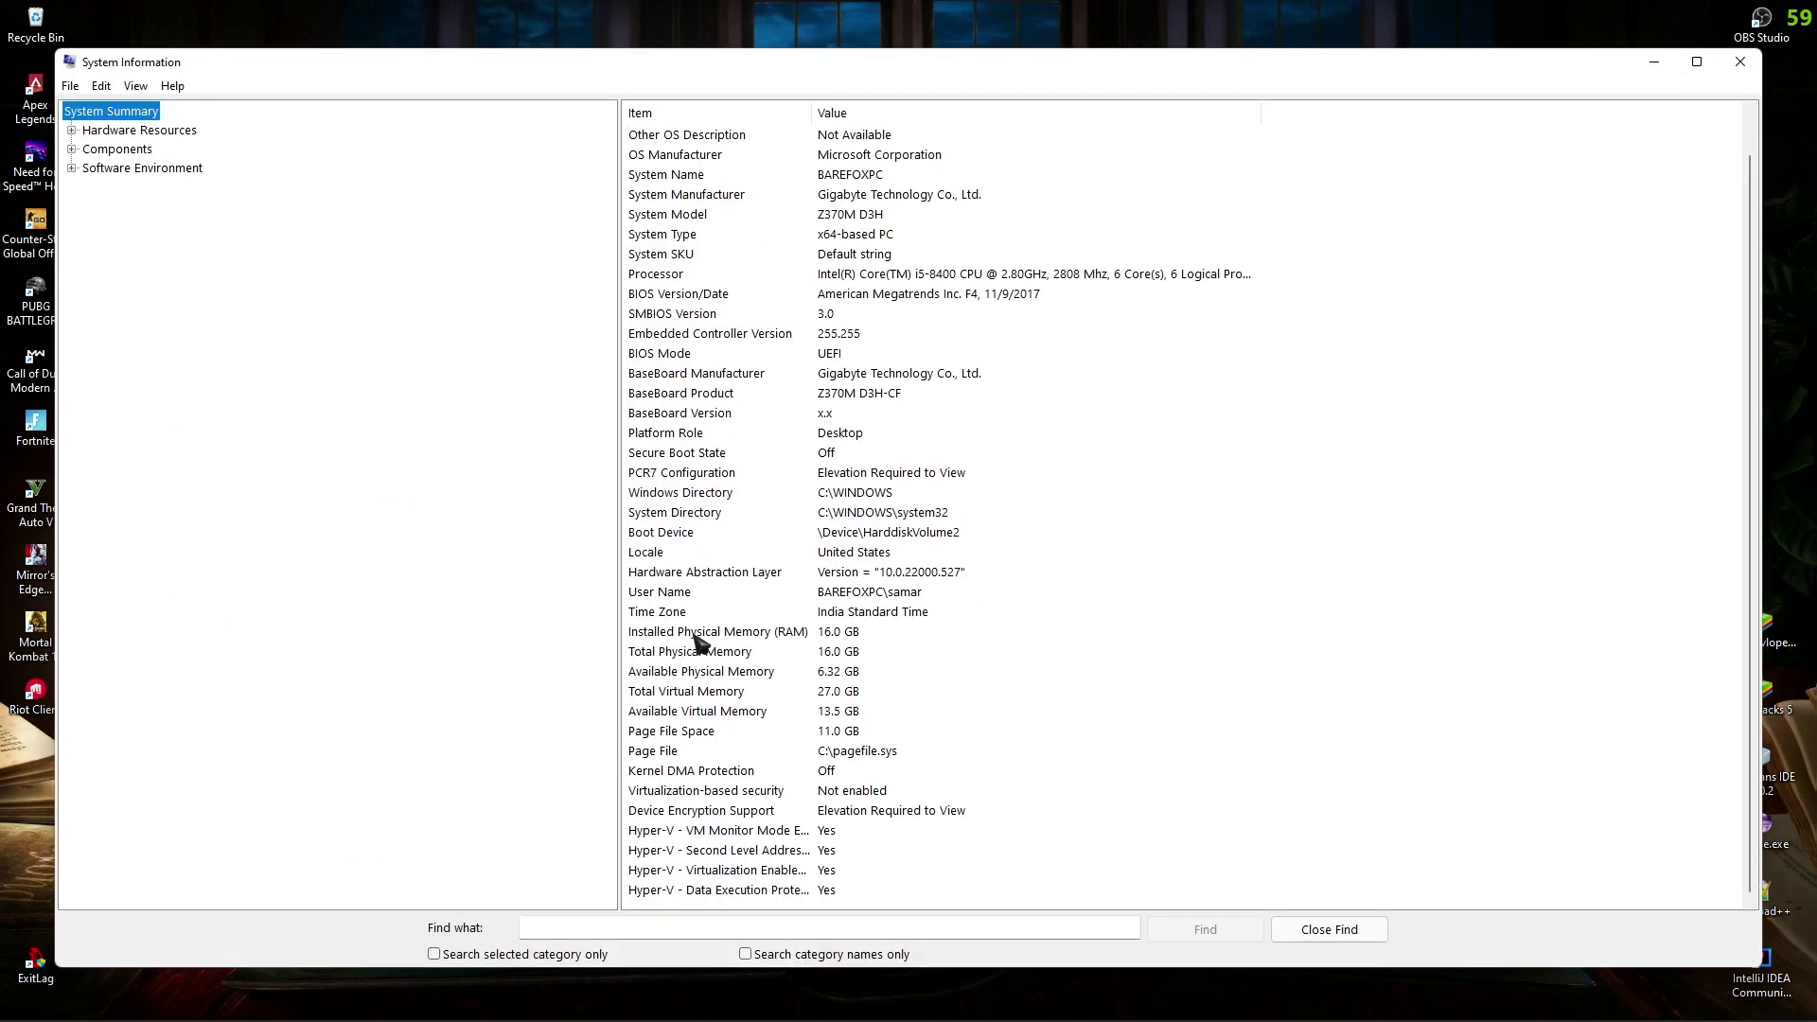
left_click(863, 635)
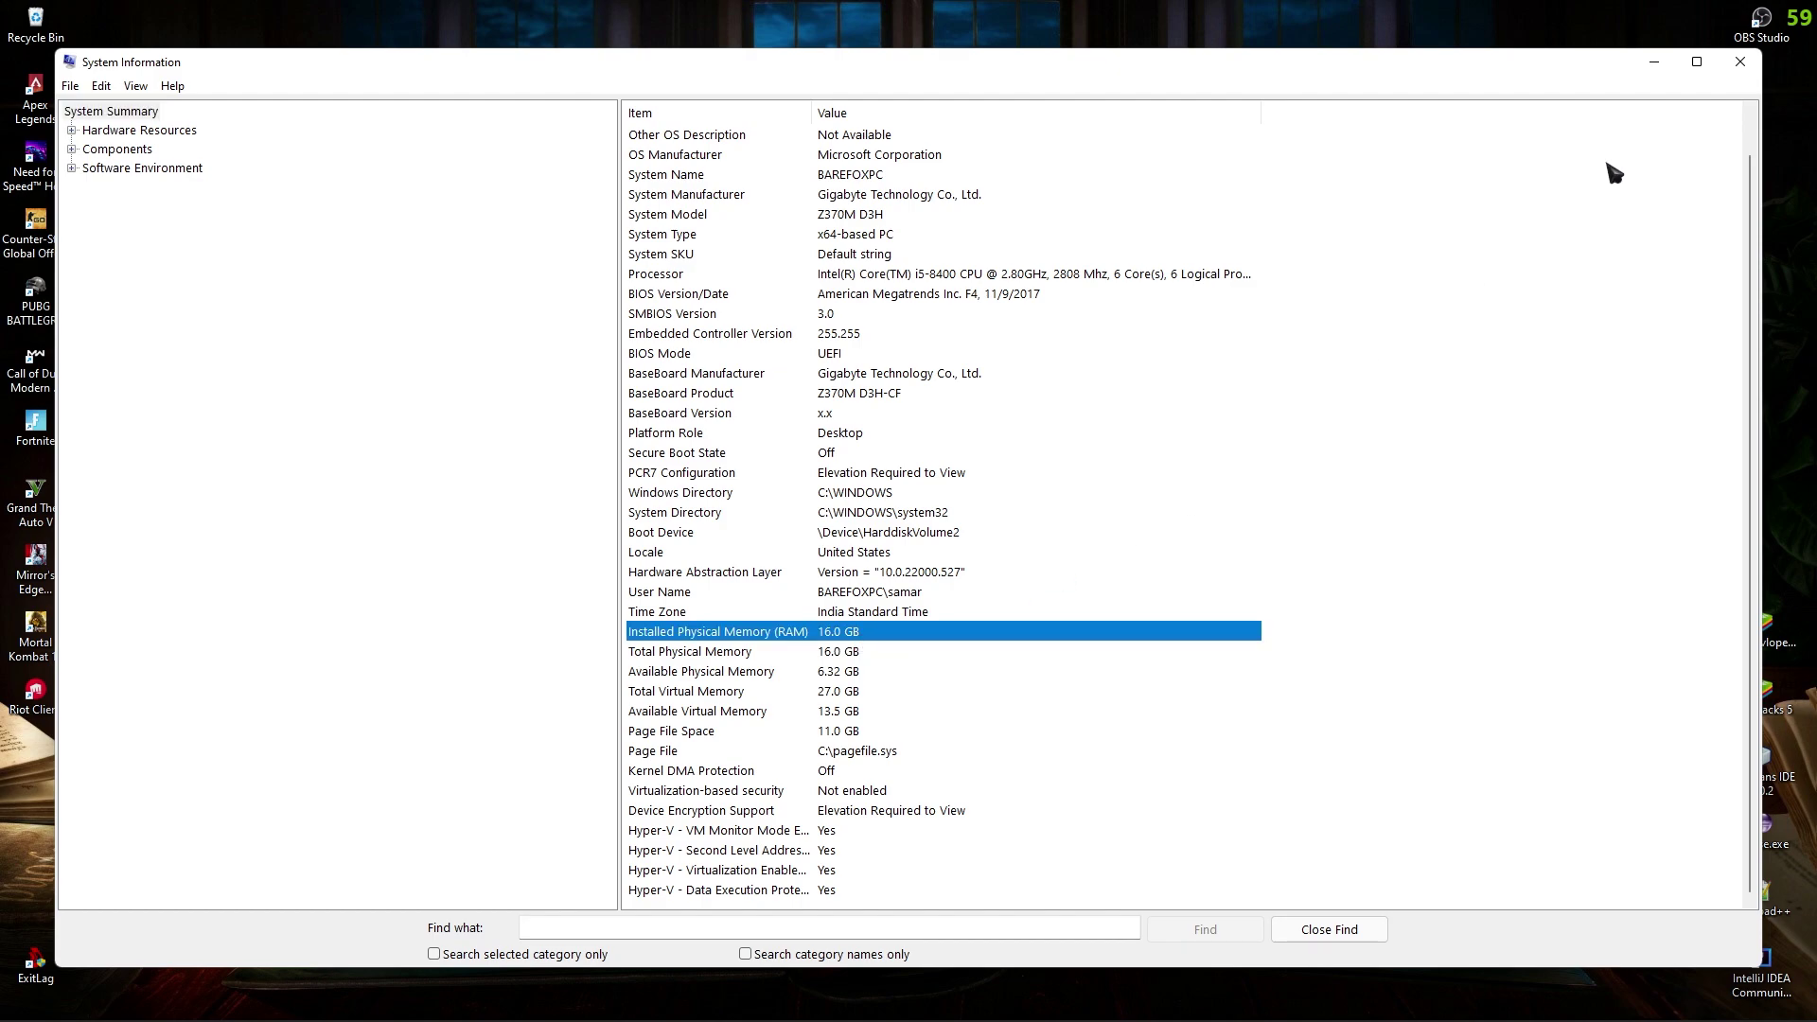
left_click(1655, 62)
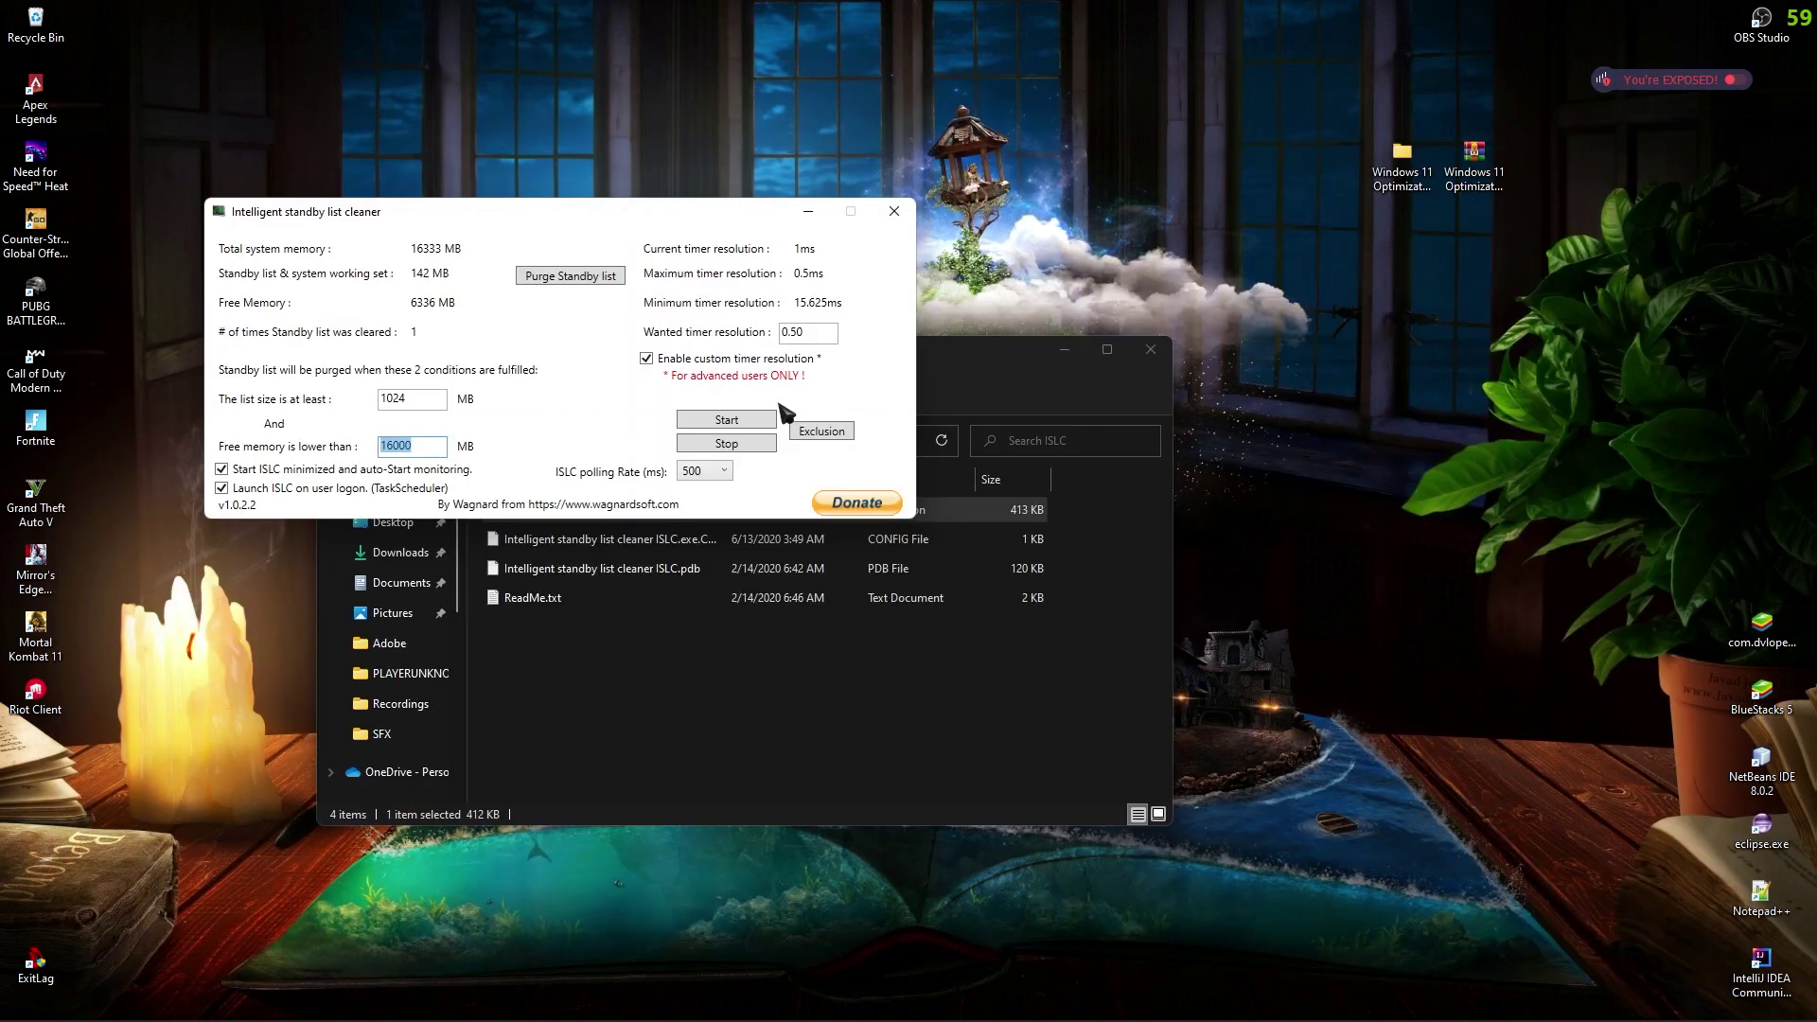
Keep 16000 MB free memory and 0.50 ms timer, set polling to 1000 ms, purge and start ISLC
left_click(440, 449)
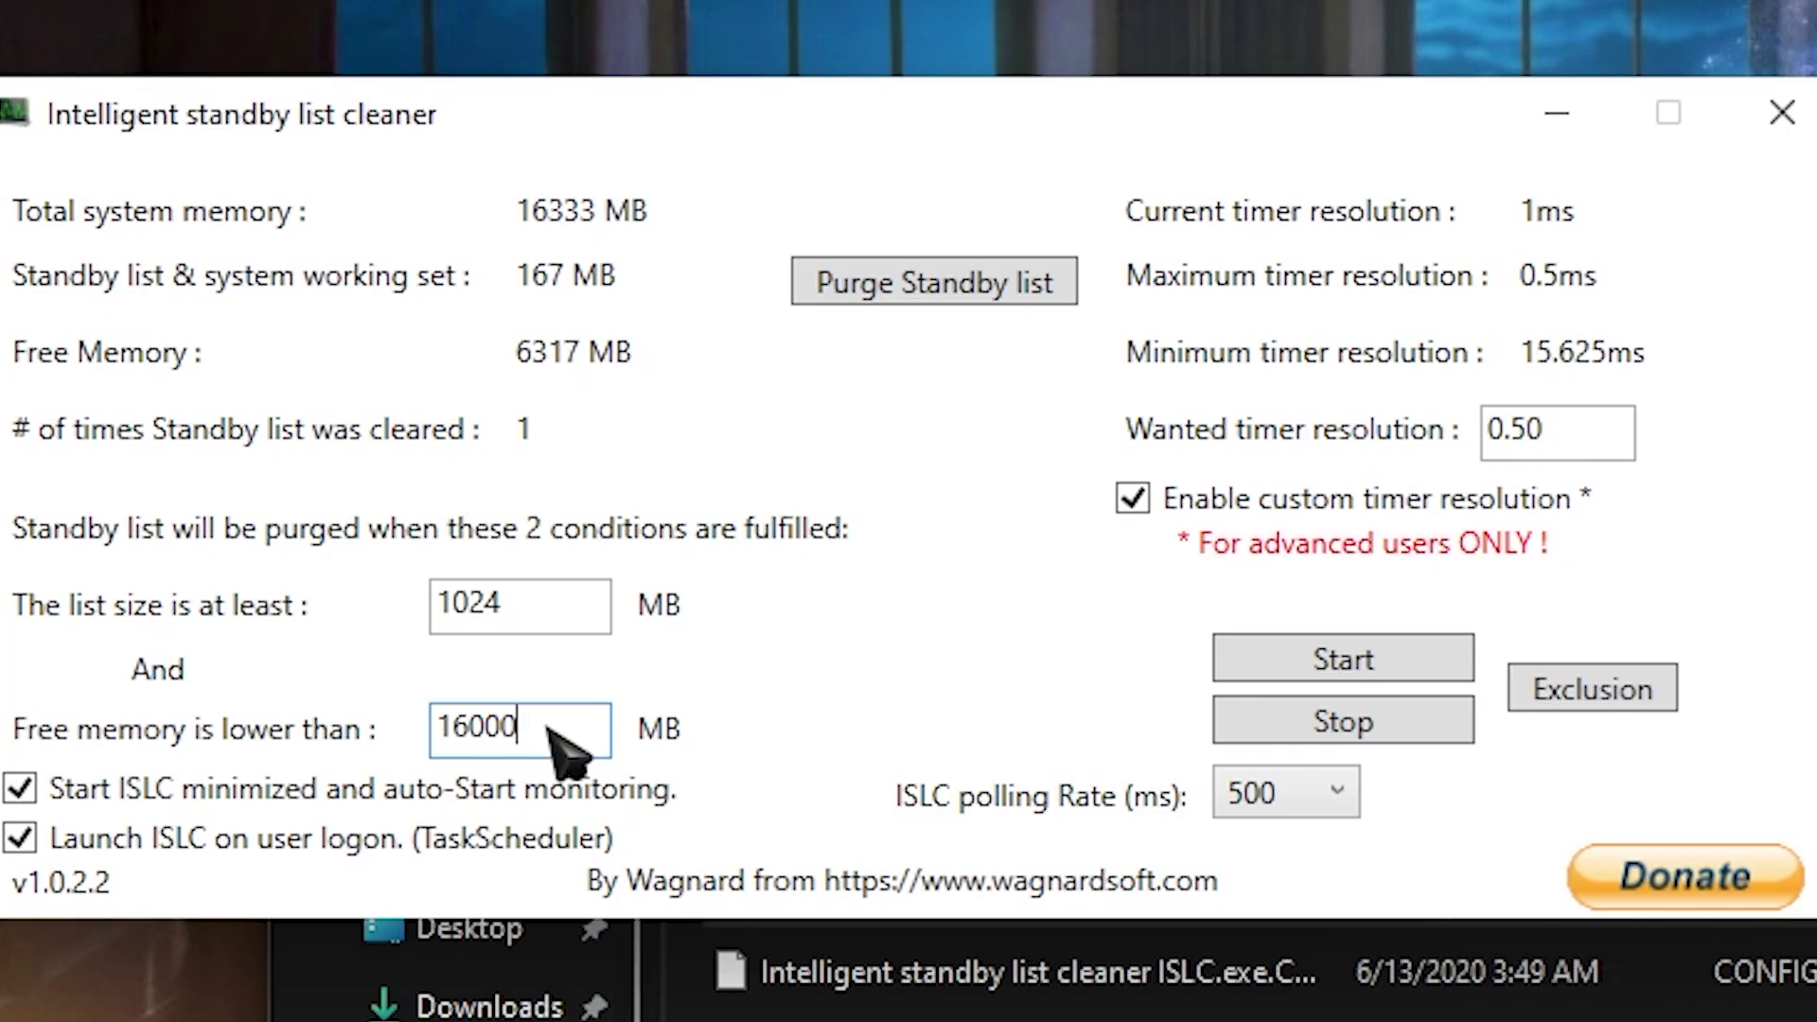
left_click_drag(549, 729, 394, 734)
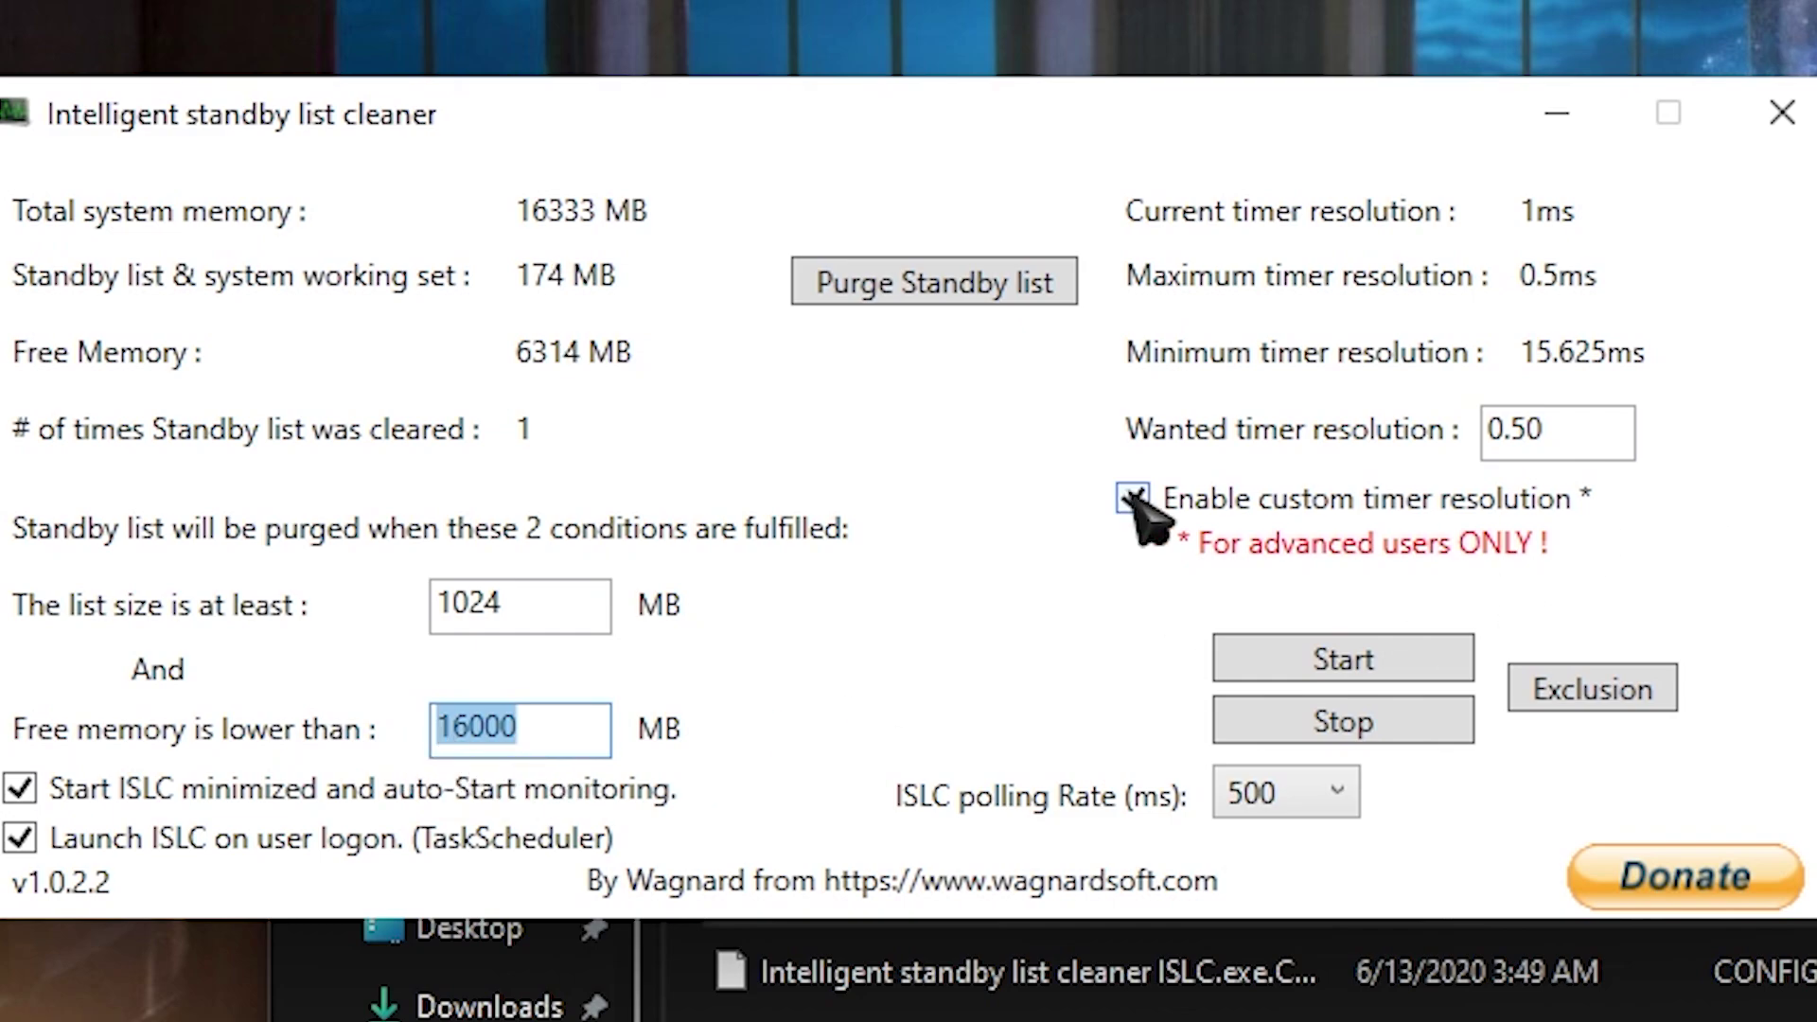
left_click(1567, 452)
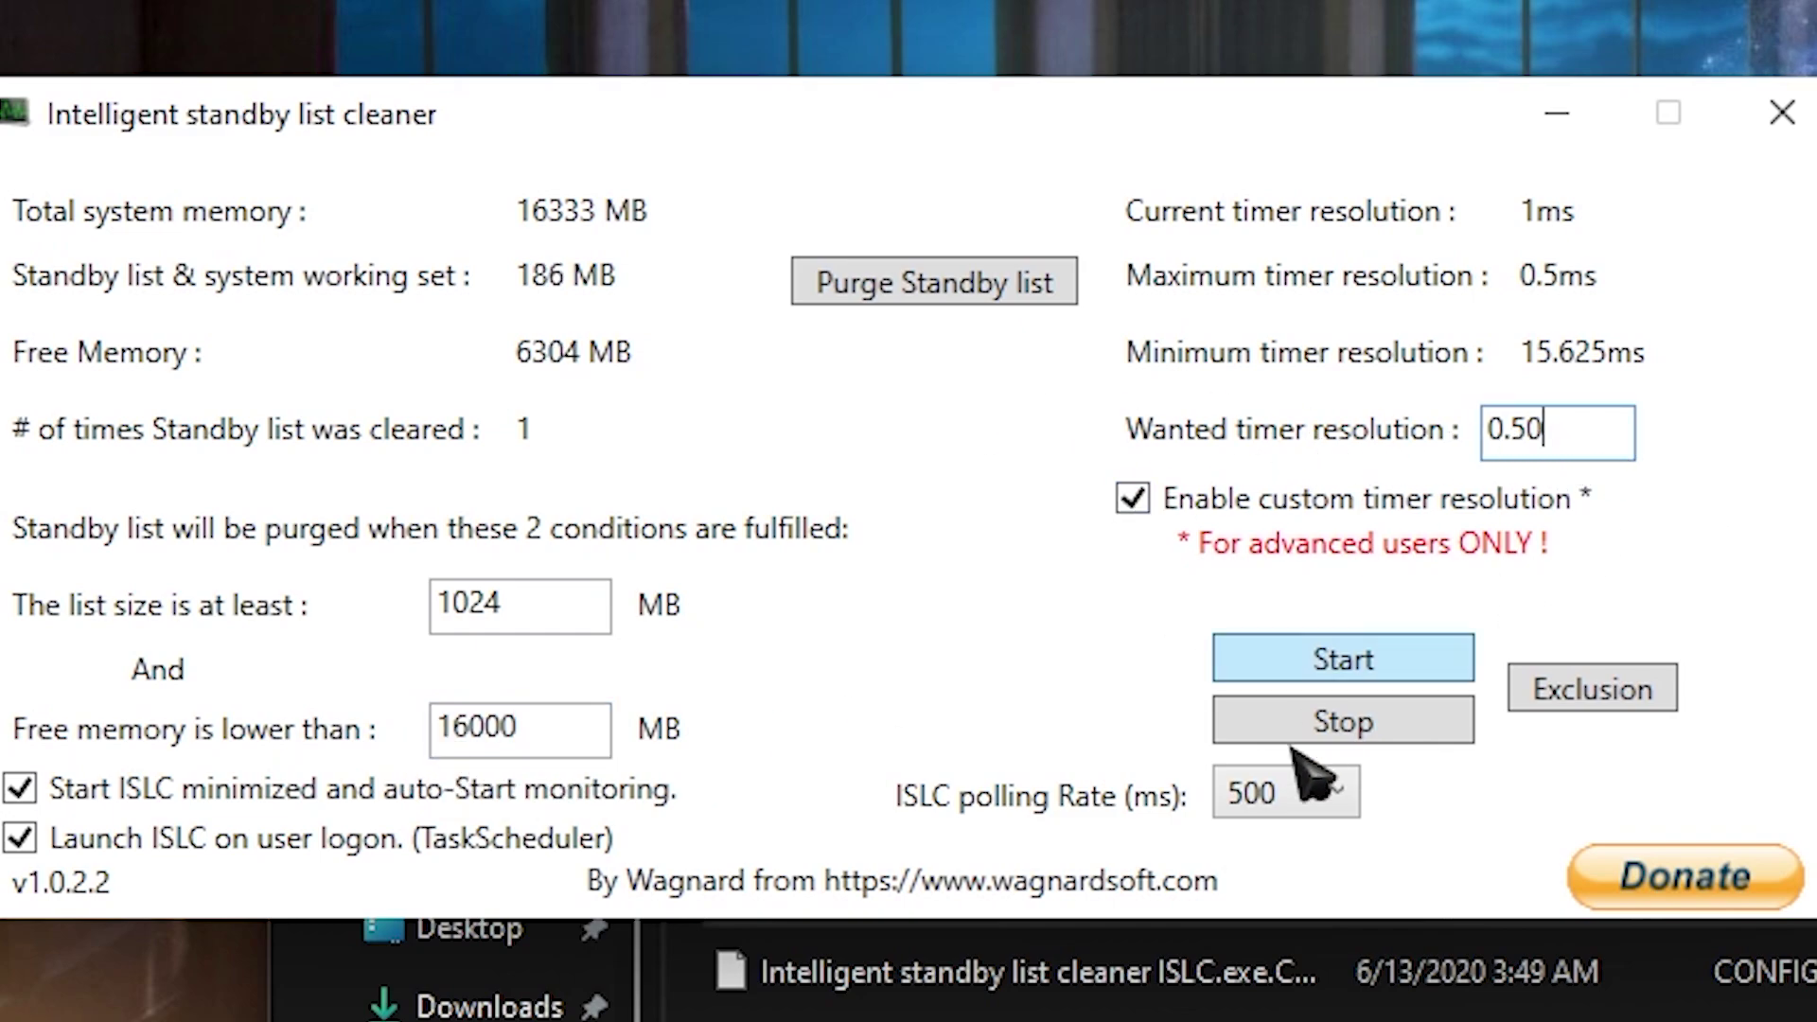
left_click(1292, 800)
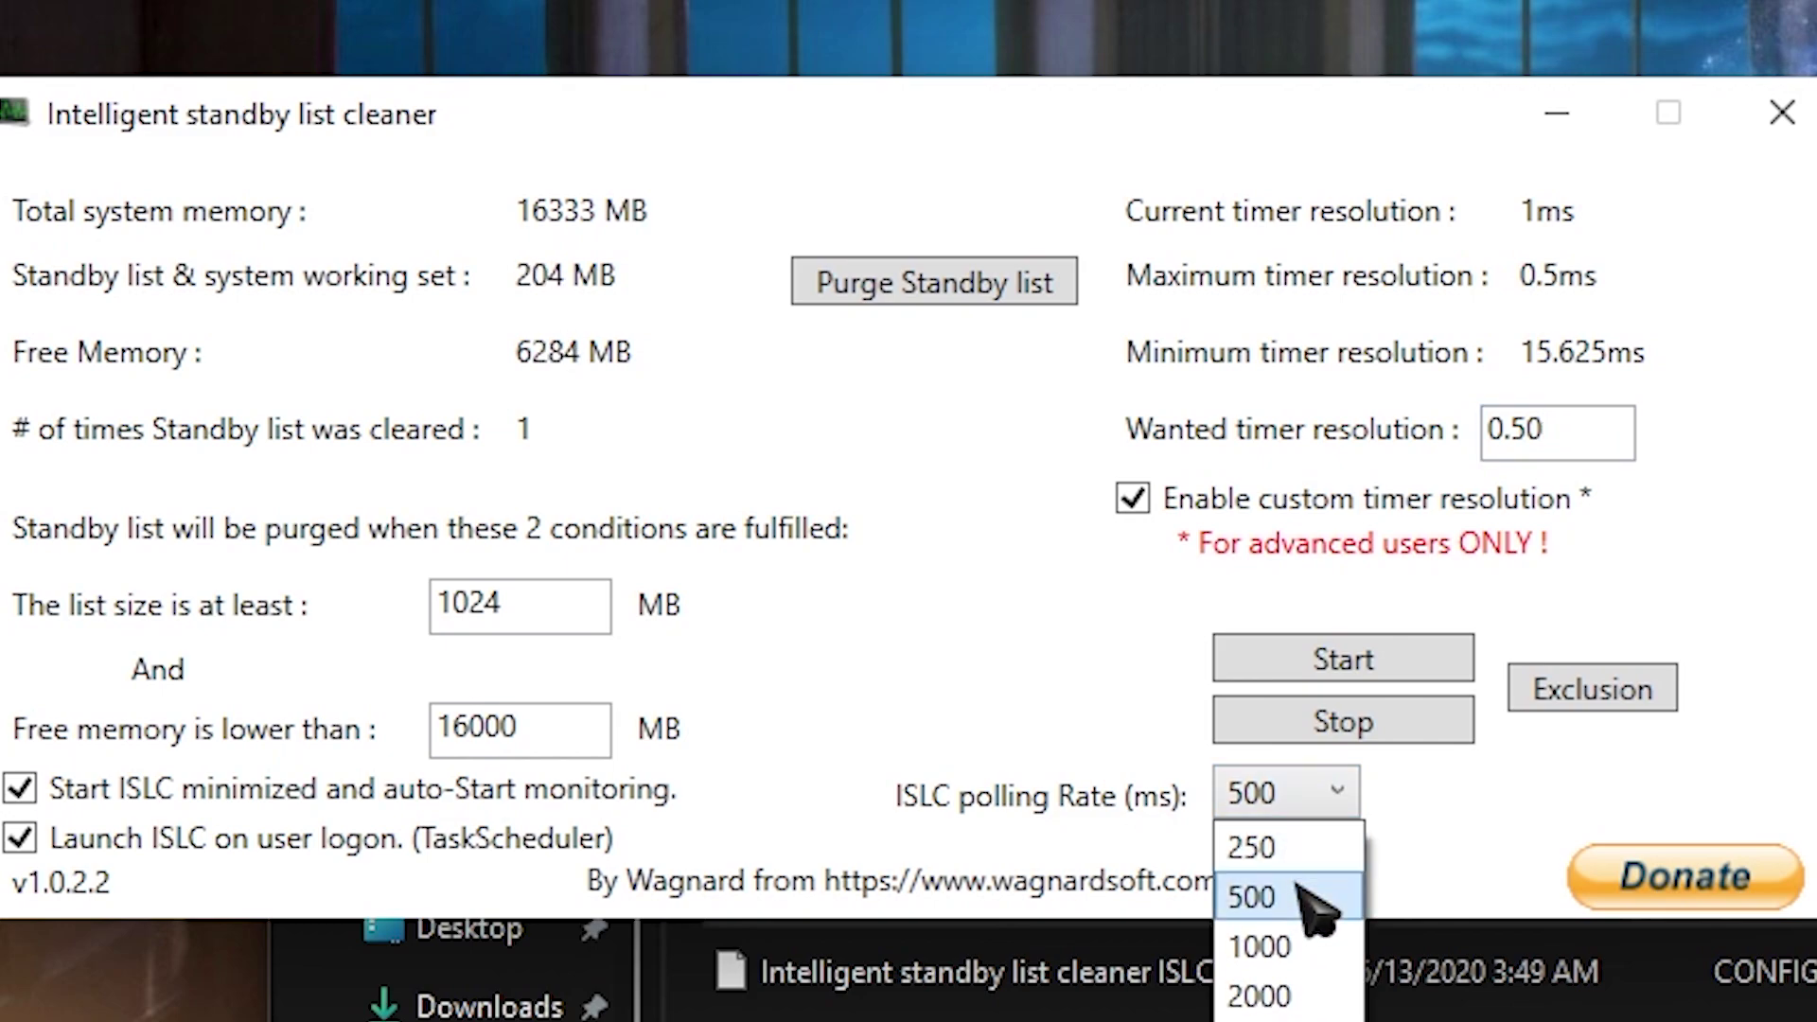
left_click(1309, 945)
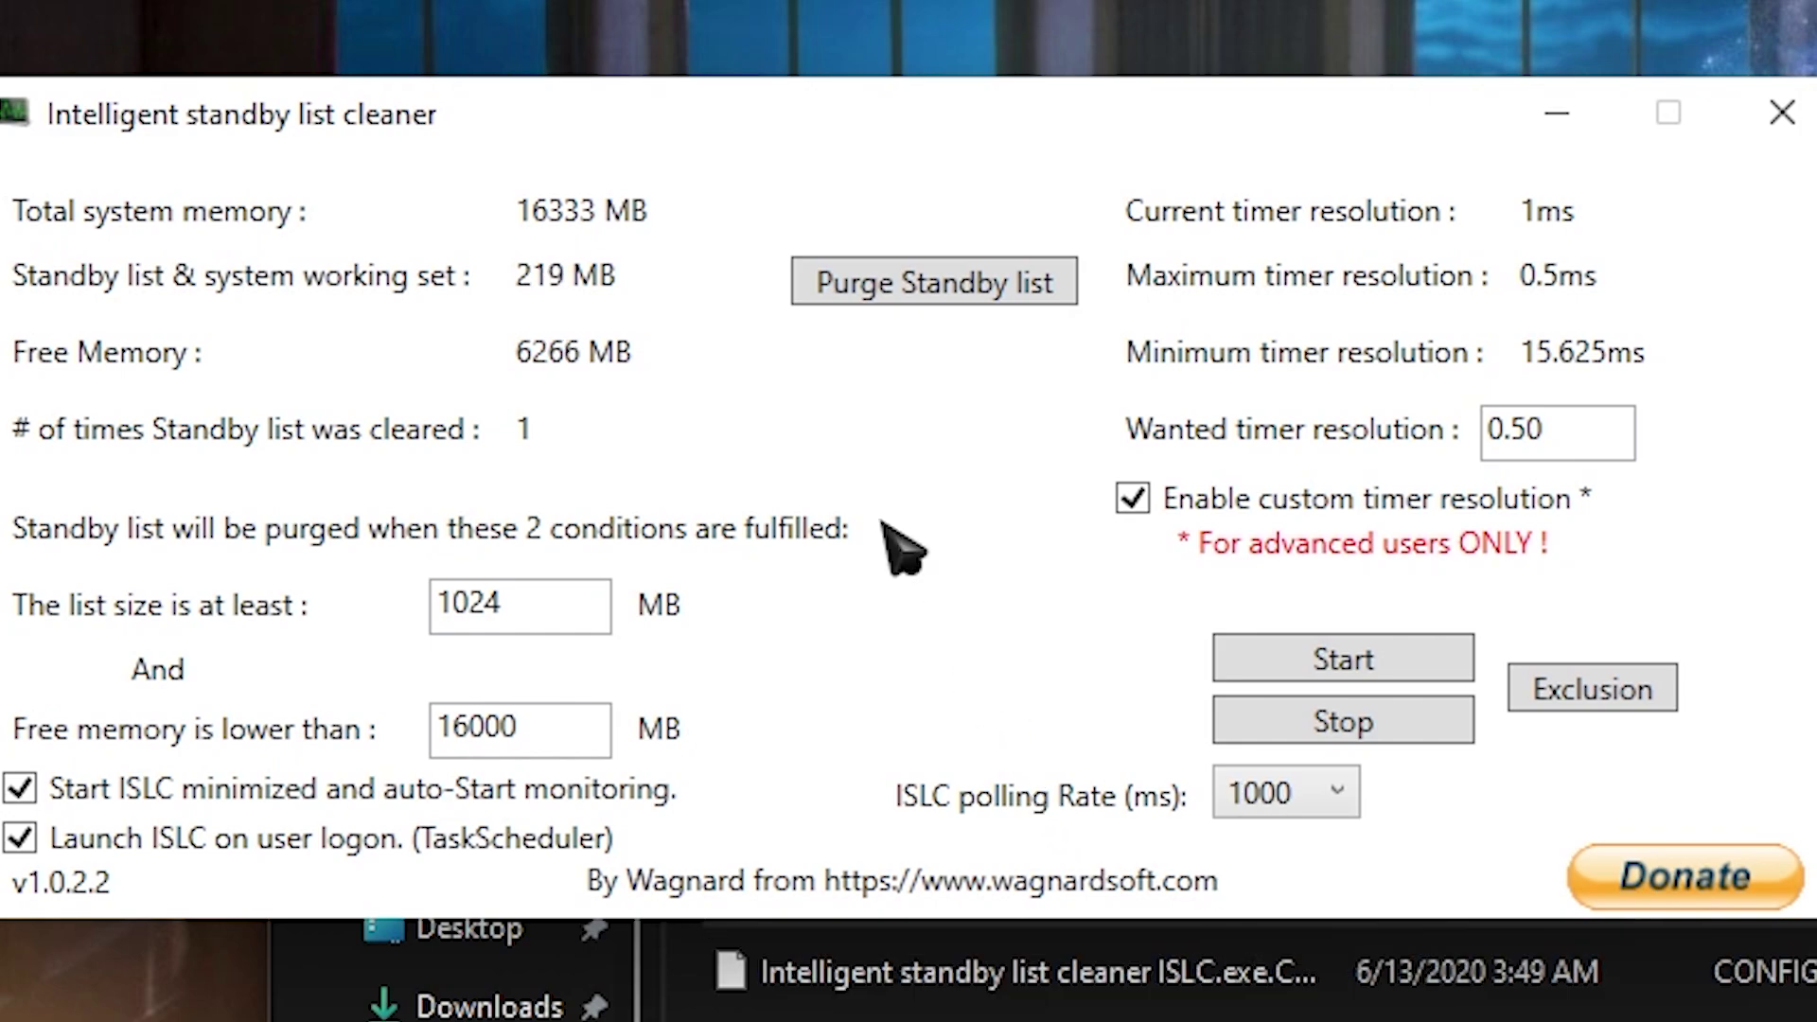
left_click(877, 295)
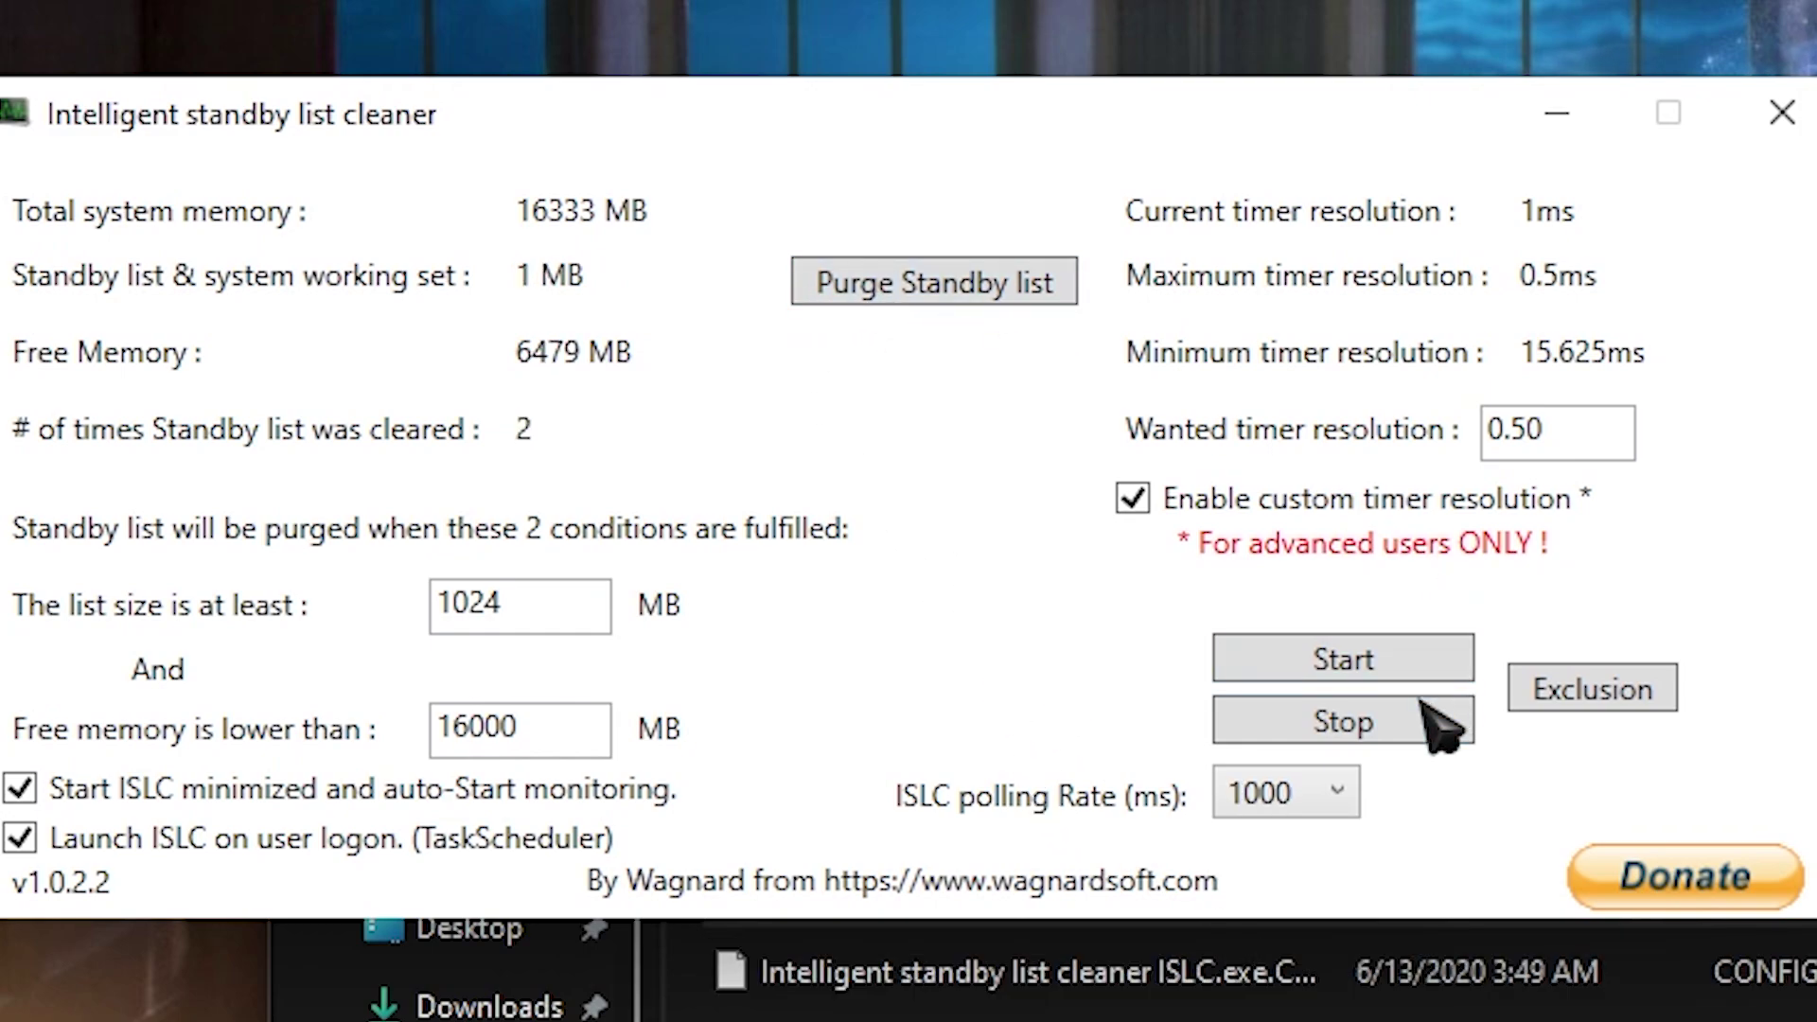
left_click(1422, 661)
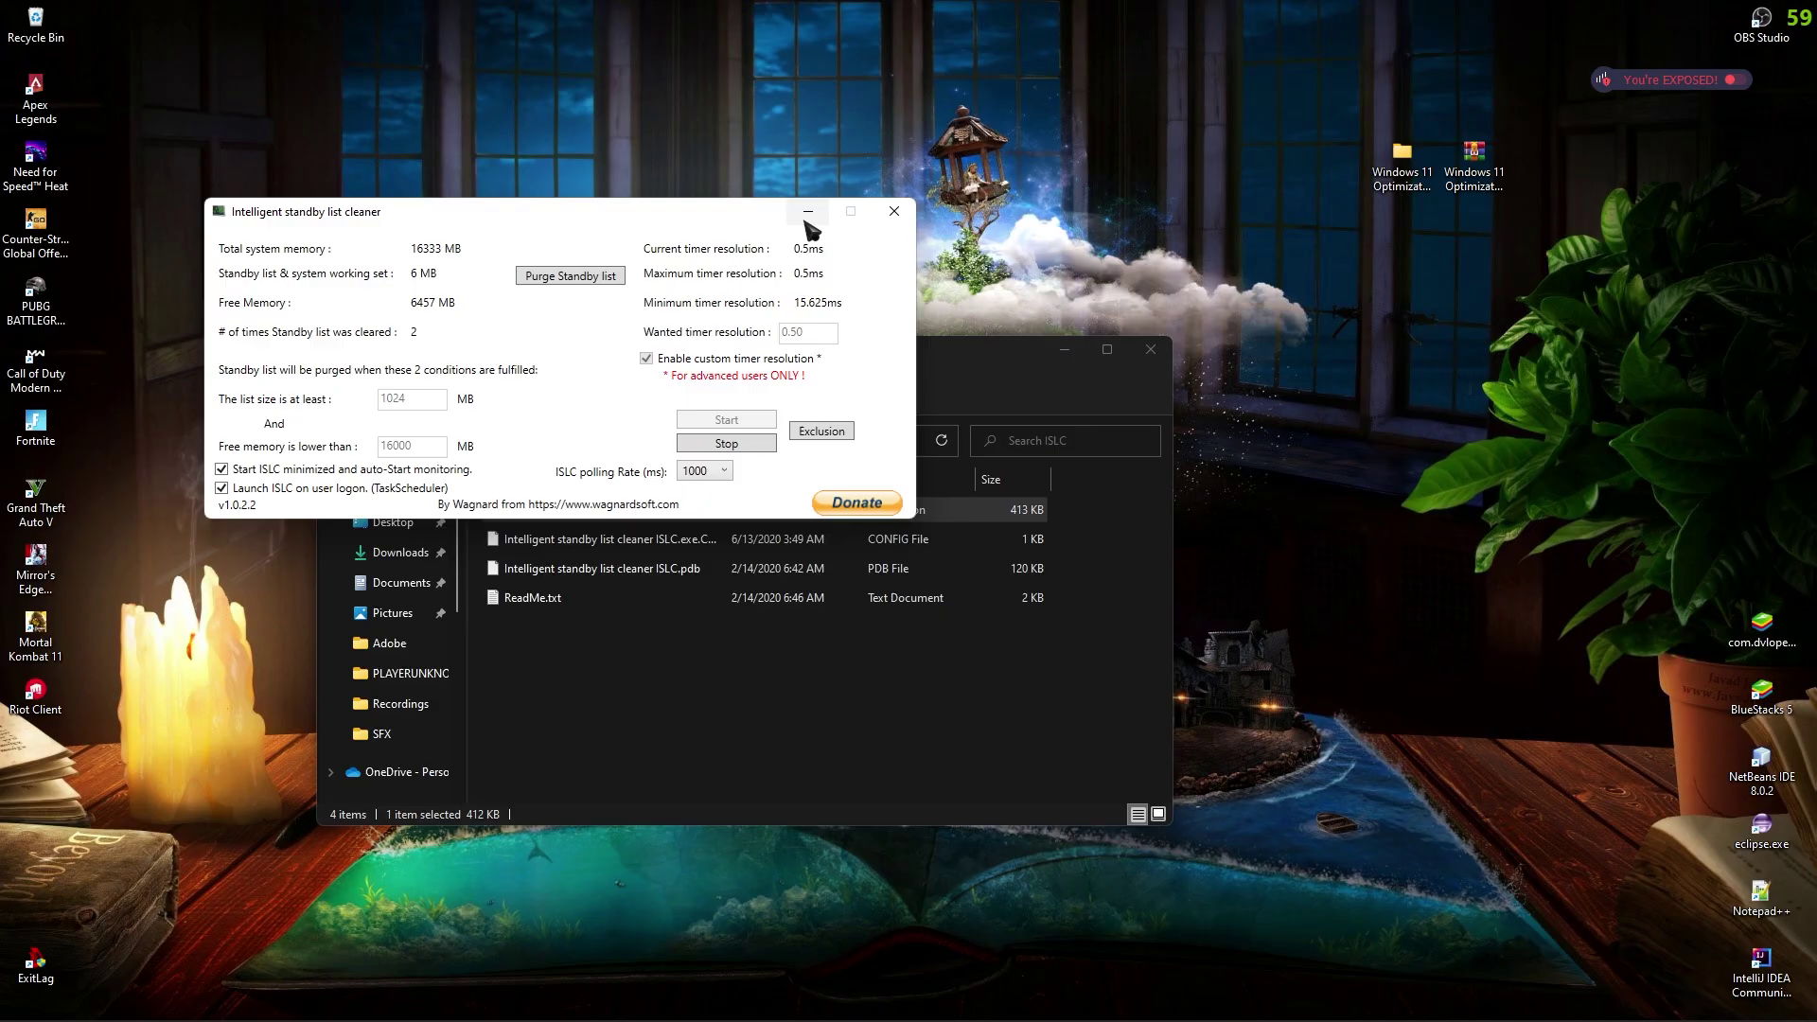
left_click(808, 214)
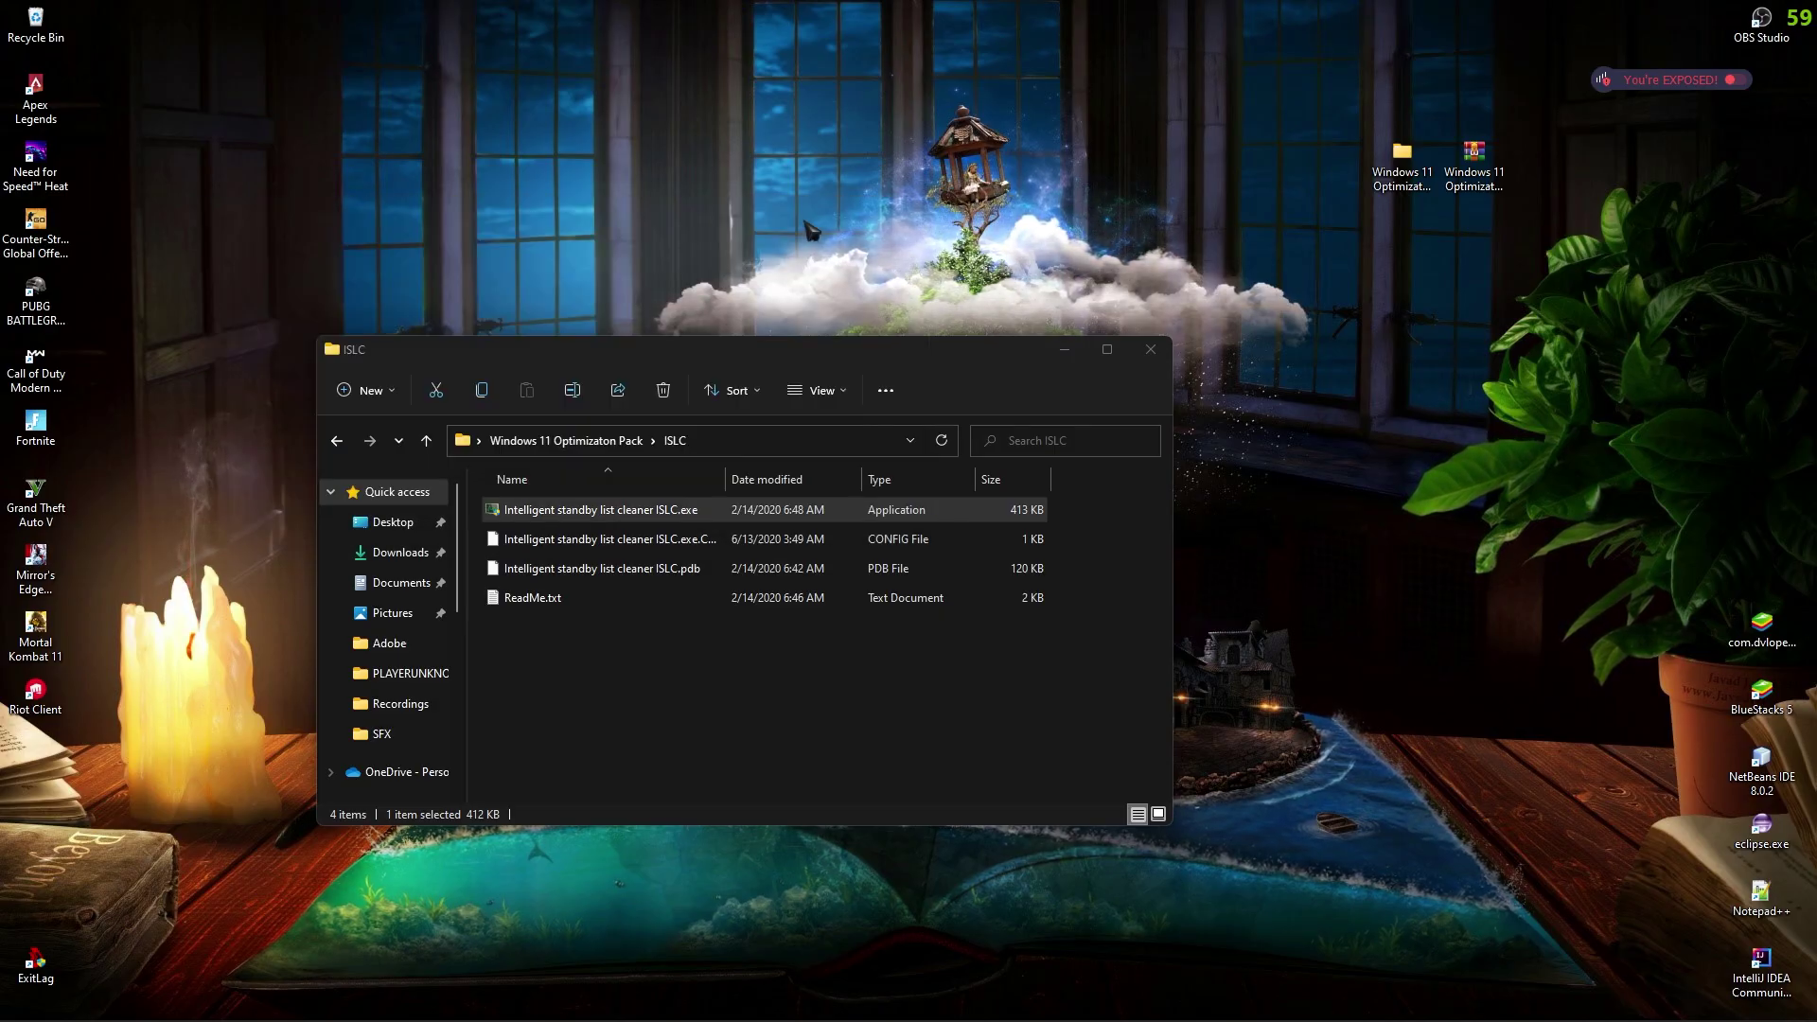
Launch Quick CPU via the quickcpu search and dismiss the new-version notice
left_click(559, 440)
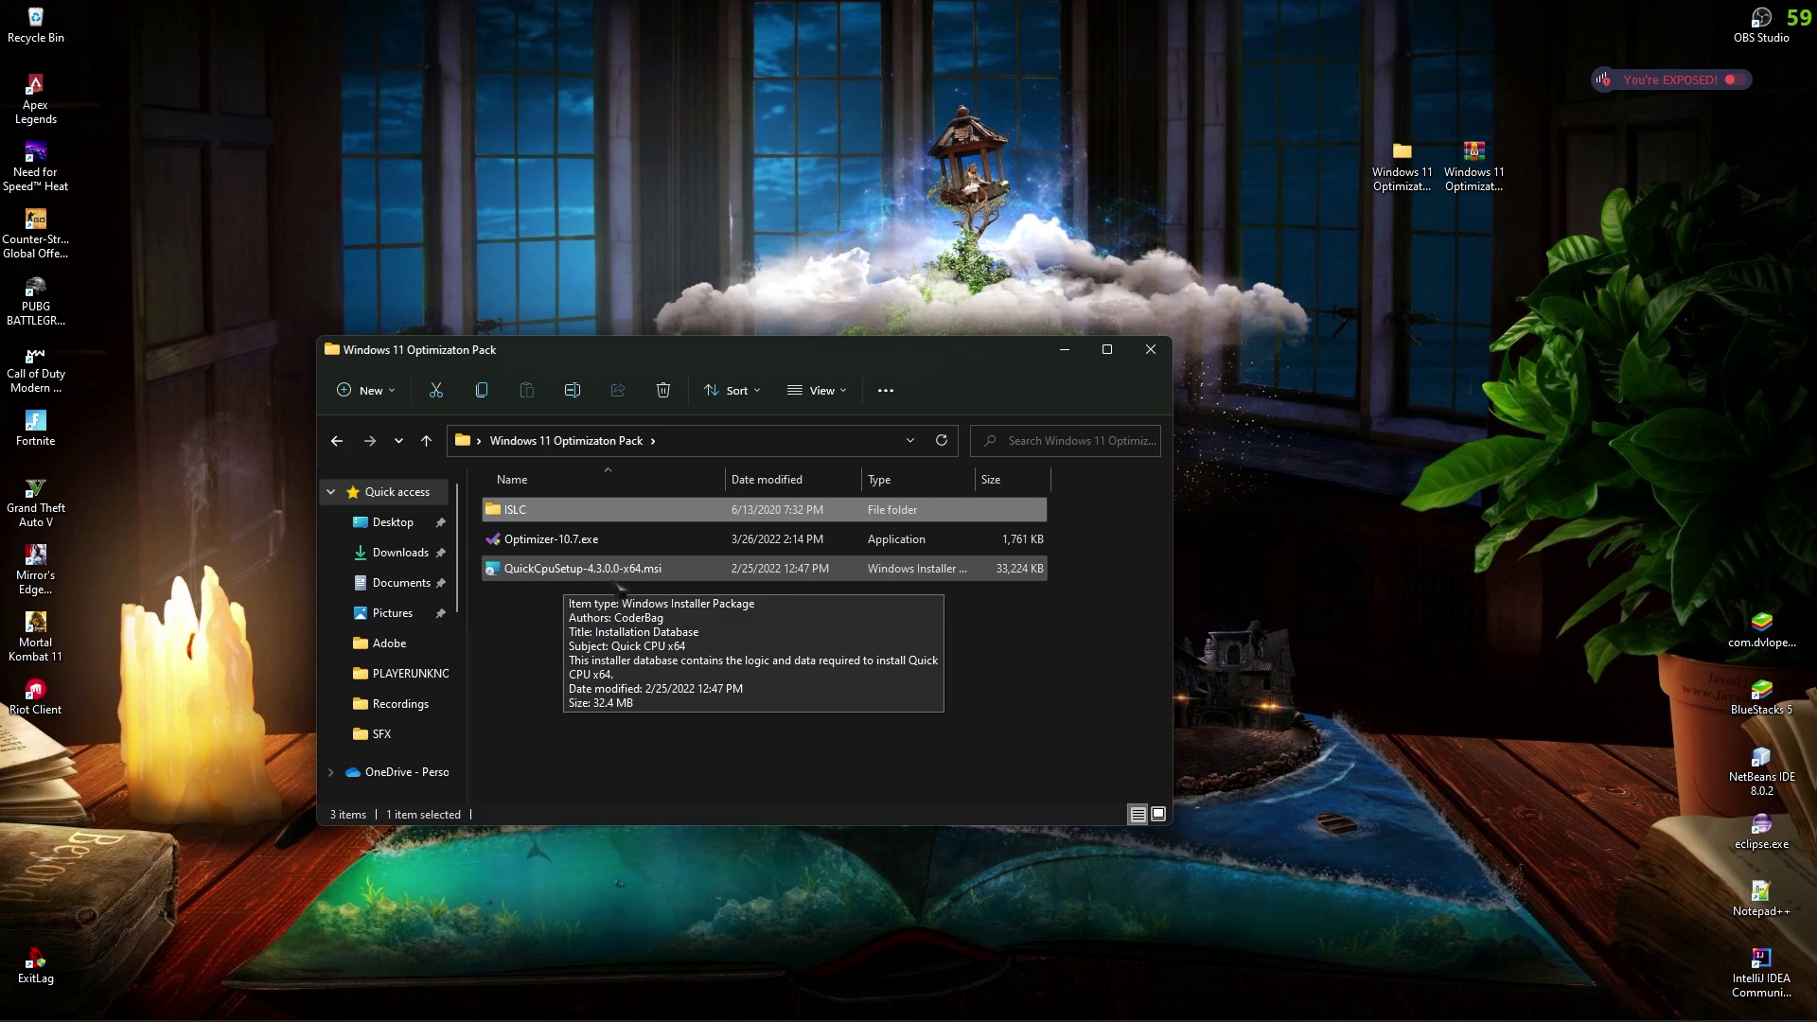
key("super")
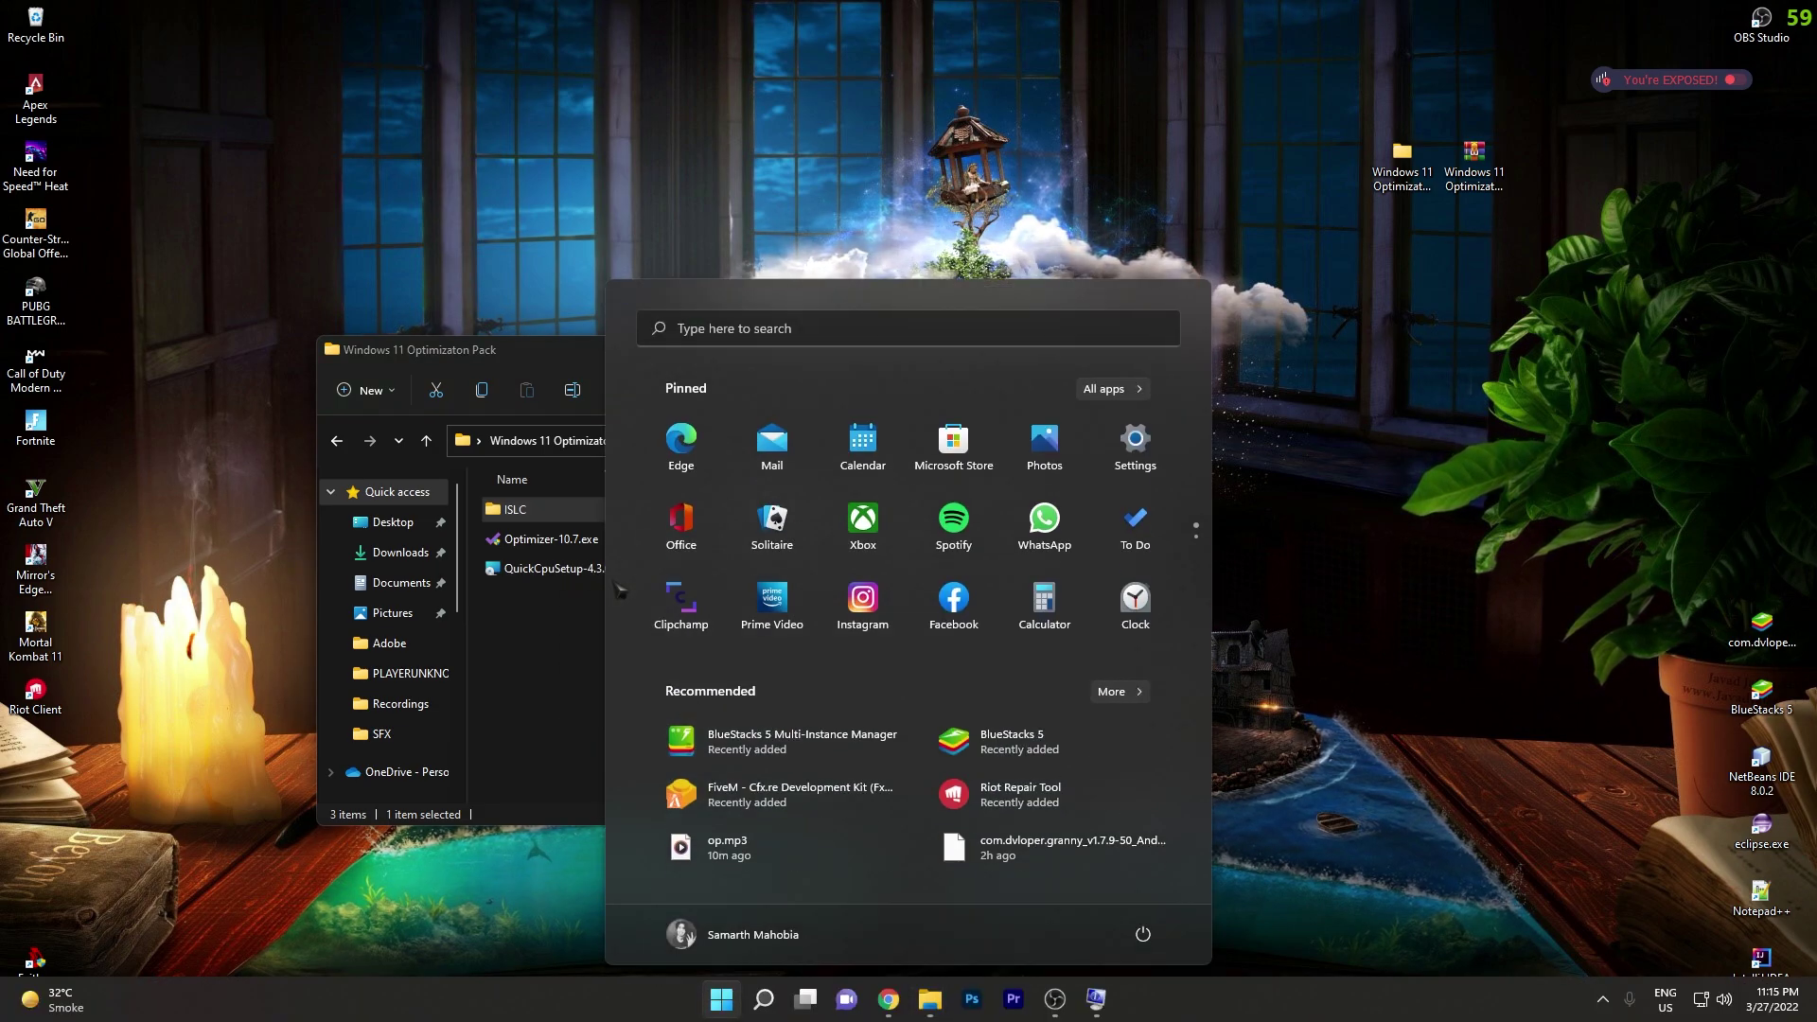
type("quickcpu")
key("Return")
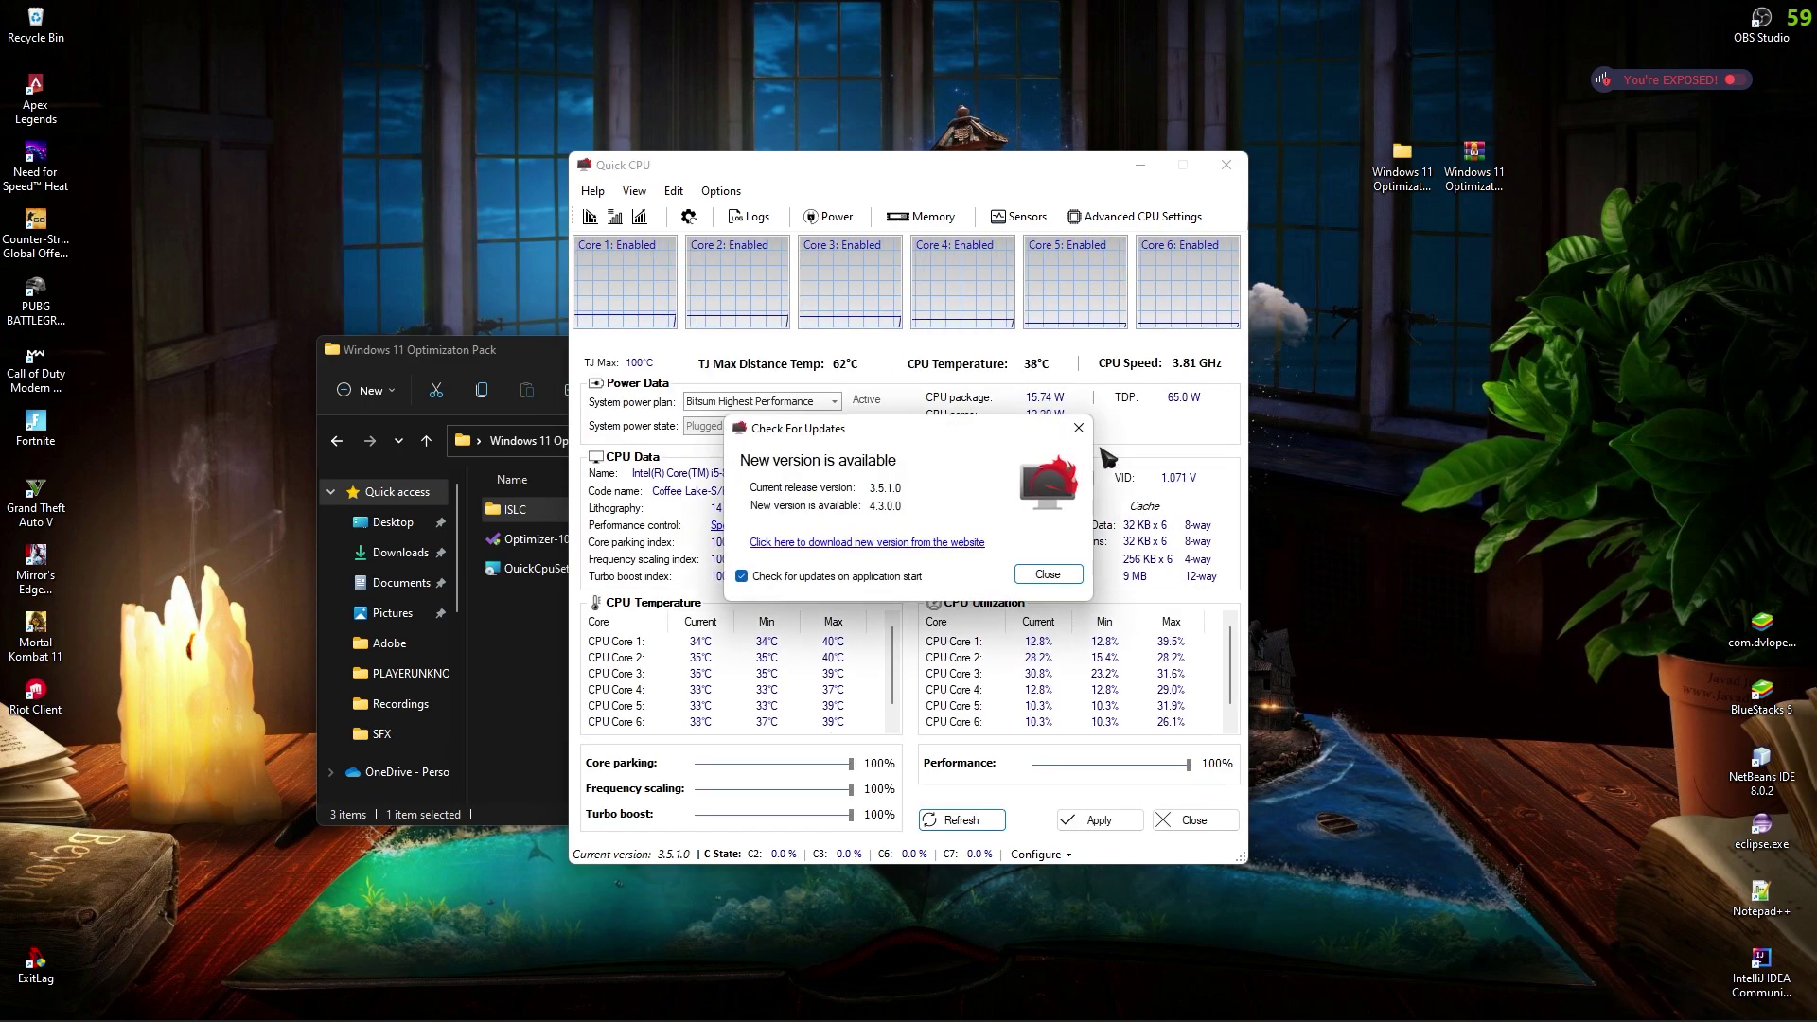
left_click(1079, 428)
Make Driver Booster Power Plan the active plan and apply the CPU settings
left_click(835, 401)
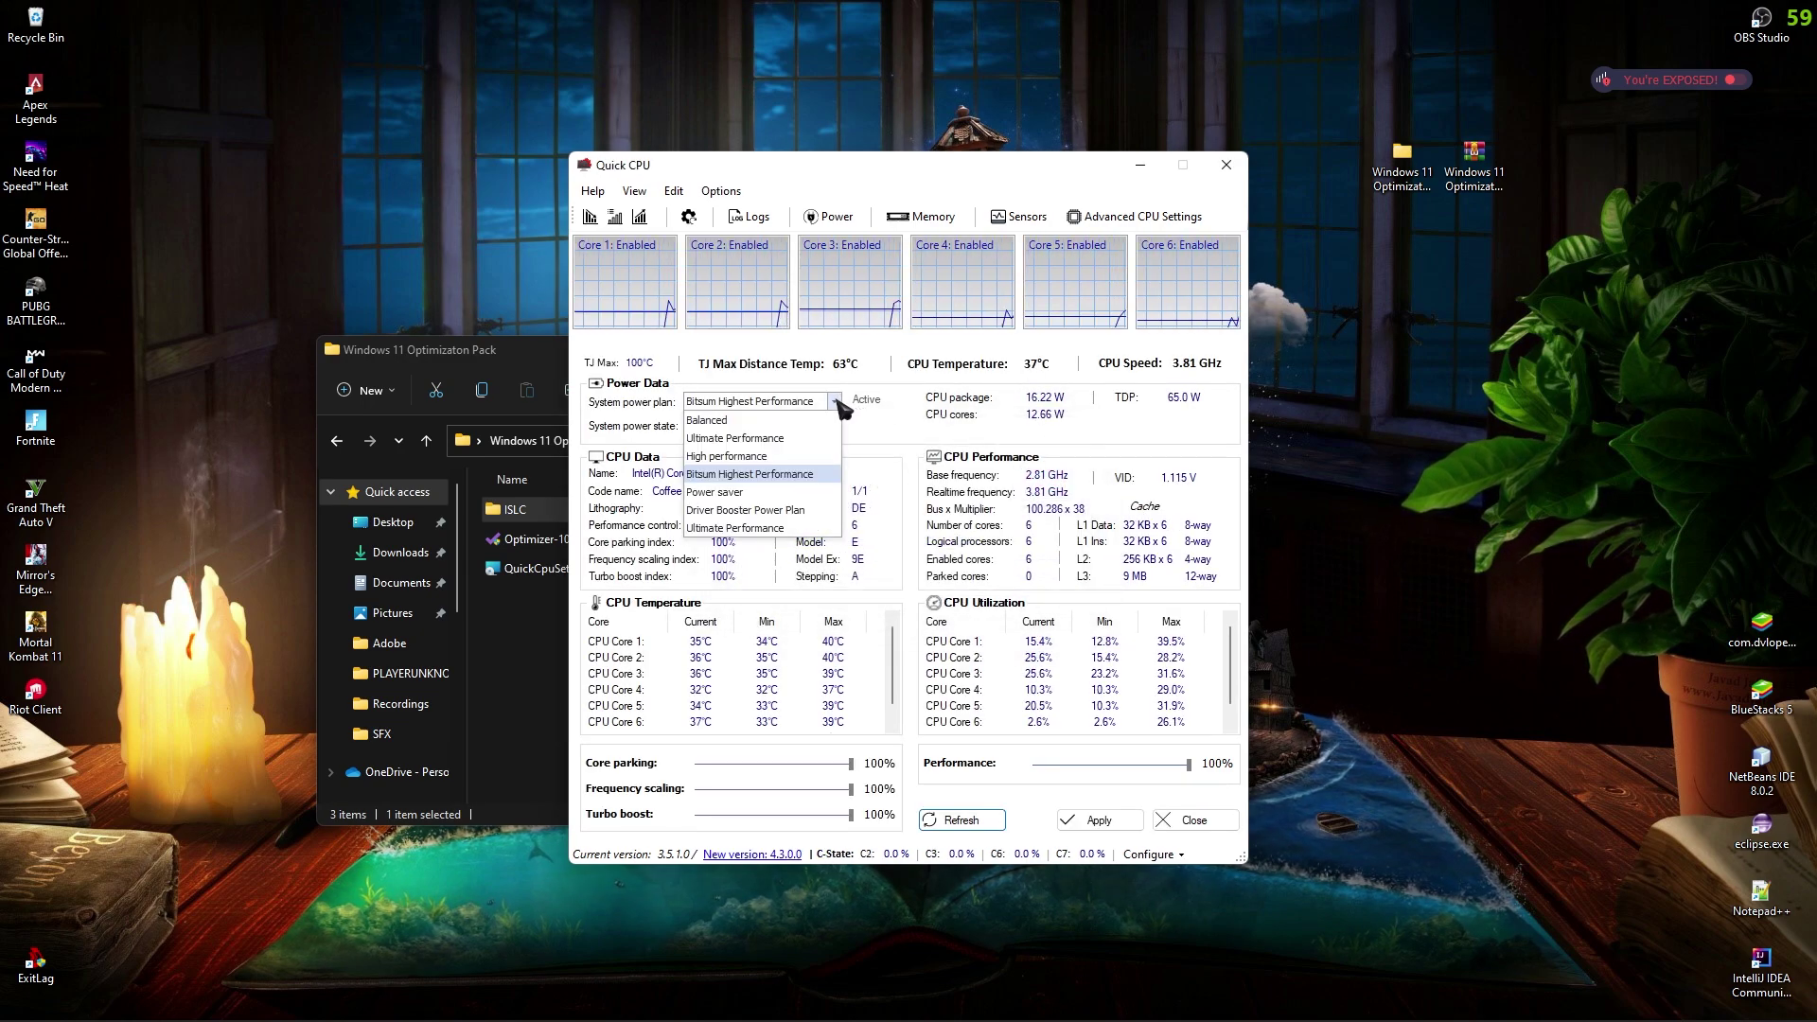
left_click(745, 513)
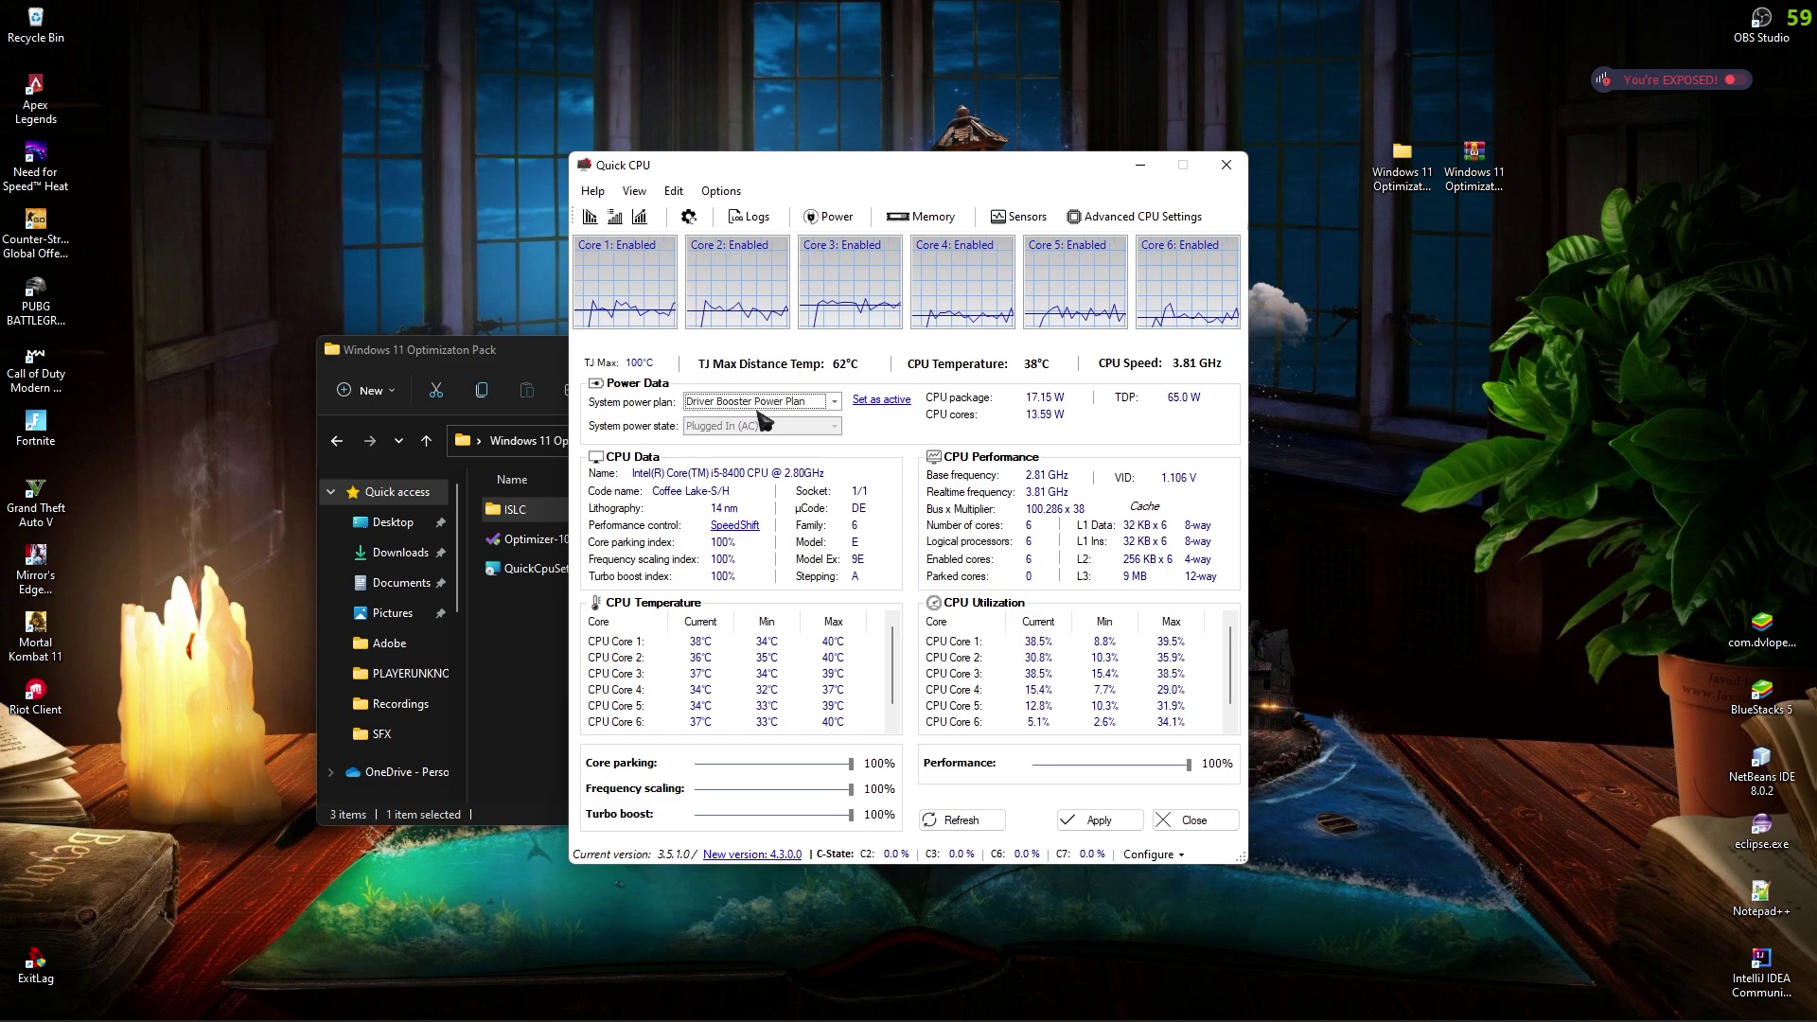
left_click(904, 403)
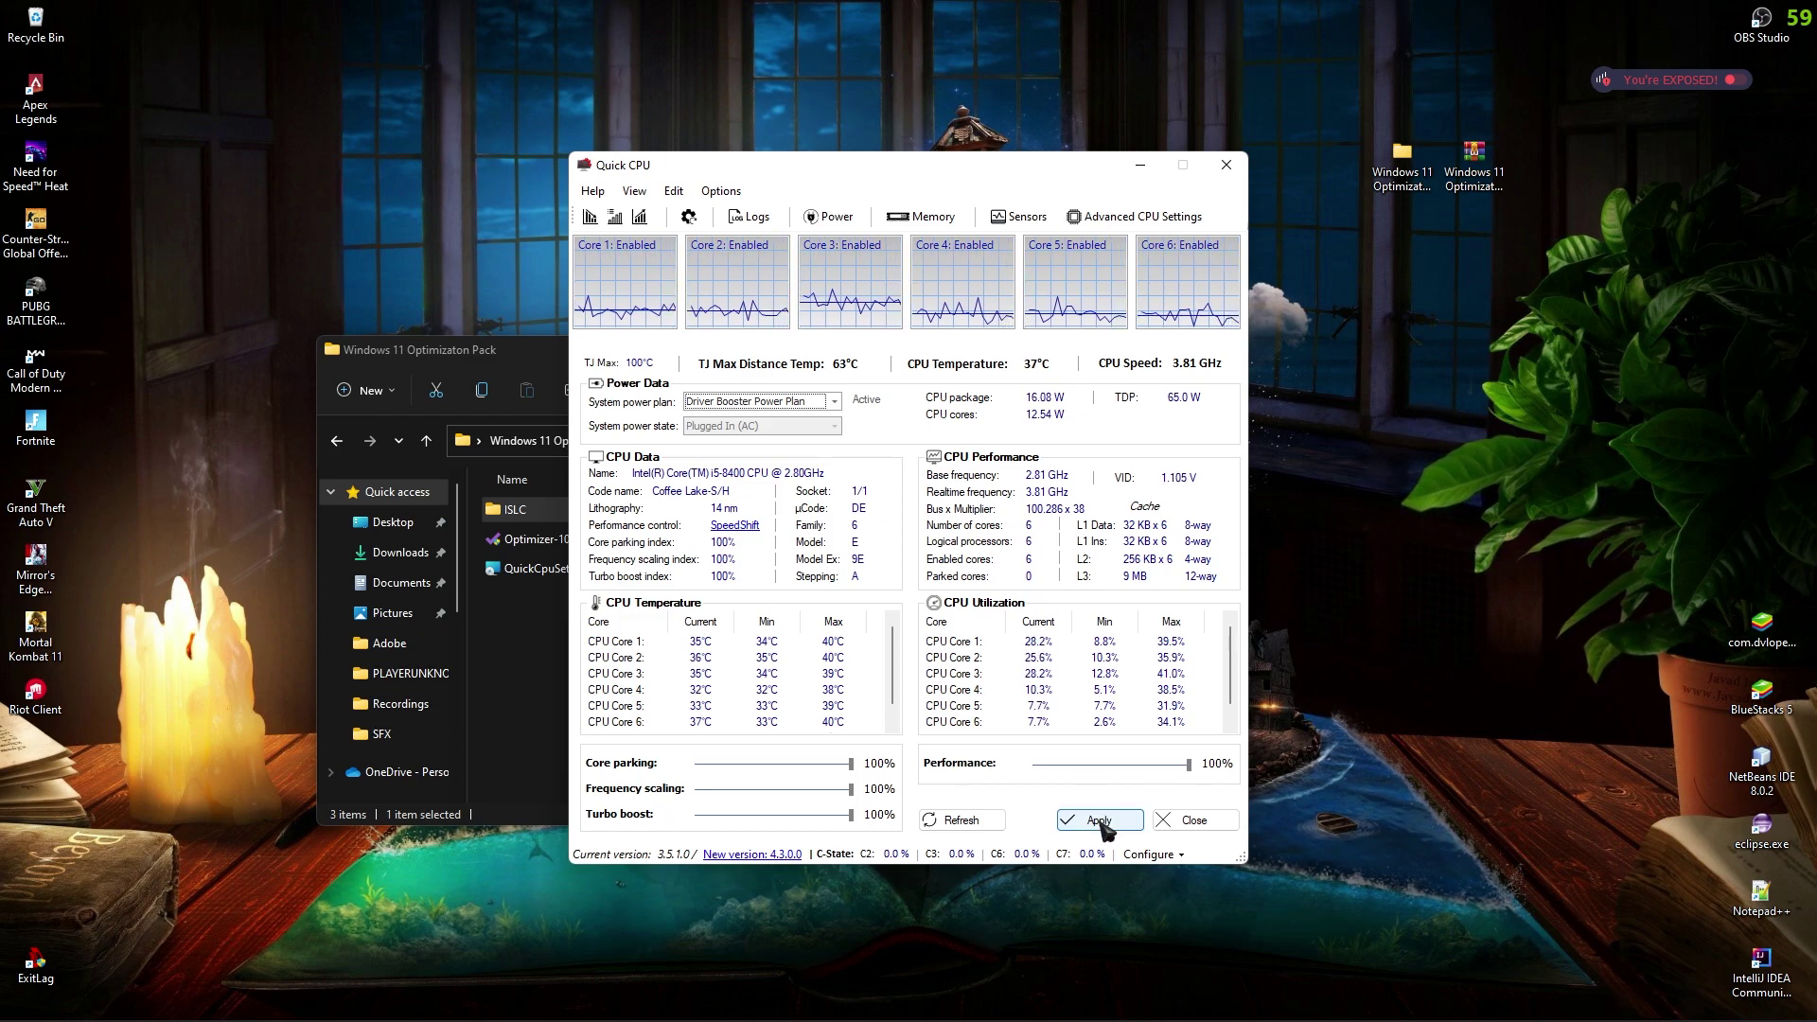
left_click(1101, 822)
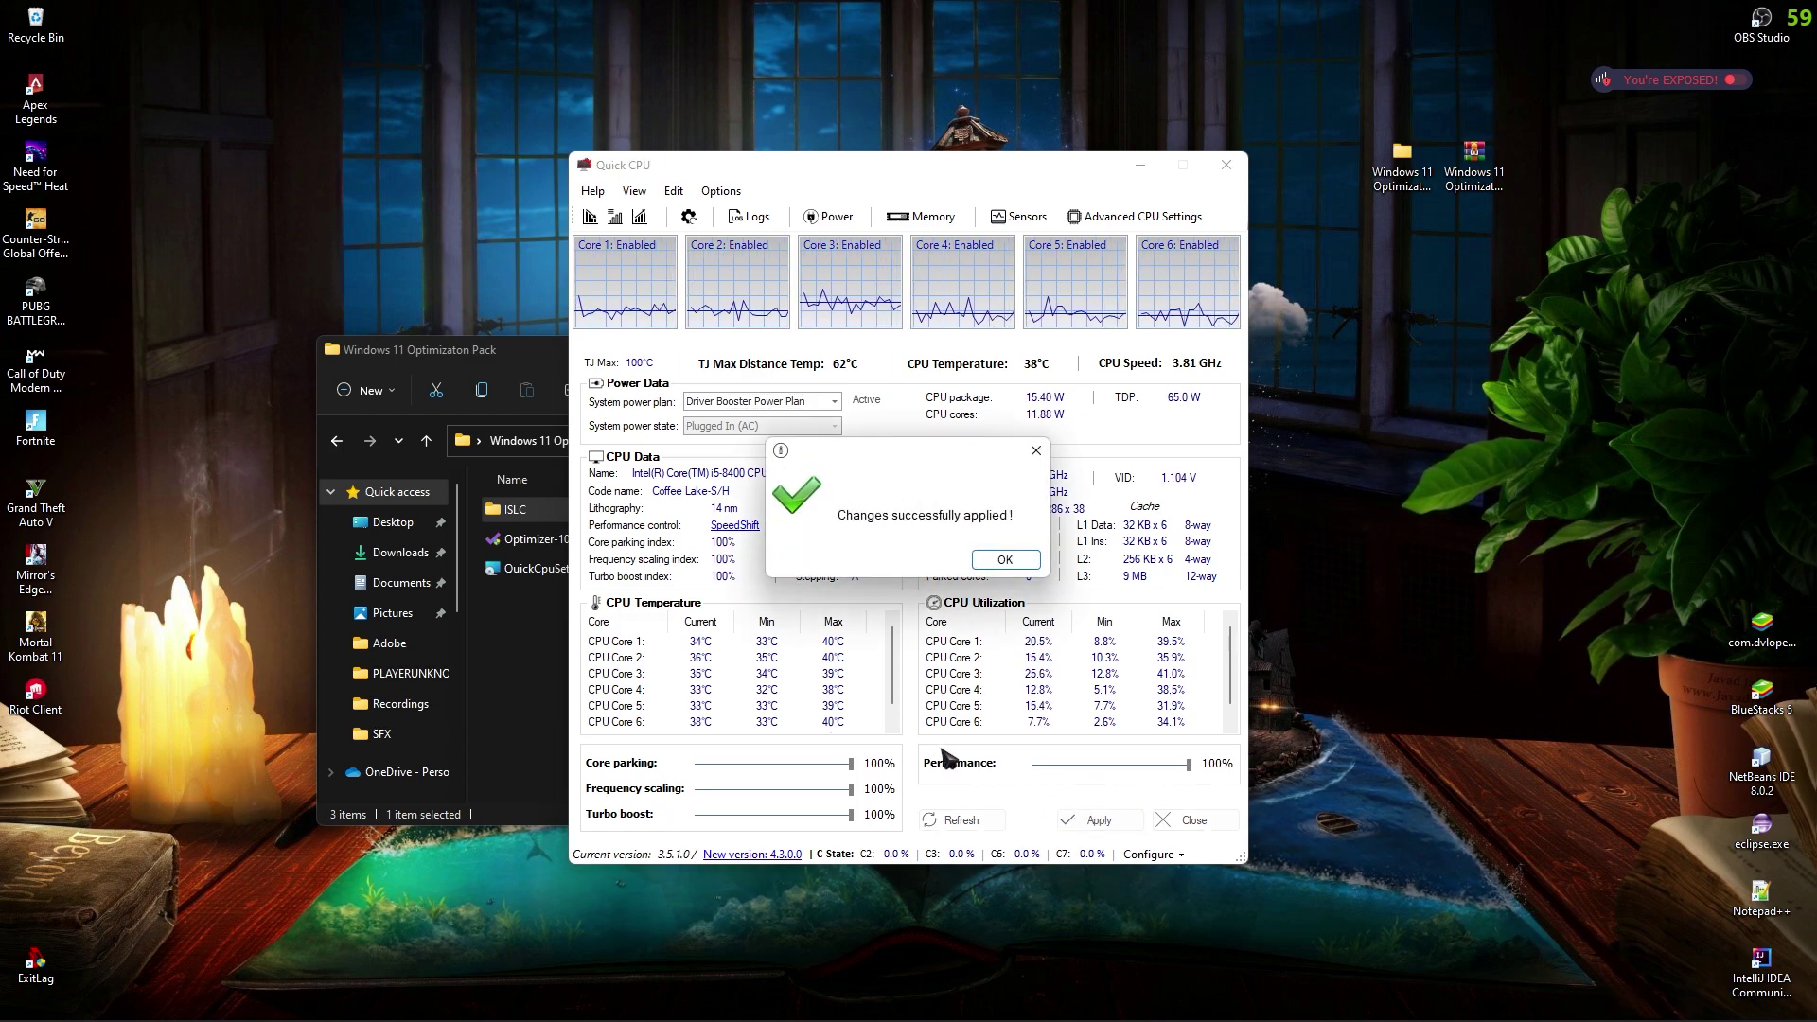
left_click(991, 604)
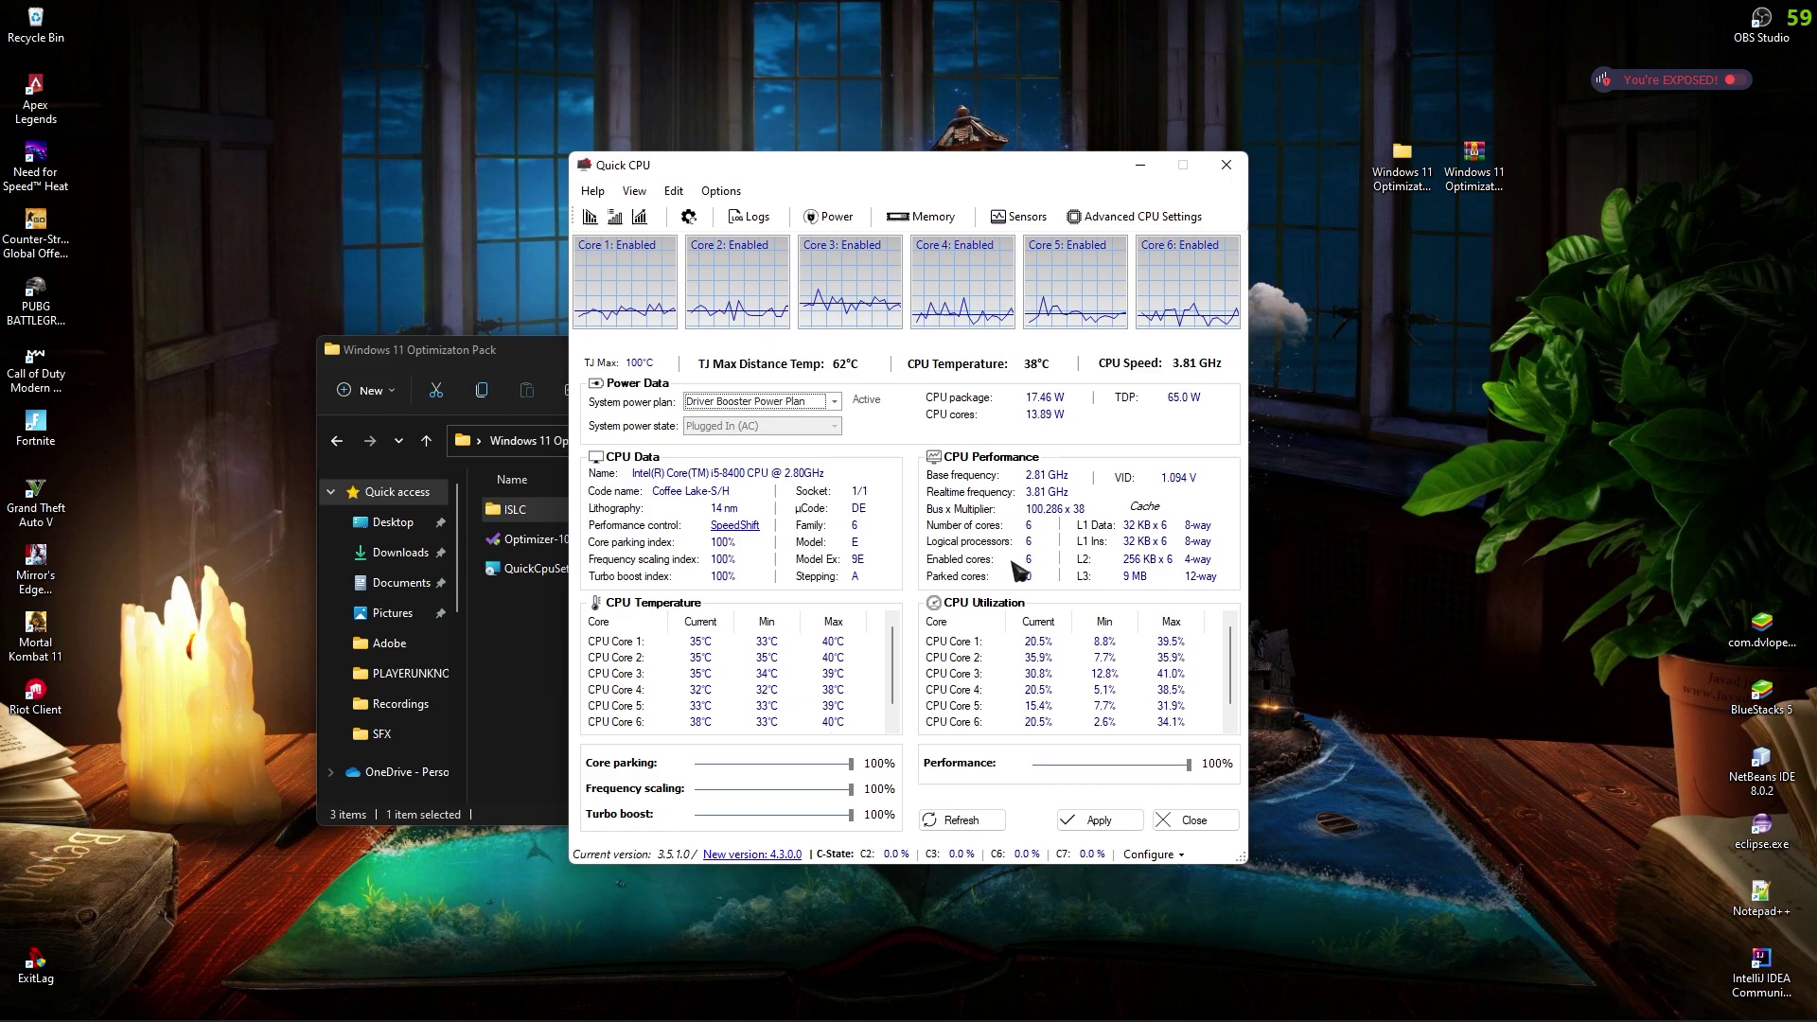
Clean working set, cache and standby memory, close Quick CPU, and launch Optimizer-10.7.exe
left_click(923, 216)
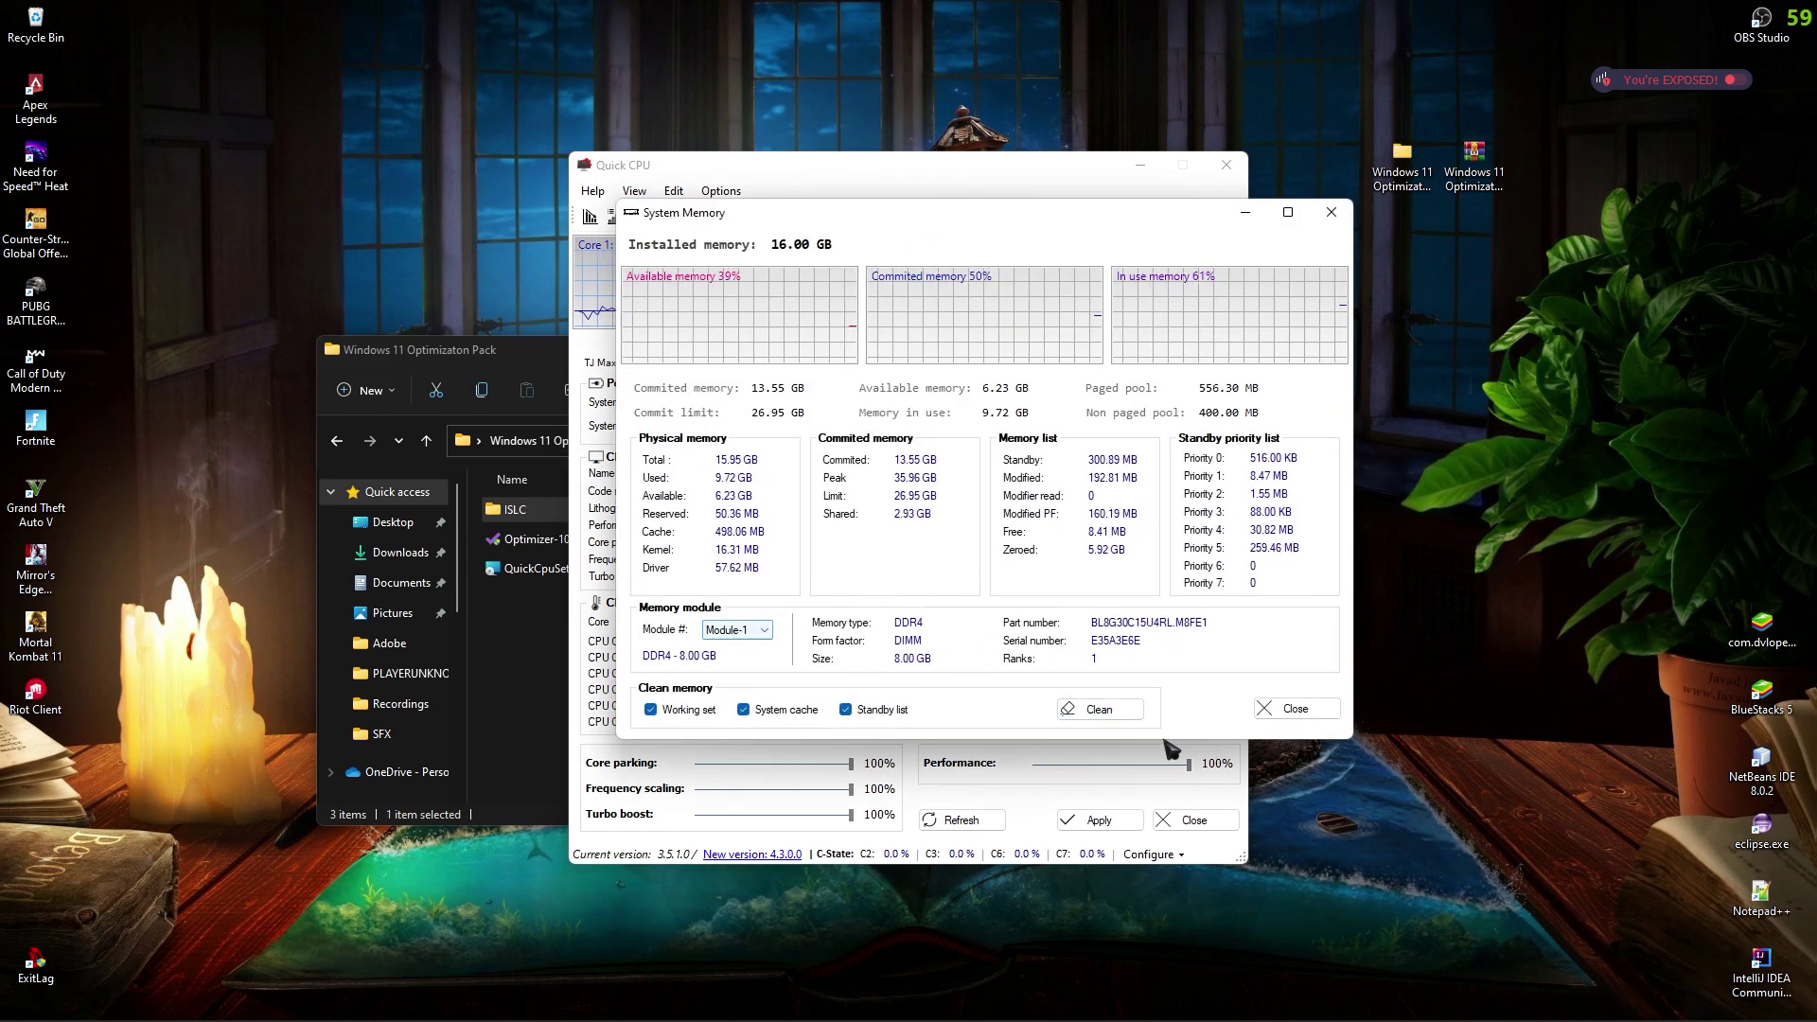
left_click(1111, 715)
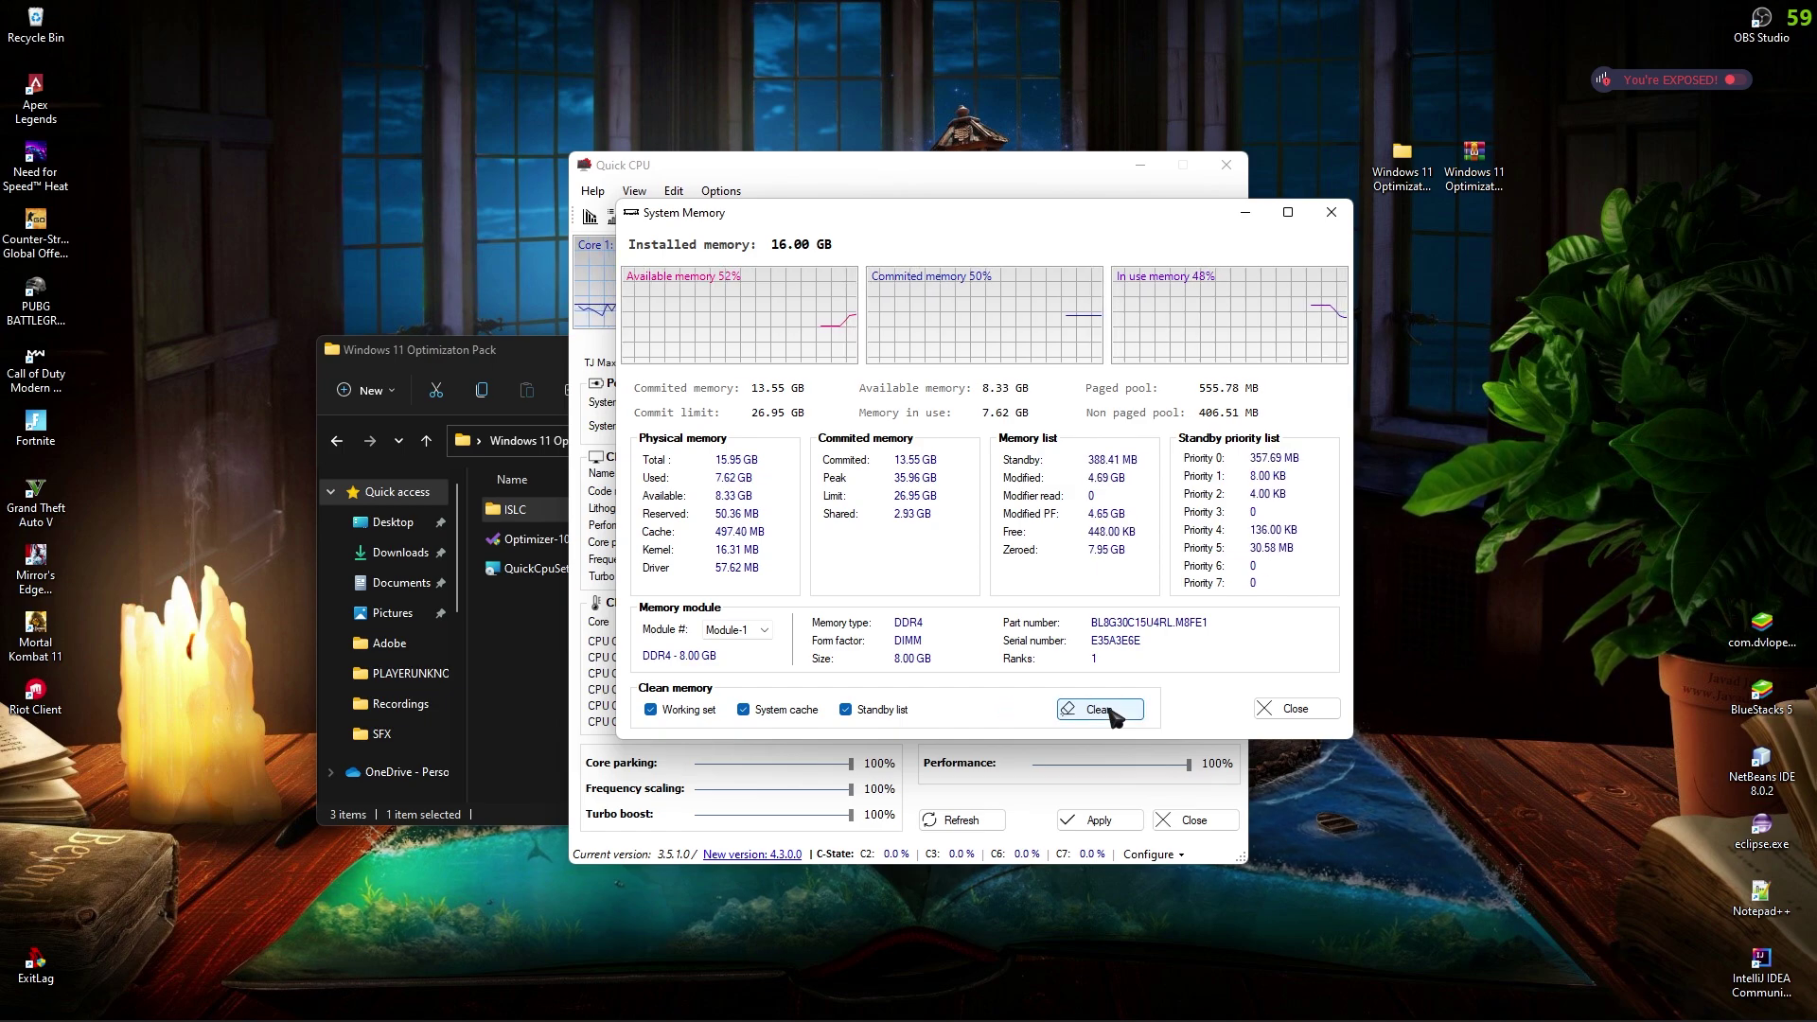
left_click(1294, 709)
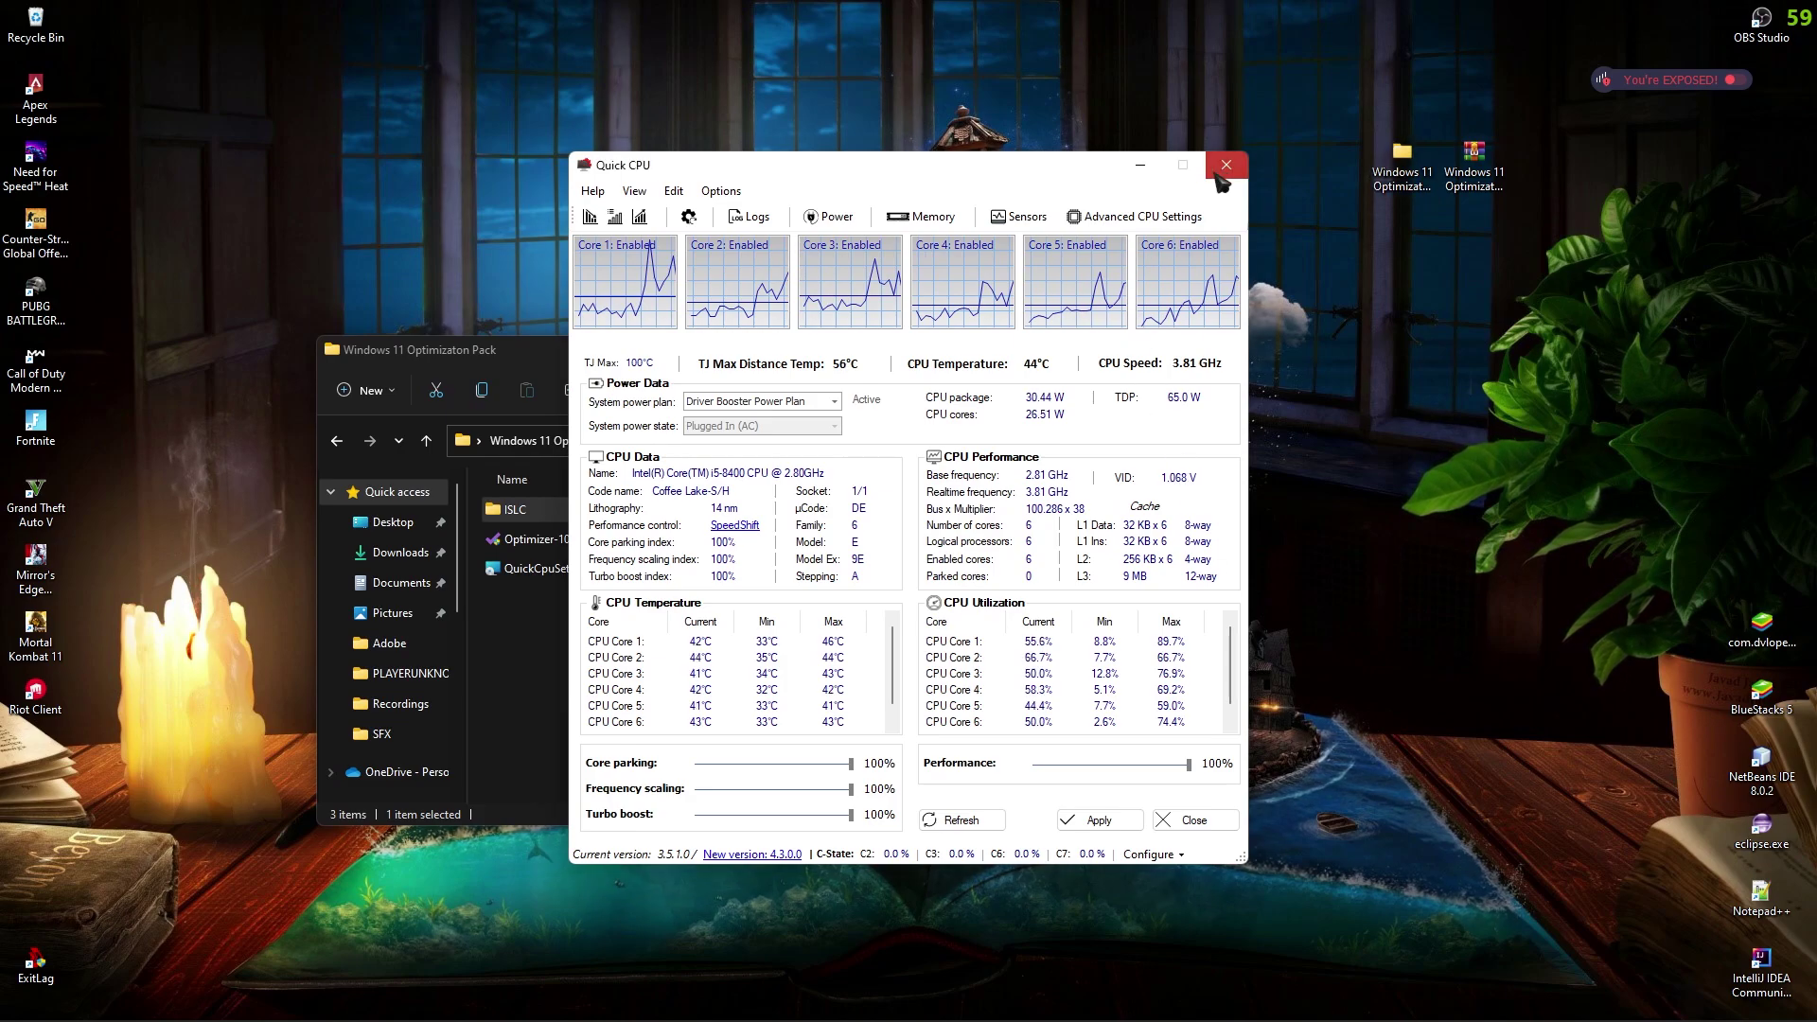
left_click(1226, 166)
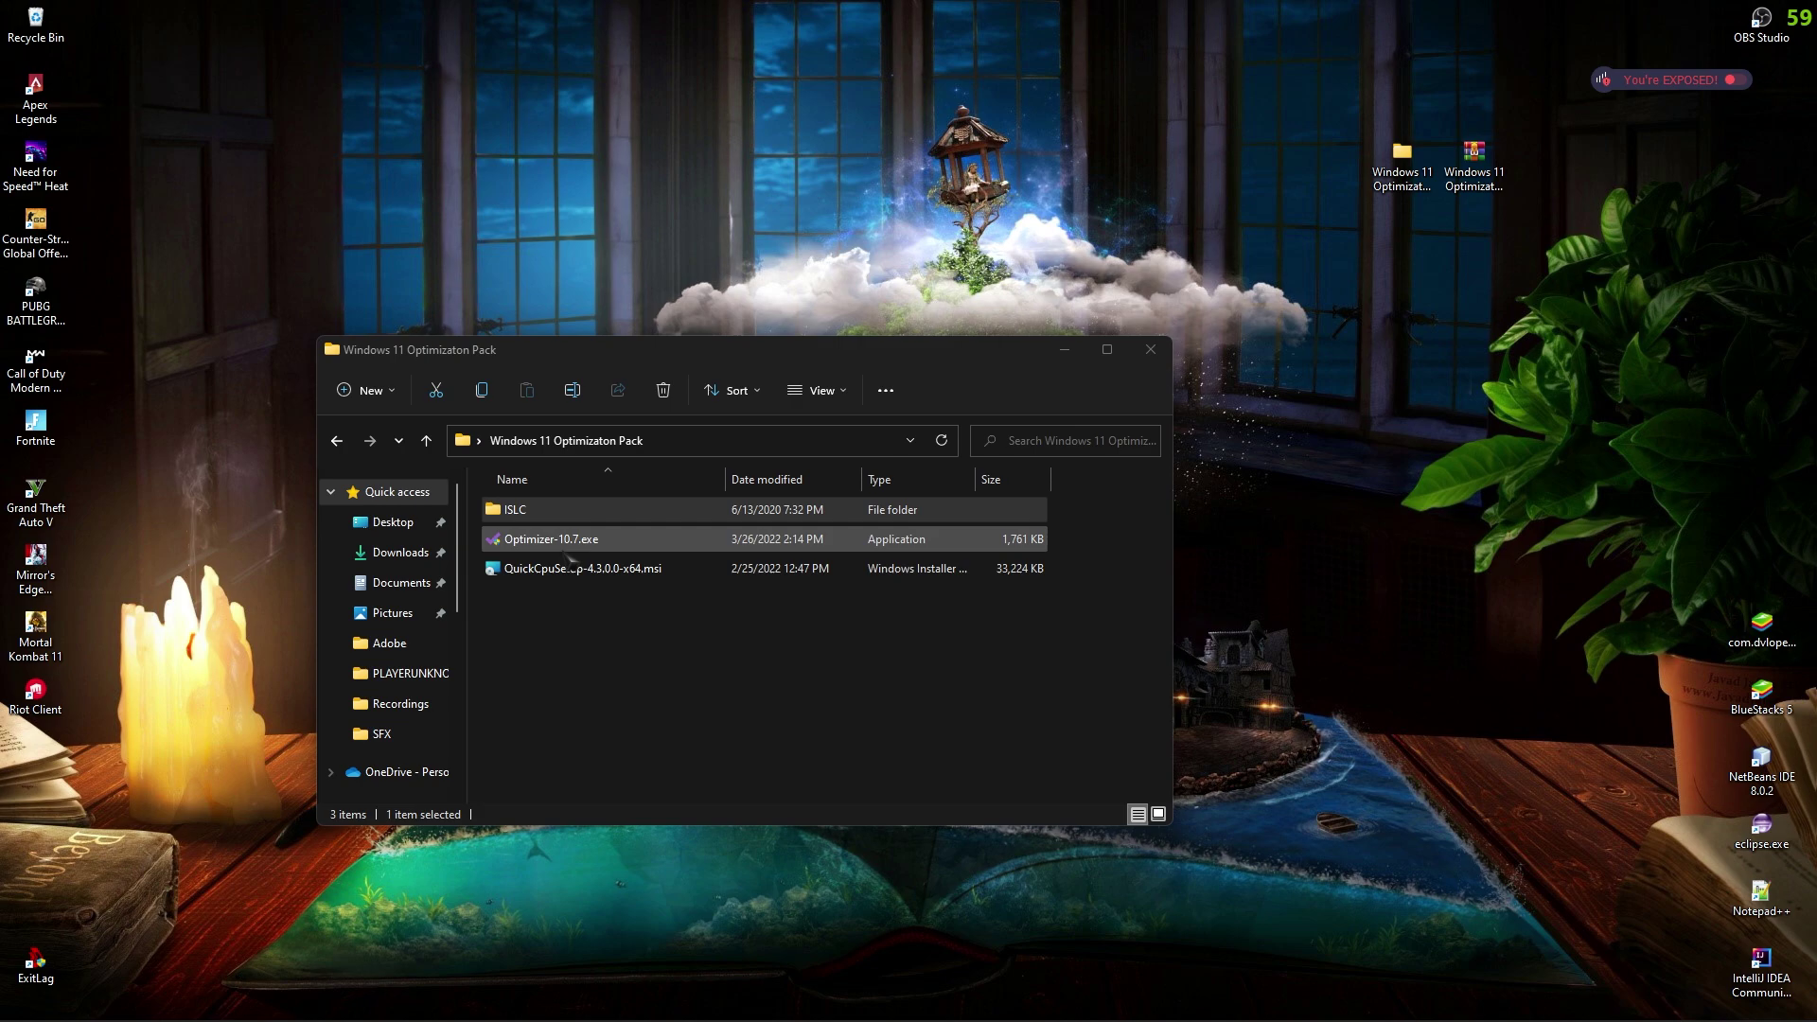
double_click(566, 551)
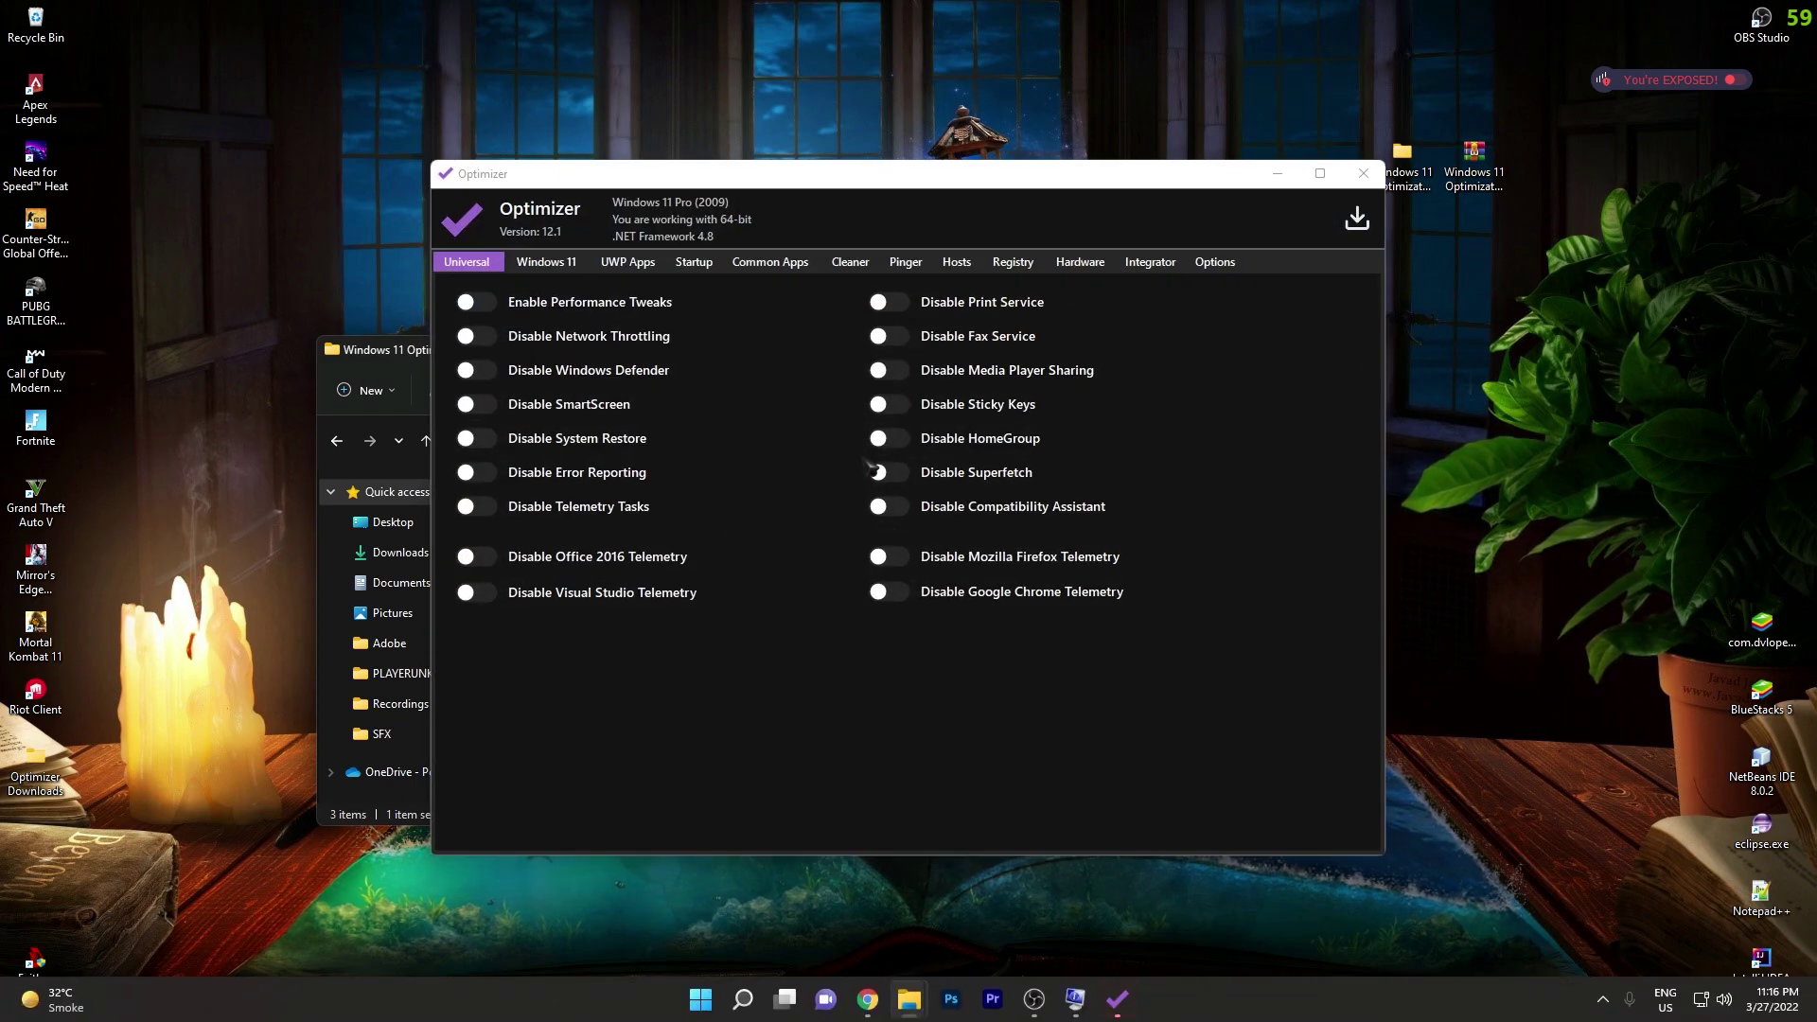
Enable performance, network throttling, SmartScreen, System Restore, error reporting, telemetry tasks and Office 2016 telemetry tweaks
left_click(1321, 173)
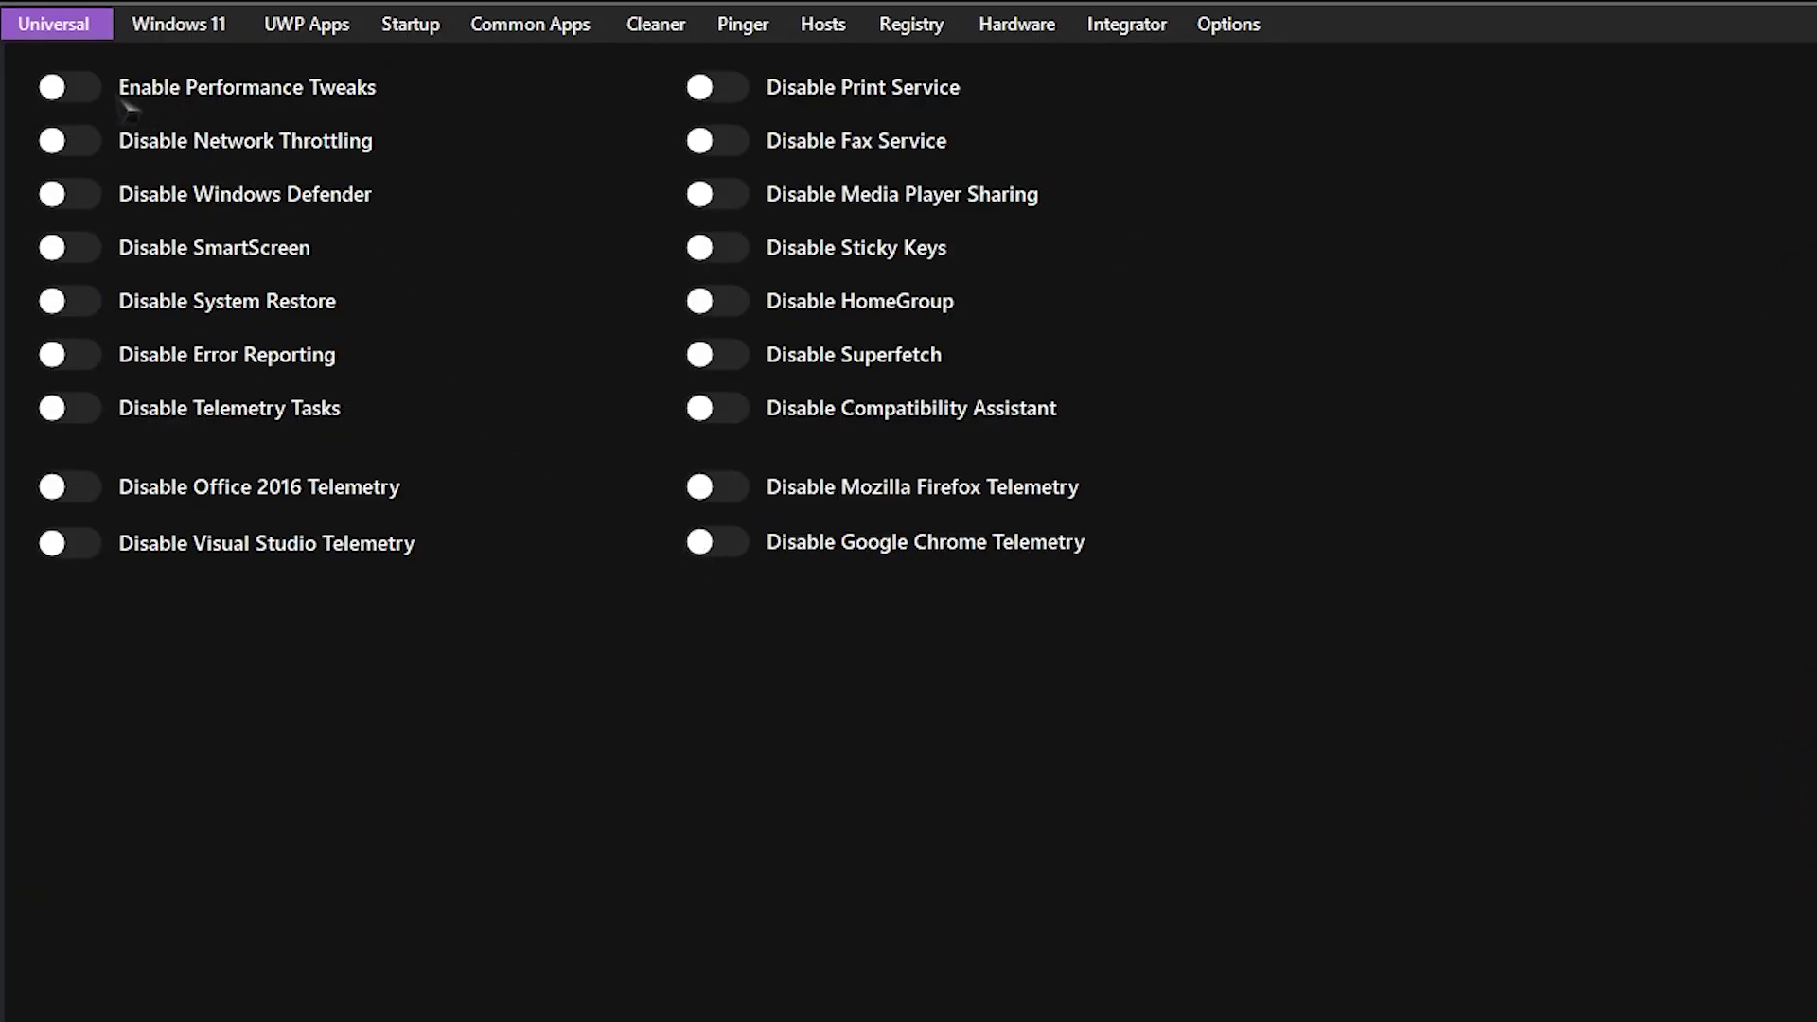
left_click(76, 88)
left_click(85, 156)
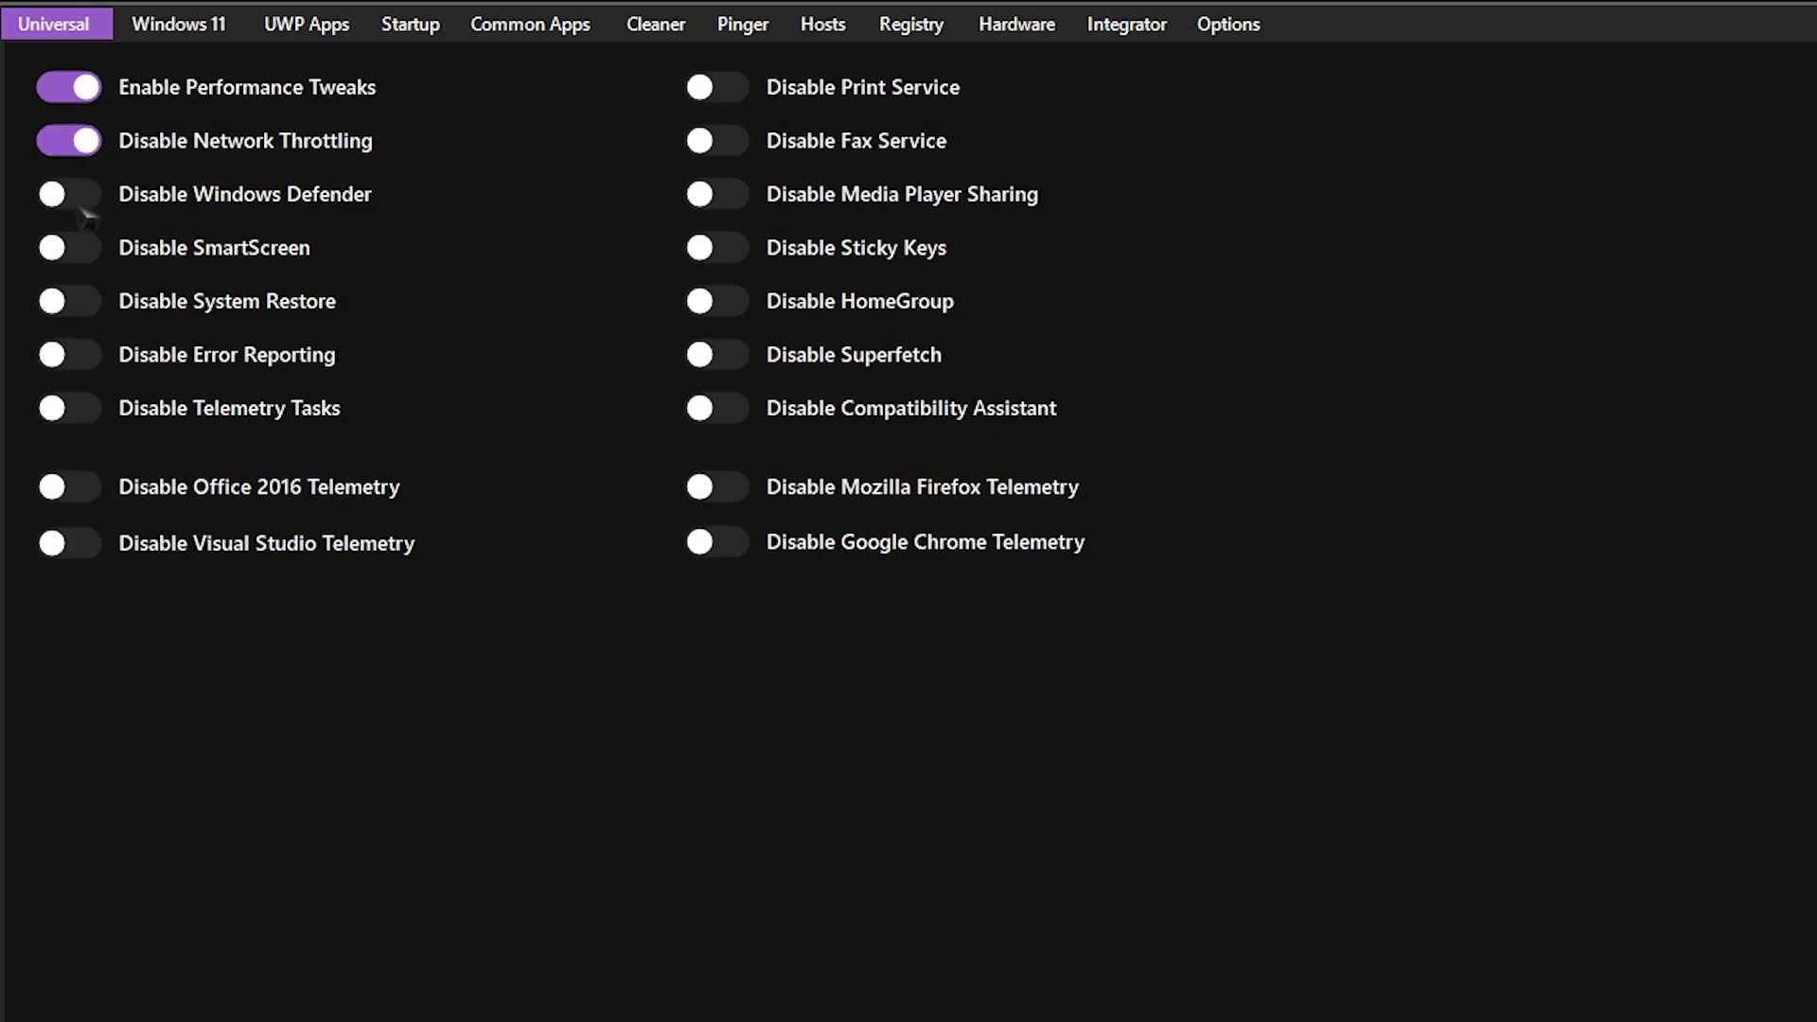
mouse_move(170, 221)
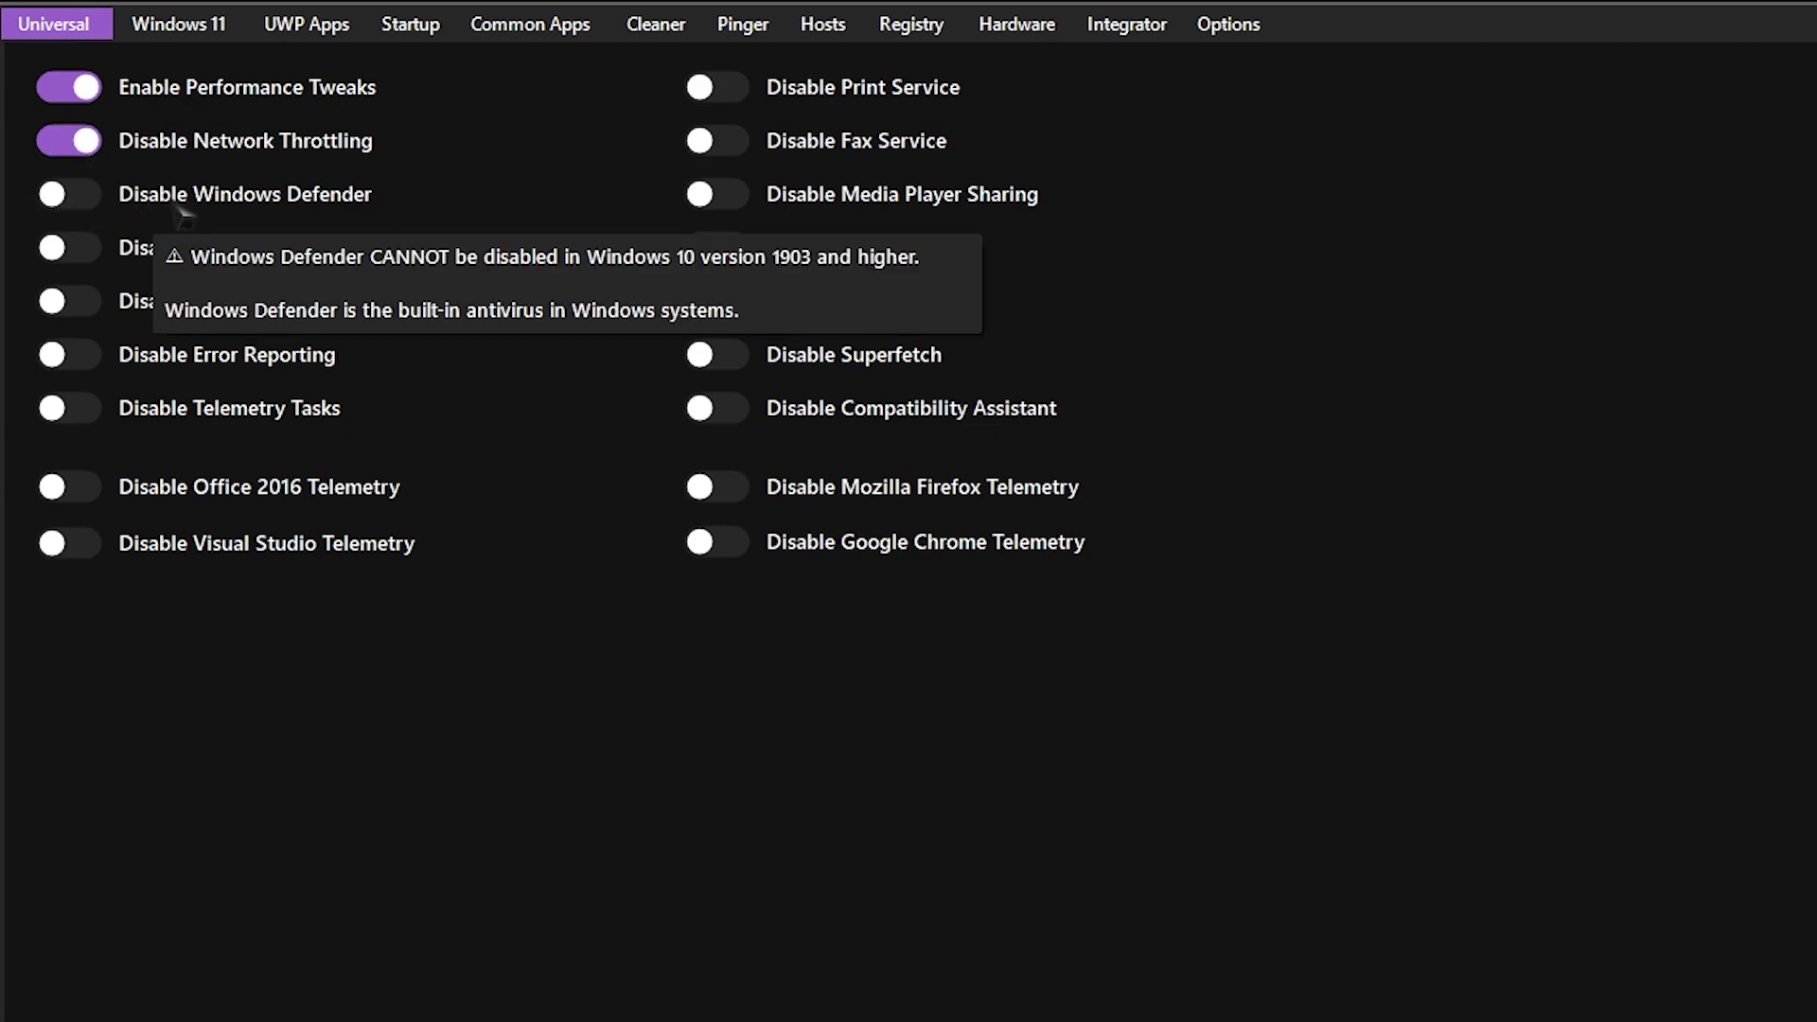
left_click(74, 248)
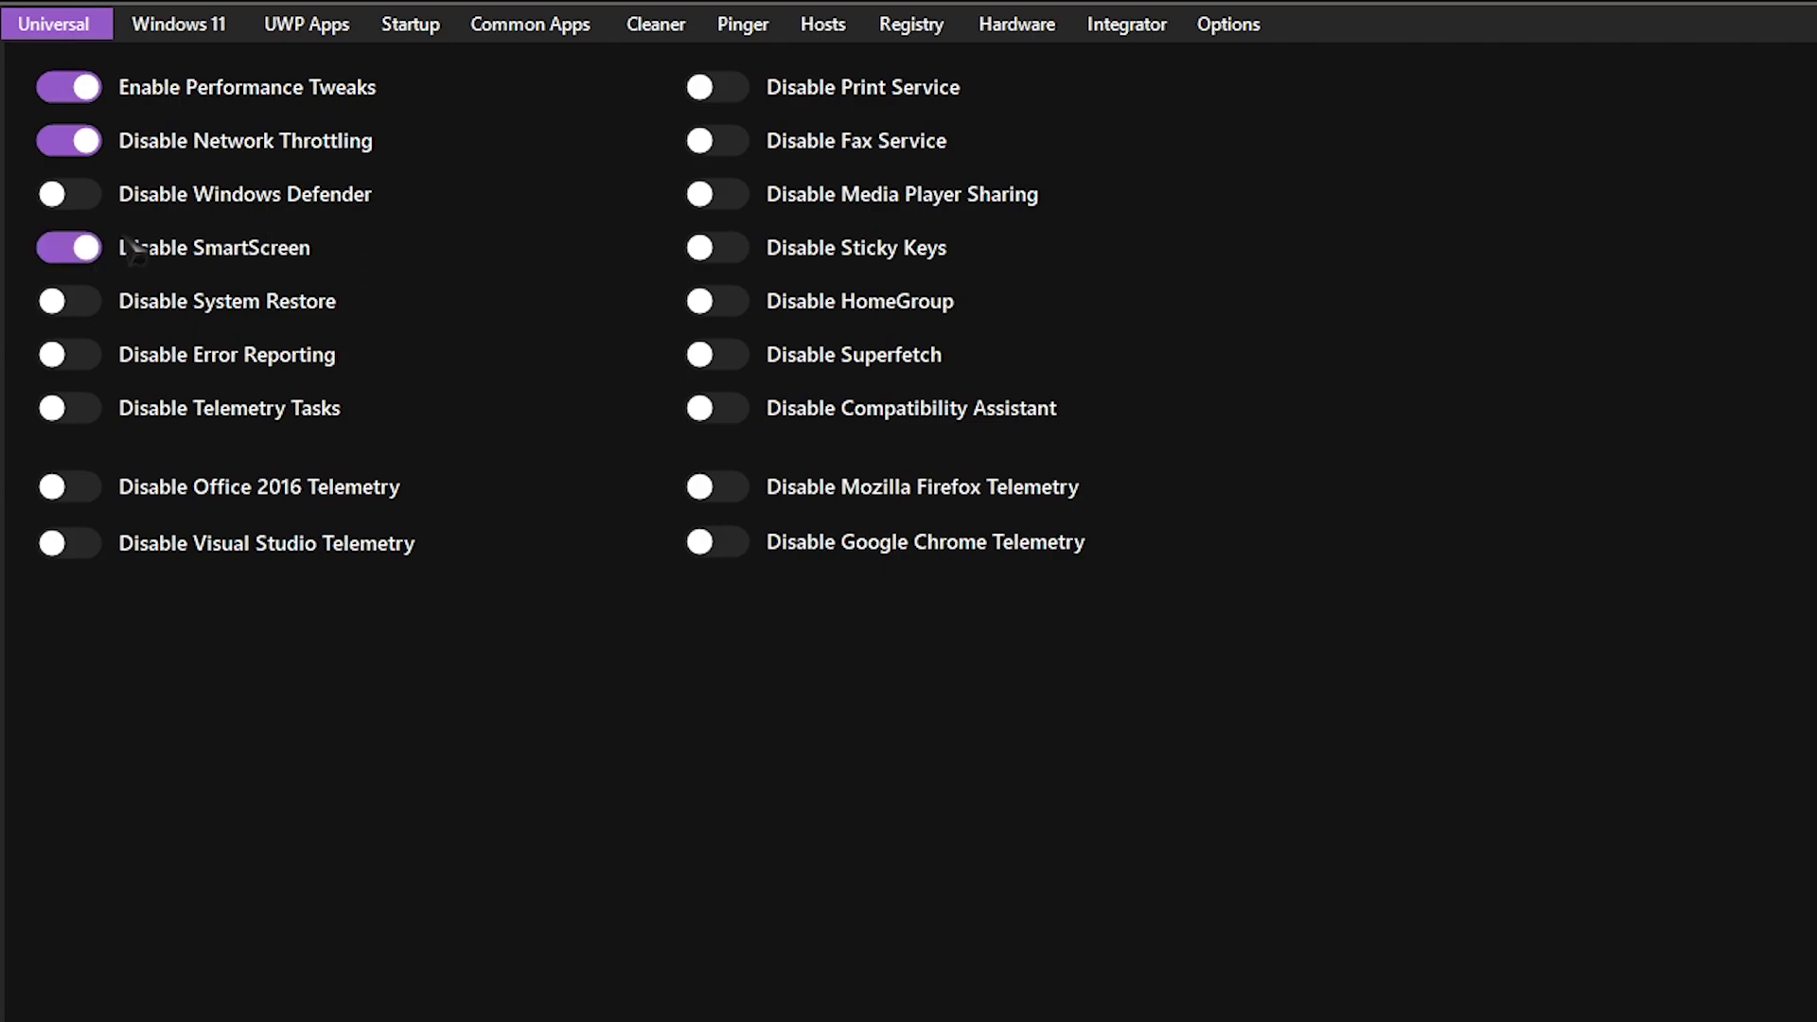
left_click(90, 313)
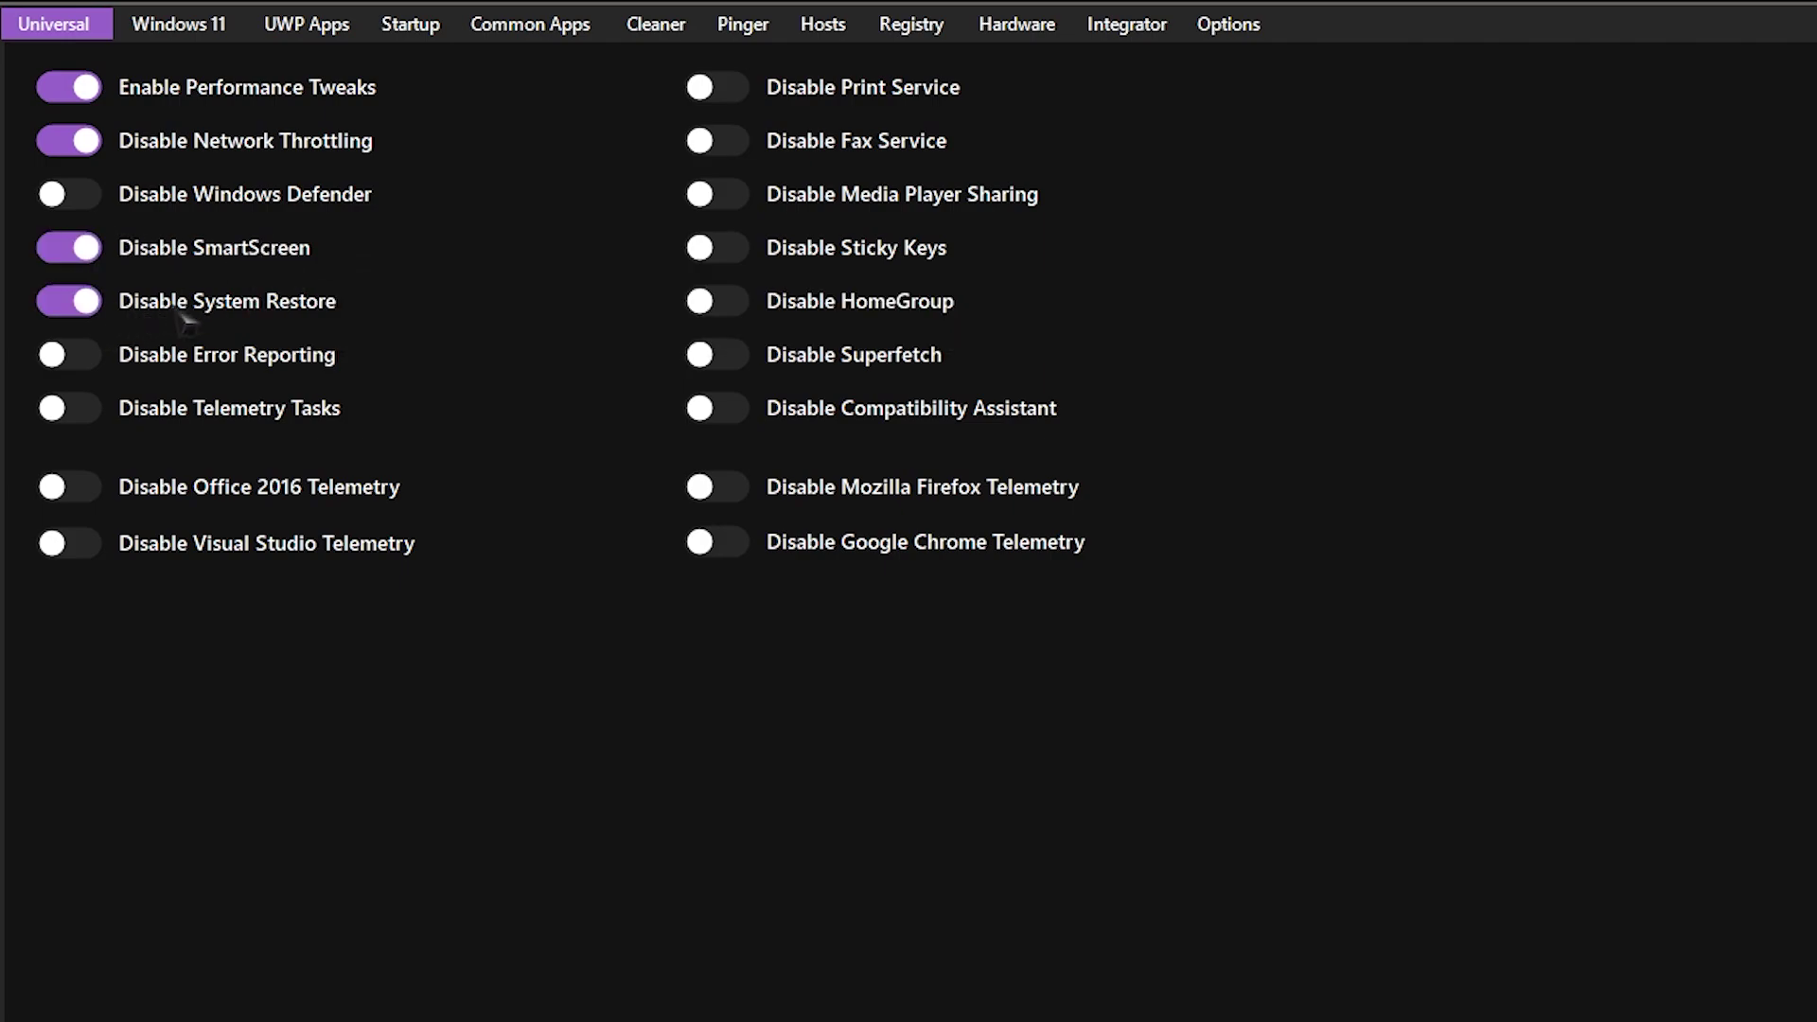
left_click(85, 360)
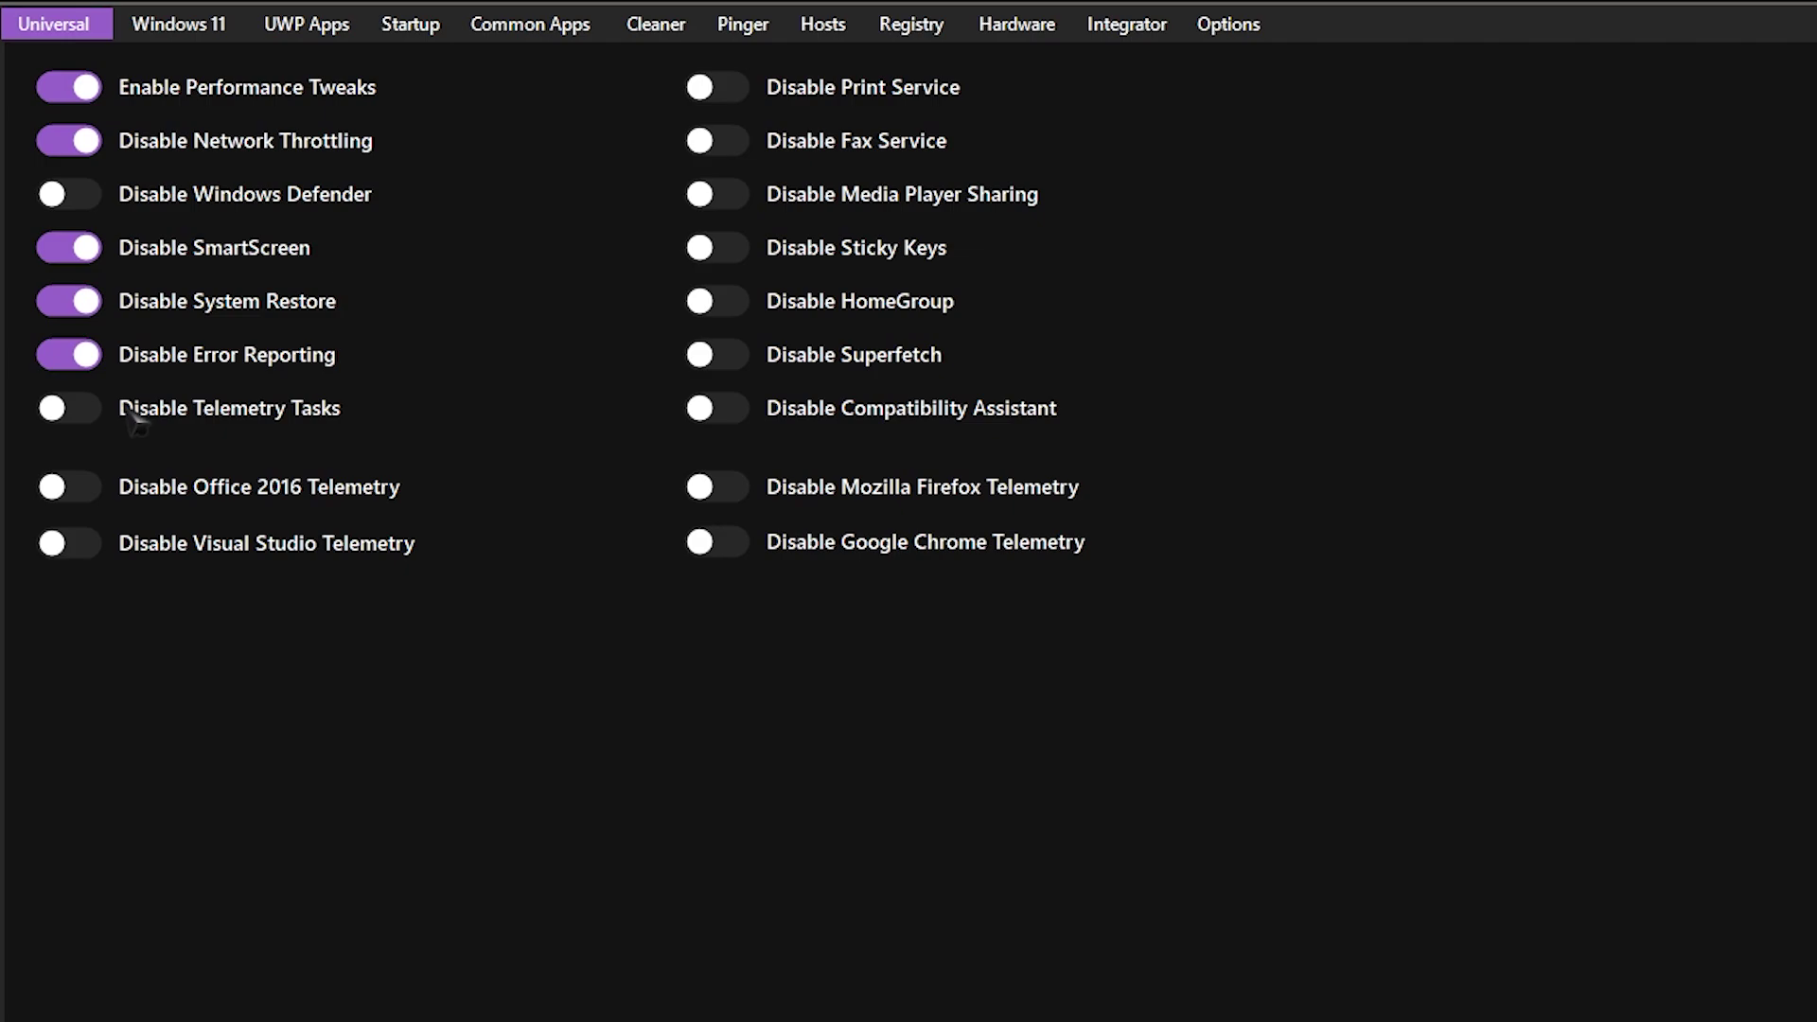
left_click(76, 409)
mouse_move(208, 488)
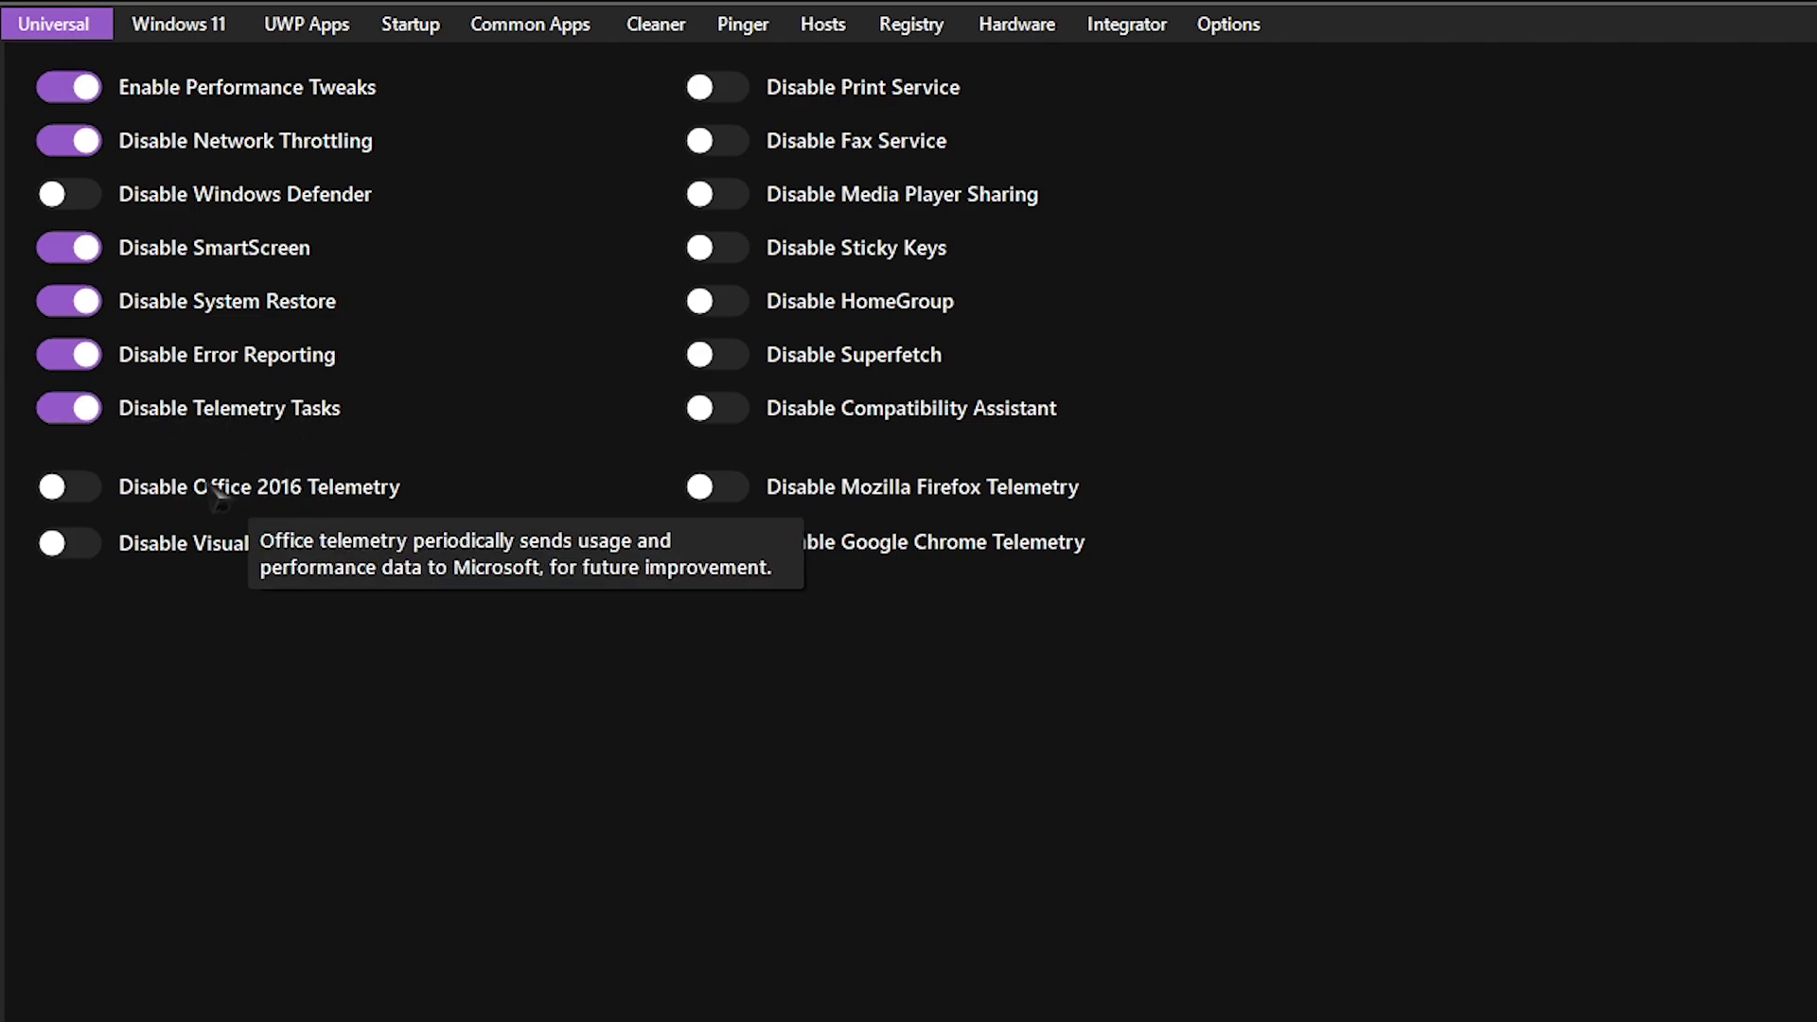
left_click(97, 487)
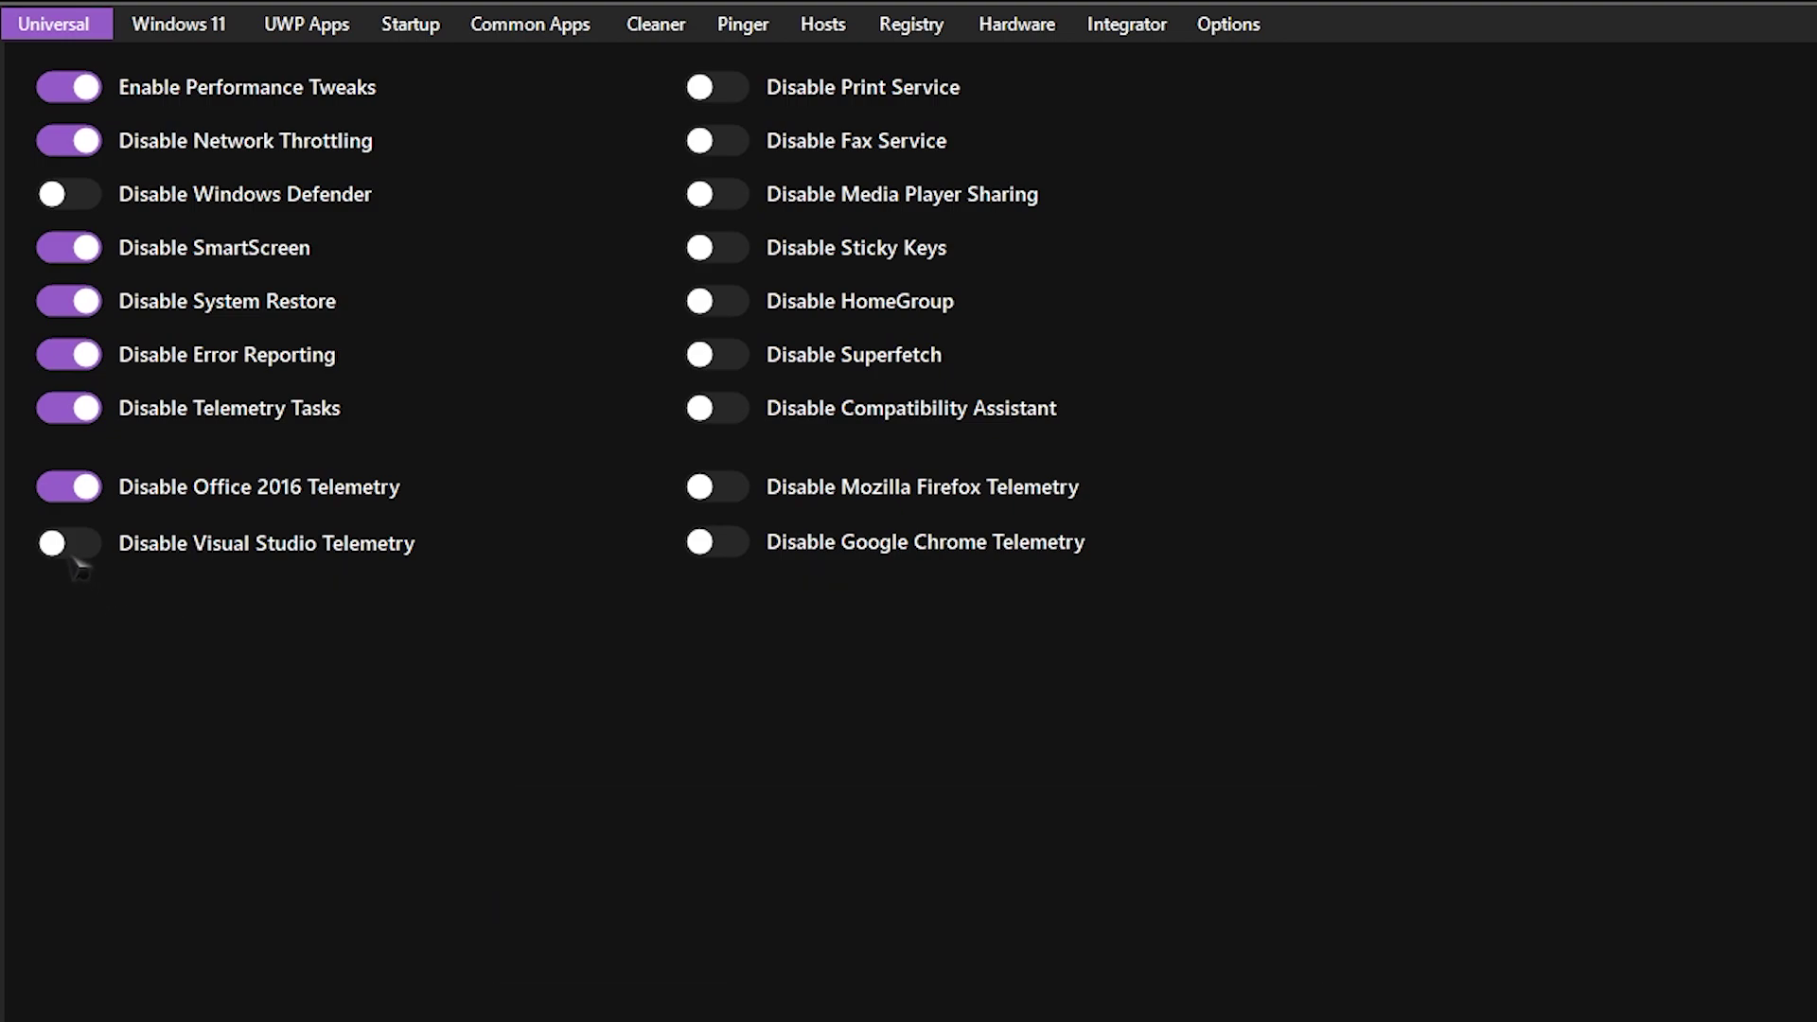
left_click(74, 547)
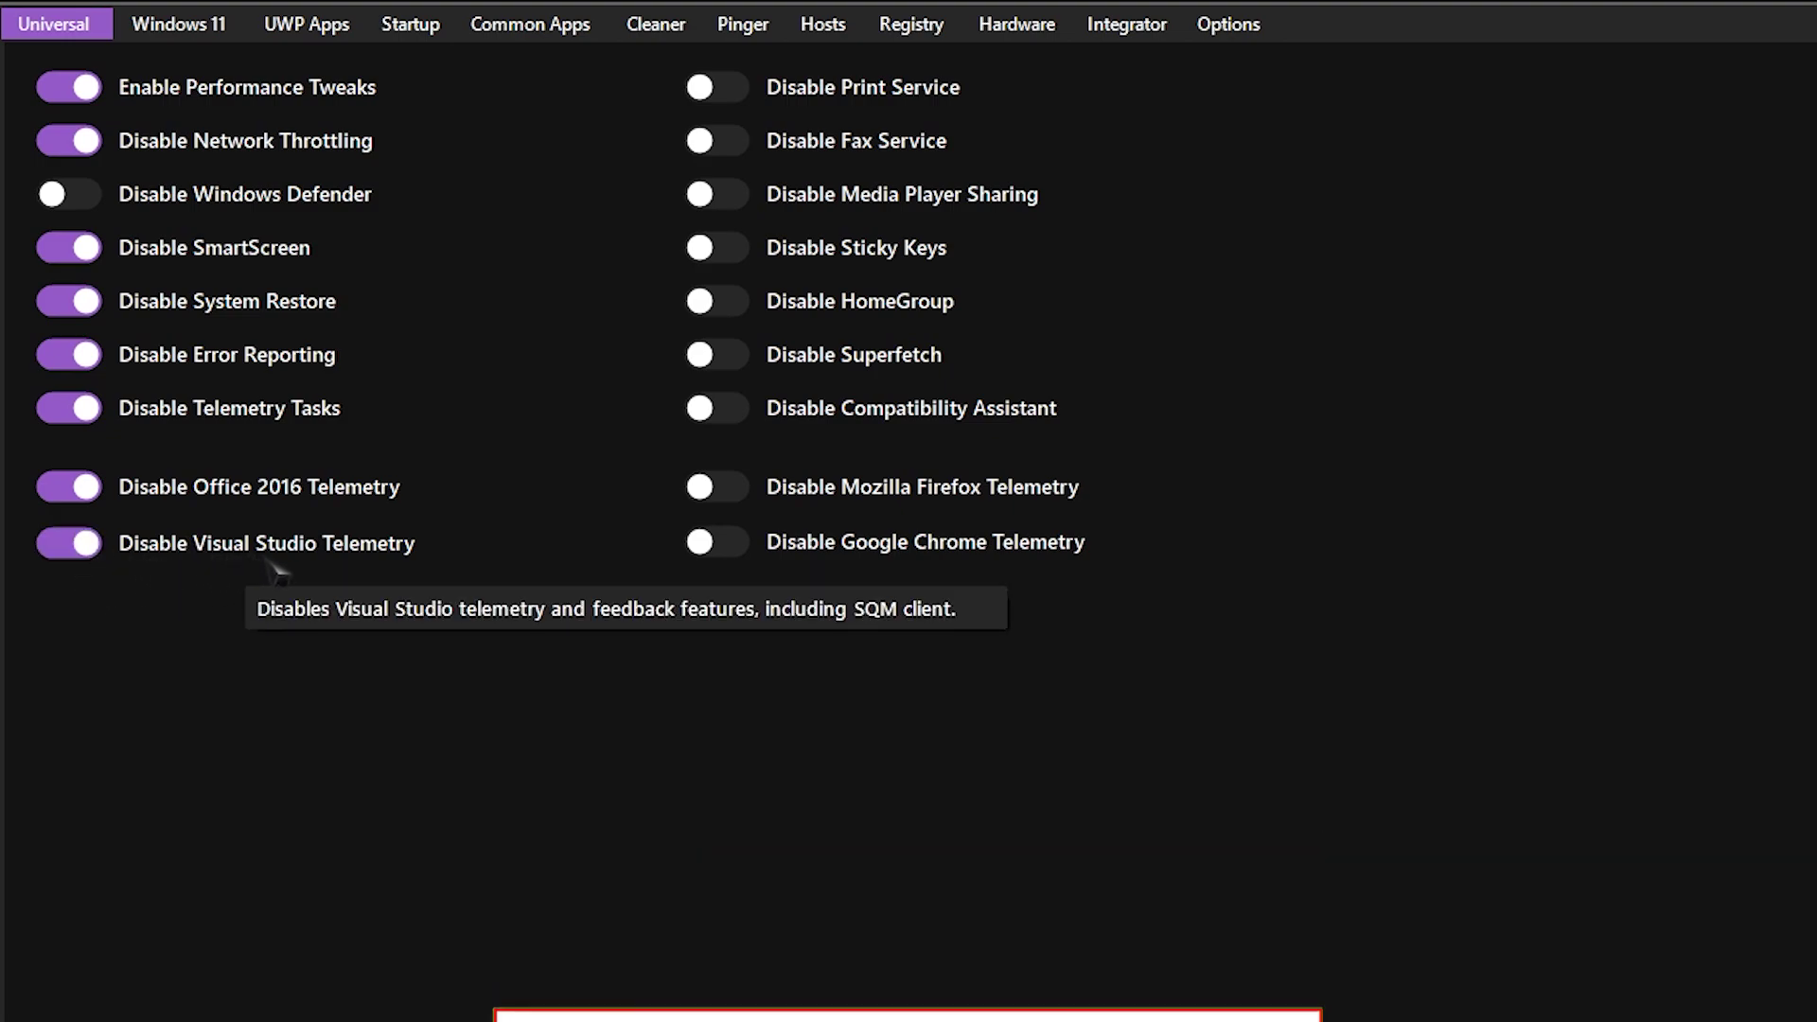
Disable print, fax, media sharing, Sticky Keys, HomeGroup, Superfetch, Compatibility Assistant and Firefox telemetry; leave Visual Studio and Chrome off
left_click(733, 88)
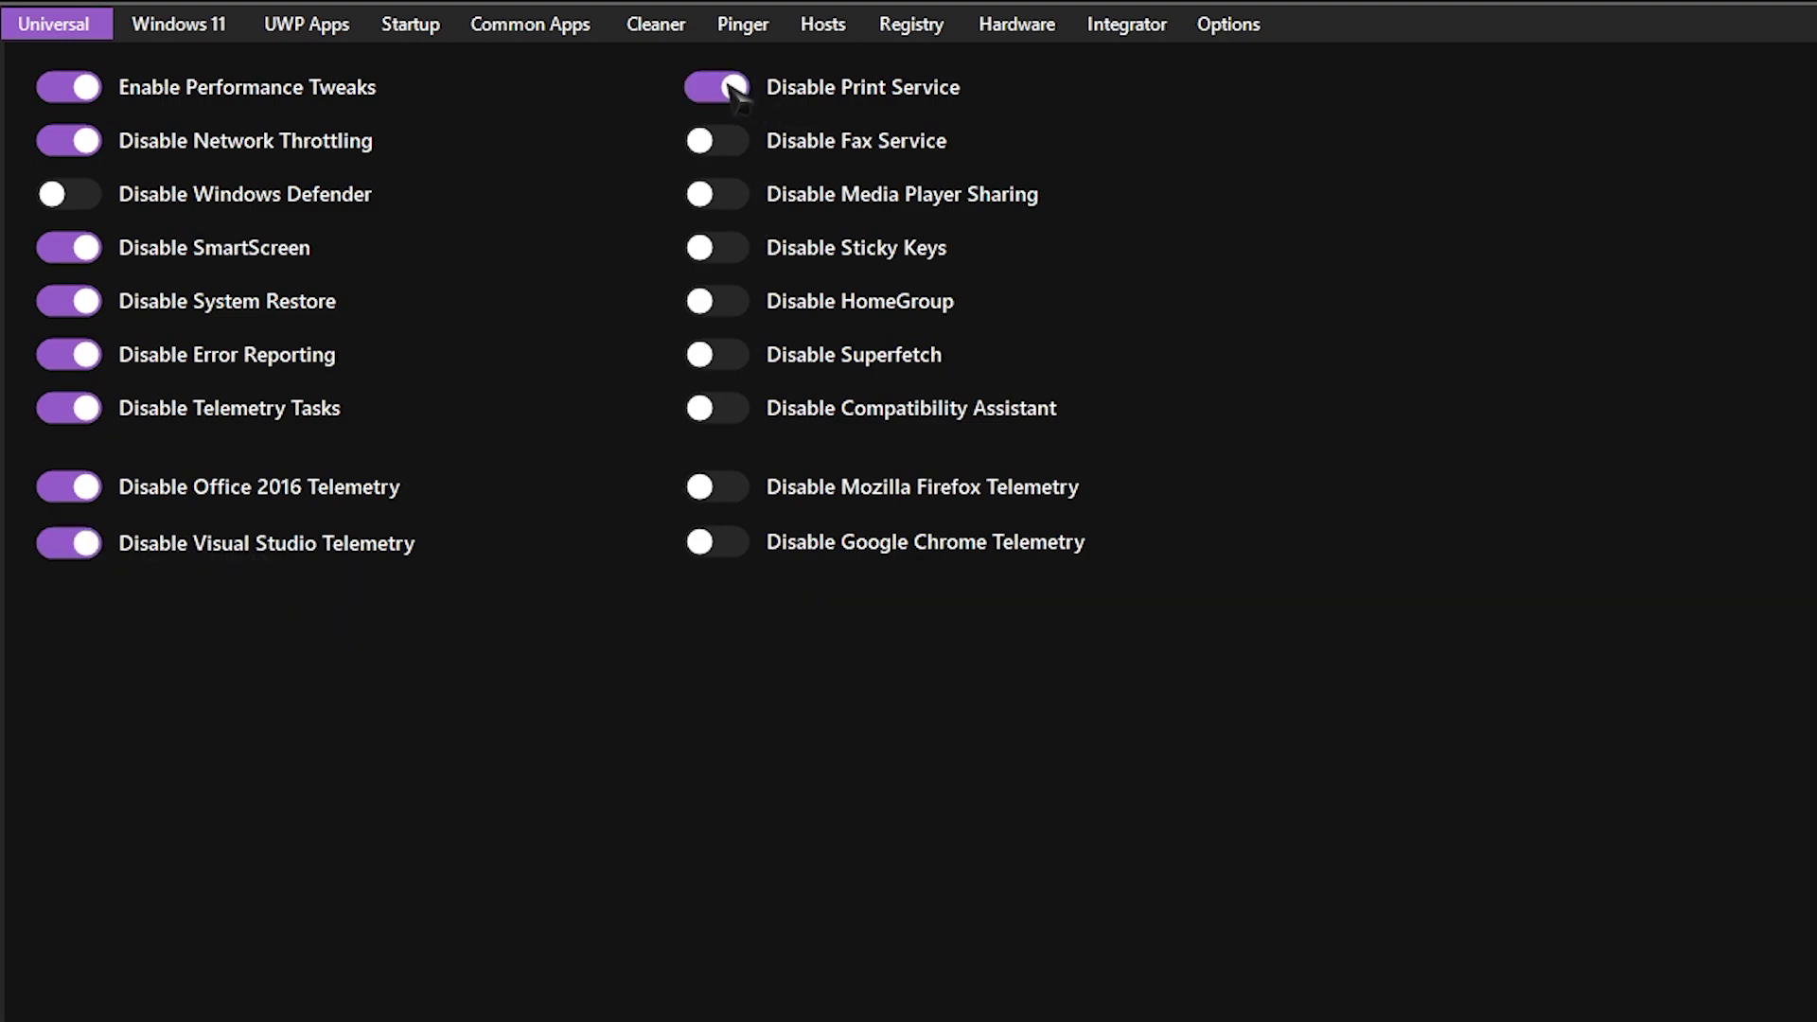
left_click(727, 141)
left_click(736, 195)
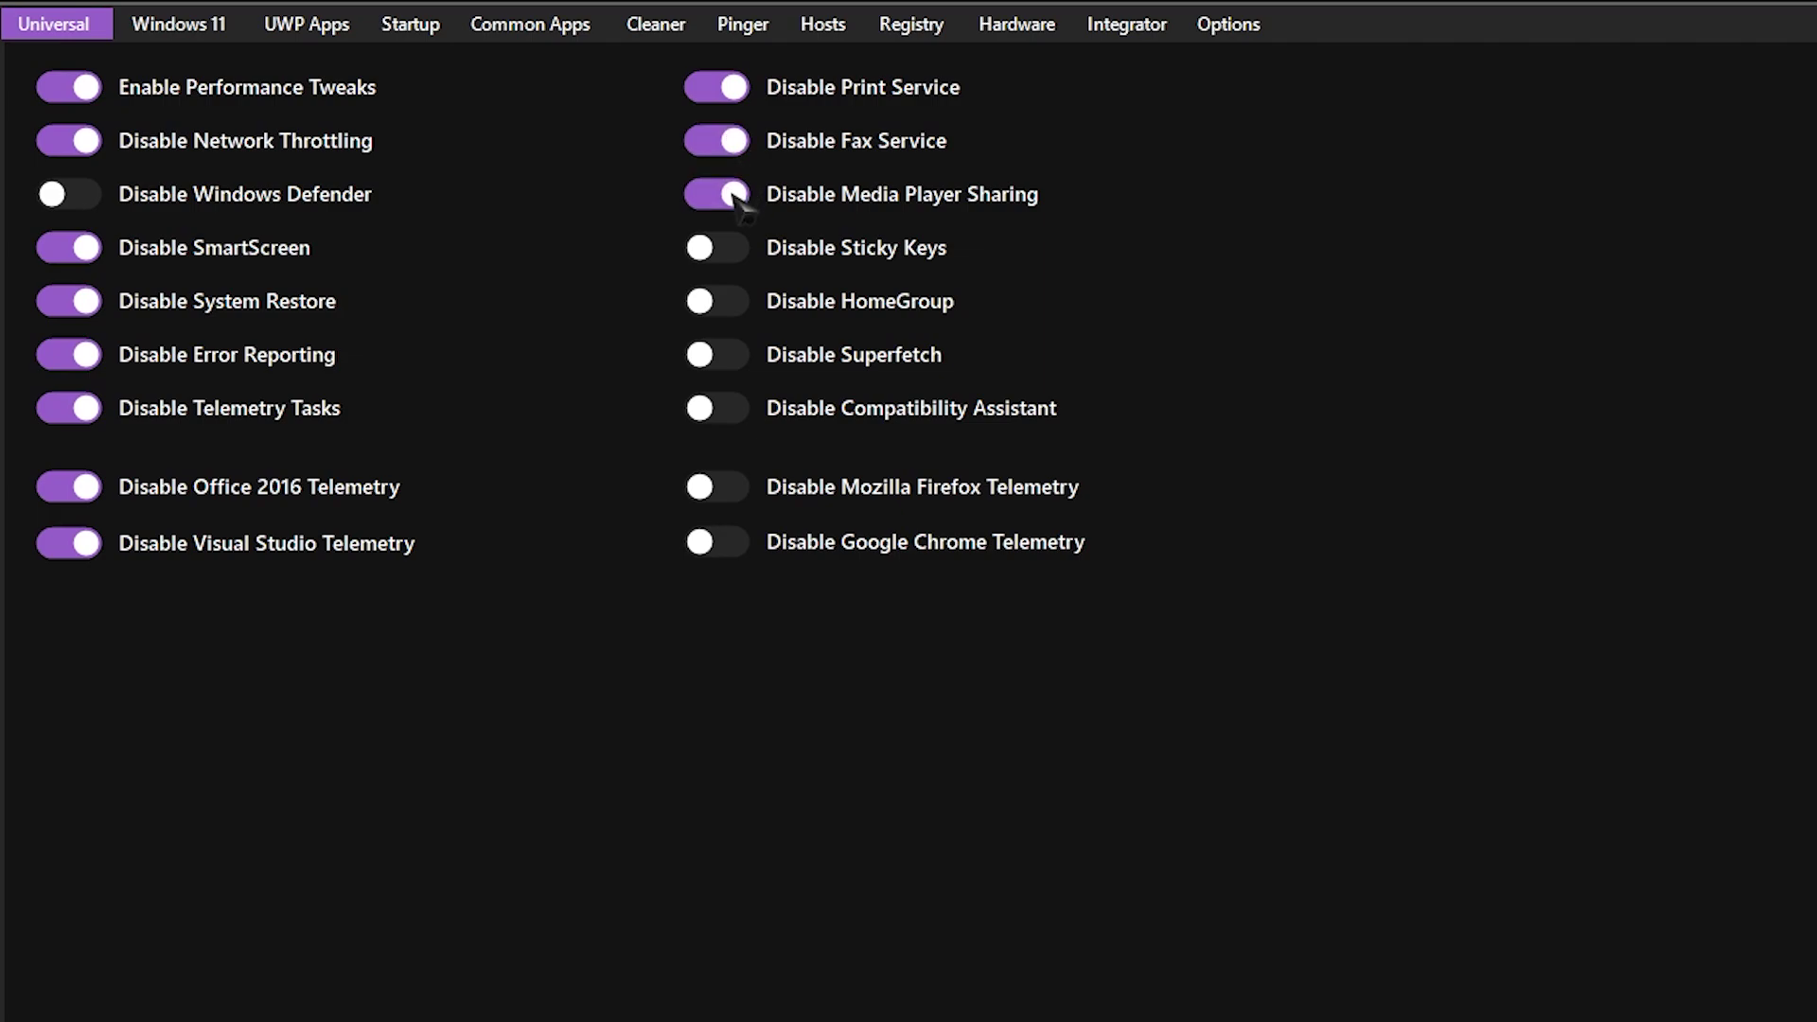
left_click(726, 260)
left_click(747, 305)
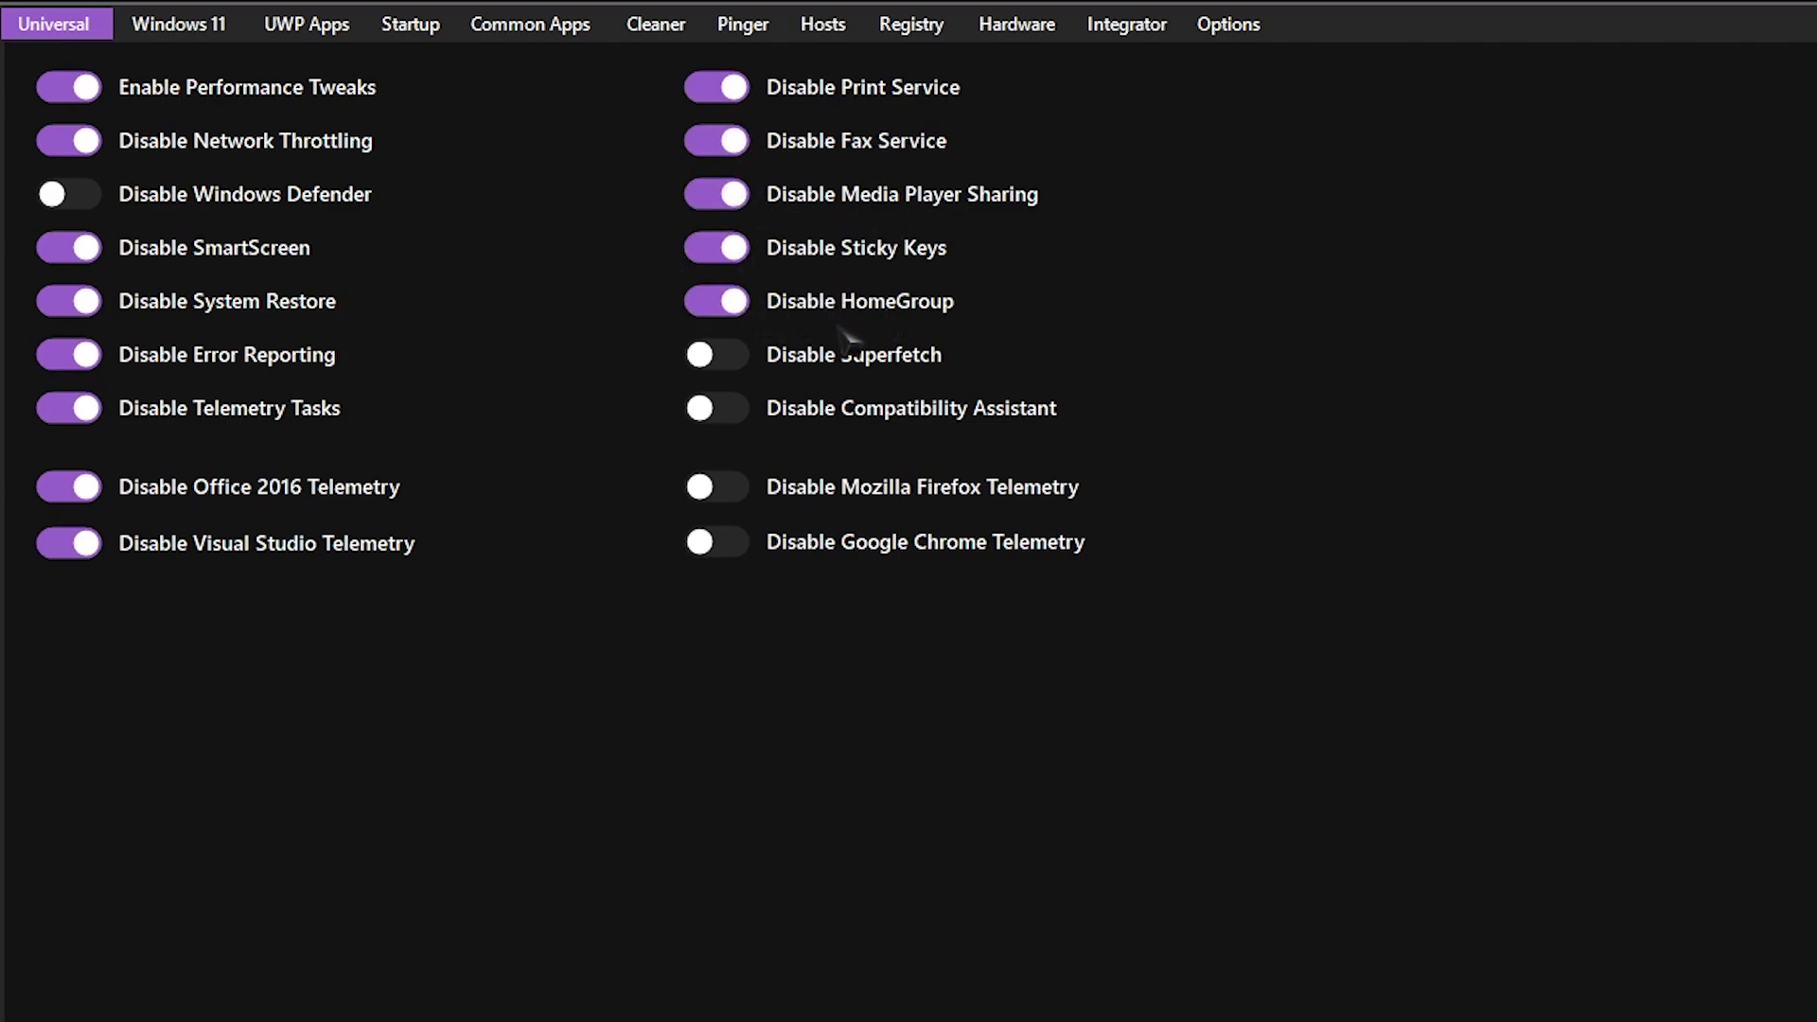
left_click(758, 358)
left_click(749, 413)
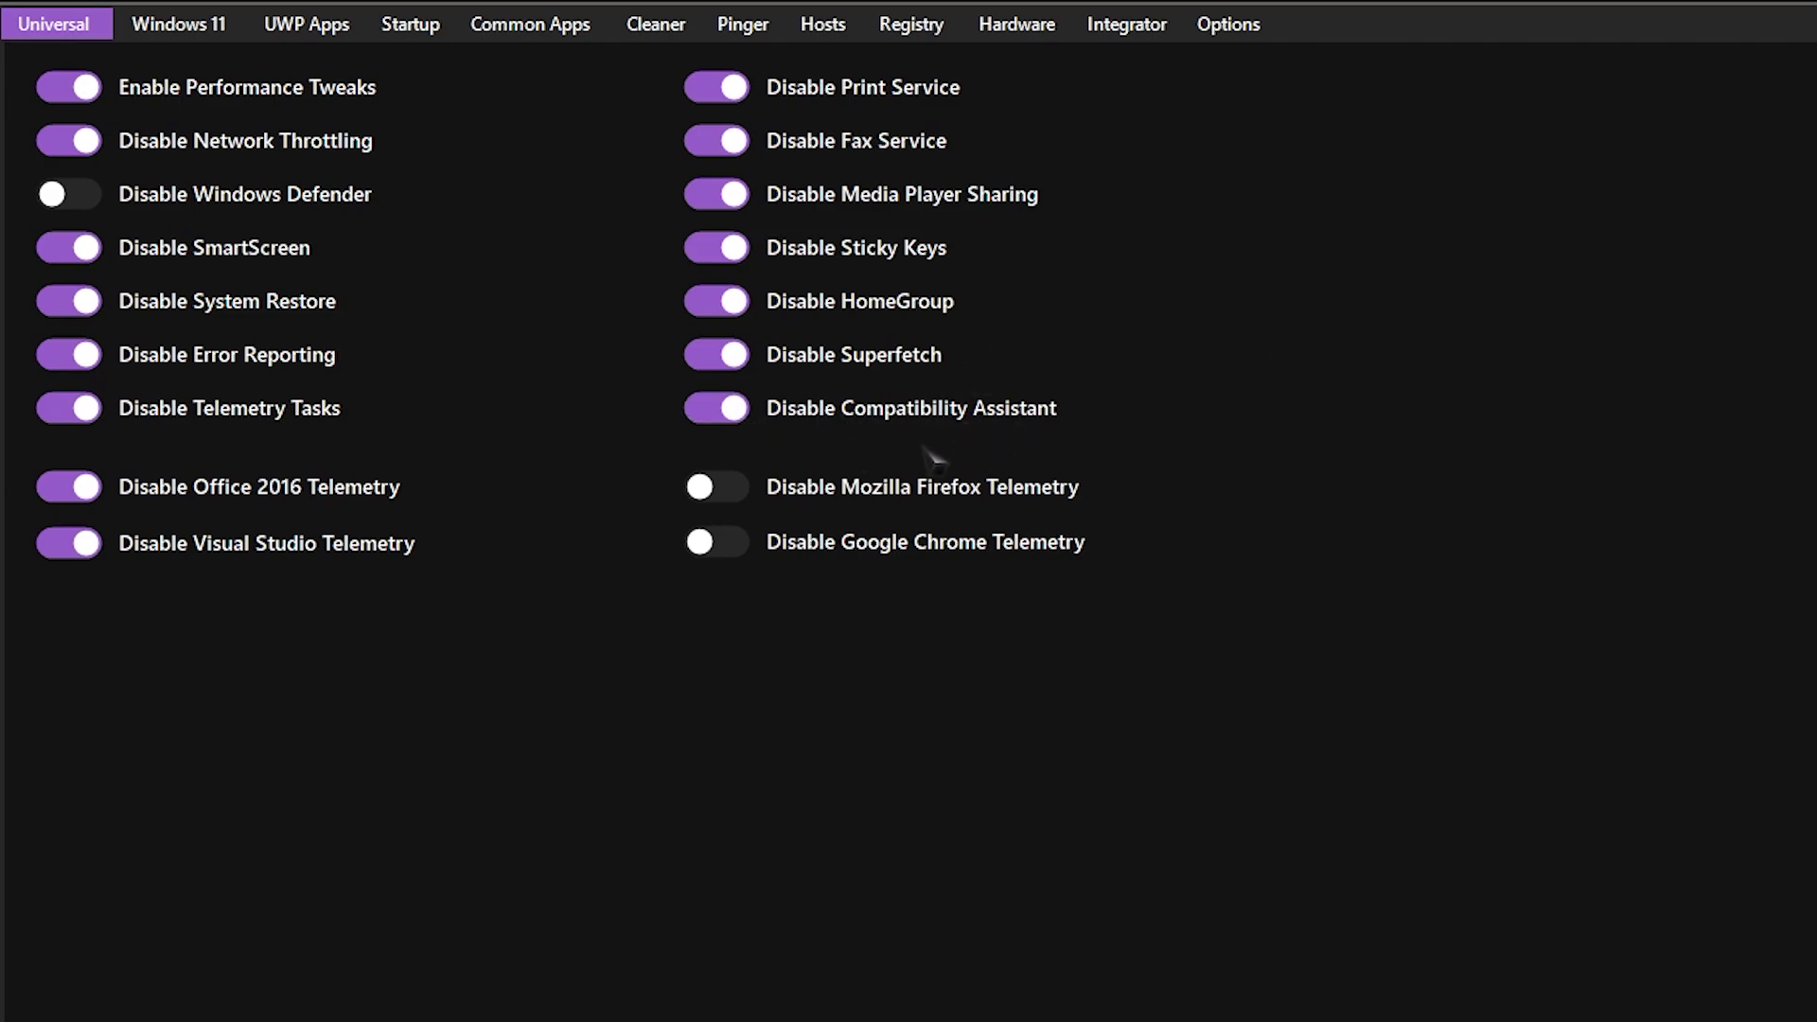
left_click(756, 494)
left_click(736, 541)
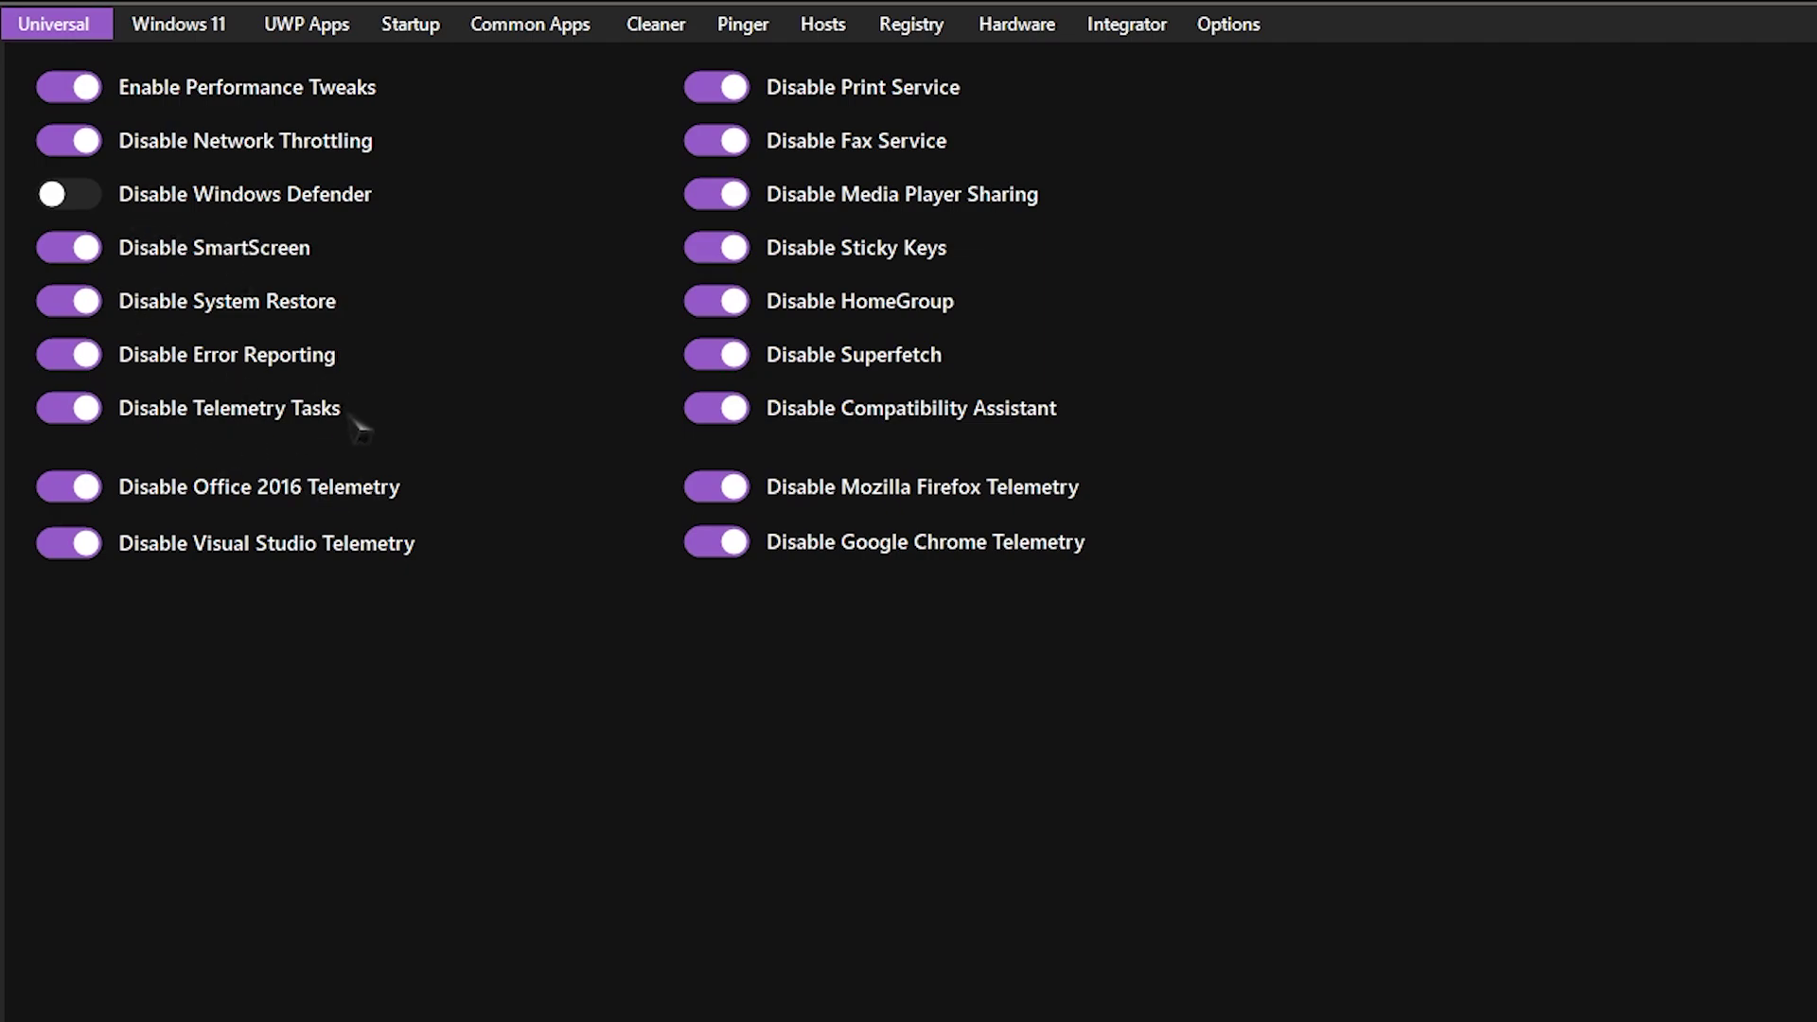
left_click(98, 546)
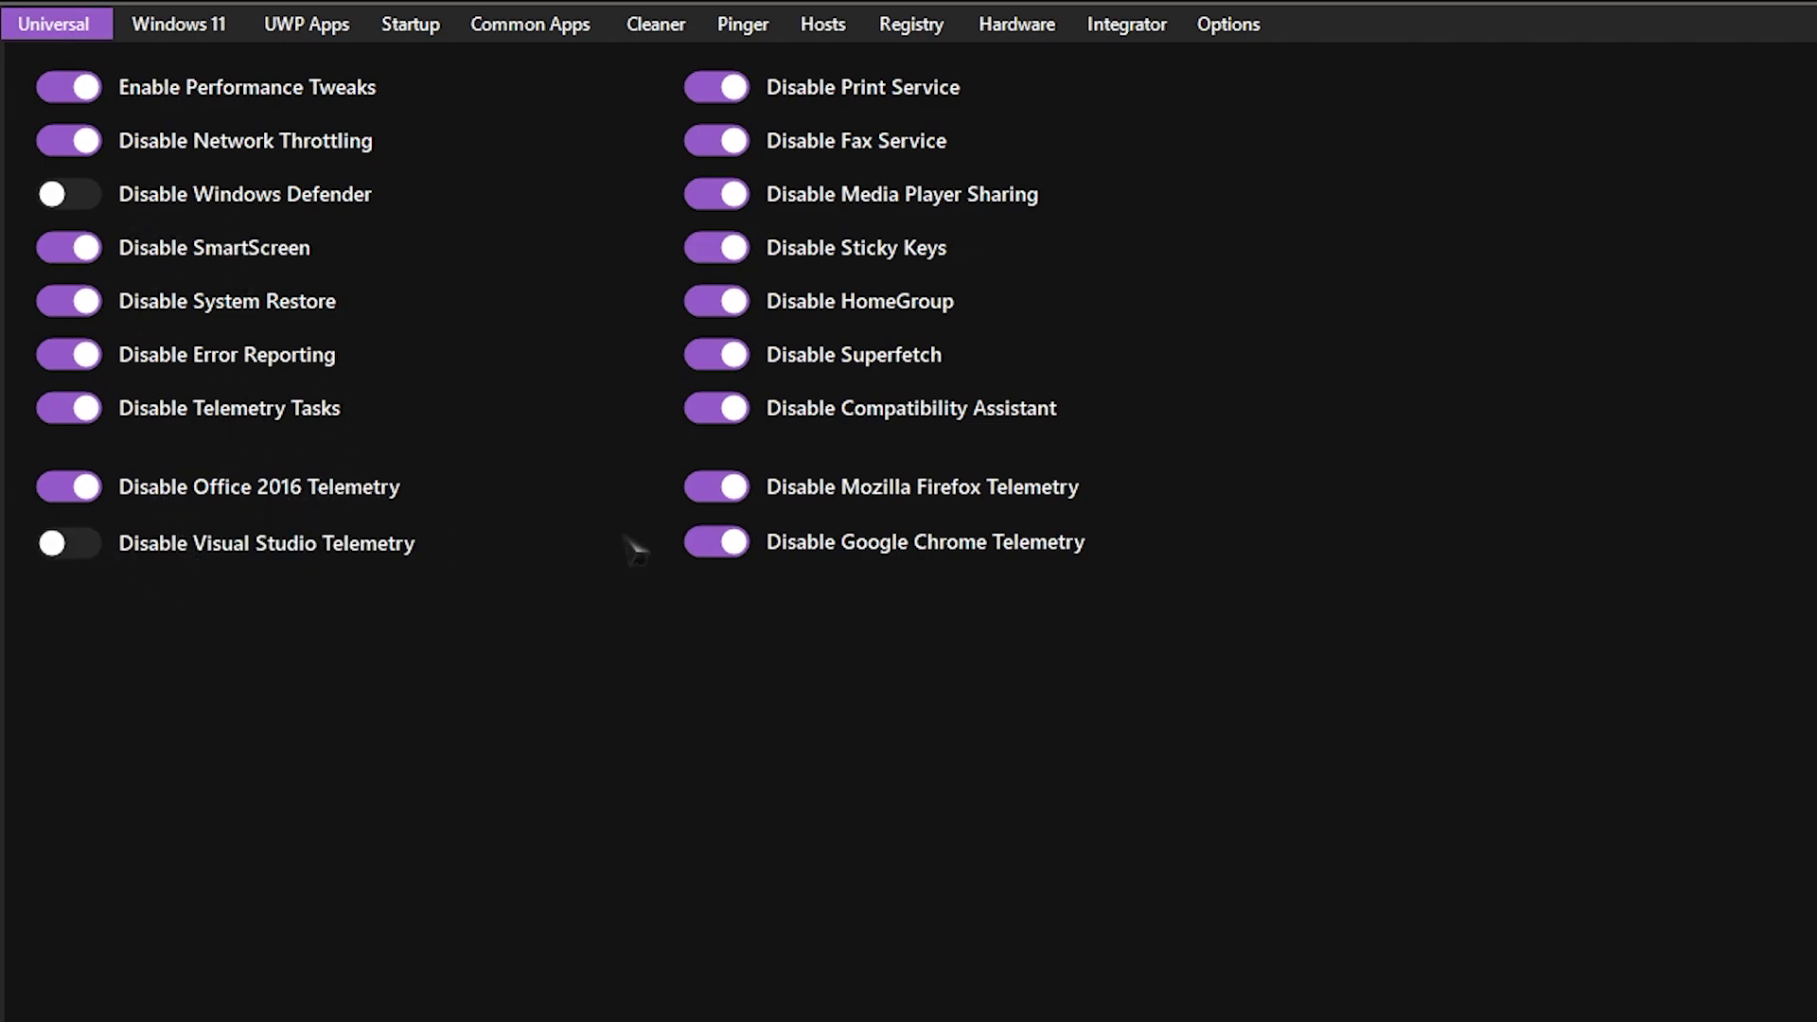
left_click(736, 556)
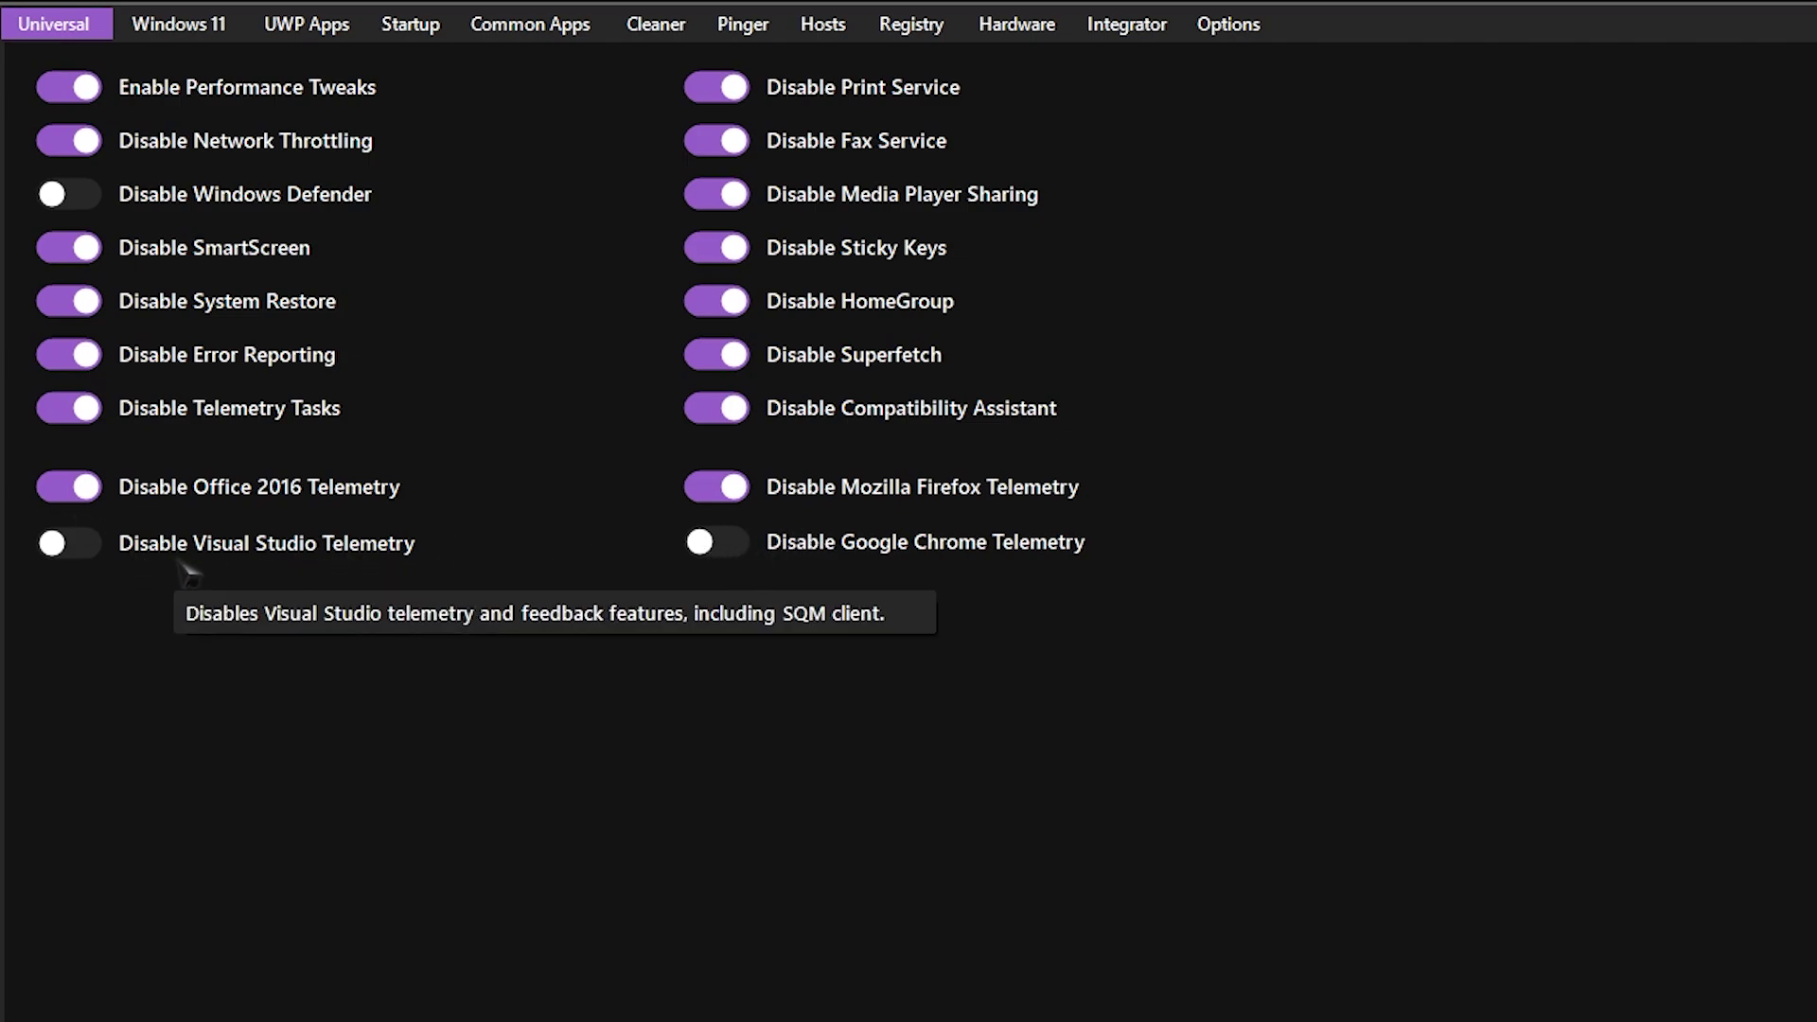
Turn on Uninstall OneDrive and disable Xbox Live, My People and Windows Ink, keeping spell checking
left_click(181, 23)
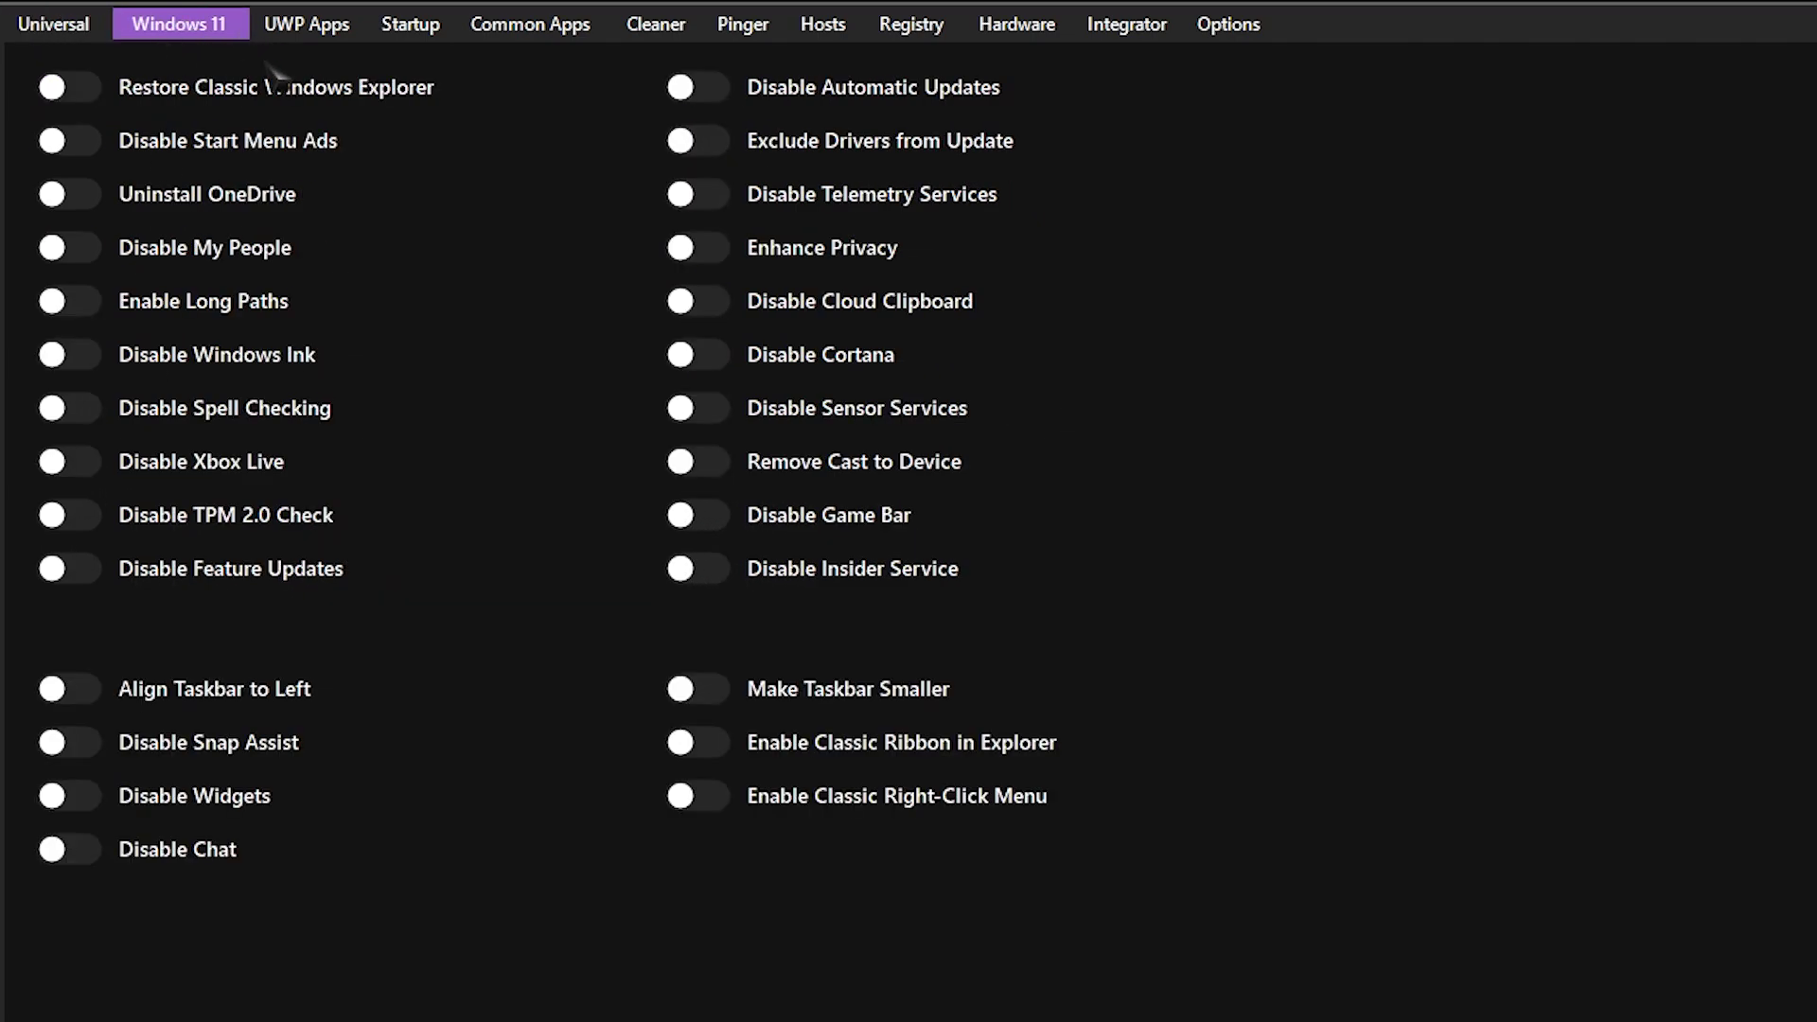
left_click(76, 201)
left_click(79, 469)
left_click(64, 421)
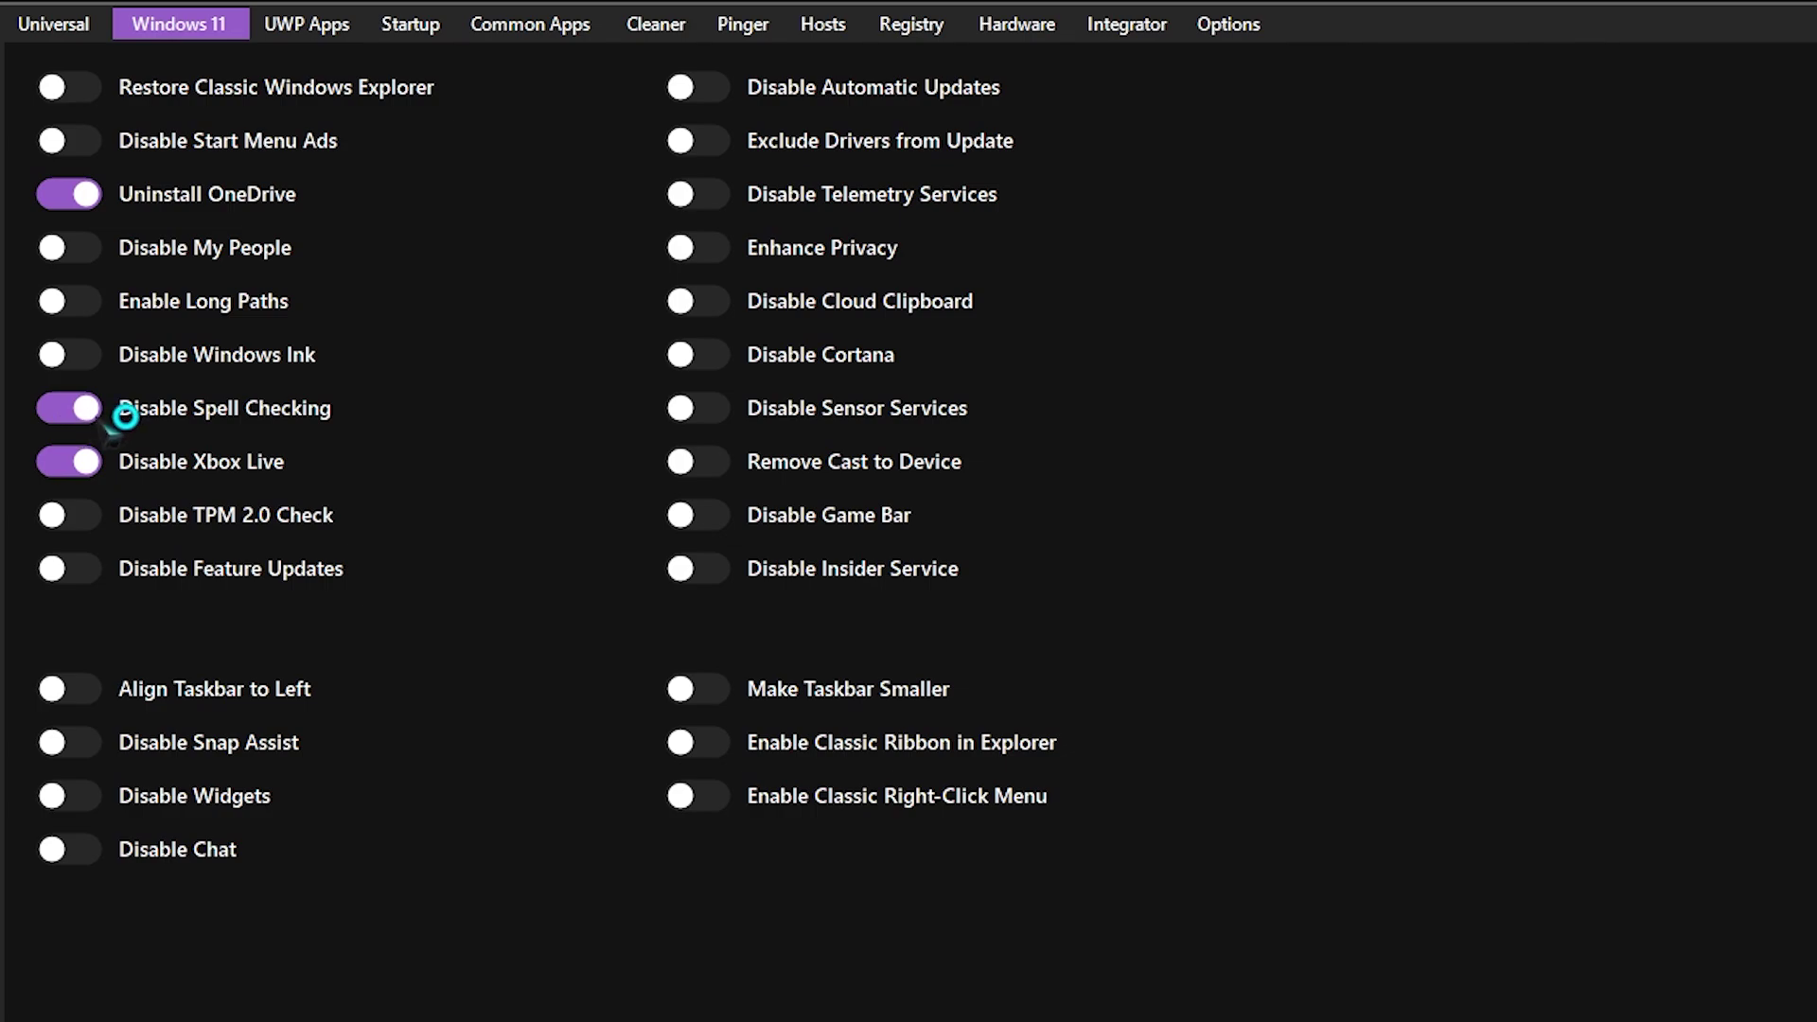
left_click(108, 420)
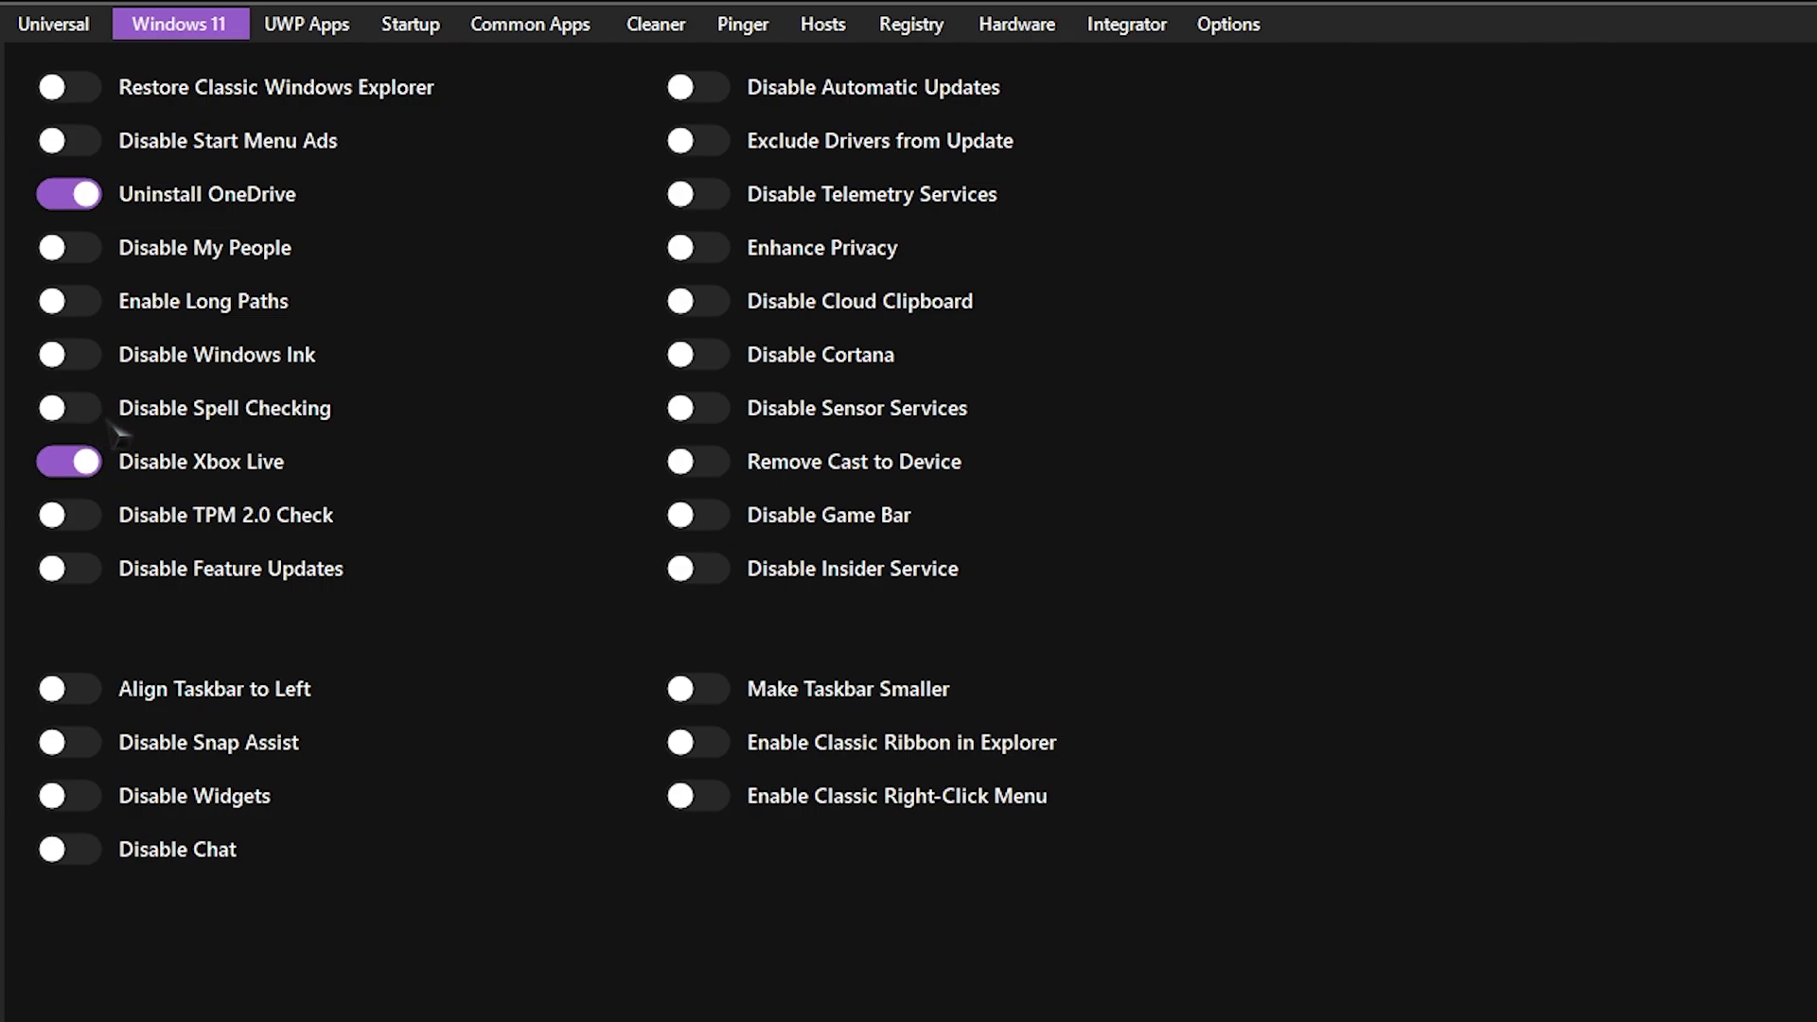
left_click(84, 248)
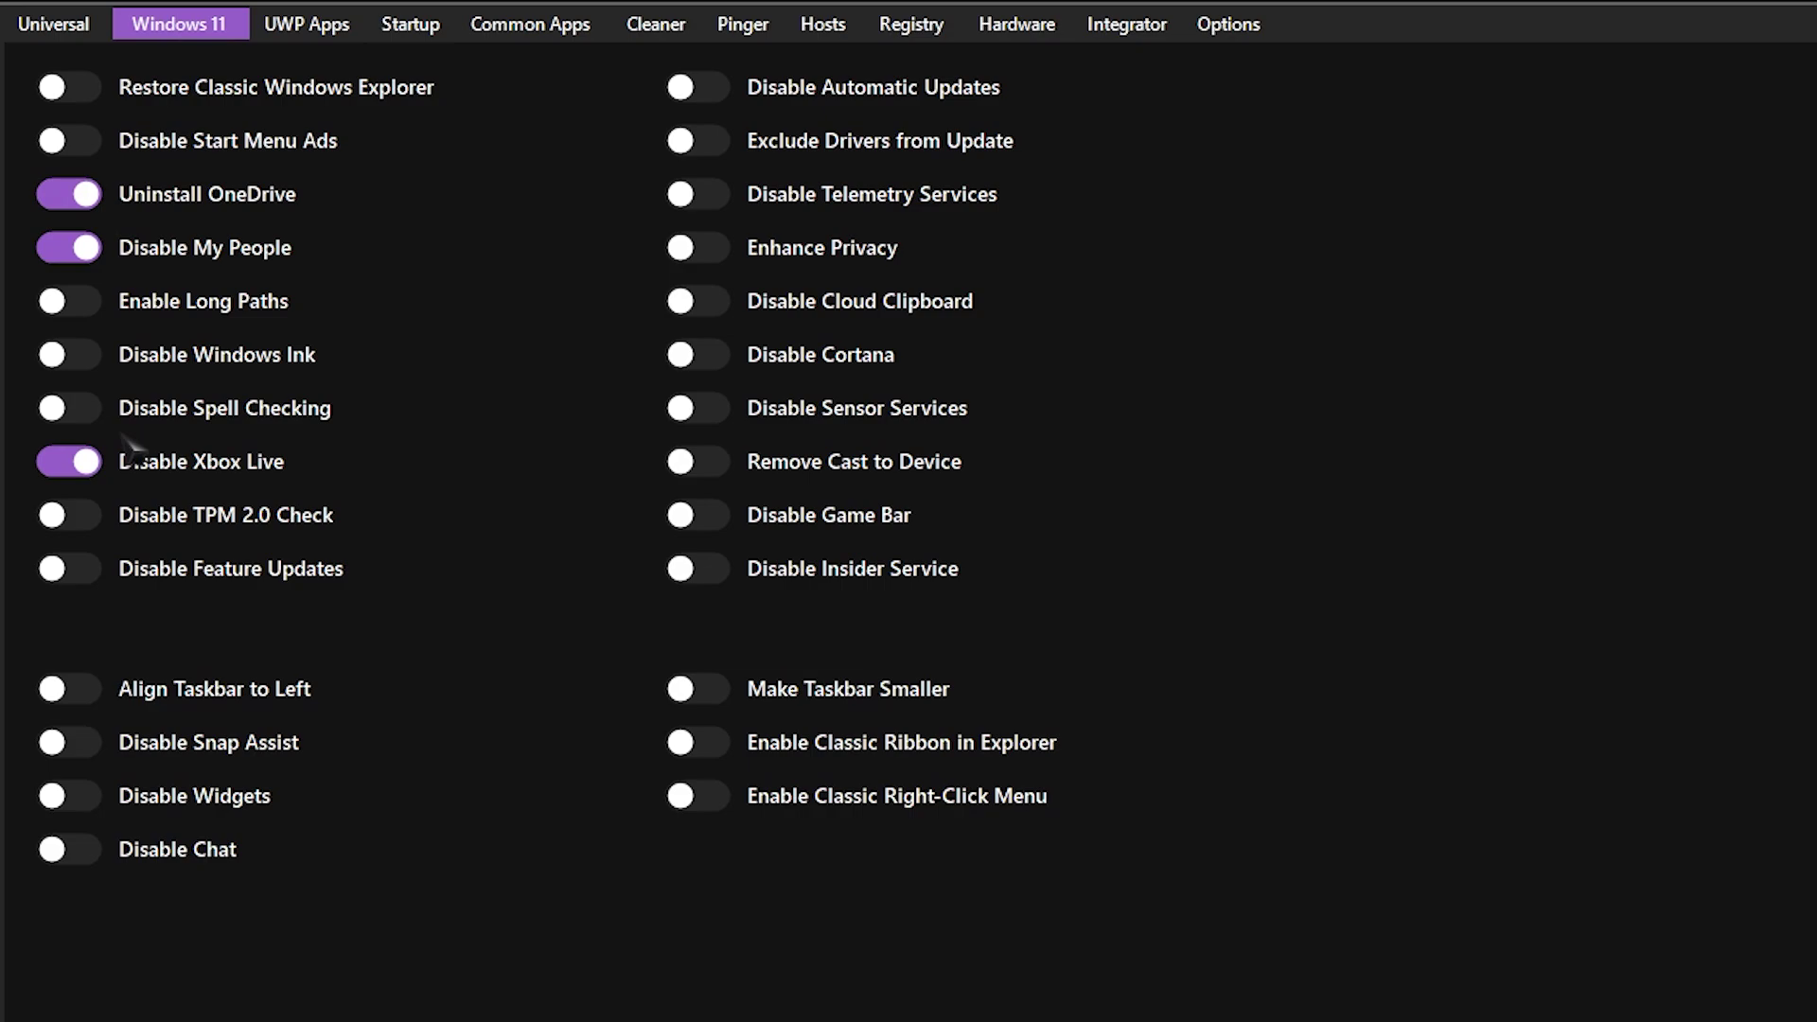
left_click(95, 362)
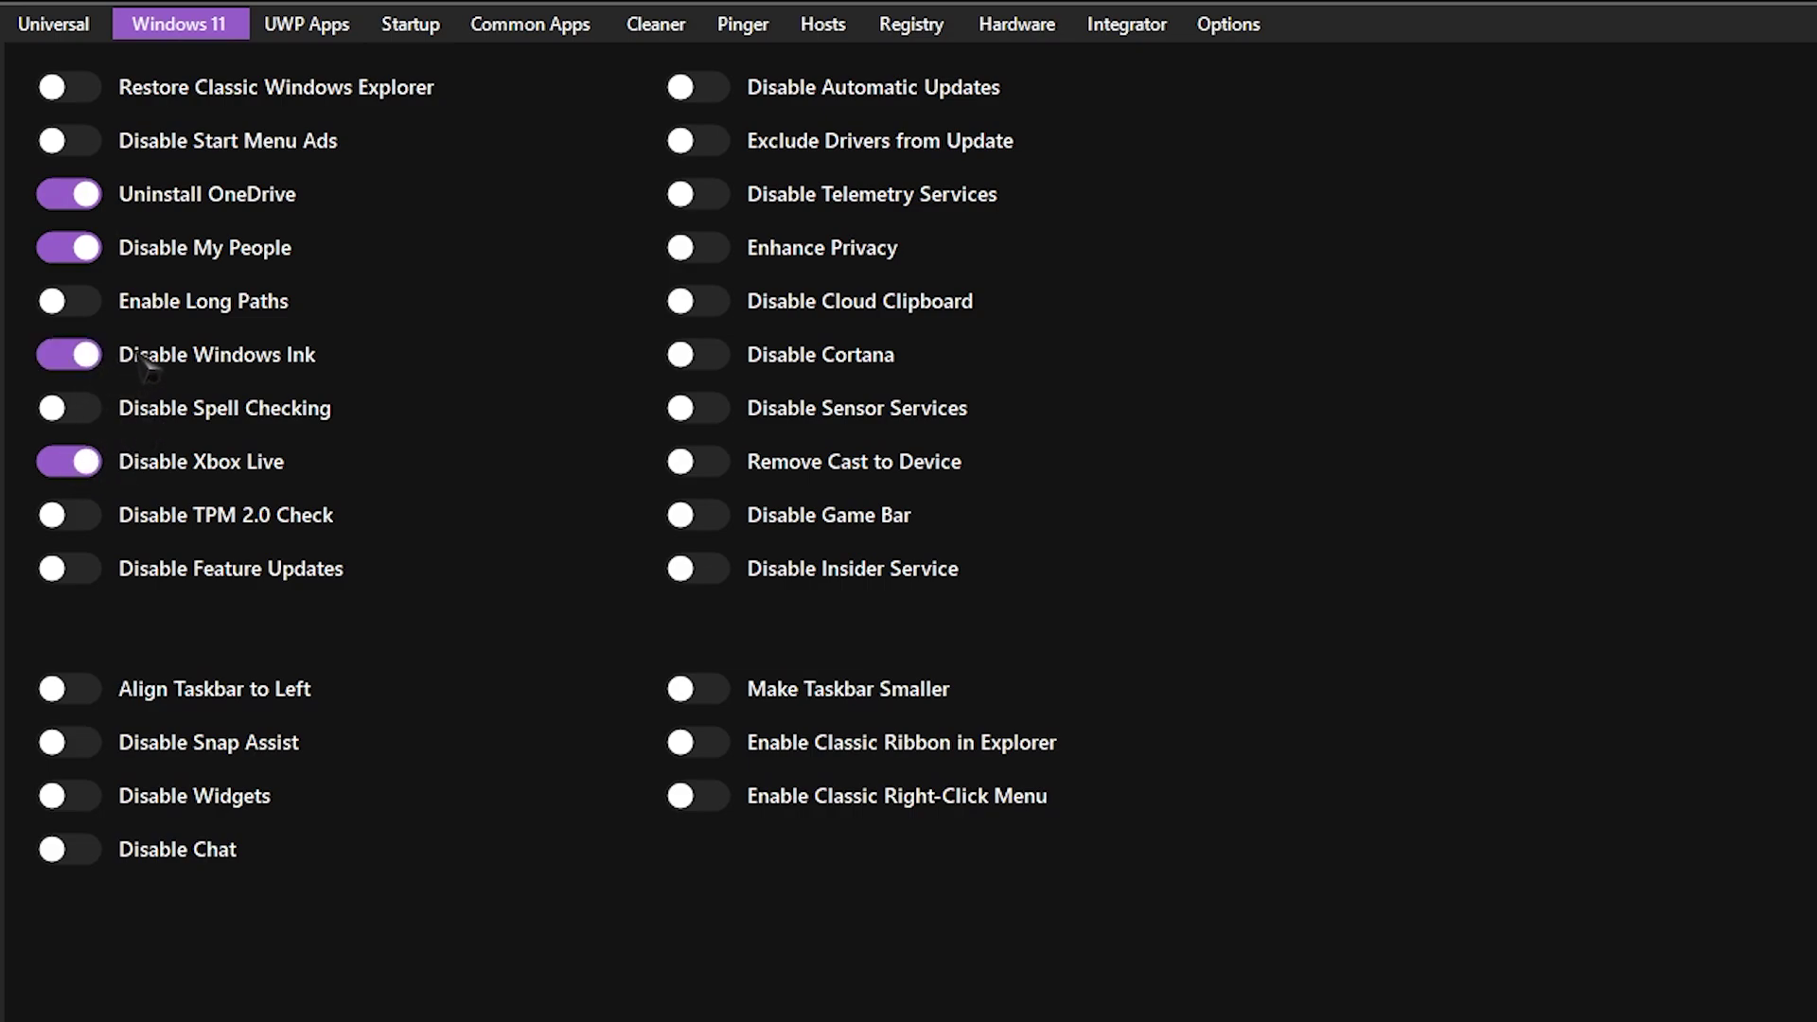
Enable Enhance Privacy and disable Insider Service, Game Bar, Cast to Device, sensors and Cortana
left_click(717, 269)
left_click(708, 147)
left_click(765, 150)
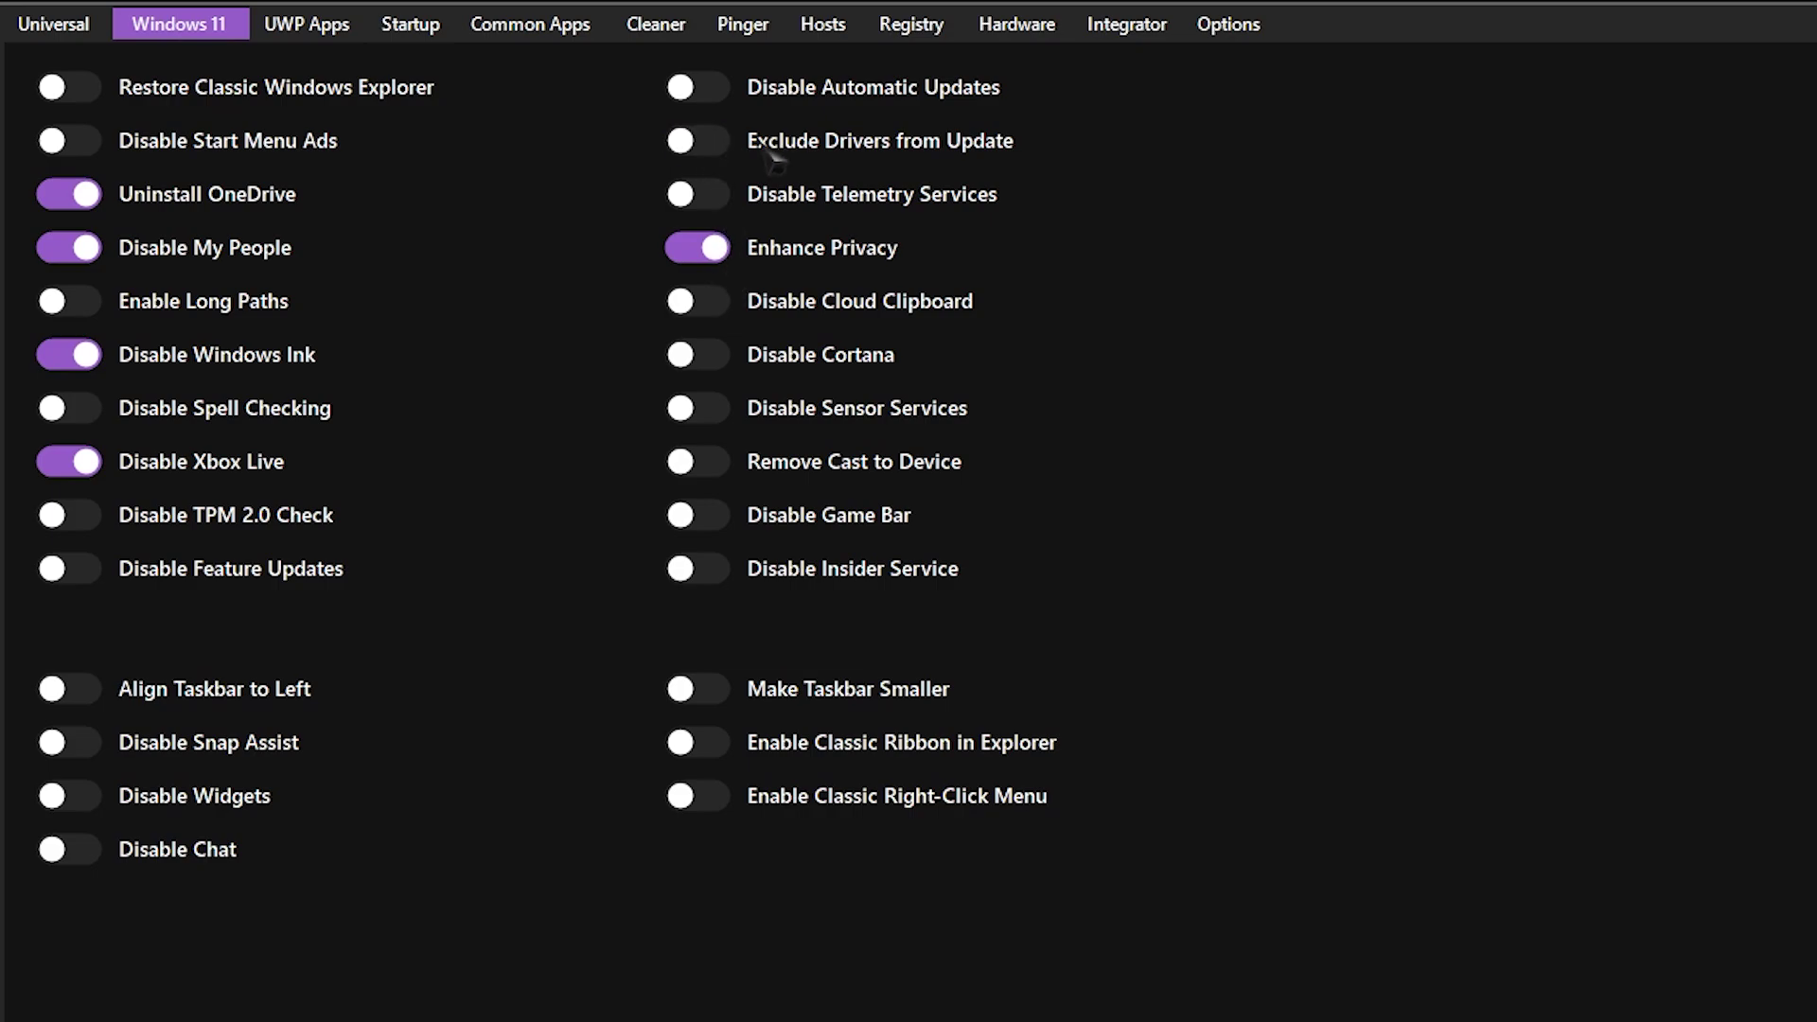
left_click(729, 95)
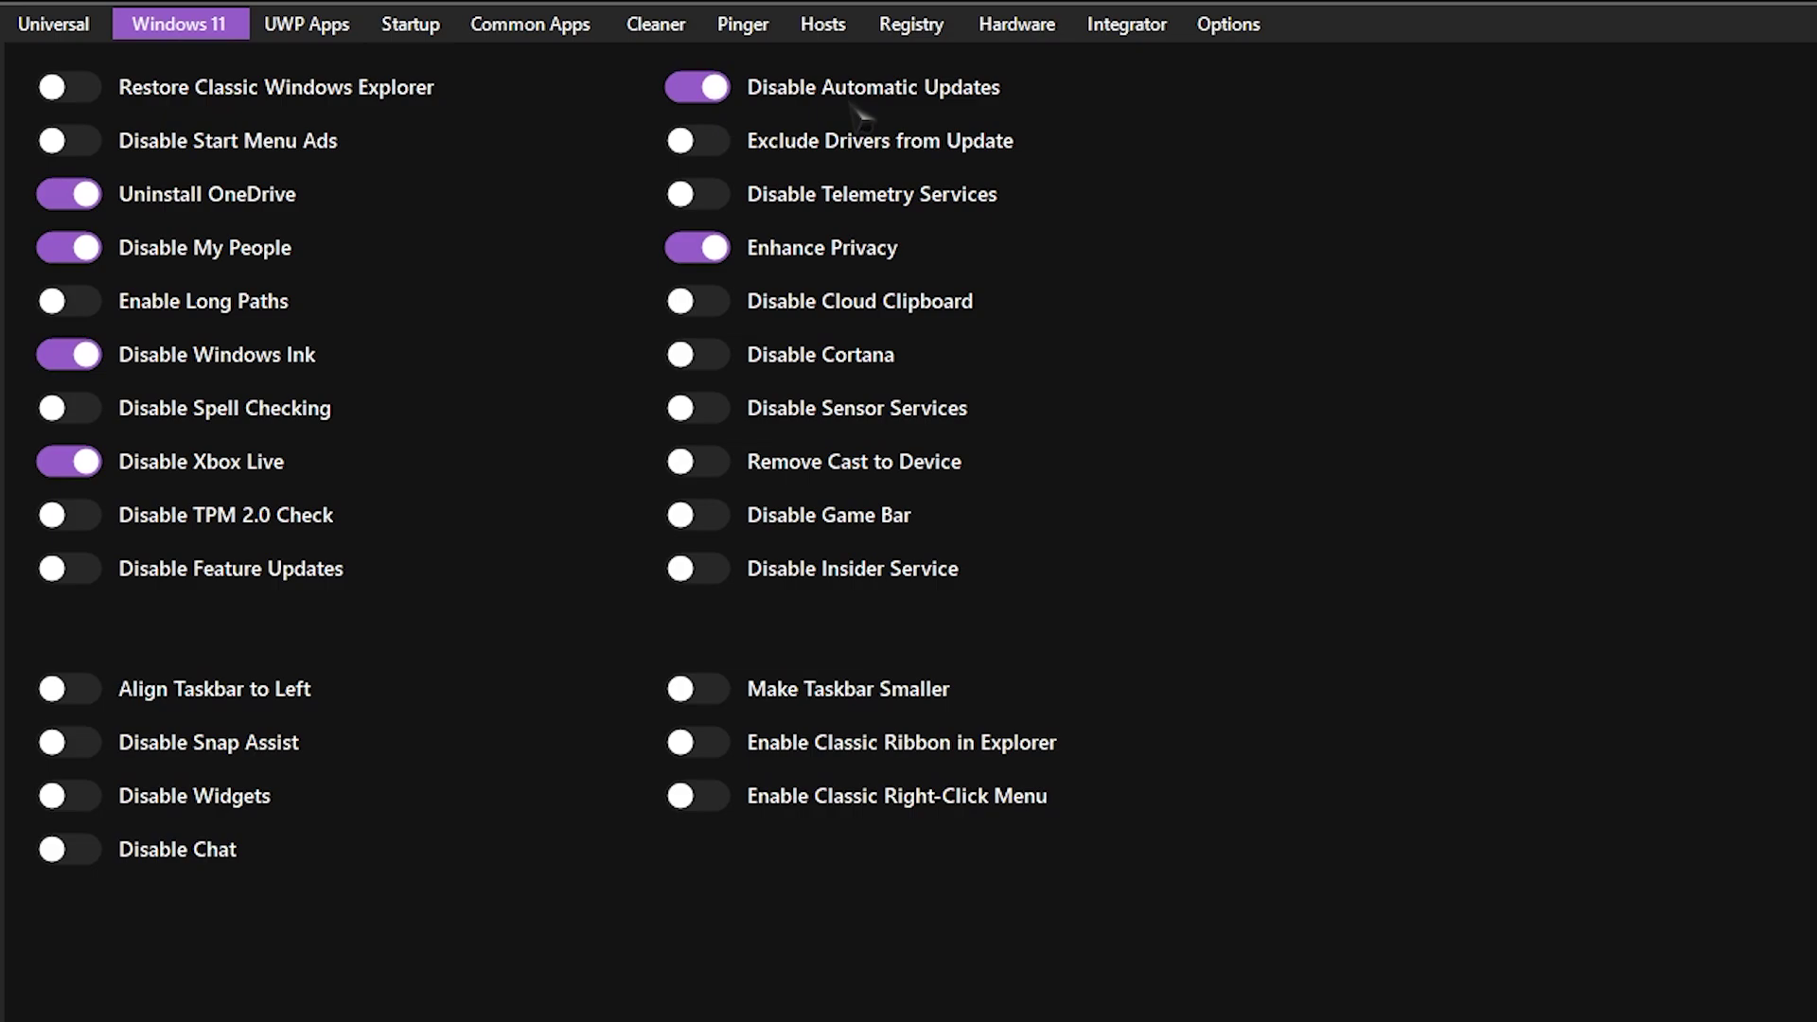
left_click(734, 90)
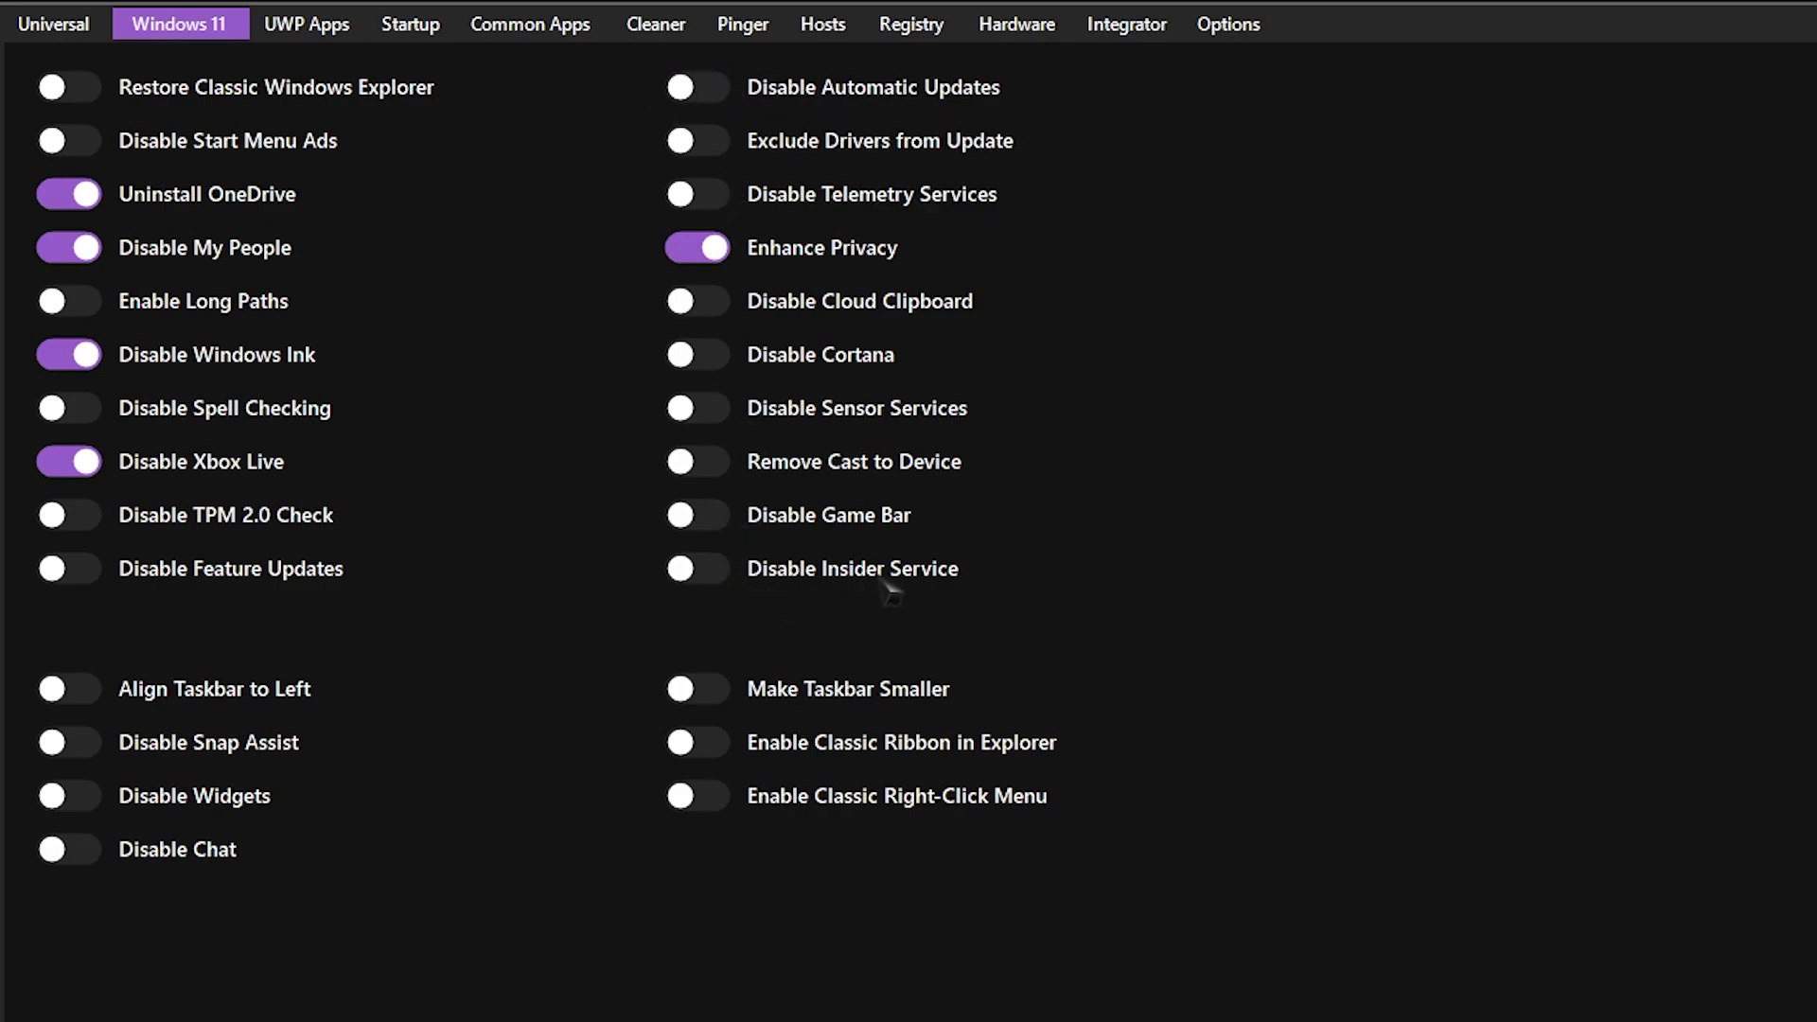
left_click(717, 569)
left_click(716, 526)
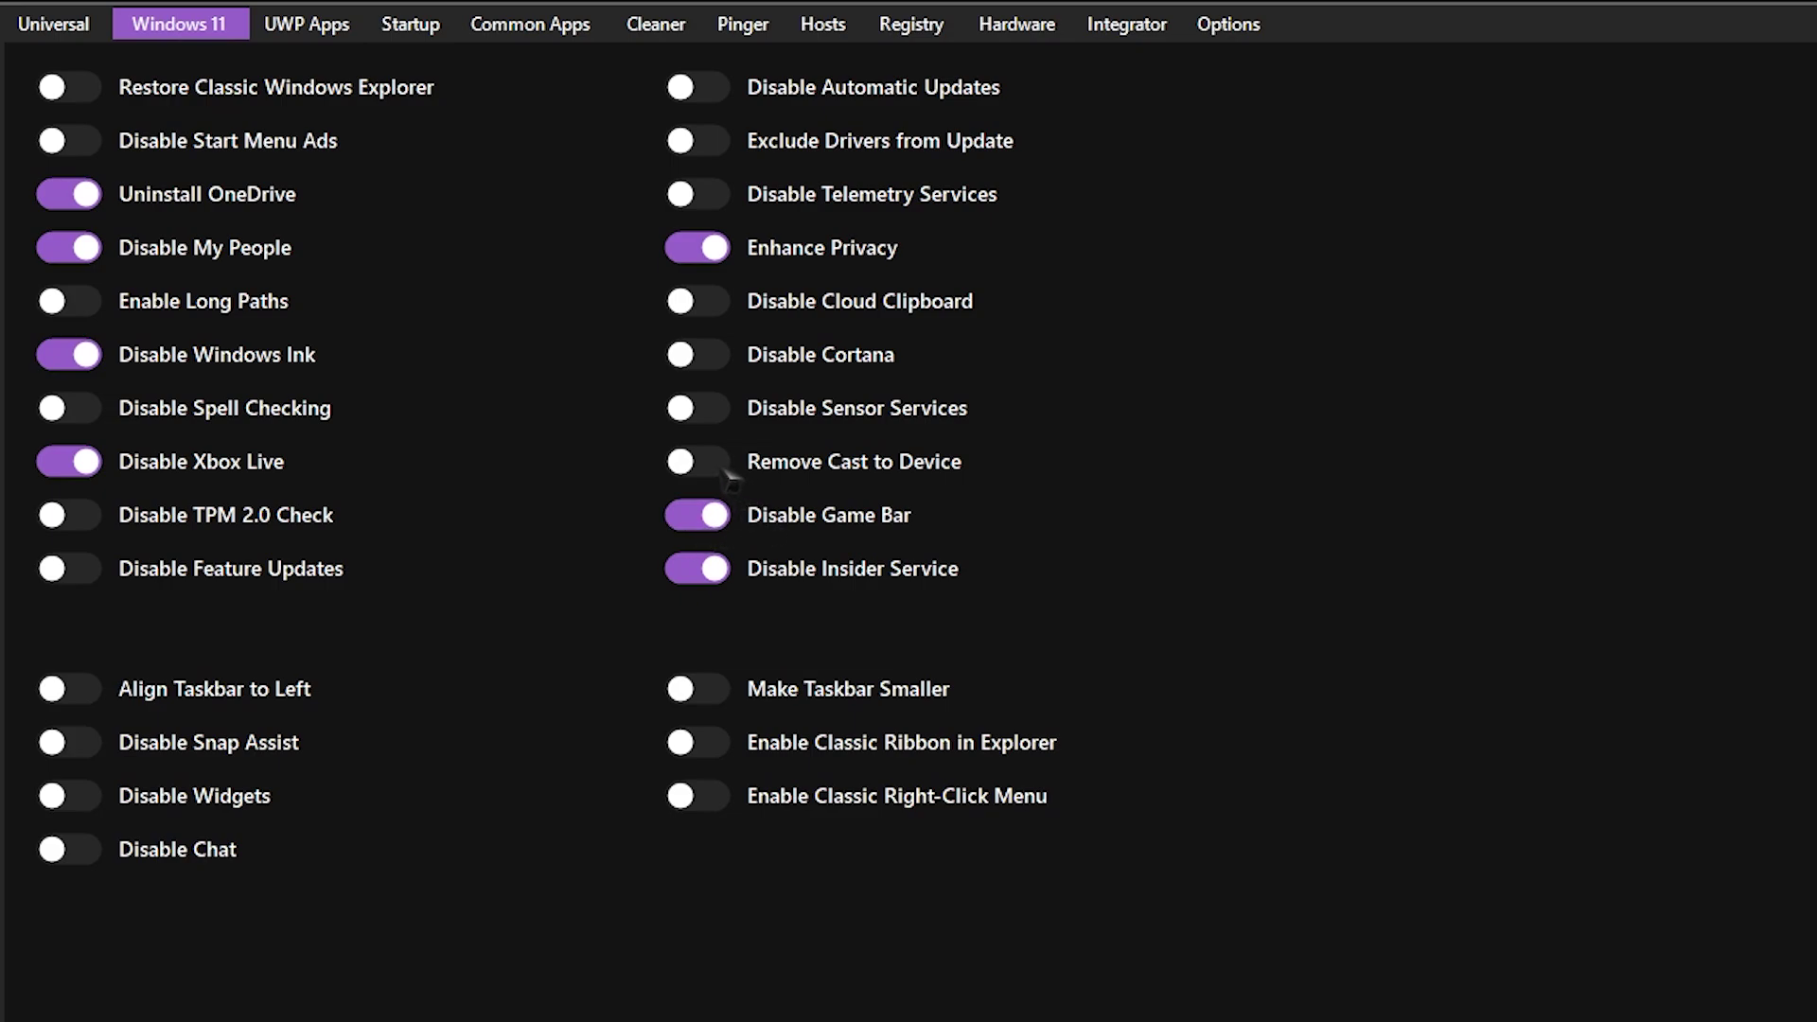
left_click(741, 470)
left_click(711, 417)
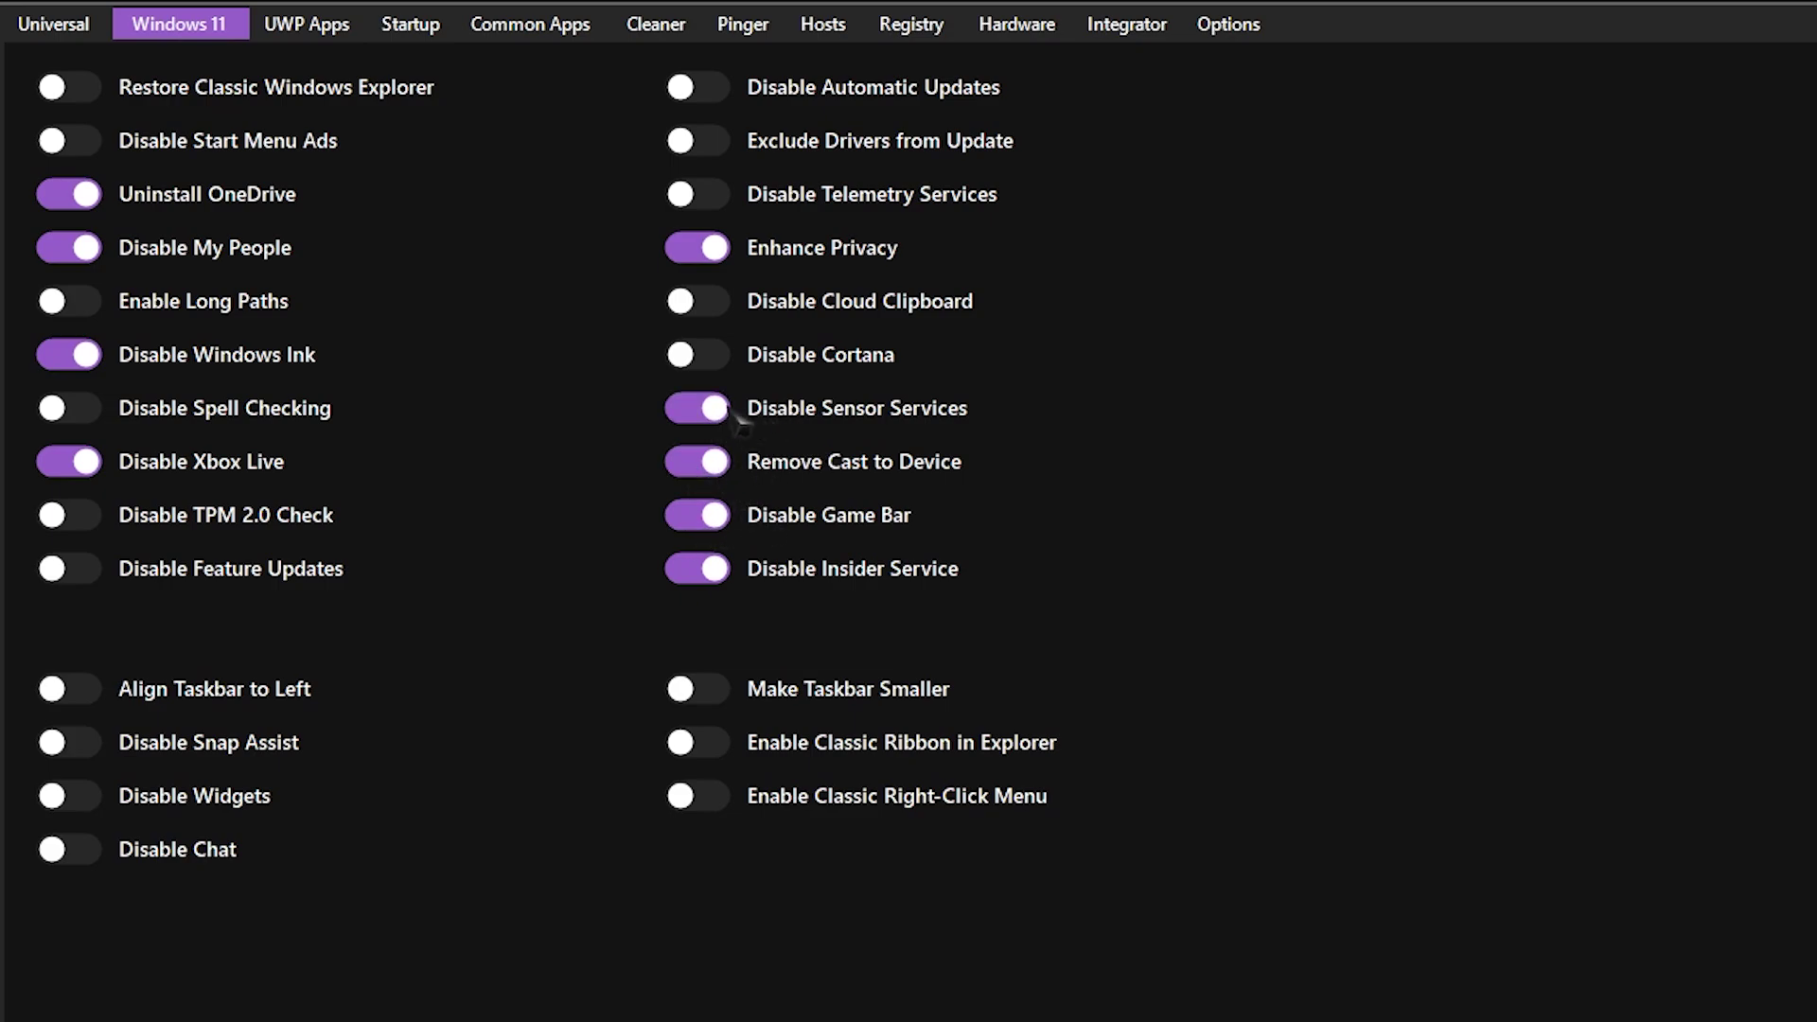
left_click(724, 365)
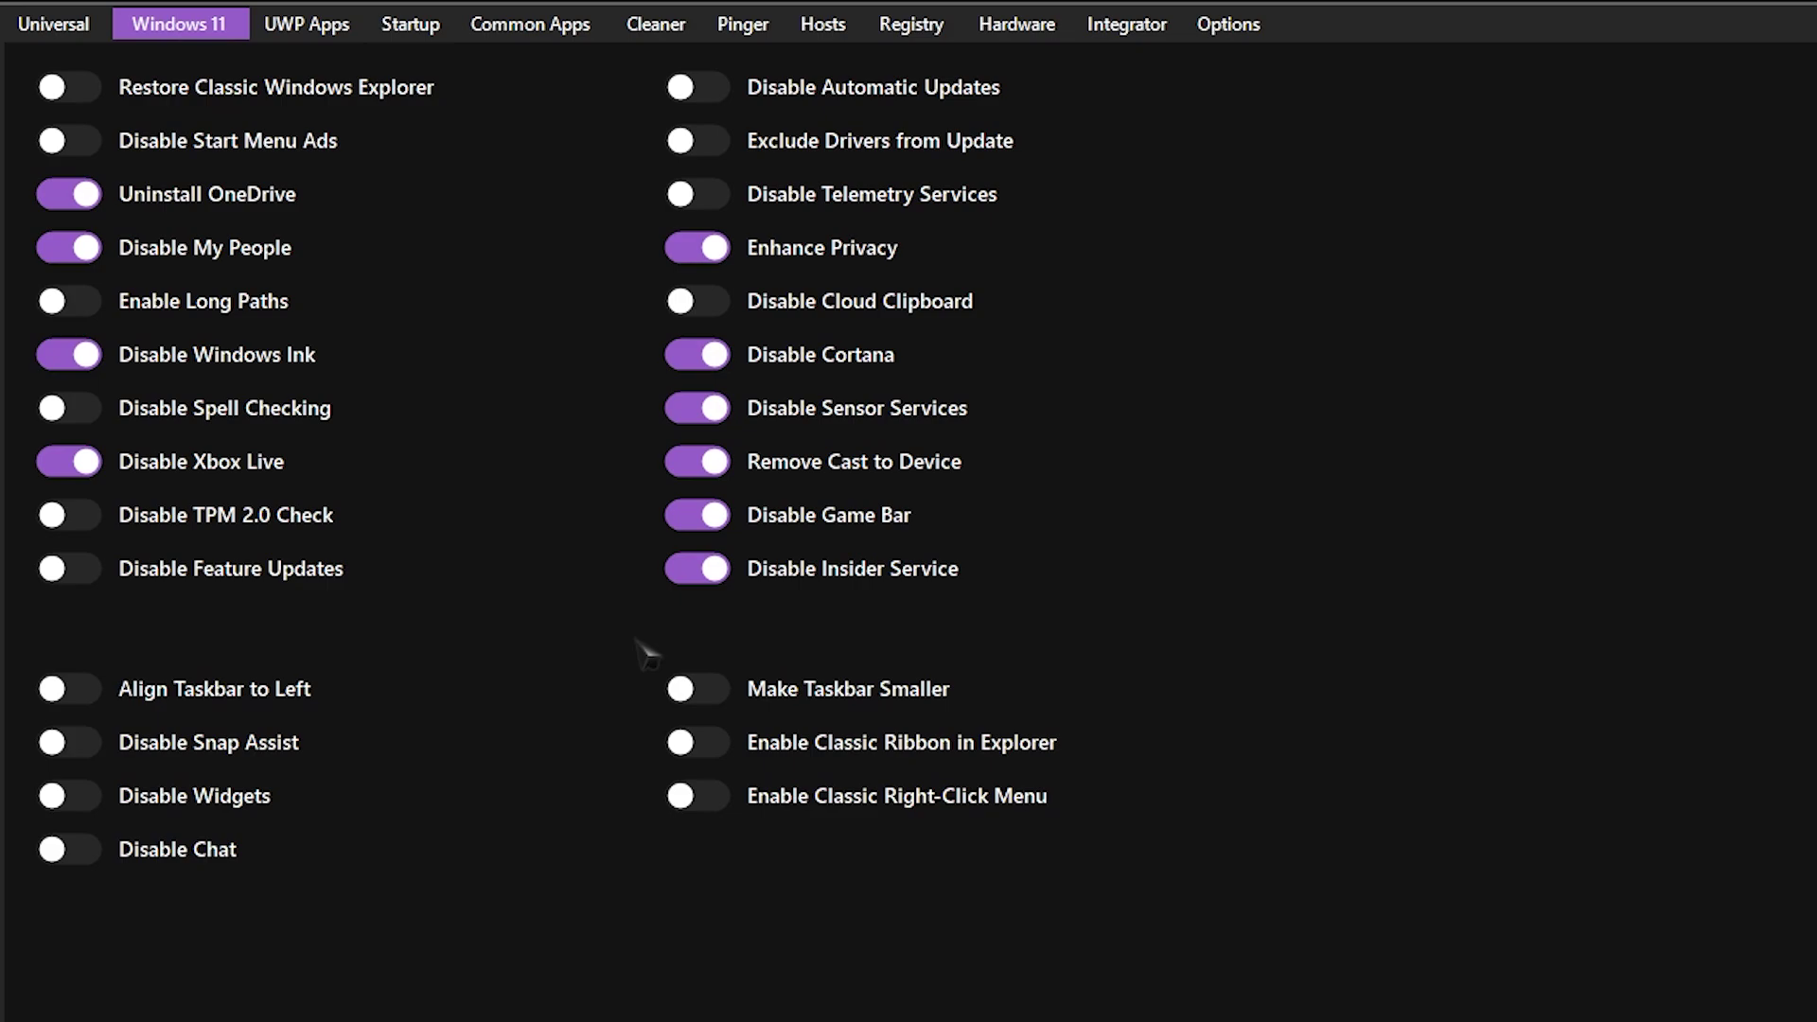
Make the taskbar smaller and try left taskbar alignment, checking where the Start menu opens
left_click(723, 700)
key("super")
key("super")
left_click(94, 695)
key("super")
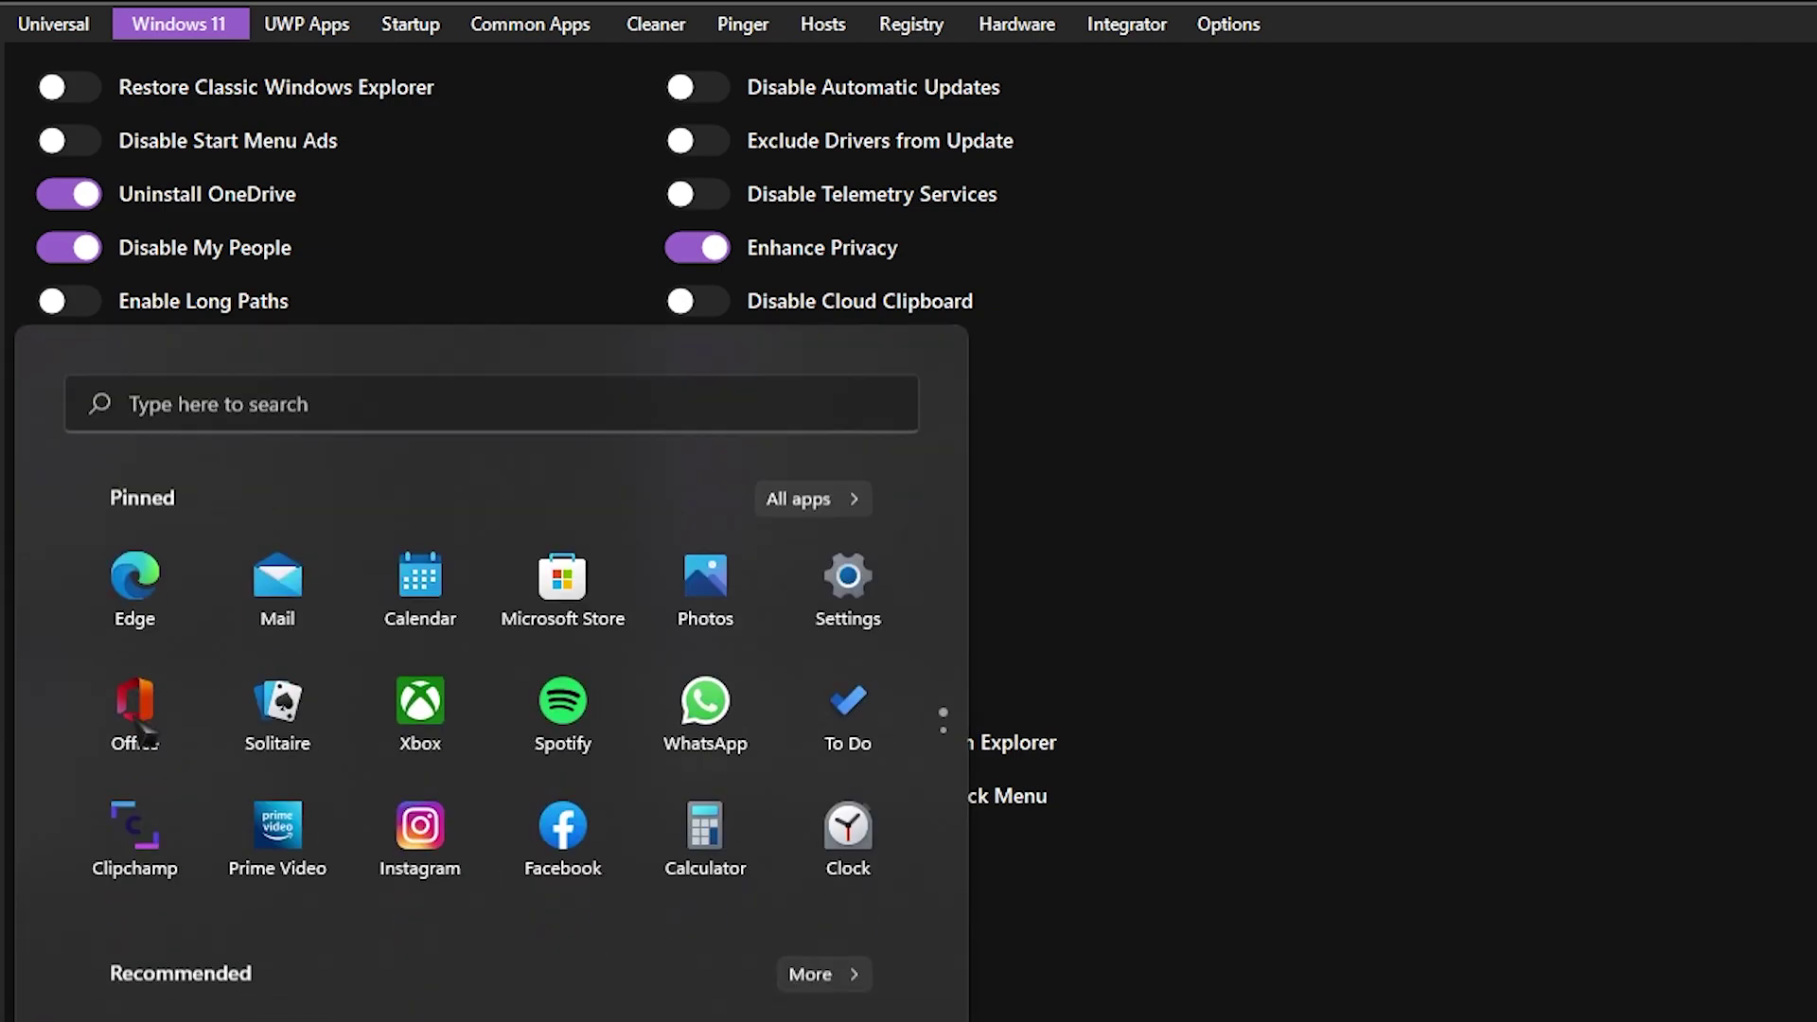
Revert left taskbar alignment and disable Snap Assist, Widgets and Chat, leaving the classic context menu off
key("super")
left_click(104, 708)
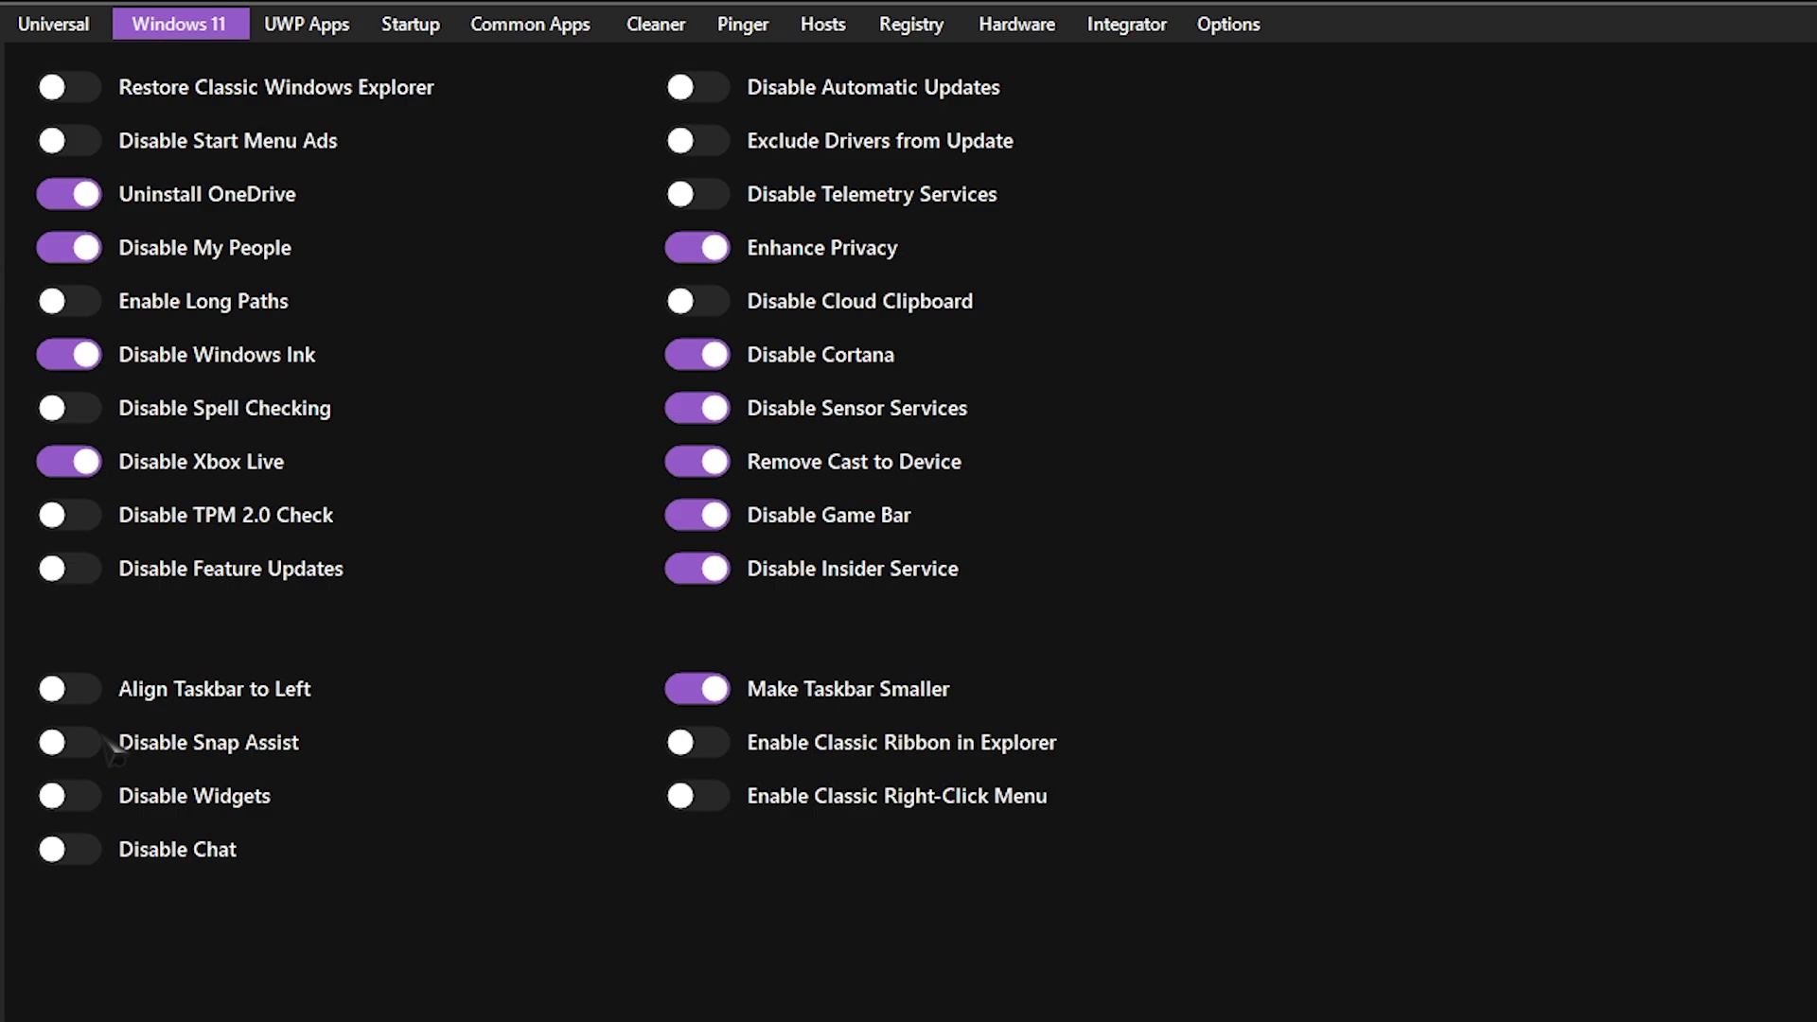
left_click(87, 756)
key("super")
key("super")
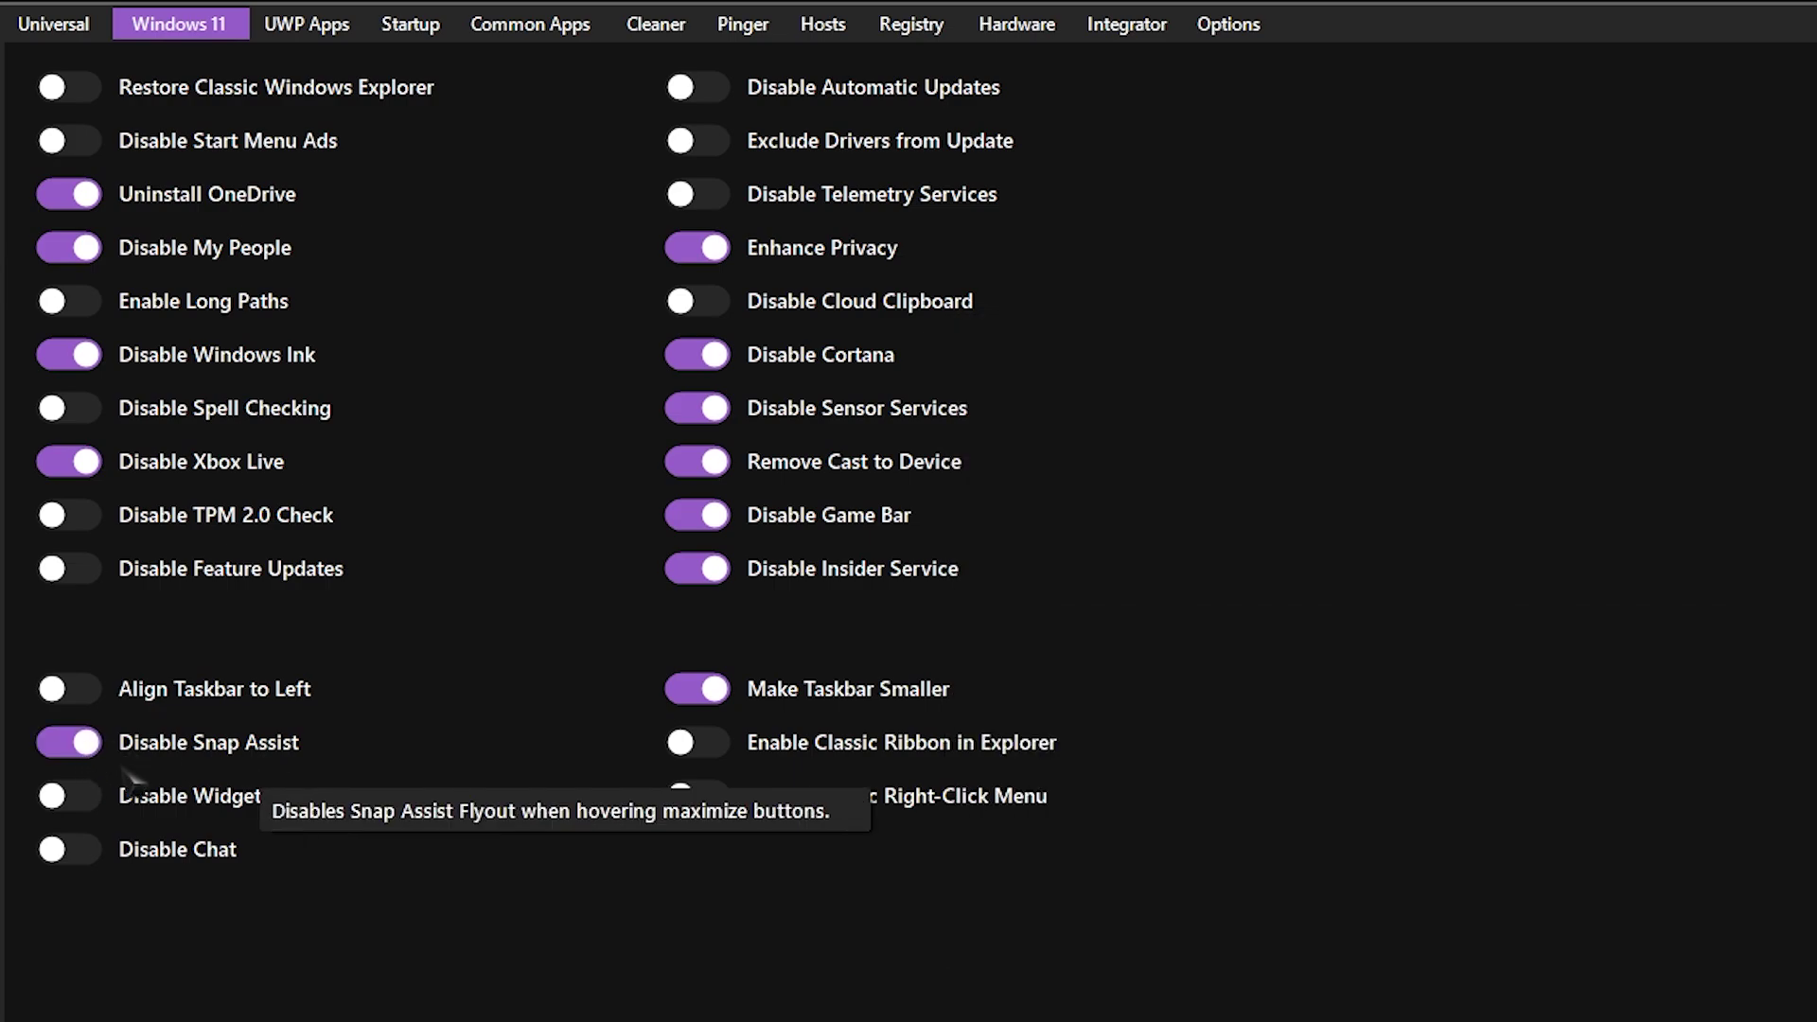
left_click(101, 810)
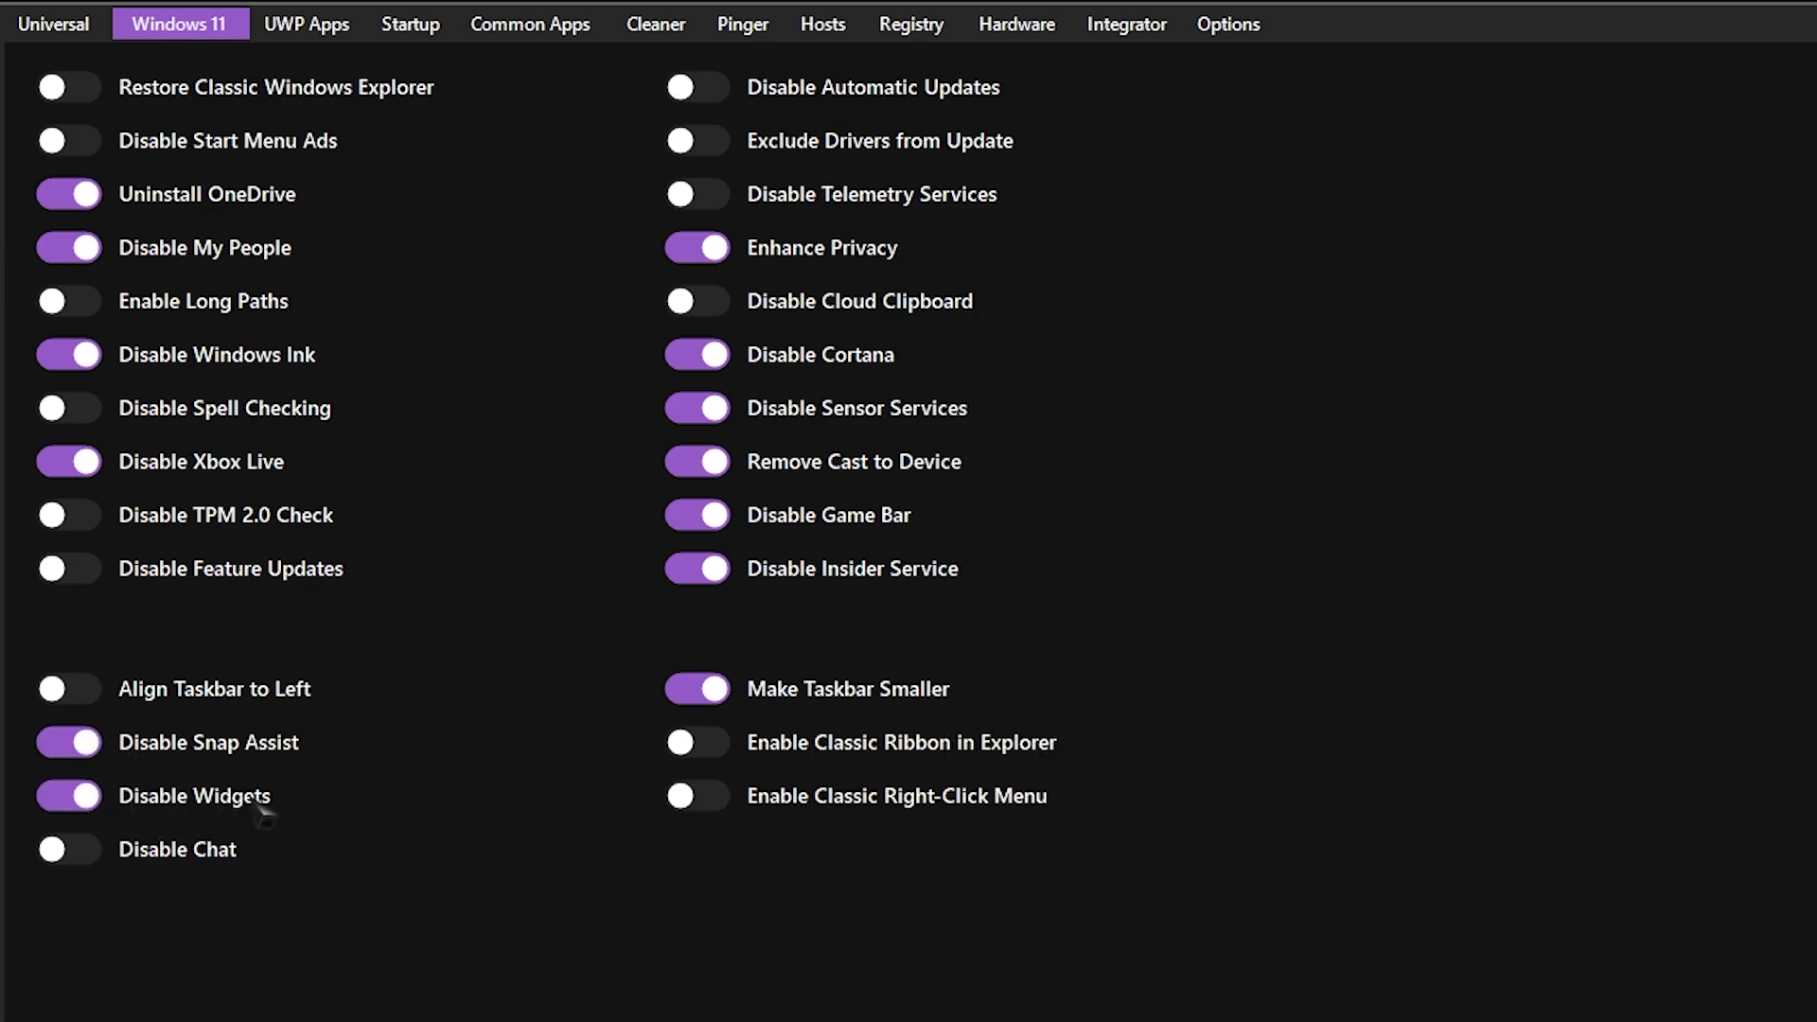
left_click(102, 857)
left_click(718, 806)
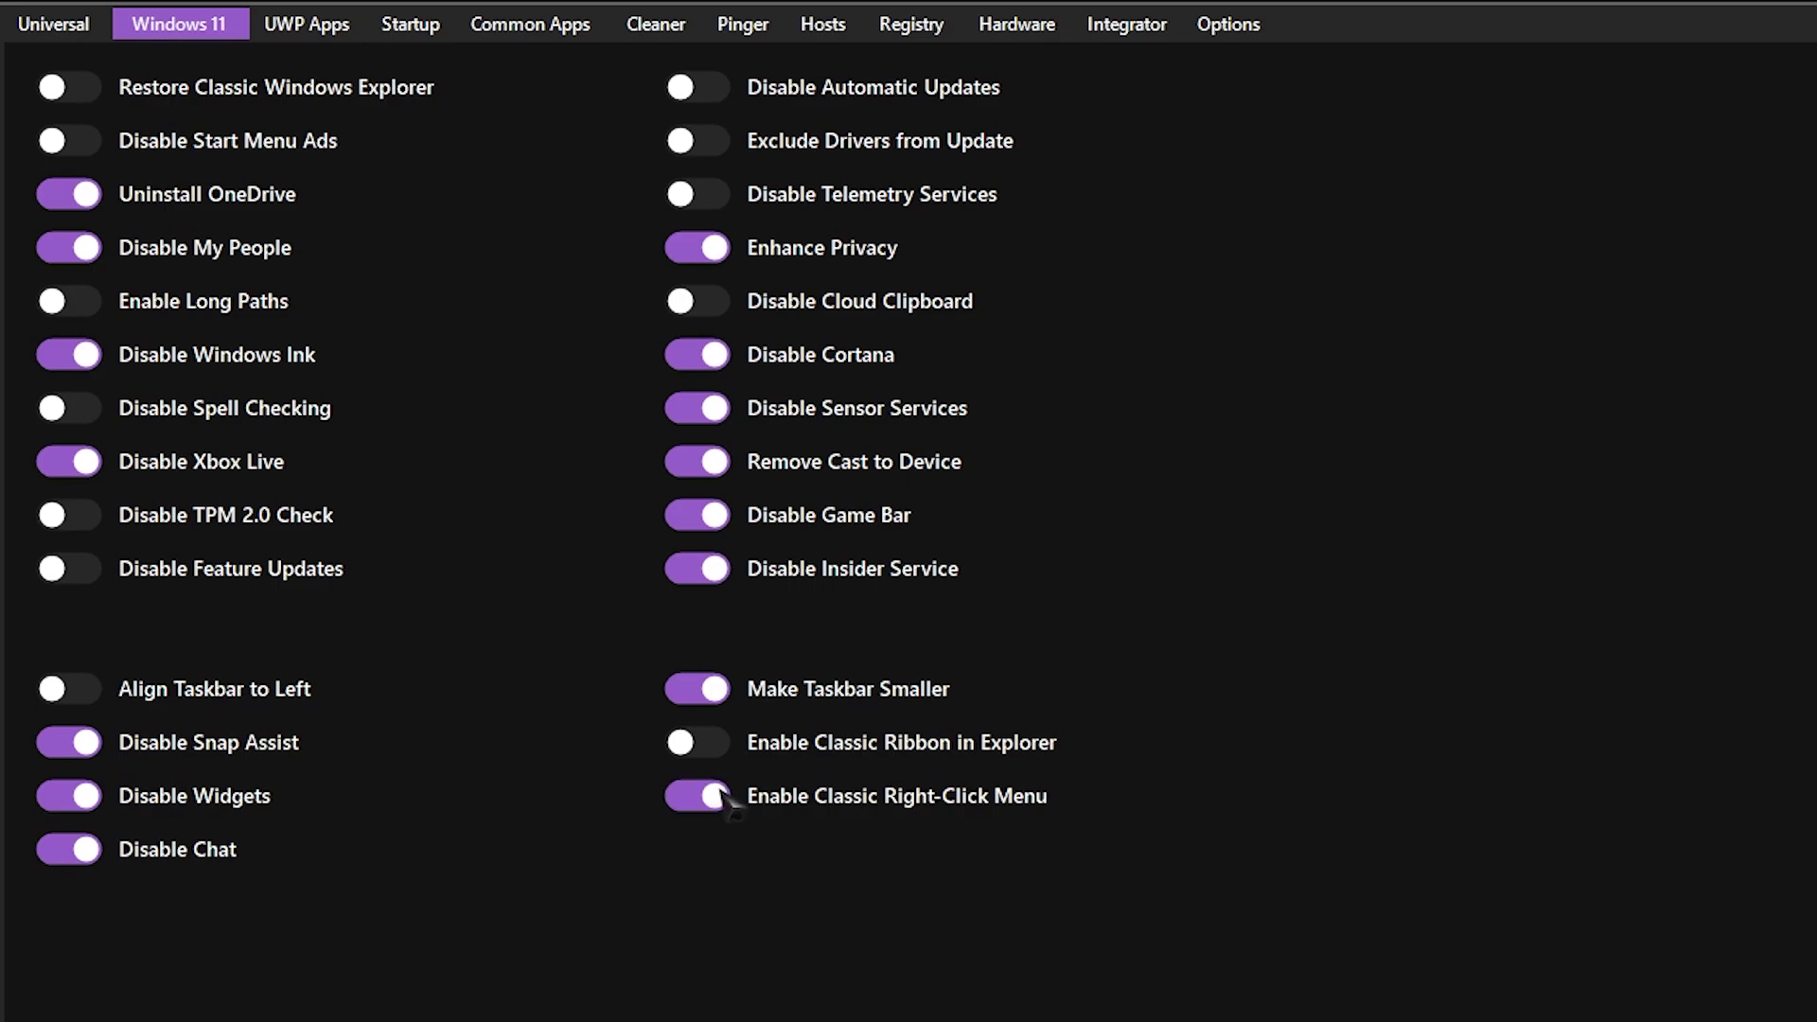
left_click(715, 803)
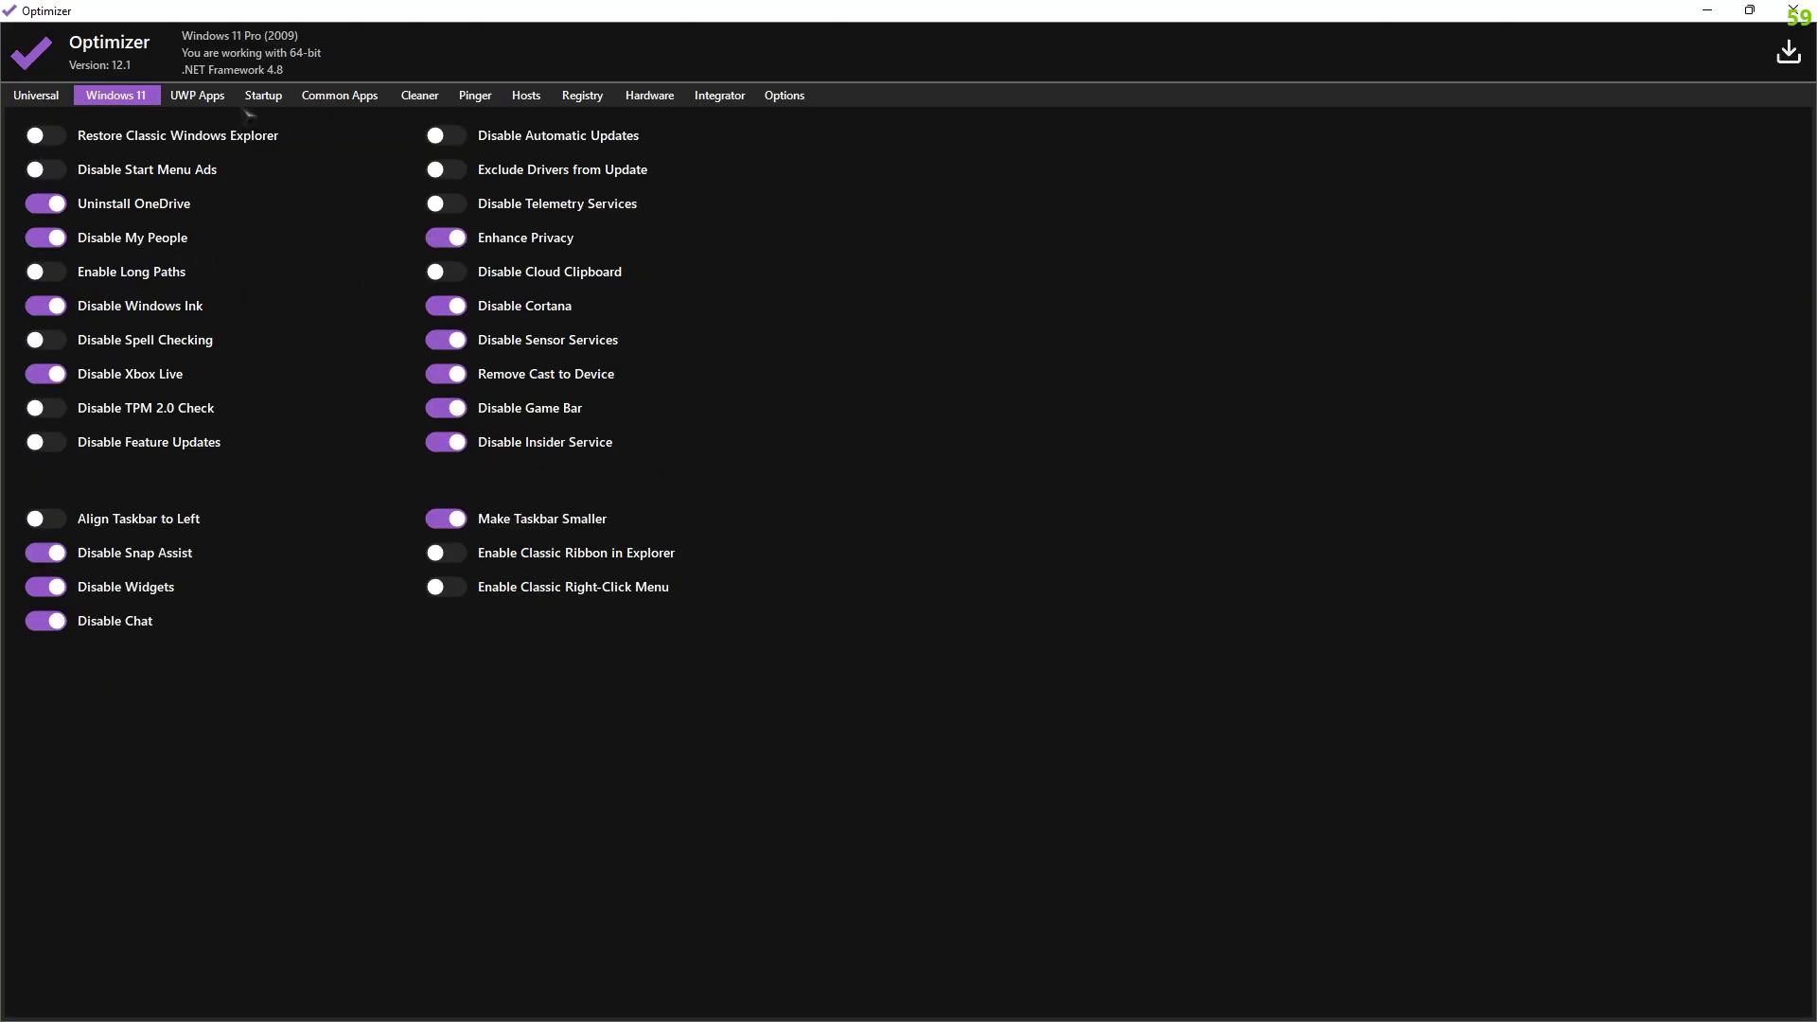
left_click(199, 99)
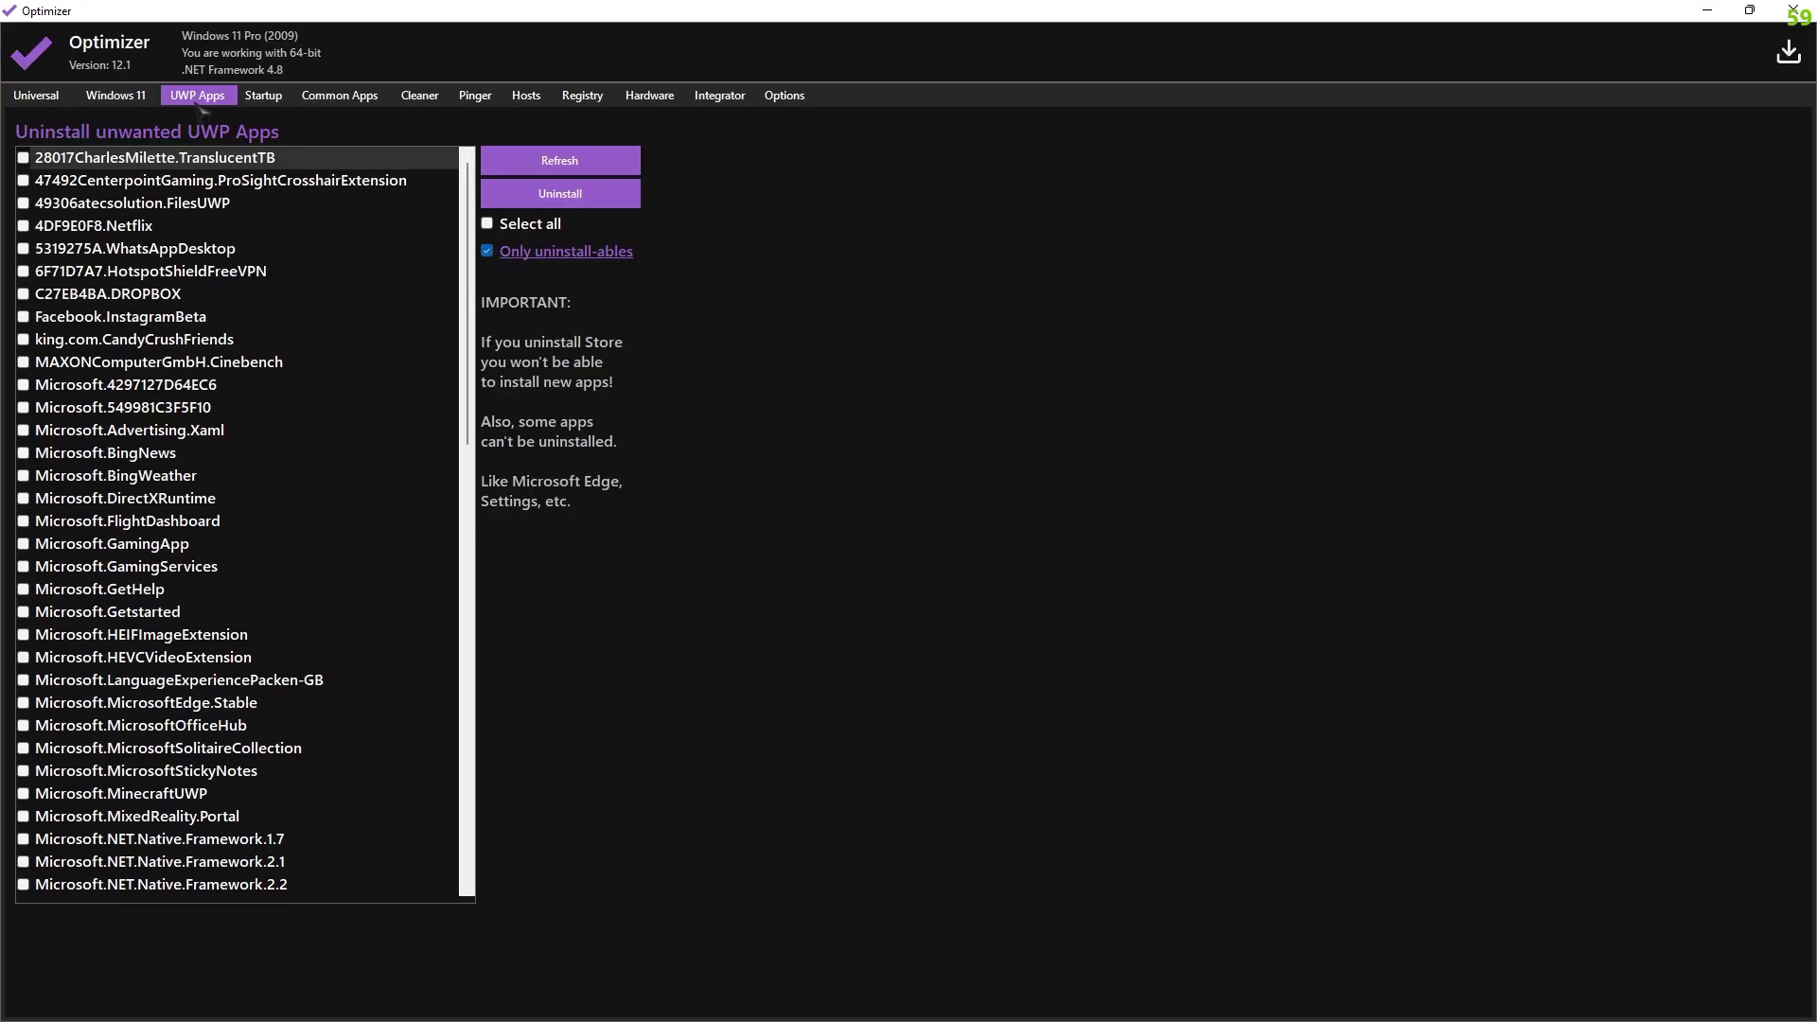
Review Optimizer's startup items list, including Steam, Spotify and Discord
left_click(263, 96)
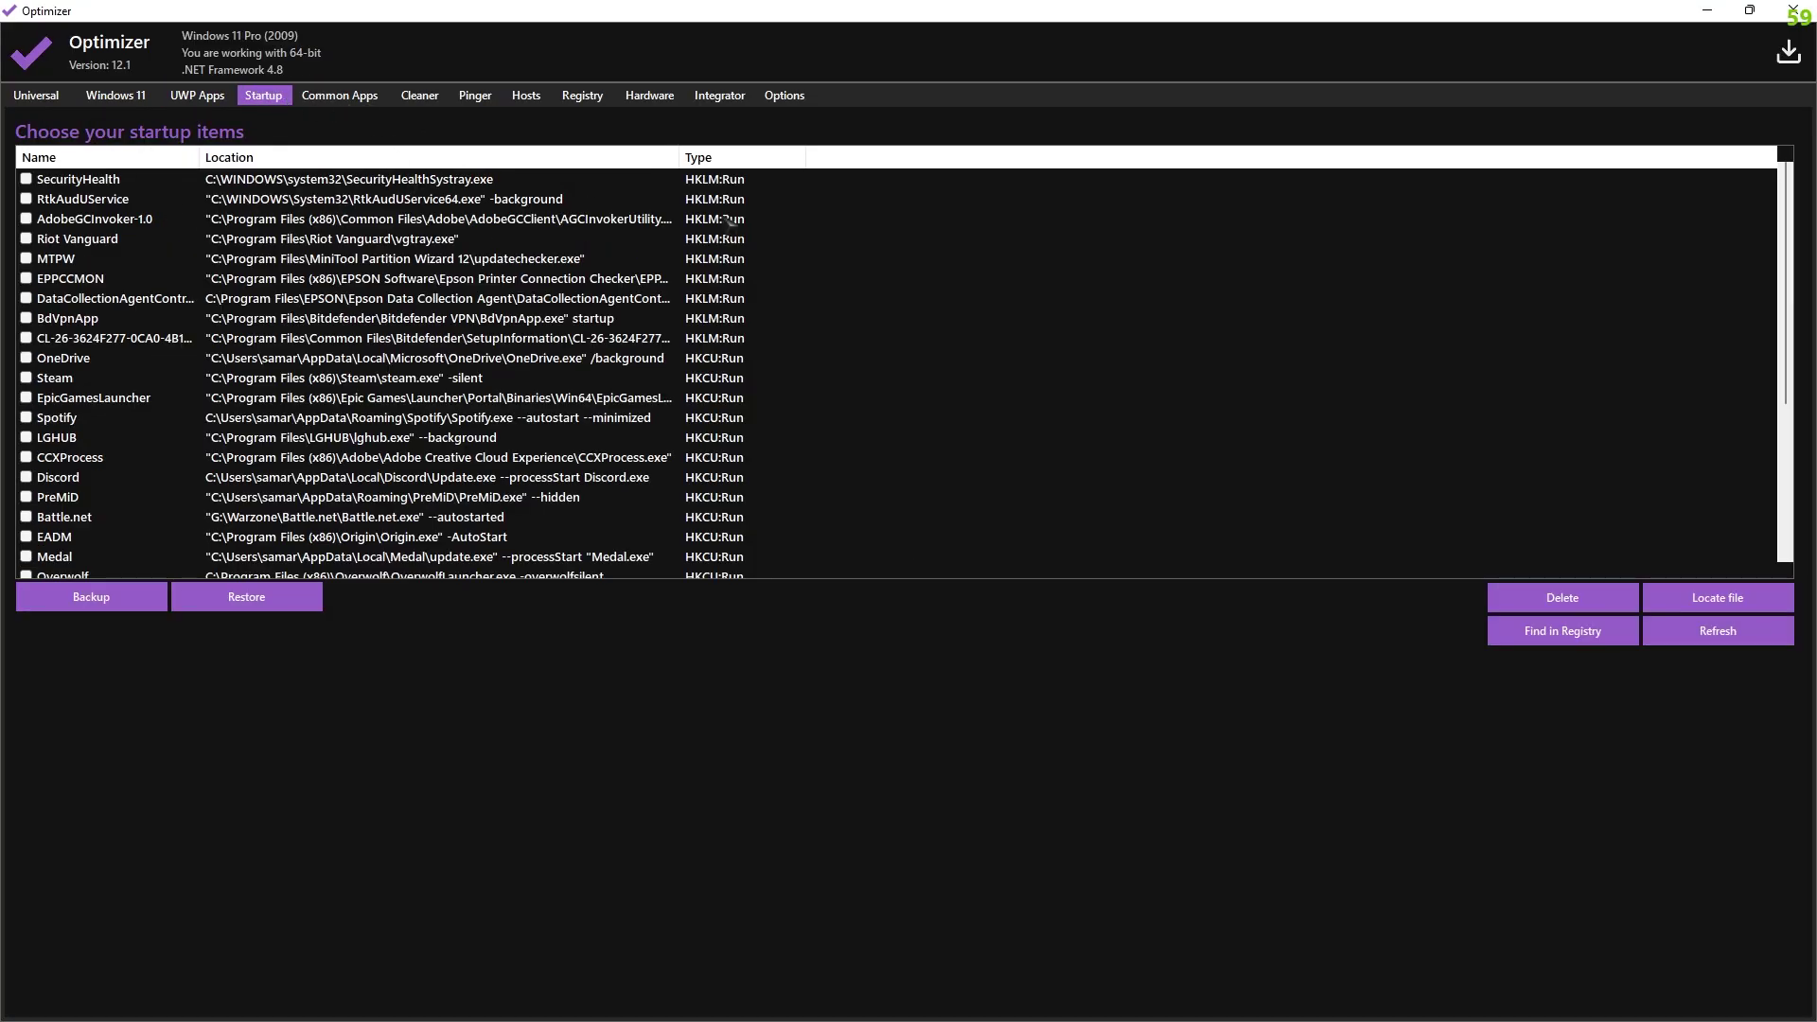
scroll(748, 256, "down", 5)
scroll(769, 293, "up", 5)
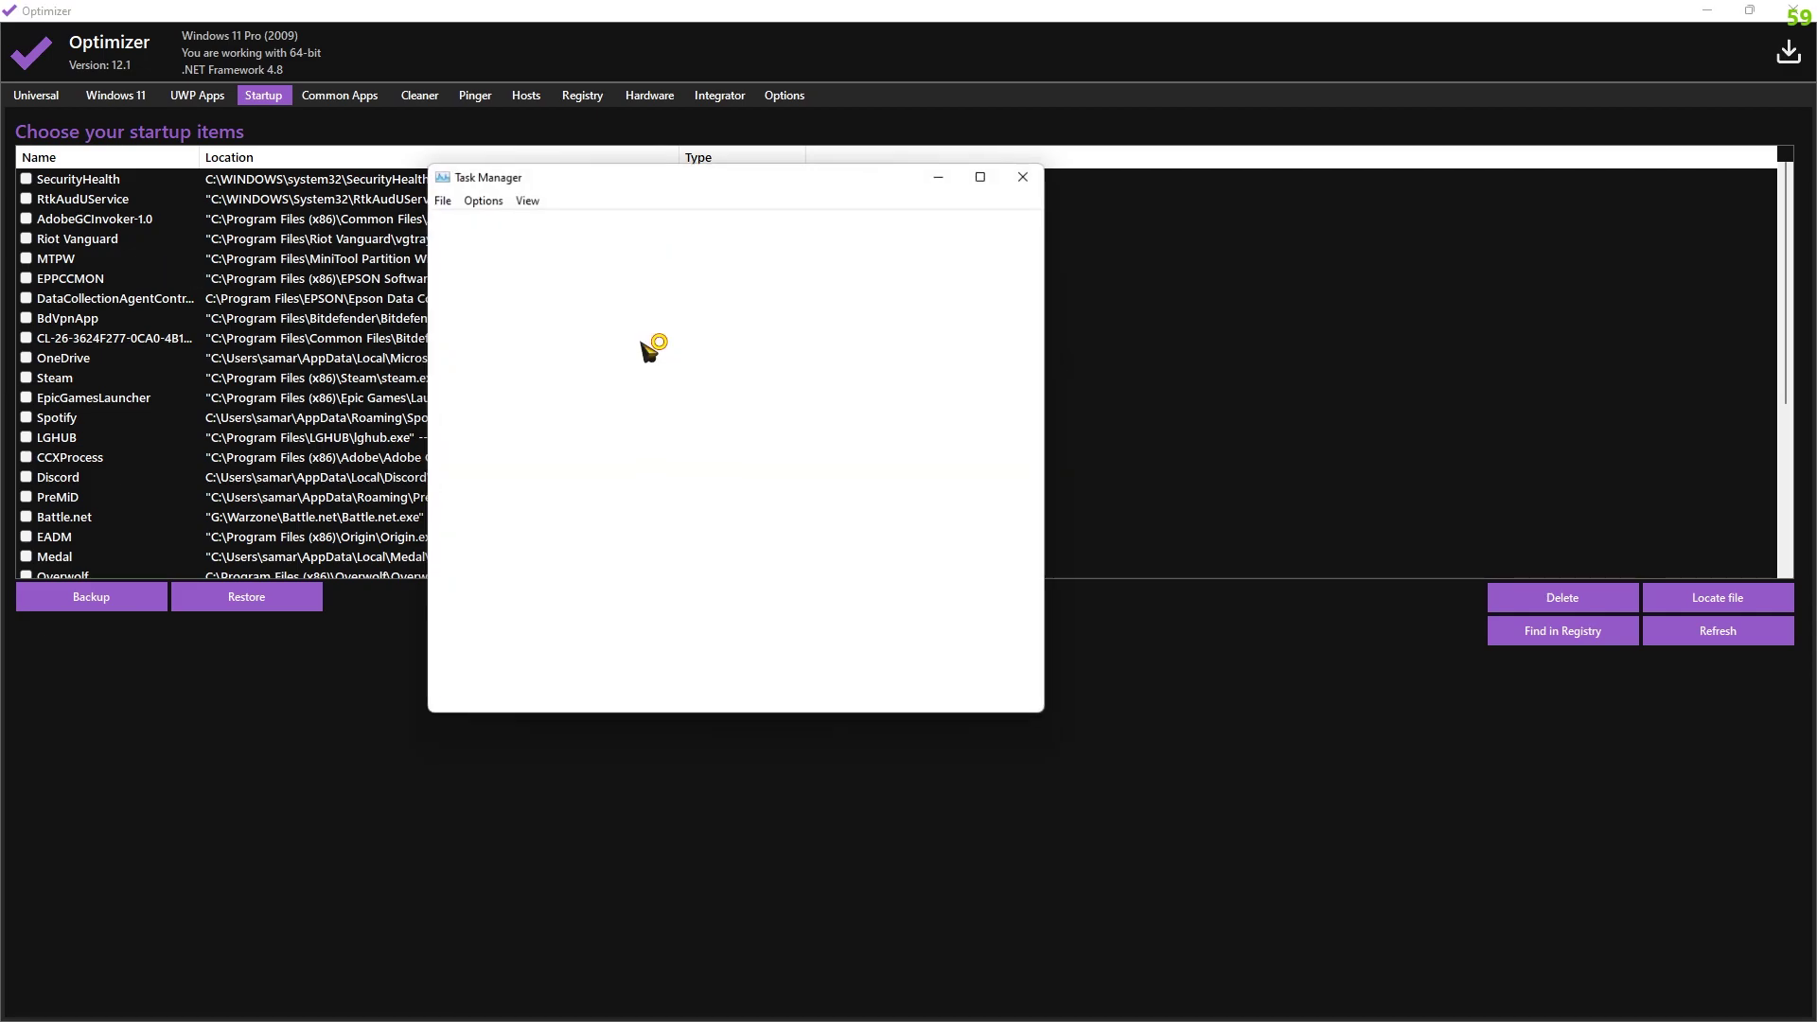
Show Task Manager's startup apps and review them; LGHUB, Microsoft Teams, MOD and PreMiD are enabled at High impact
left_click(669, 223)
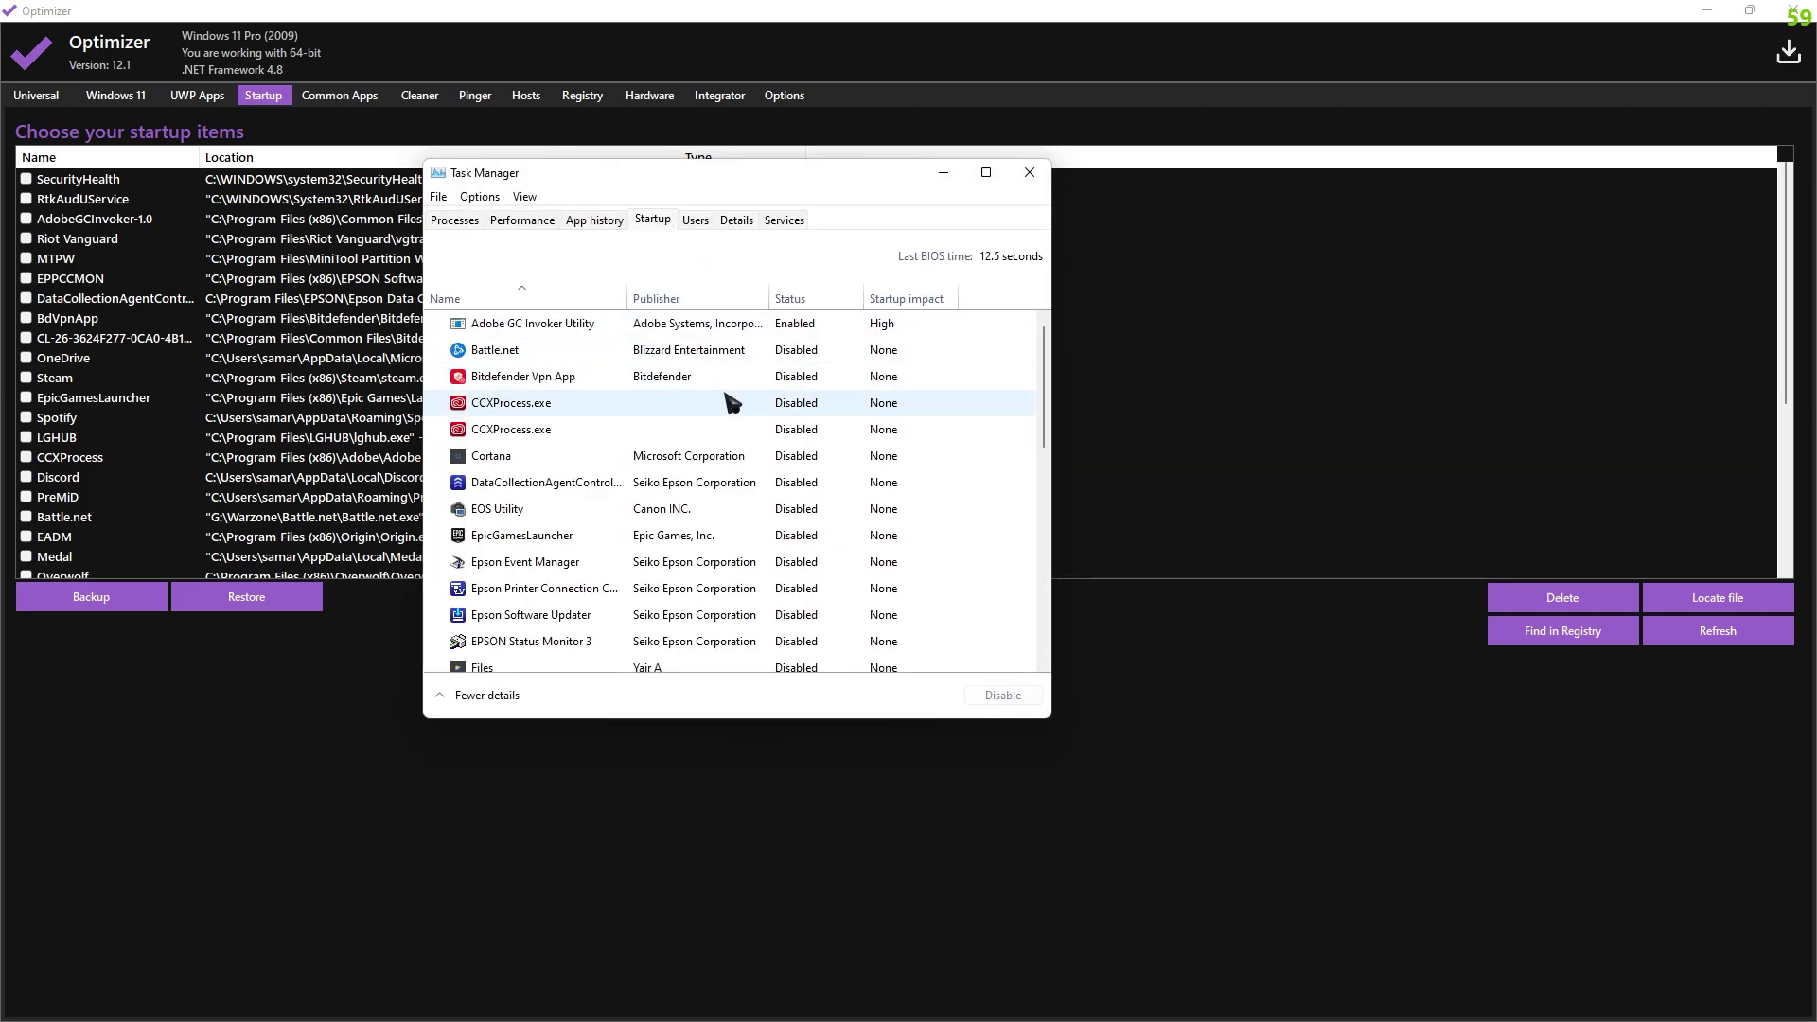
scroll(568, 455, "down", 2)
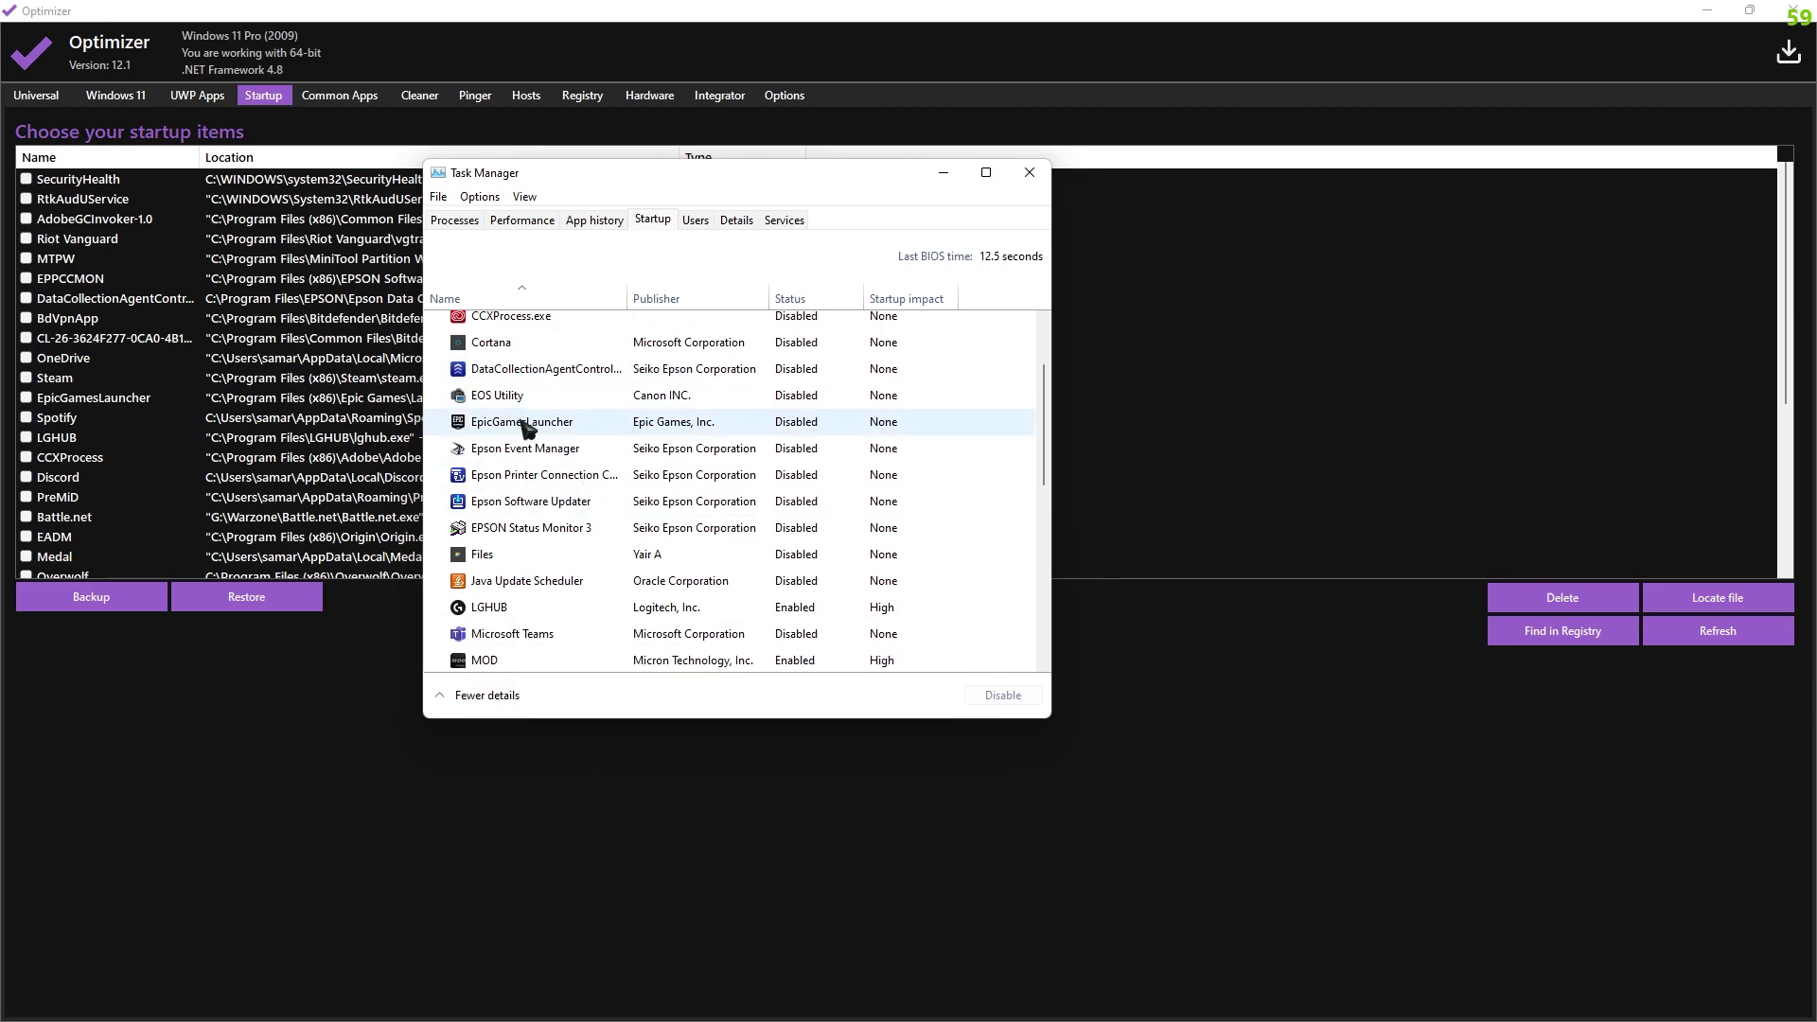
scroll(530, 431, "down", 3)
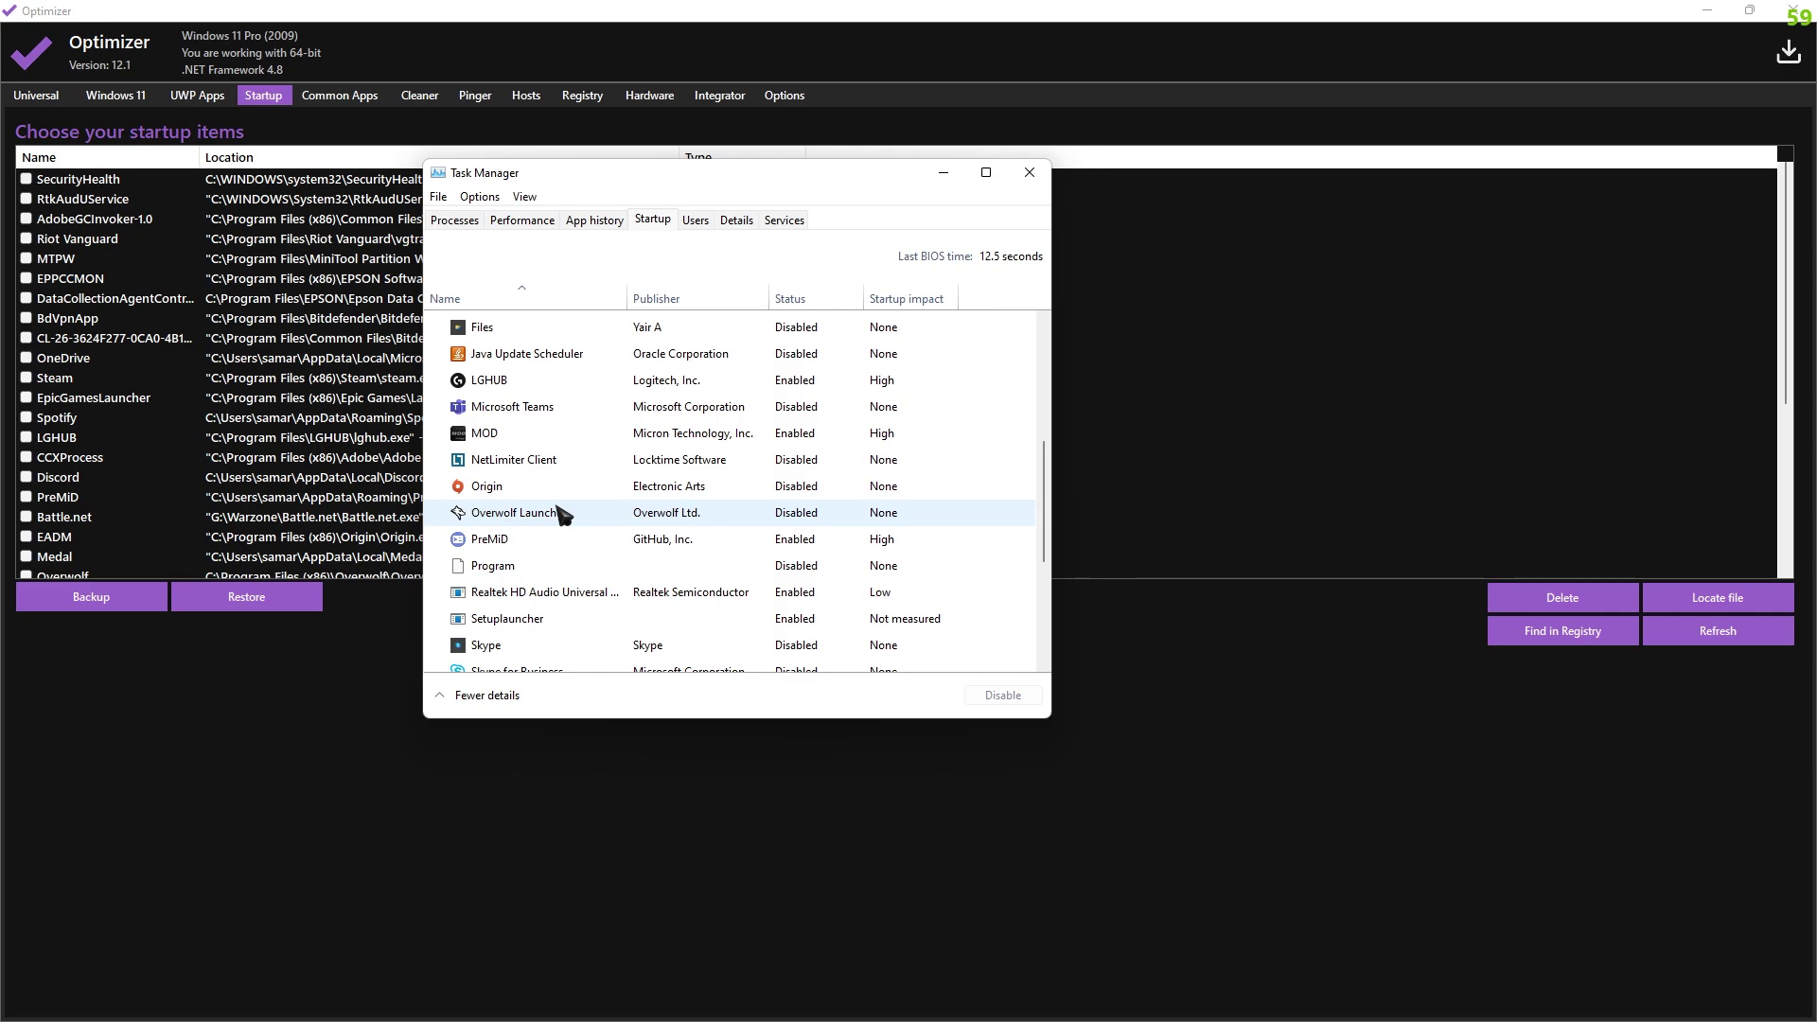
Close Task Manager and select all system cleanup items, including temporary files, in Optimizer's Cleaner
left_click(1030, 173)
left_click(435, 95)
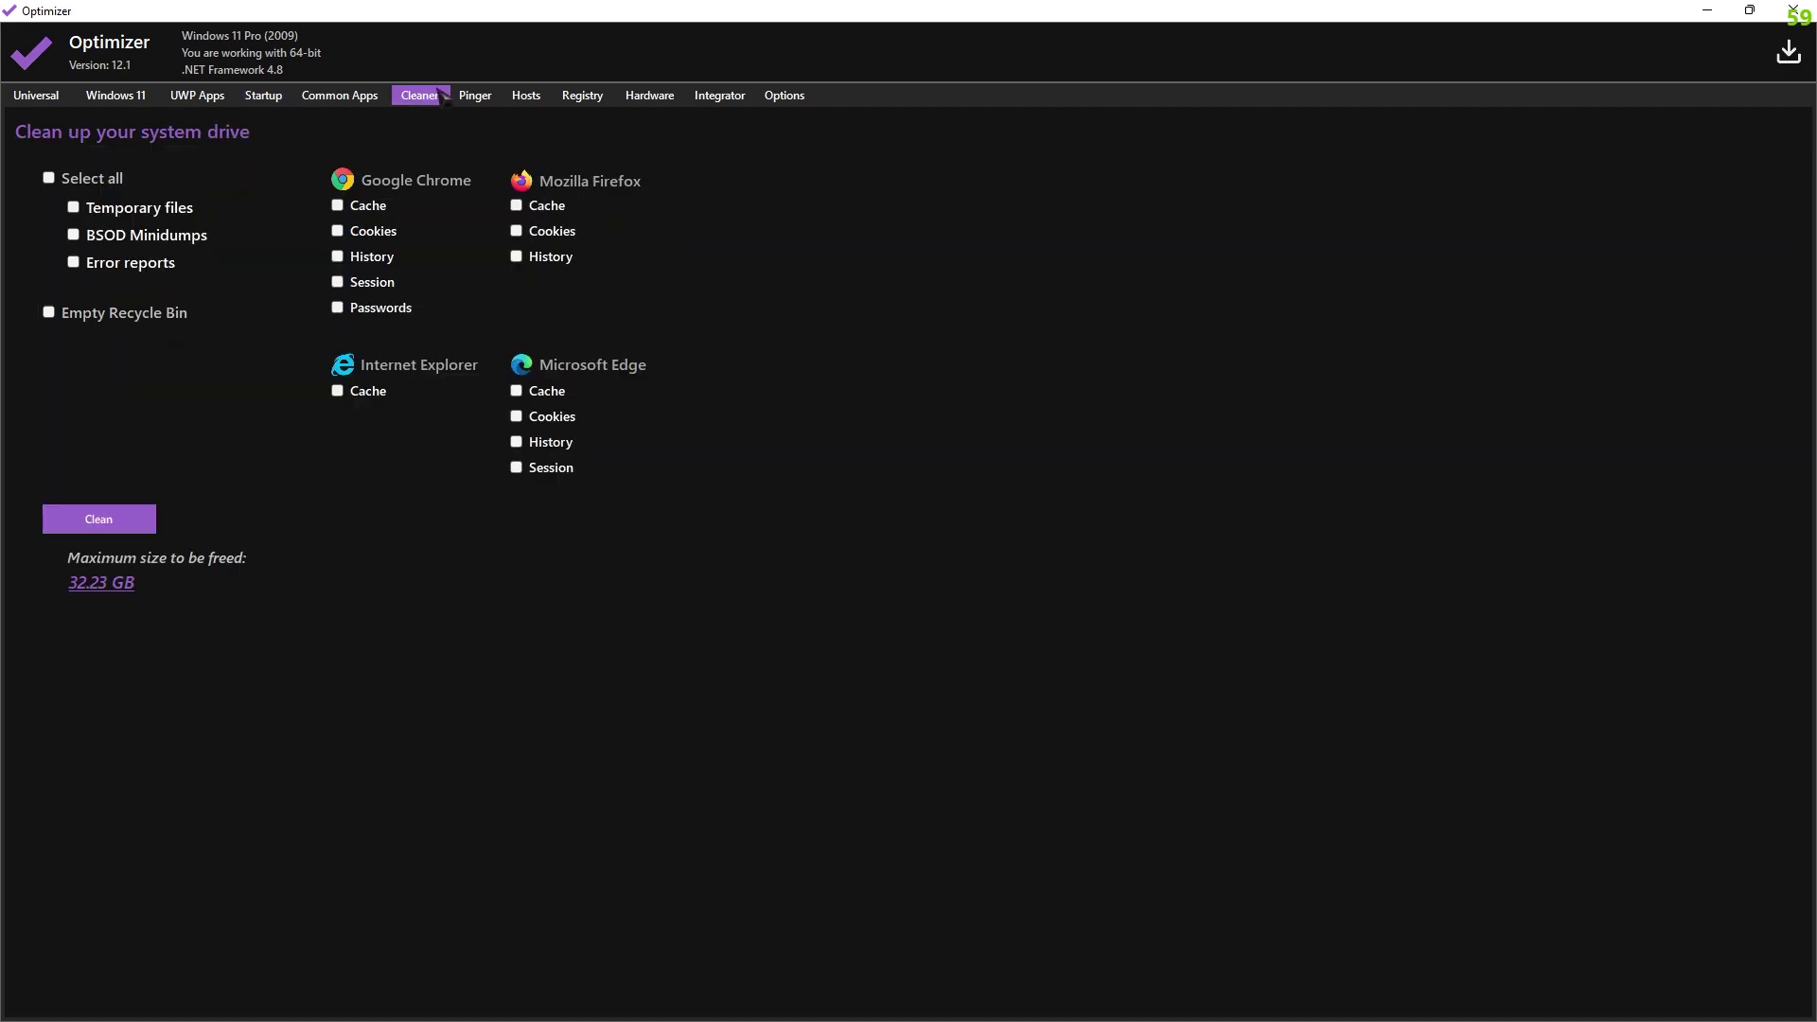
left_click(133, 208)
left_click(92, 179)
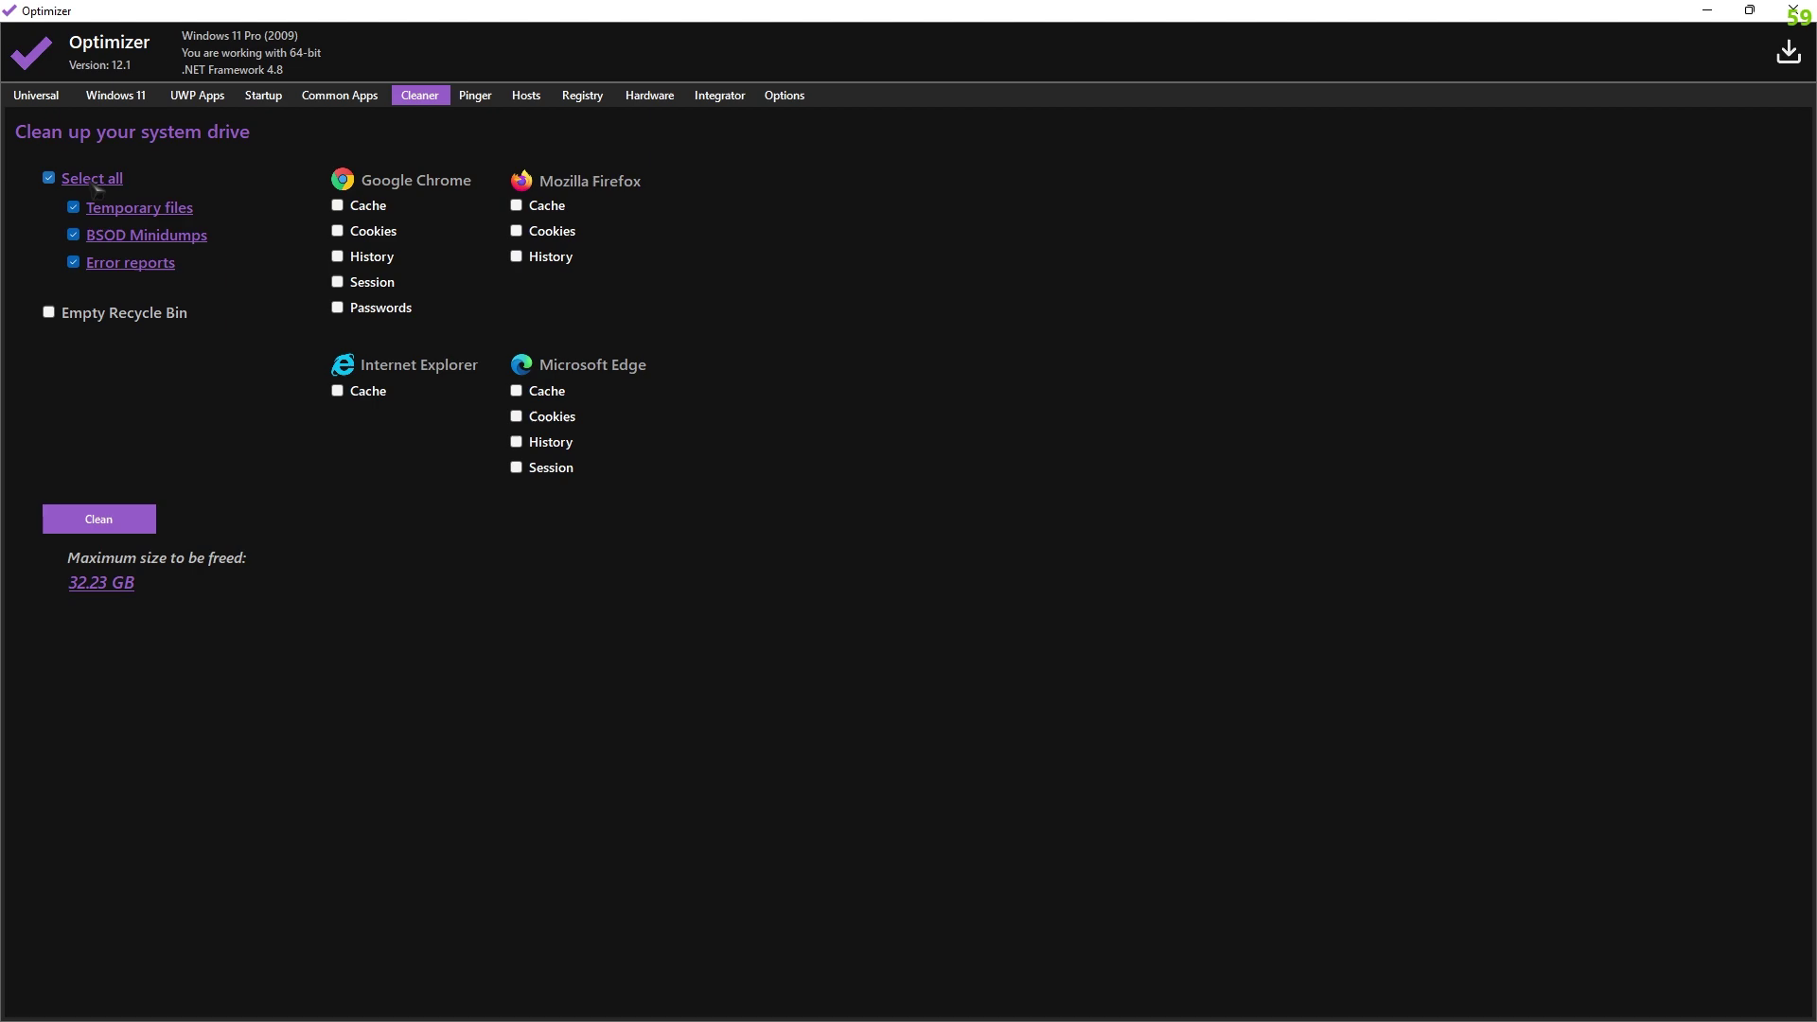
Include Chrome History in the cleanup while leaving Chrome's cache and cookies unchecked
left_click(368, 208)
left_click(378, 235)
left_click(377, 260)
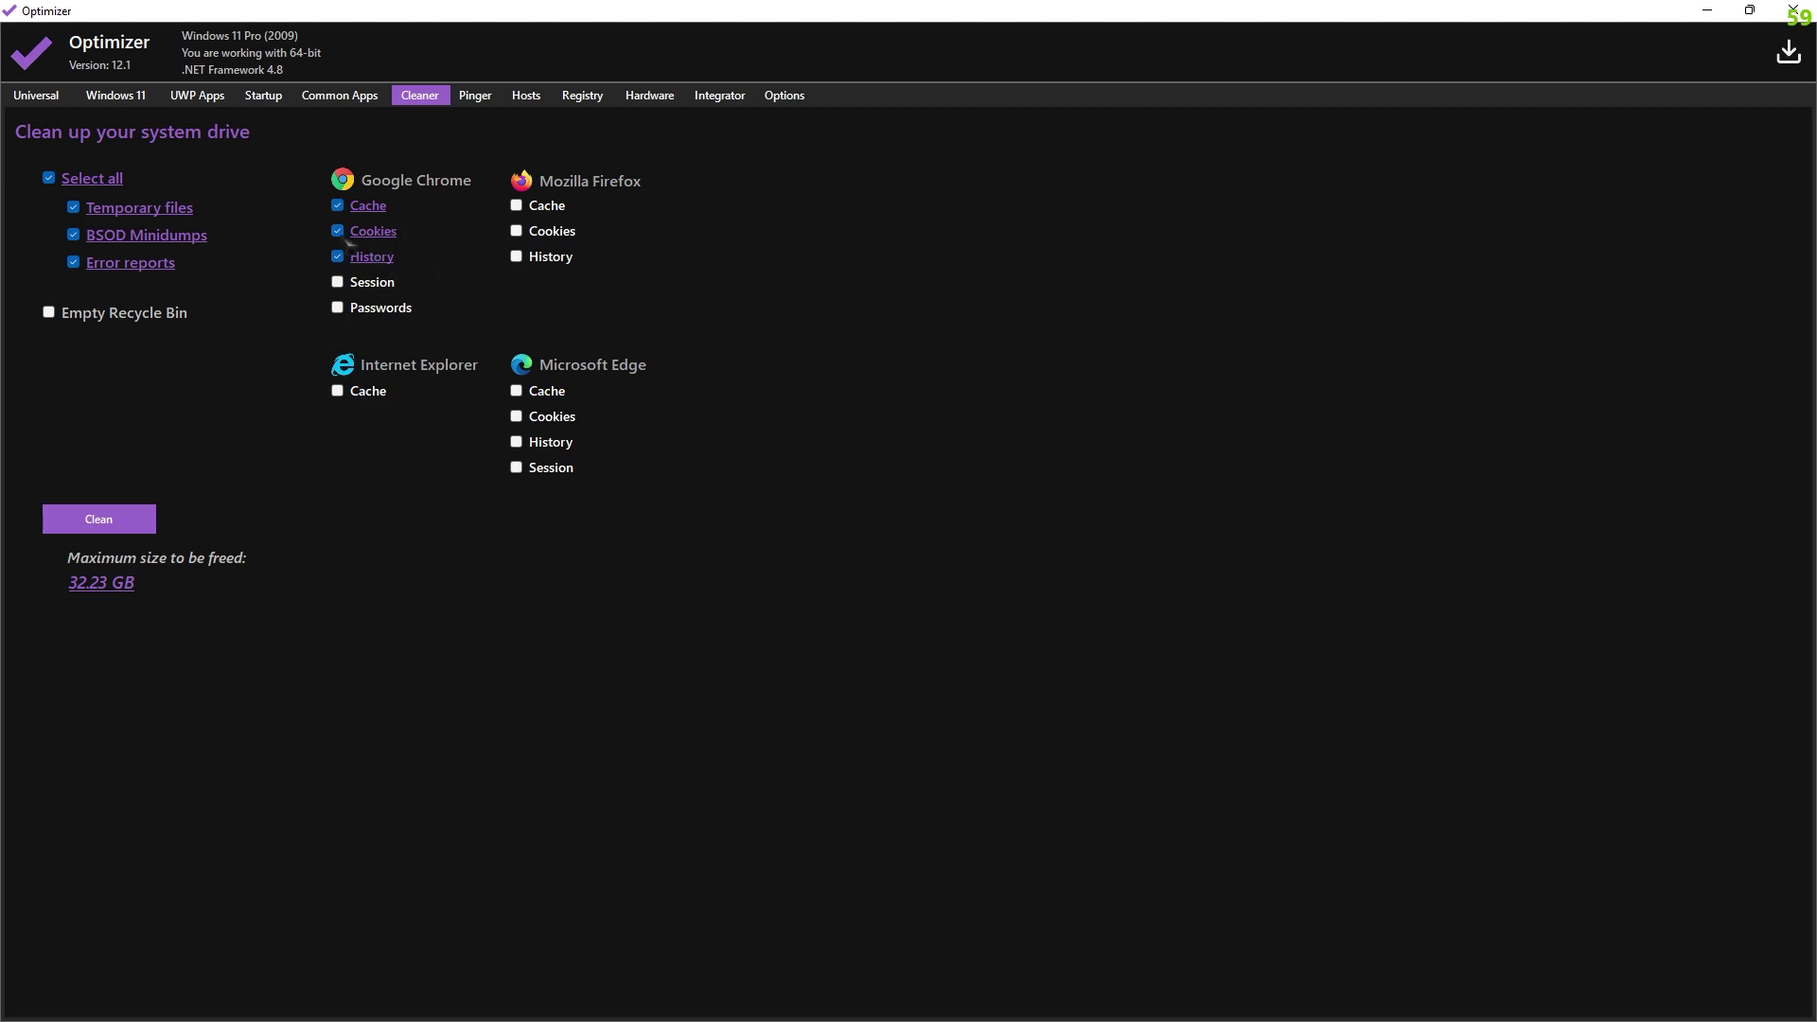
left_click(369, 206)
left_click(373, 232)
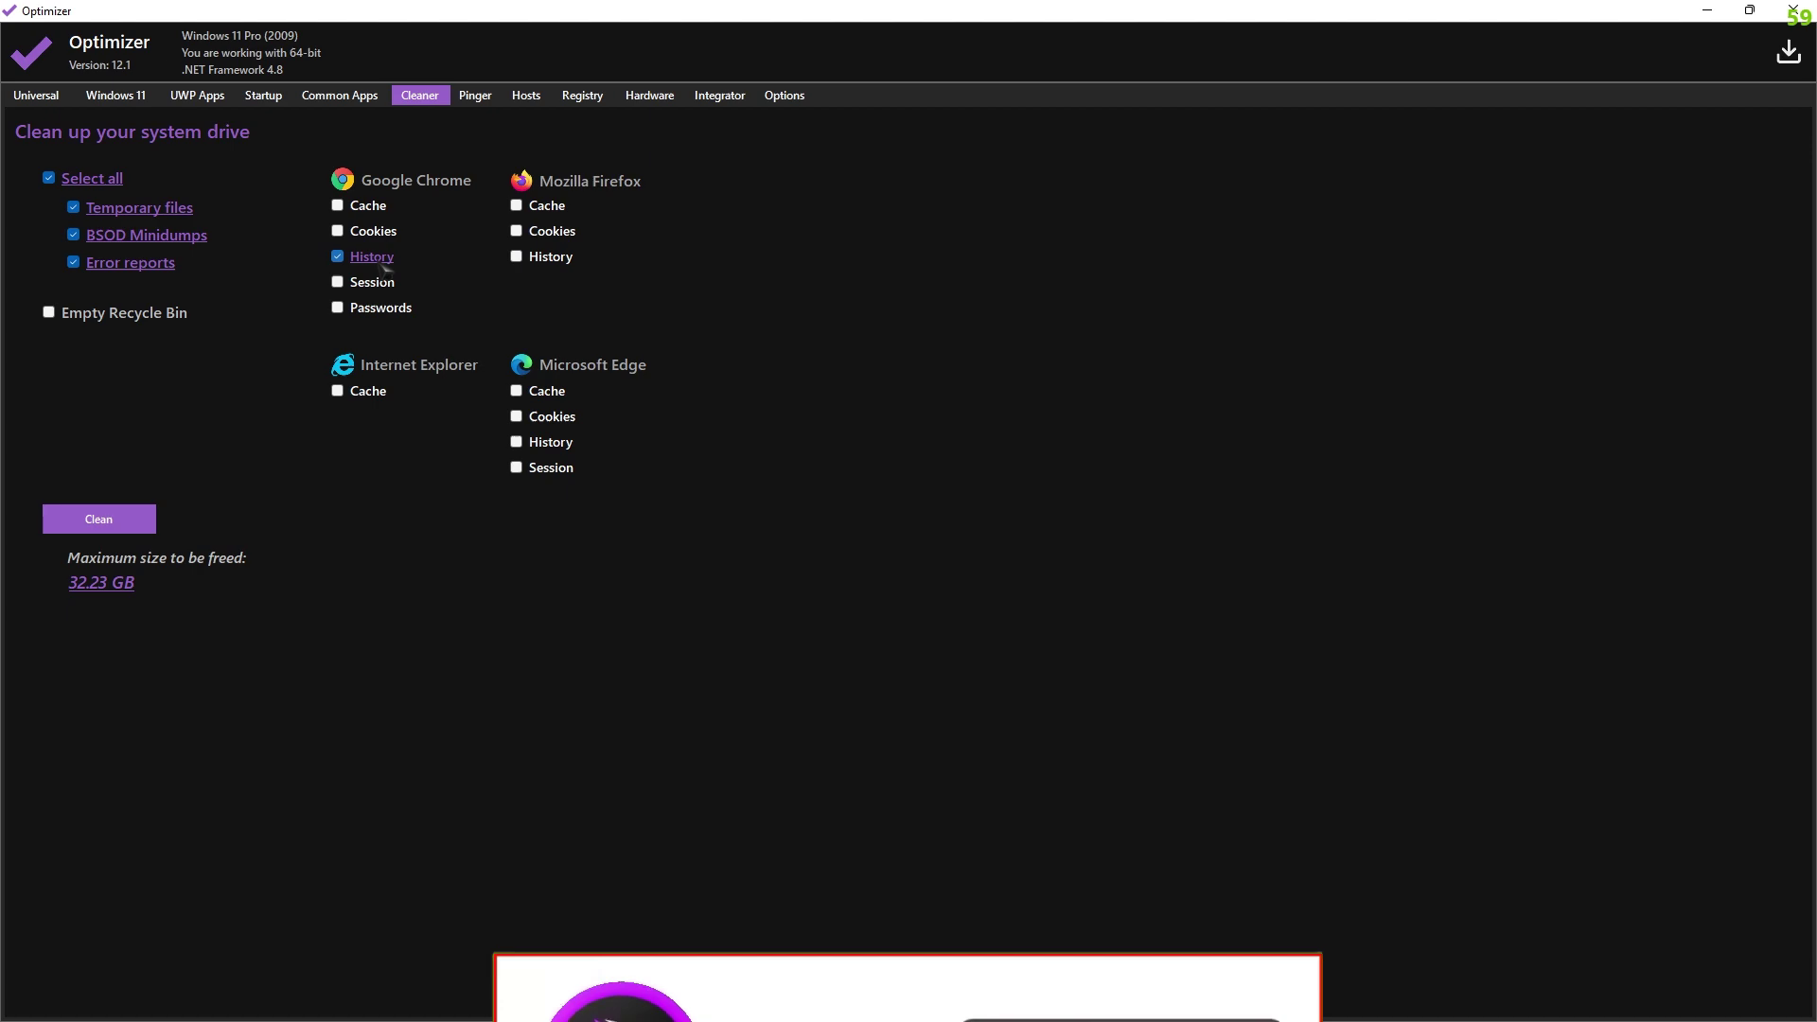
Add the Internet Explorer, Edge and Firefox caches and the Recycle Bin, then run the clean
left_click(368, 392)
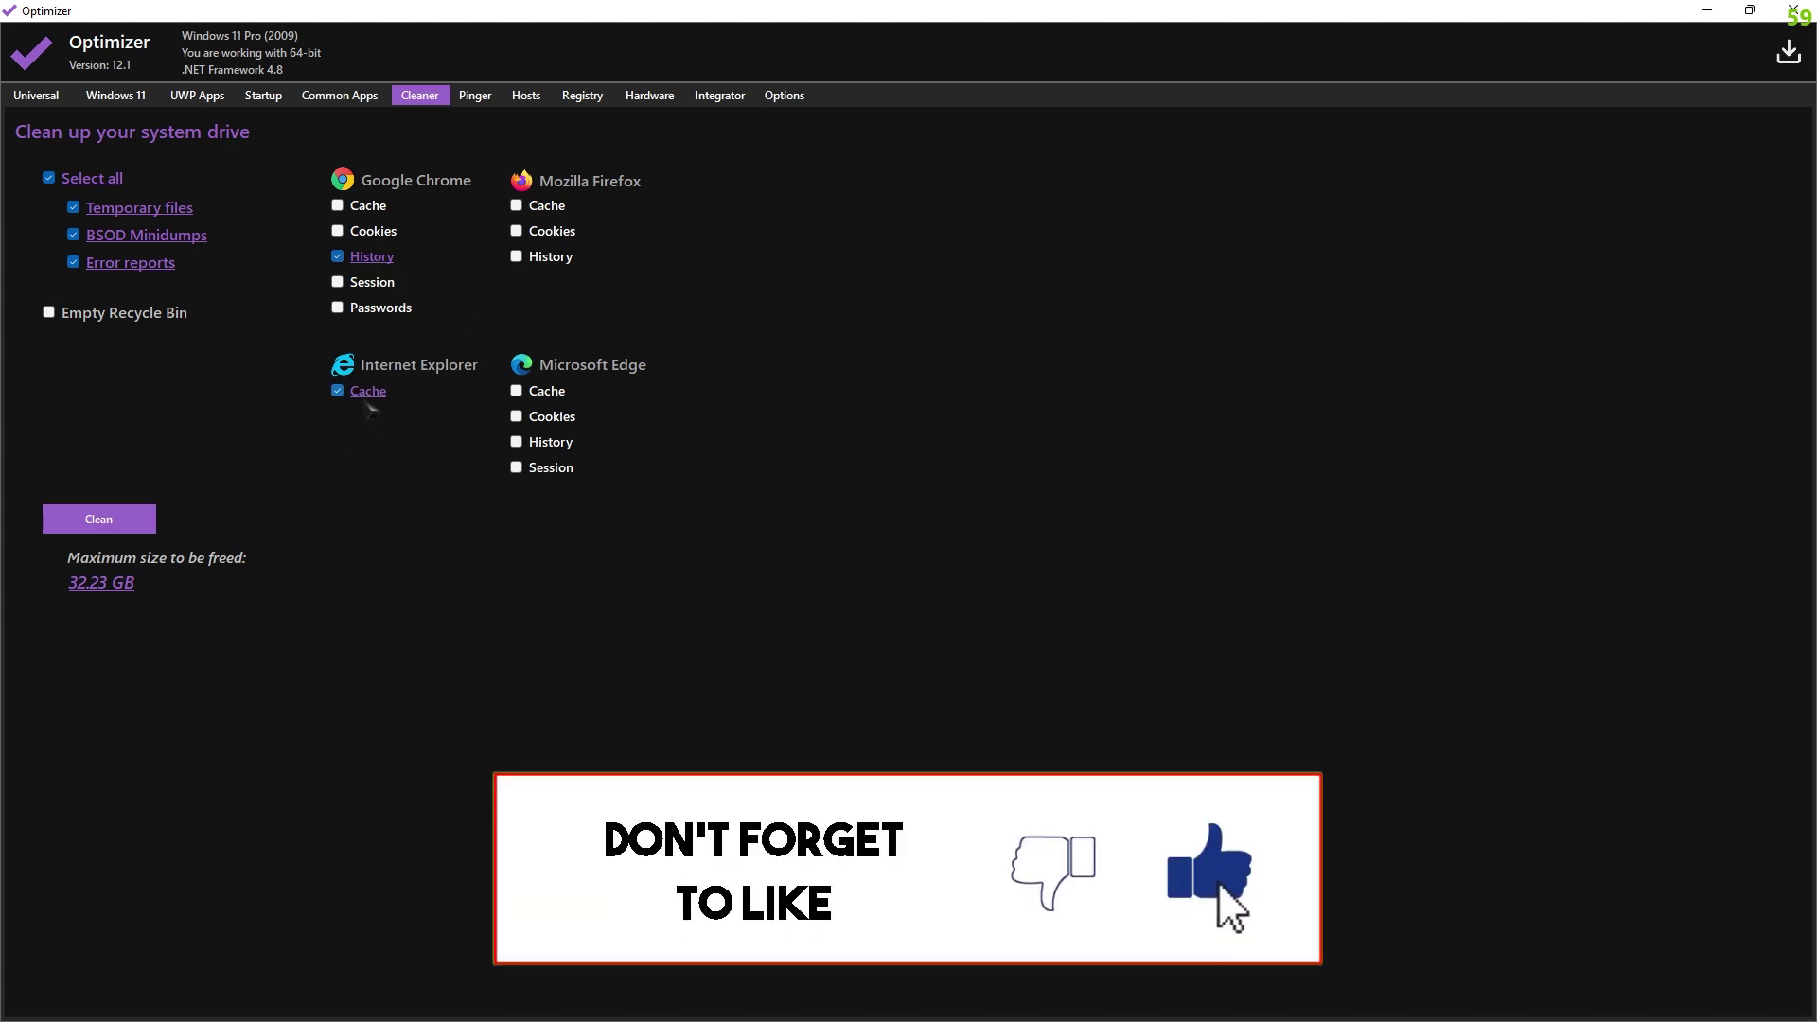
left_click(541, 392)
left_click(550, 207)
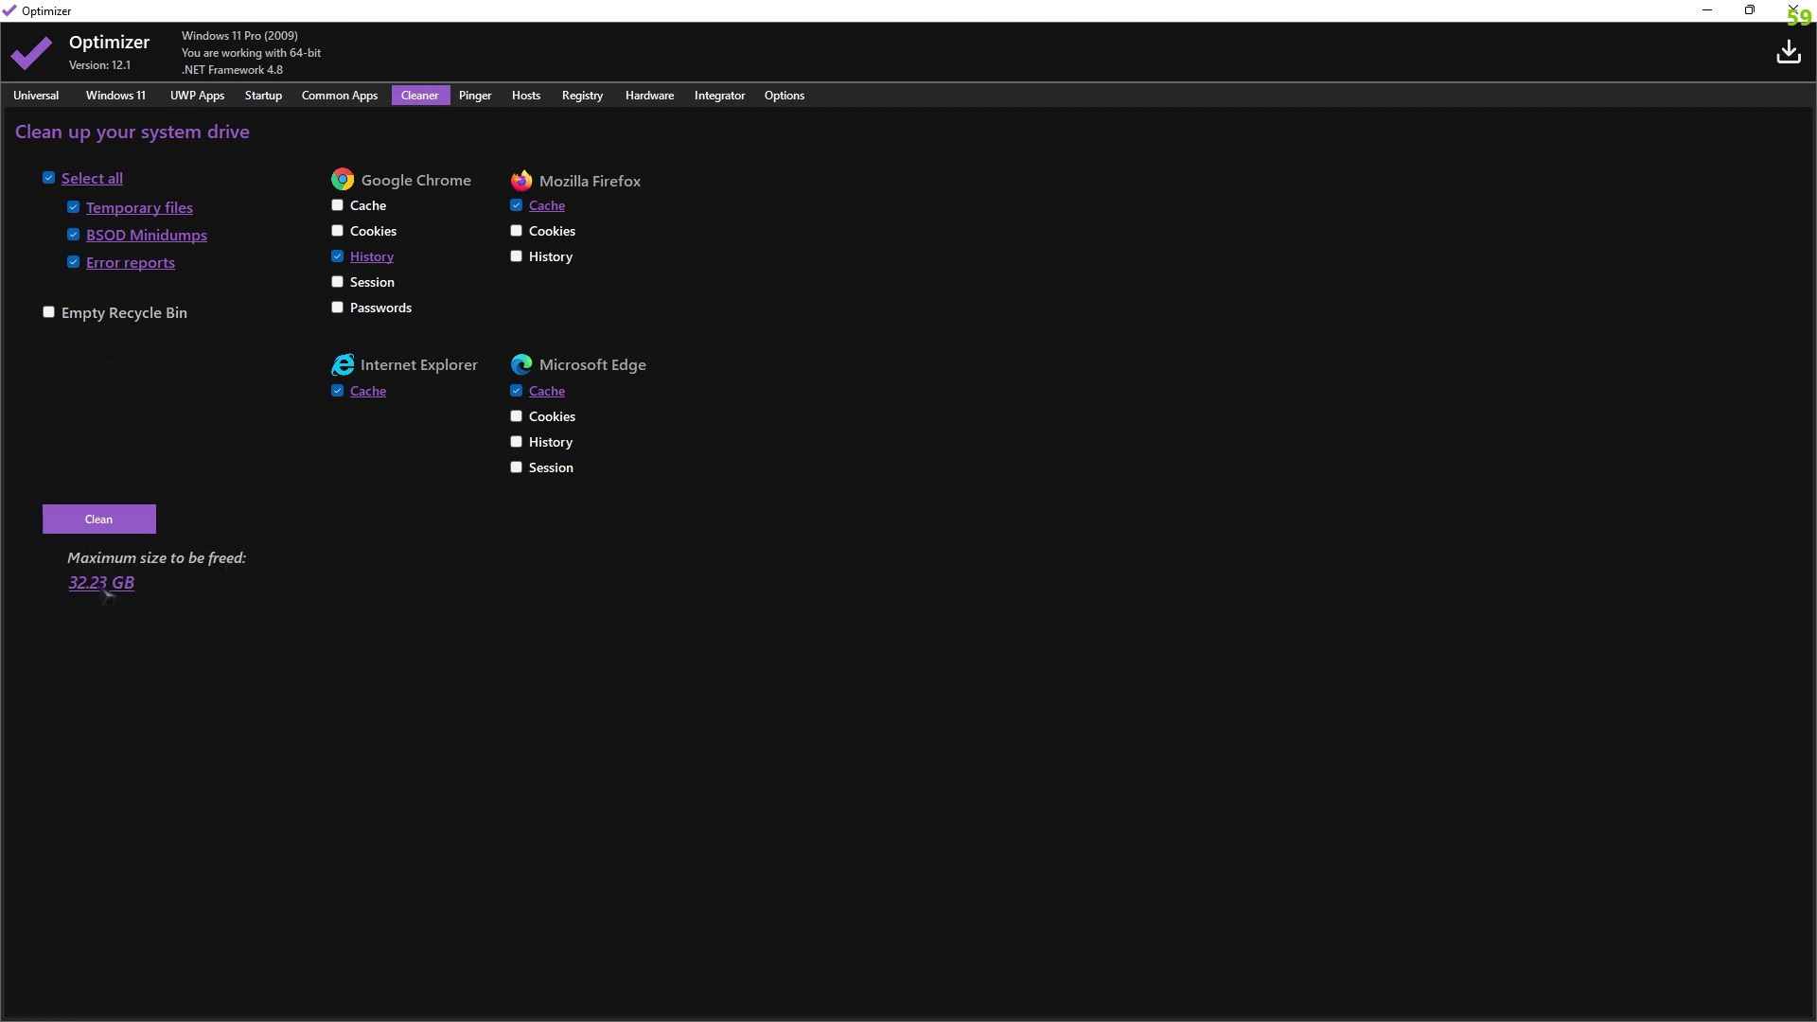
left_click(59, 320)
left_click(128, 525)
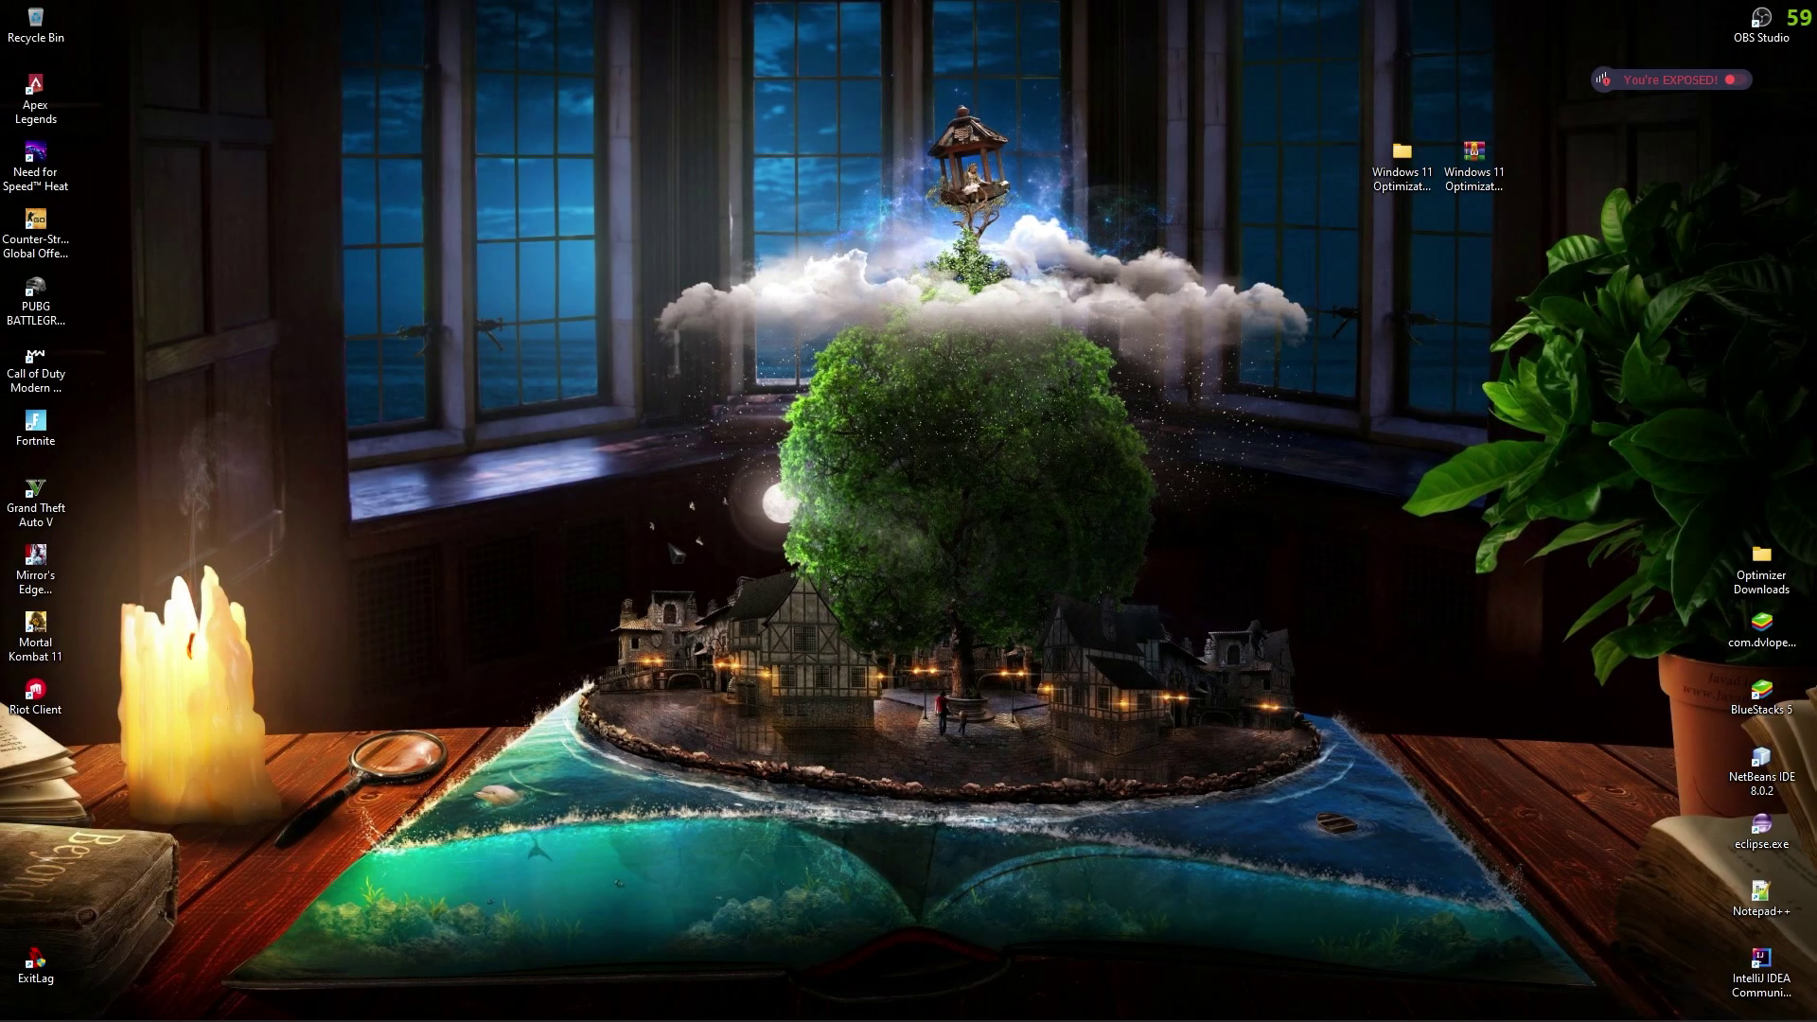
Set visual effects to Adjust for best performance, keep only Show thumbnails instead of icons, and apply
key("super")
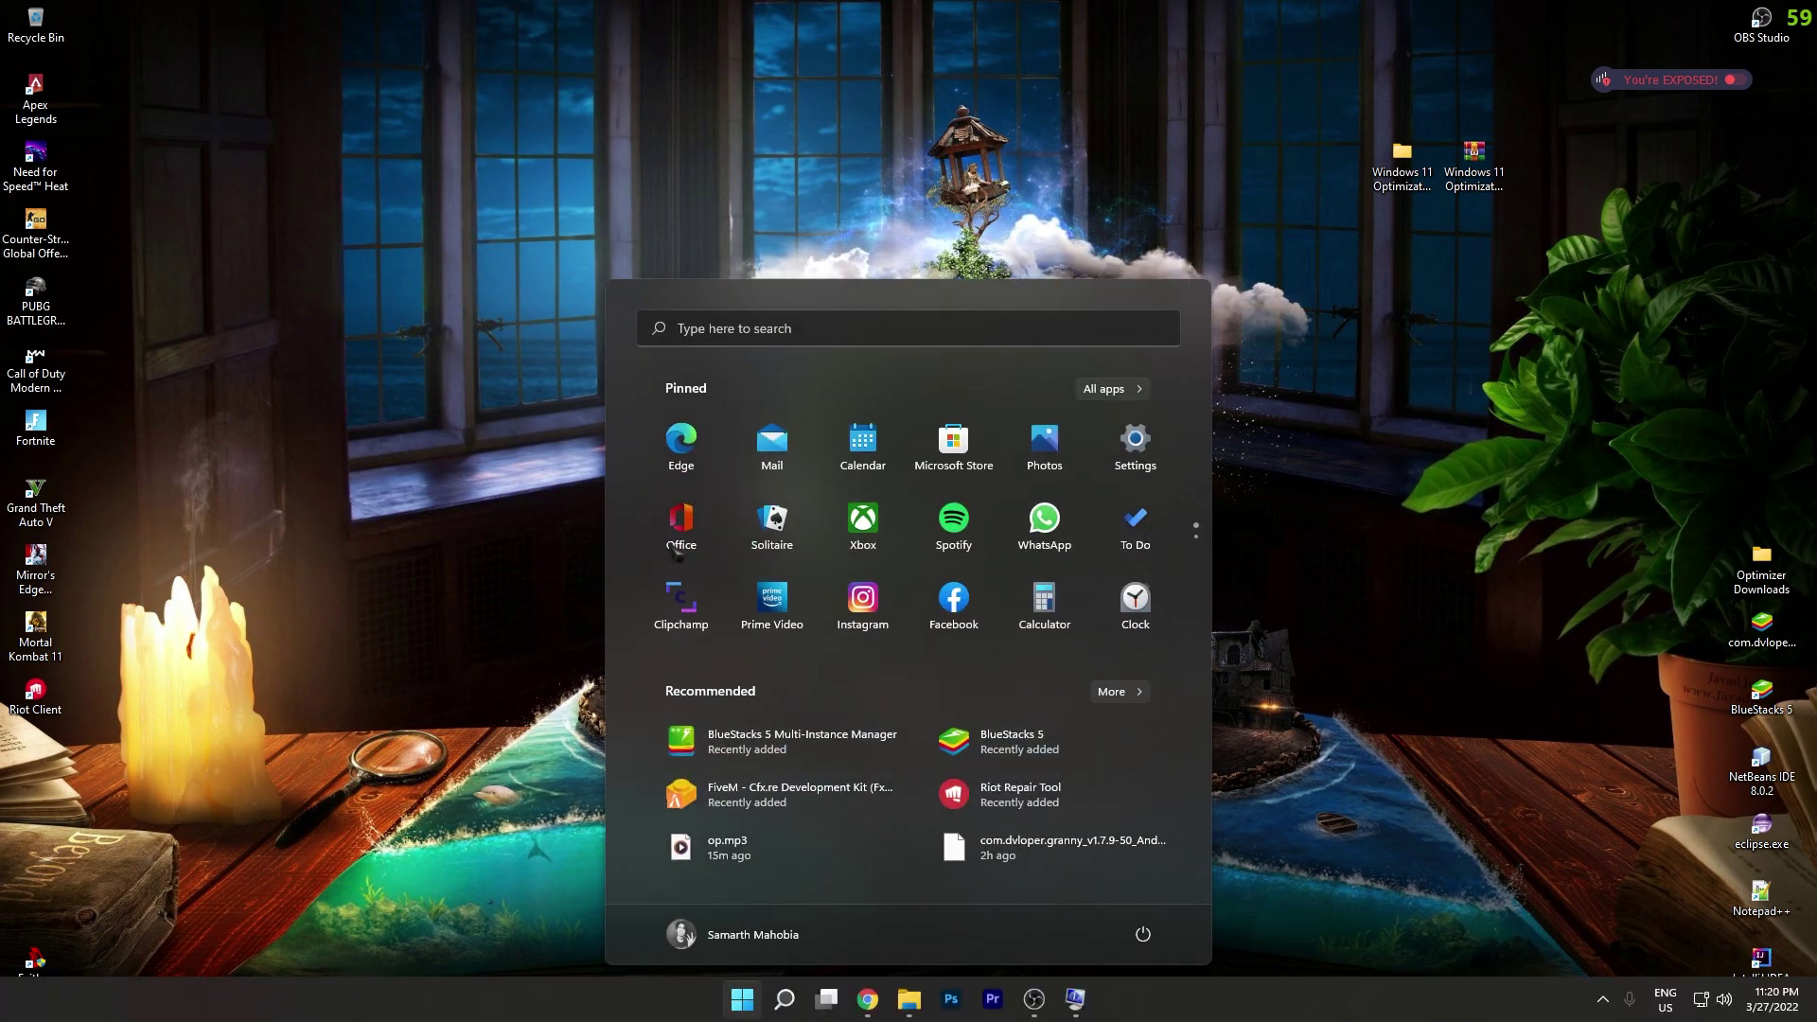
type("adjust the appearance and performance of Windows")
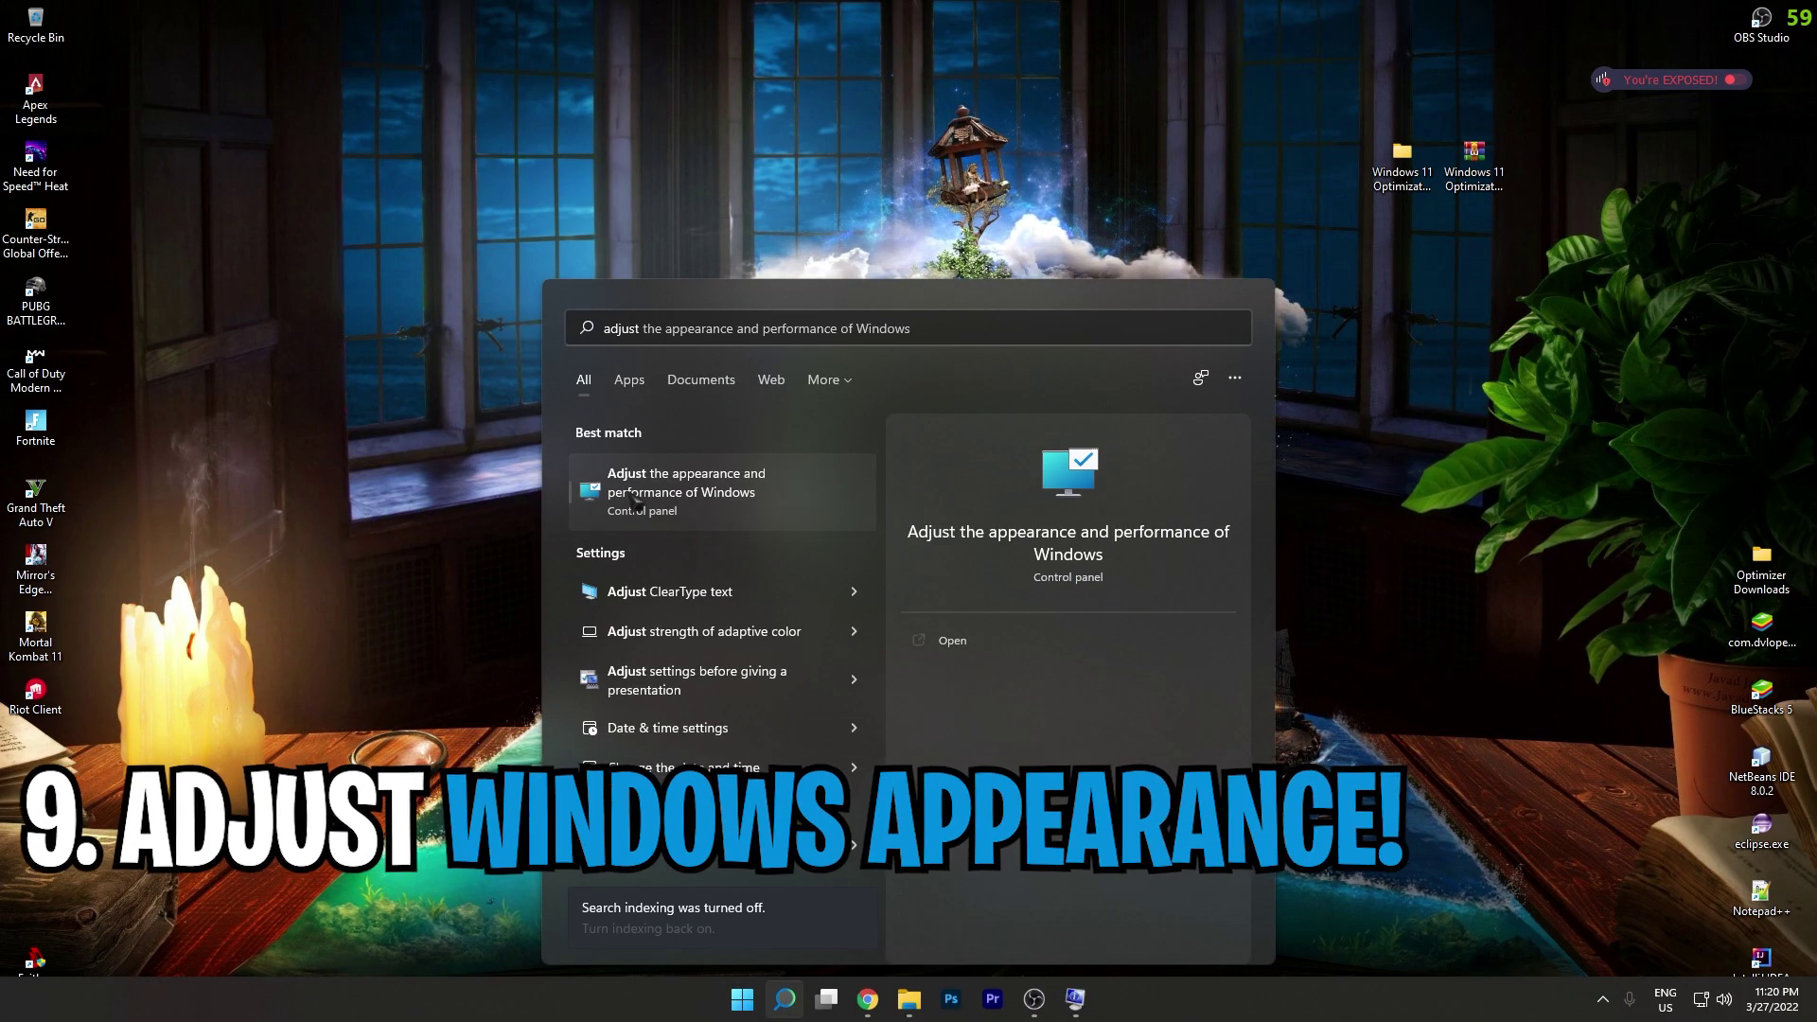
left_click(710, 502)
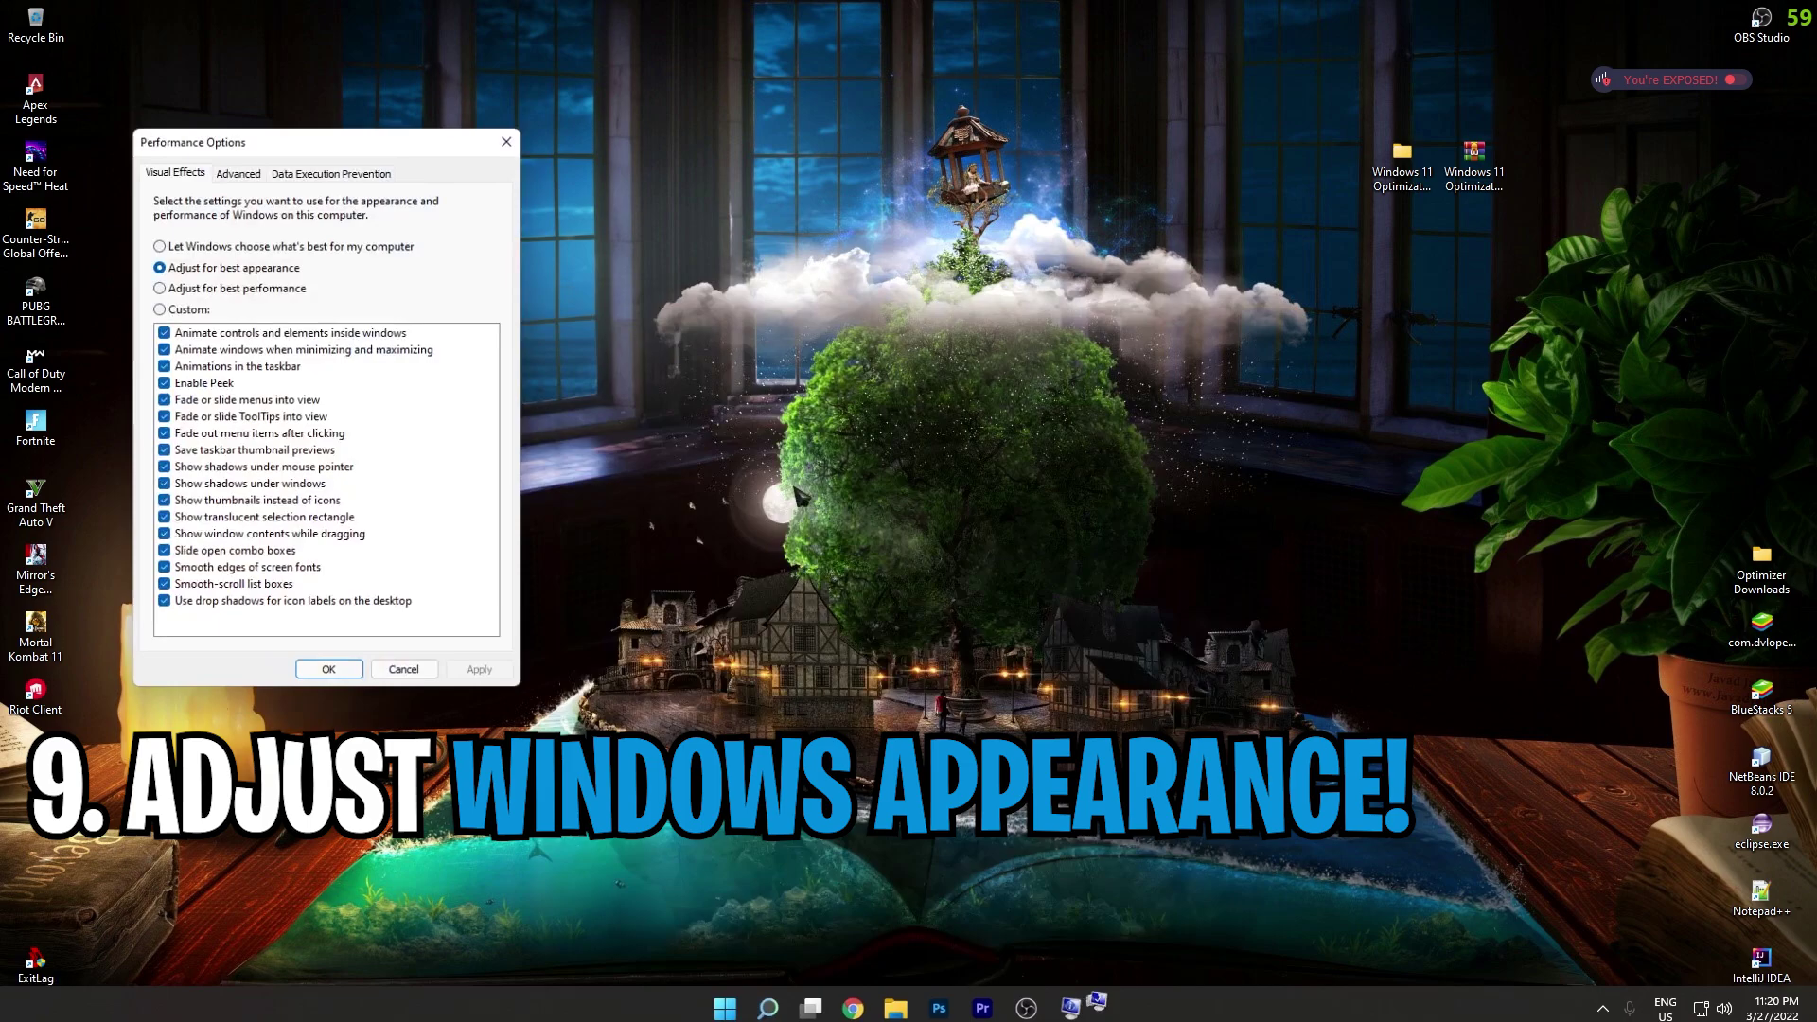
left_click(203, 287)
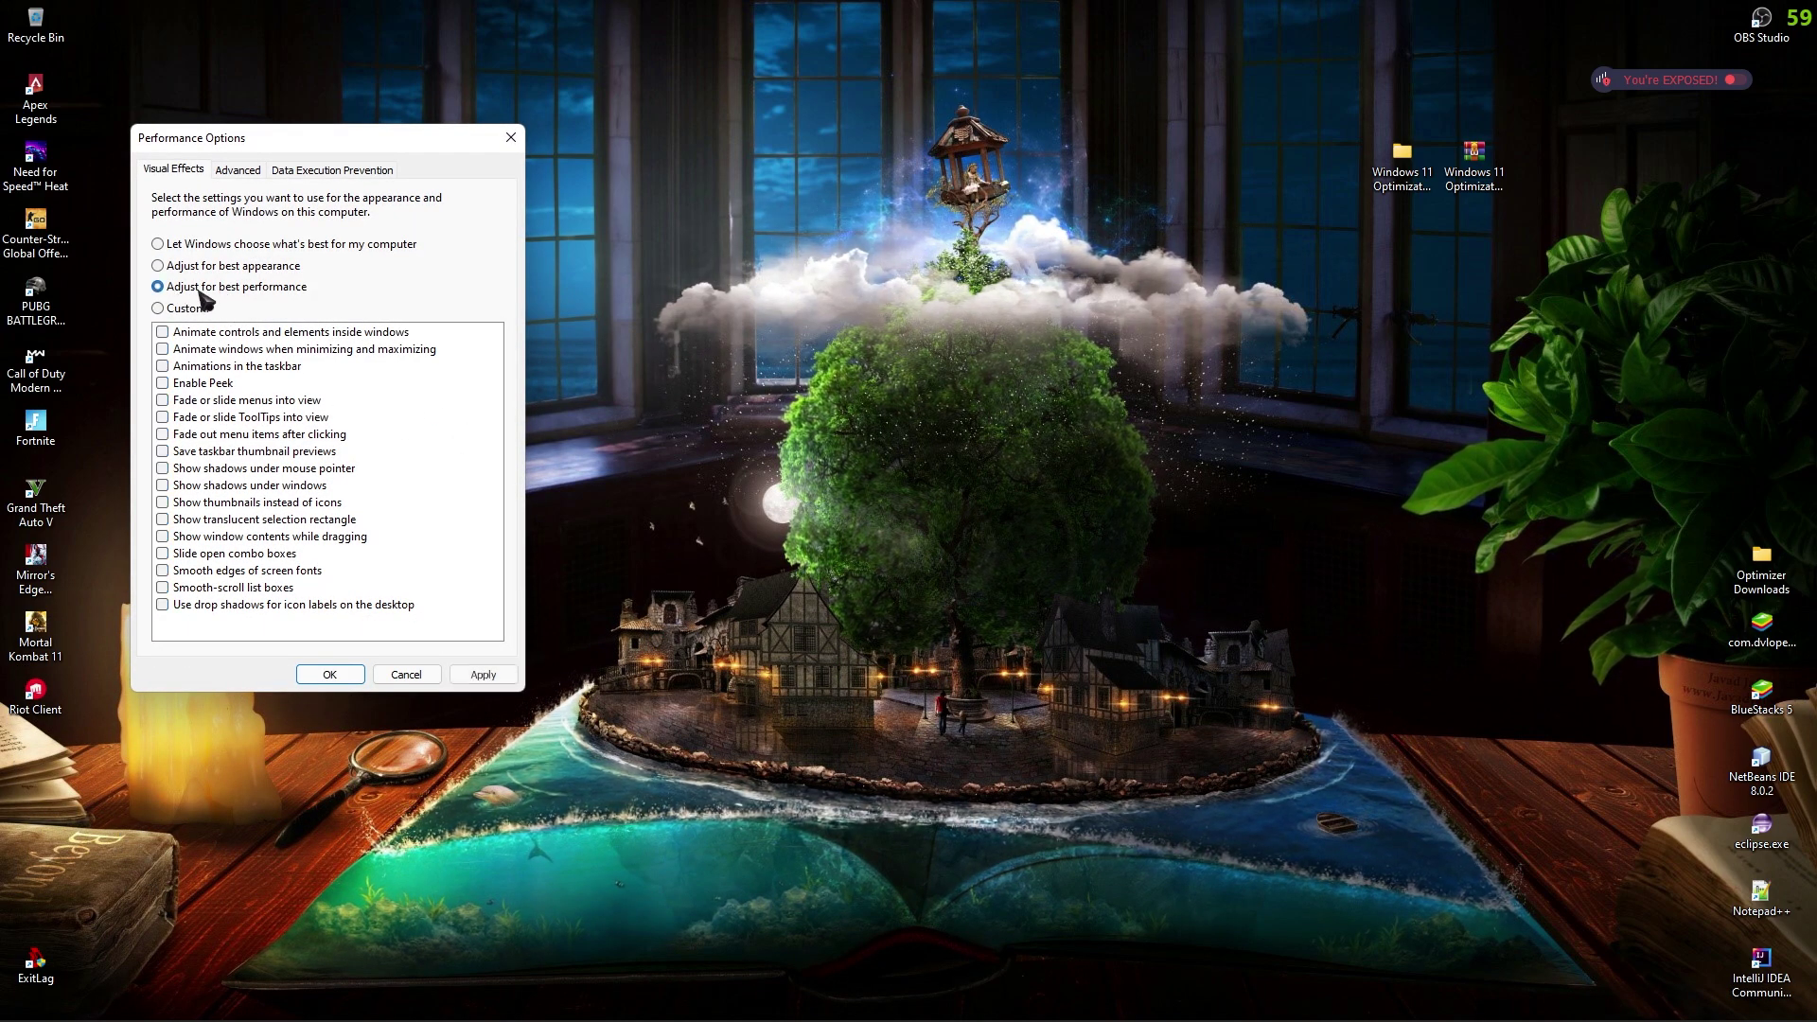
left_click(214, 505)
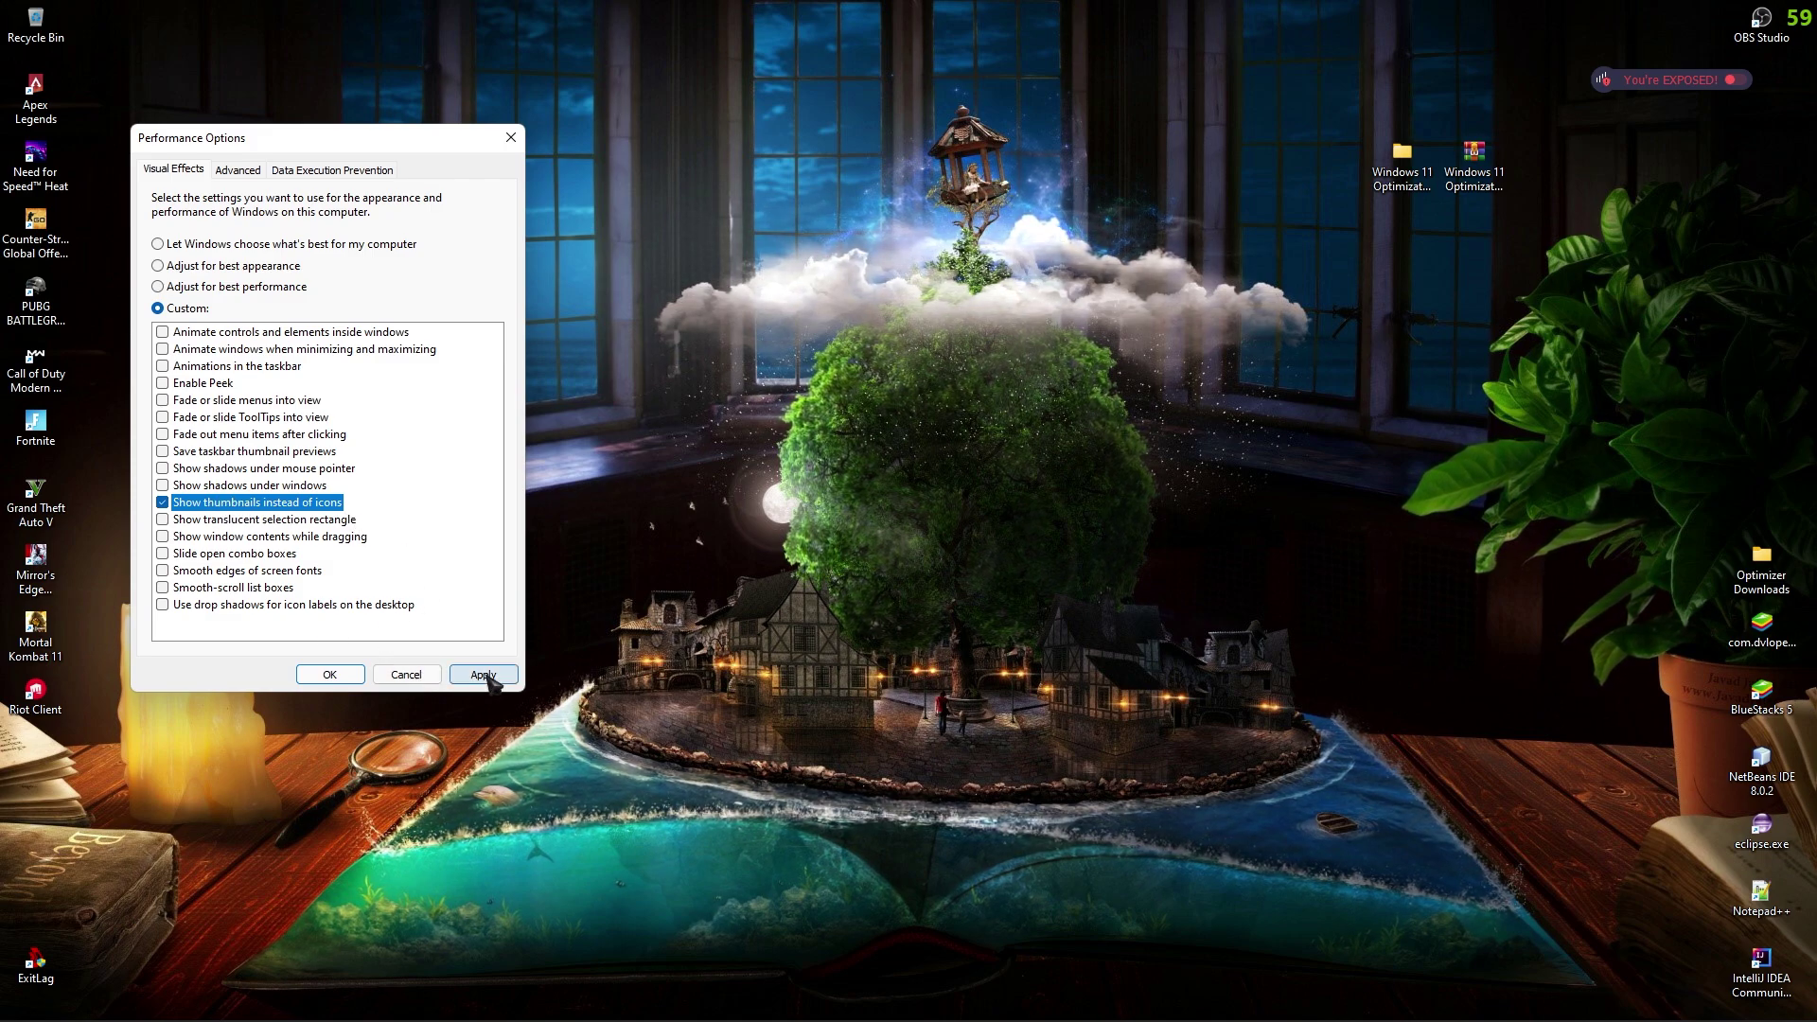
left_click(482, 674)
left_click(510, 138)
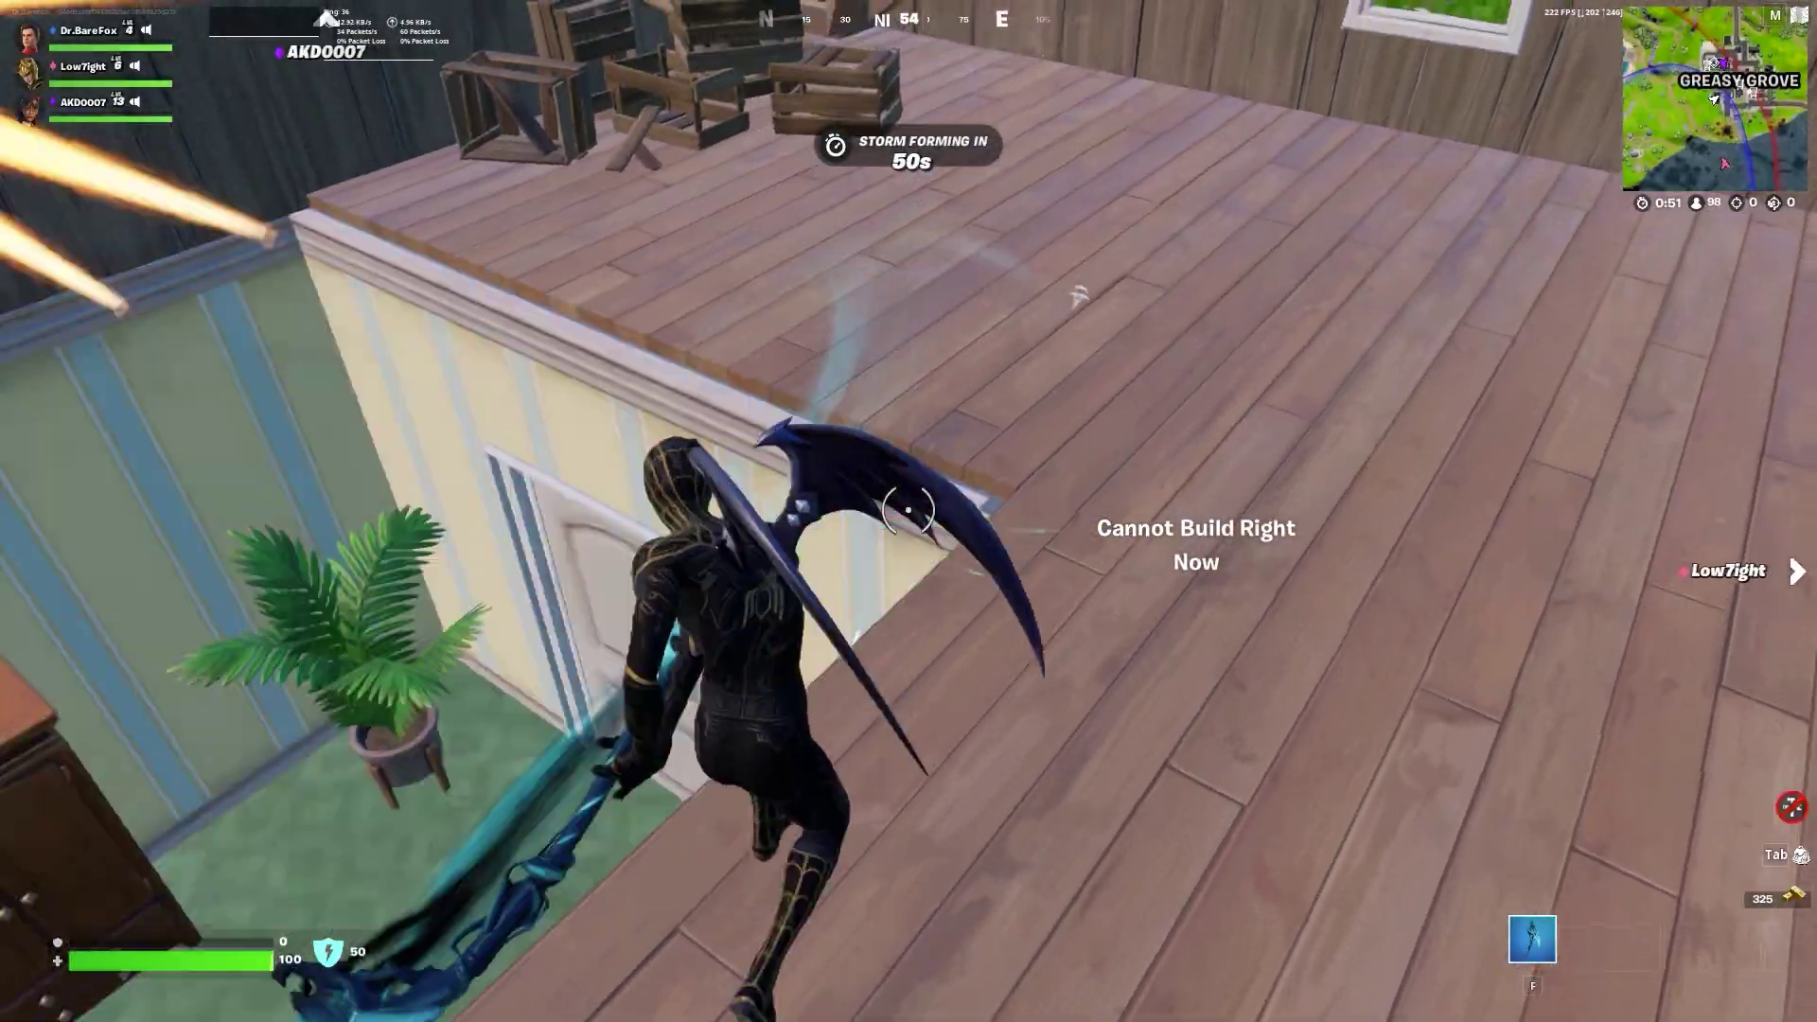
Loot the Striker Pump Shotgun, climb upstairs, grab the Repair Torch and drink a Chug Splash
key("e")
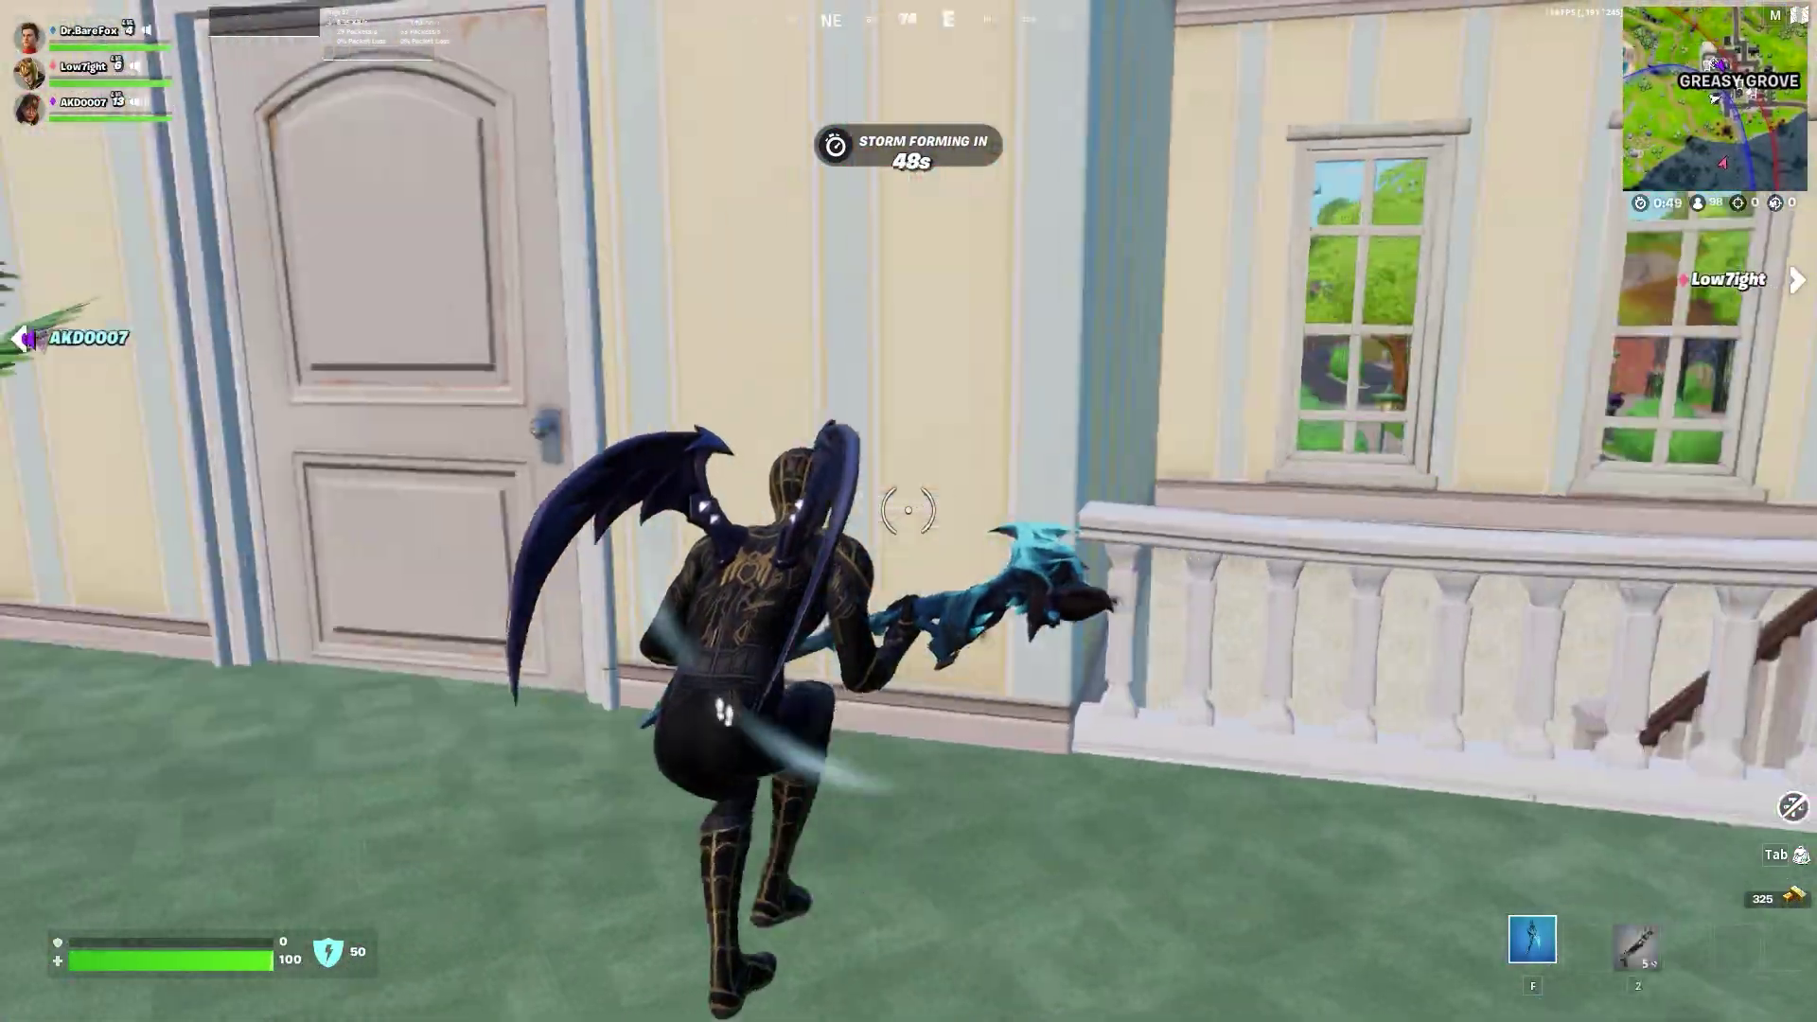
key("w")
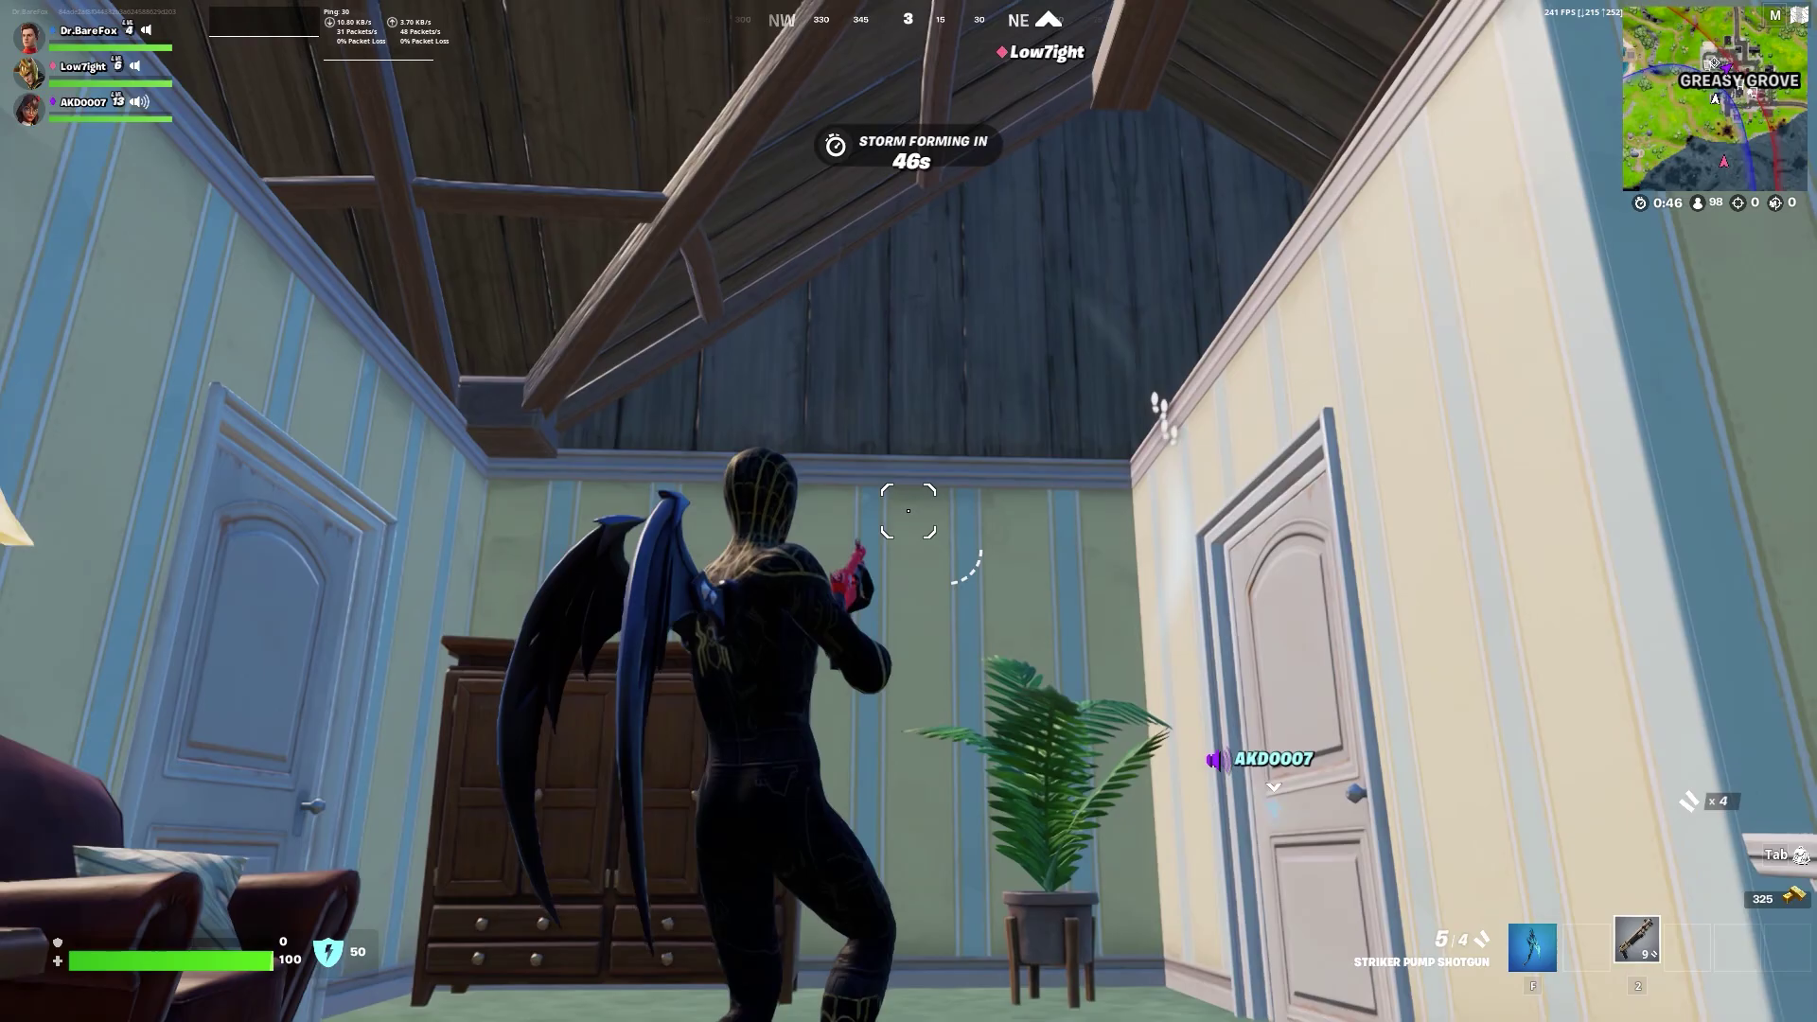
key("w")
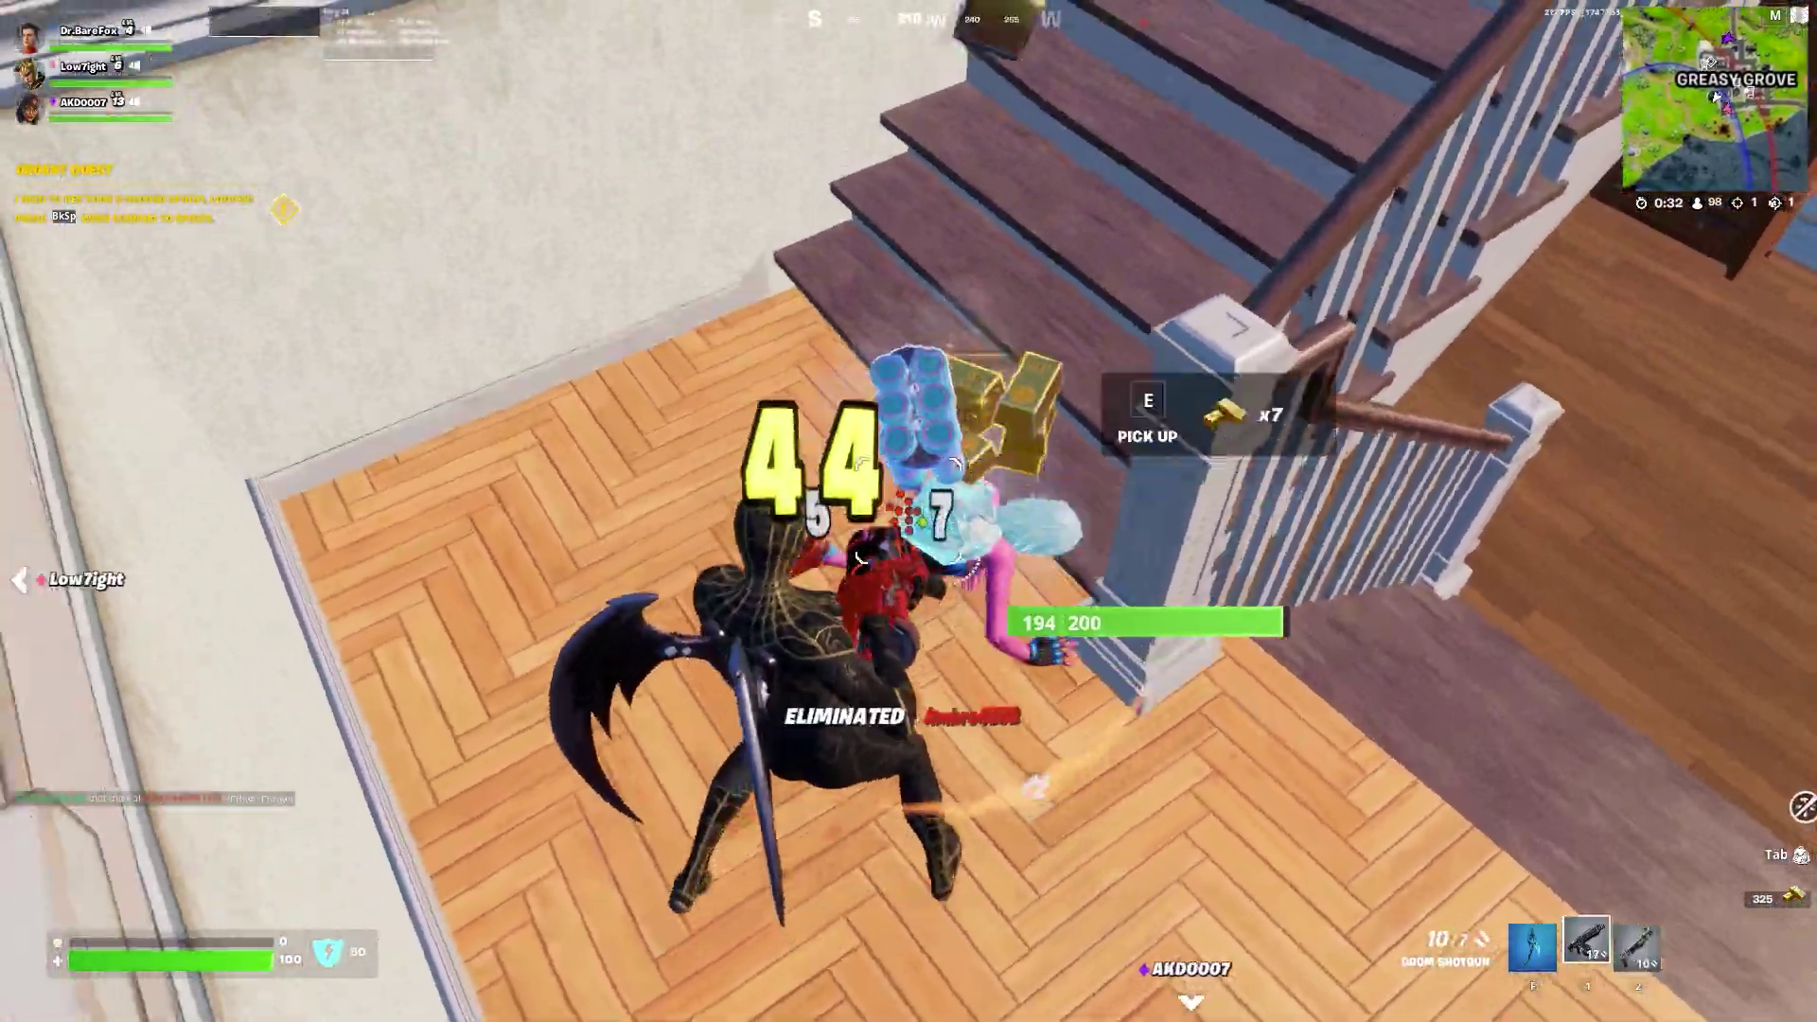
key("w")
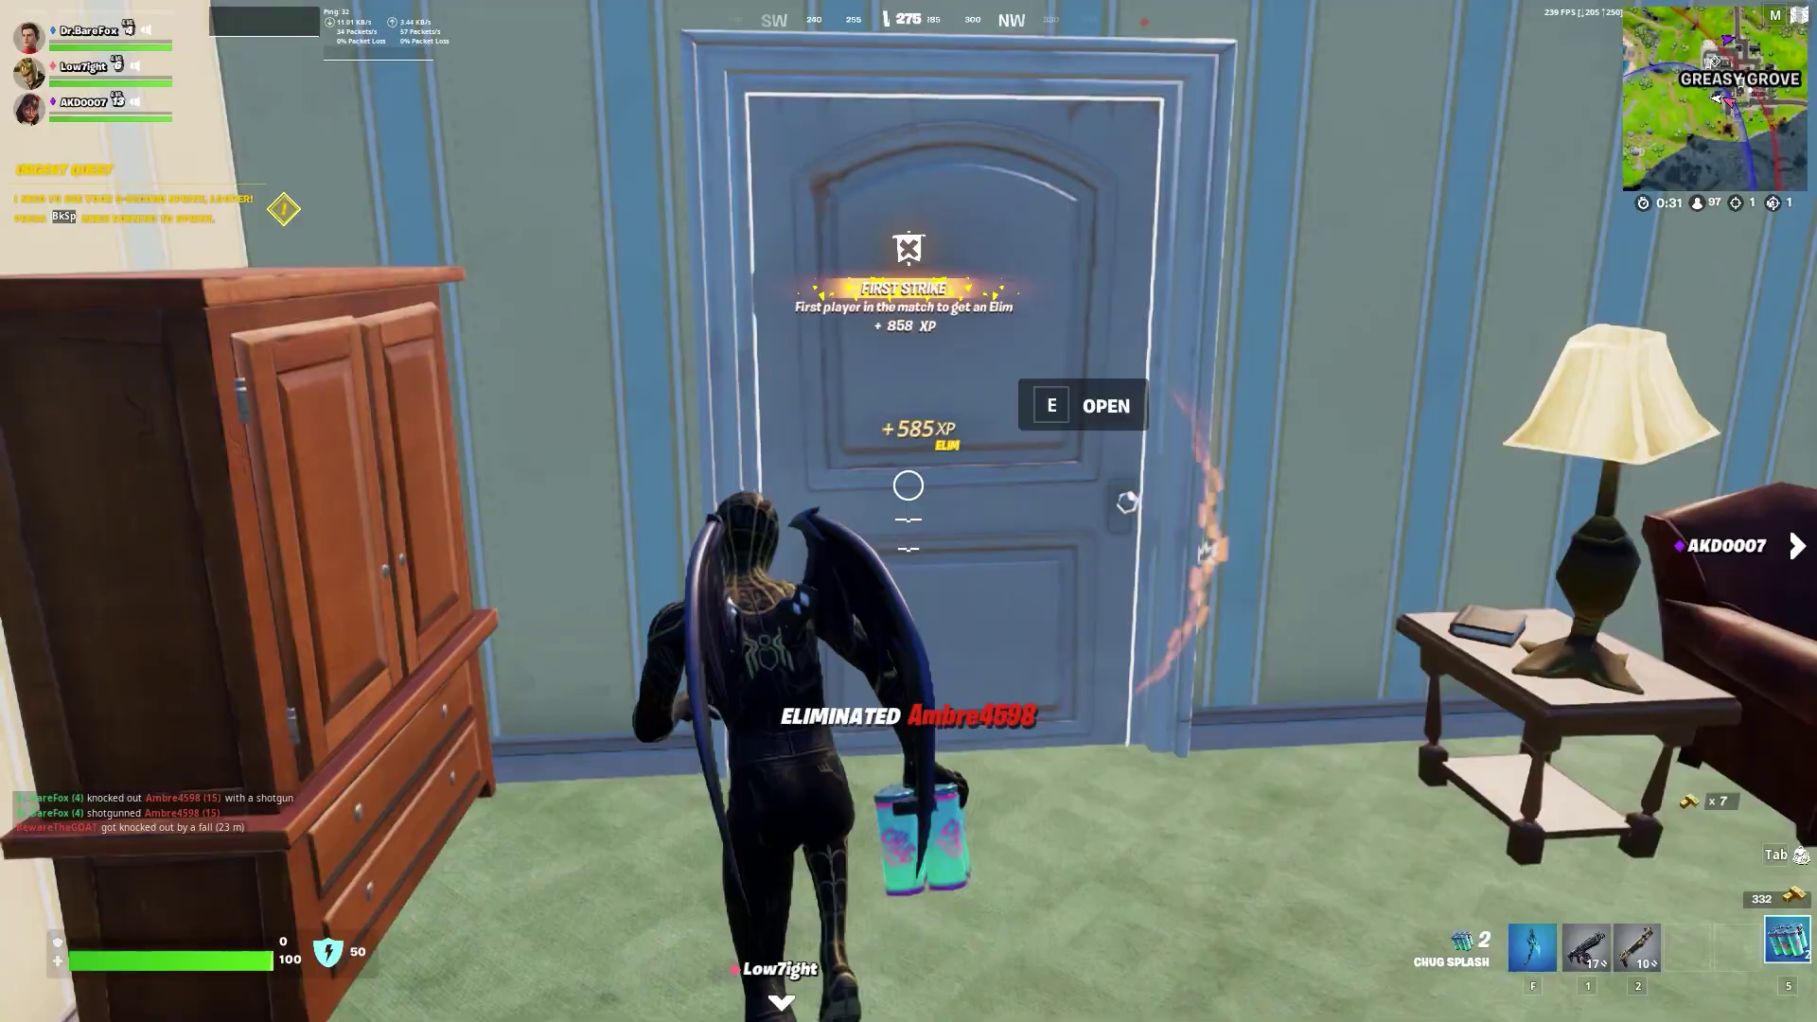
key("e")
key("w")
key("e")
key("5")
Knock down an enemy with the scoped rifle, then reload the assault rifle
left_click(909, 486)
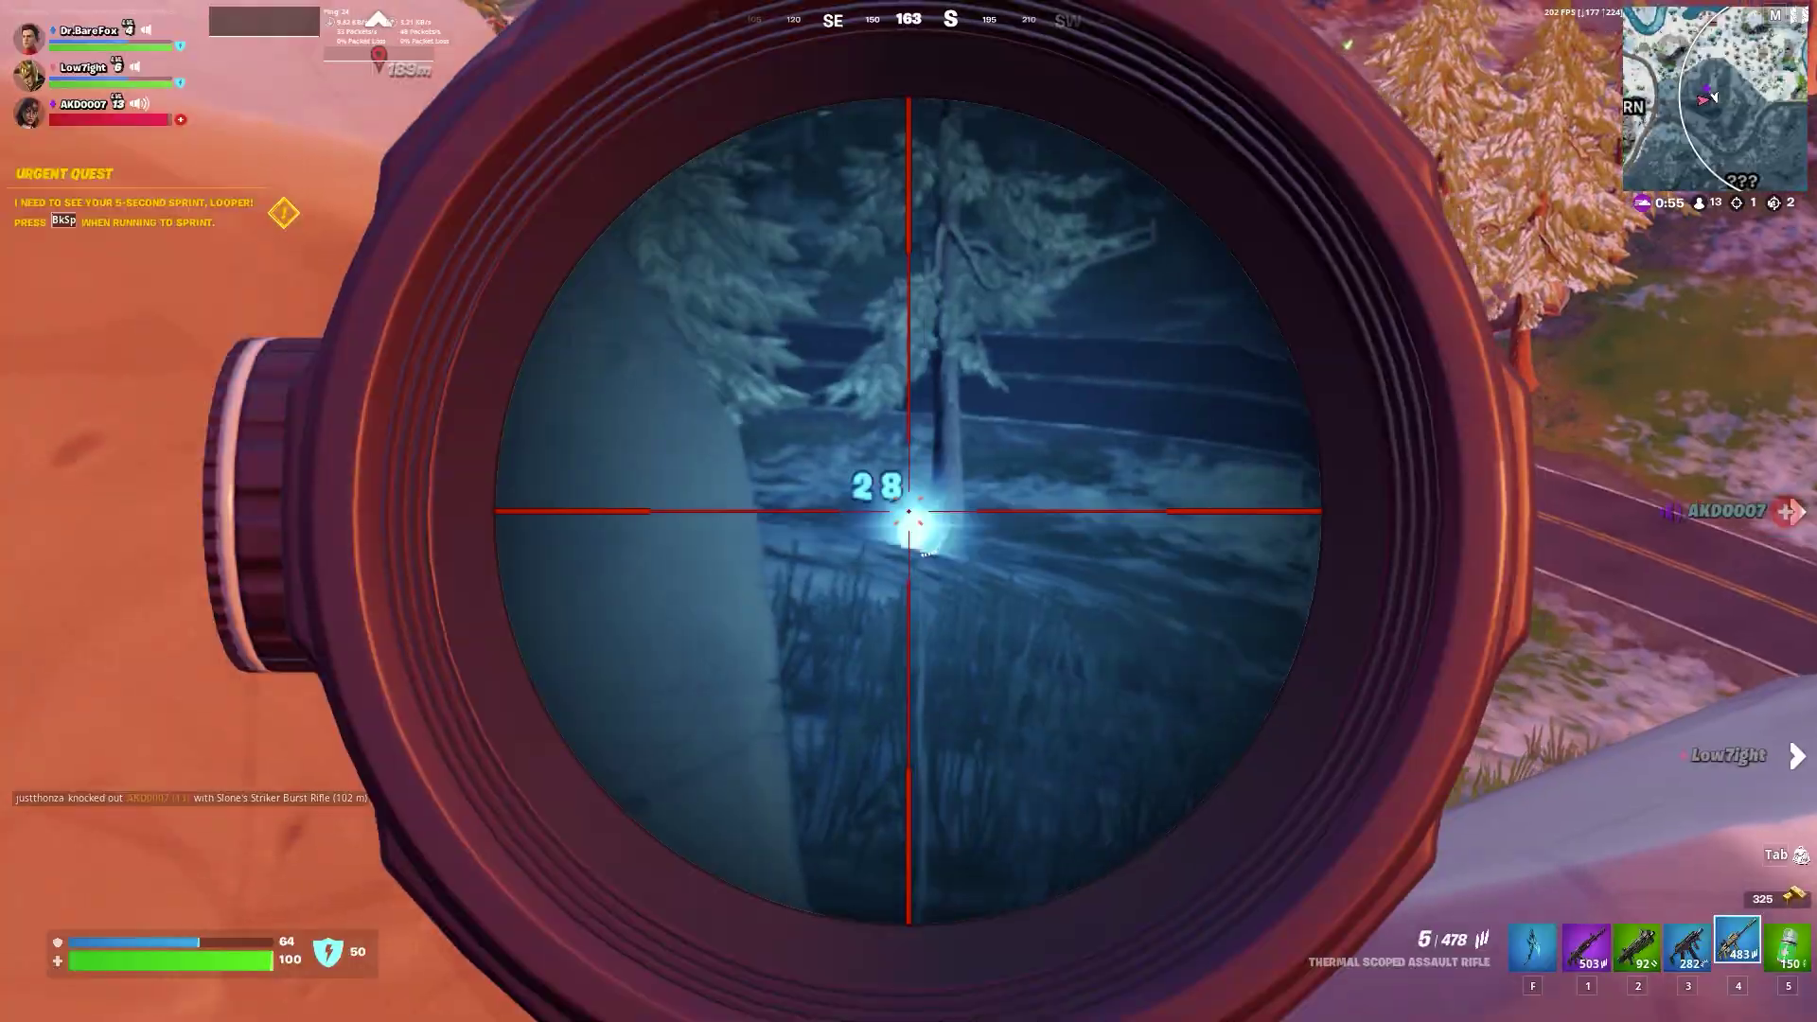
left_click(908, 511)
left_click(909, 511)
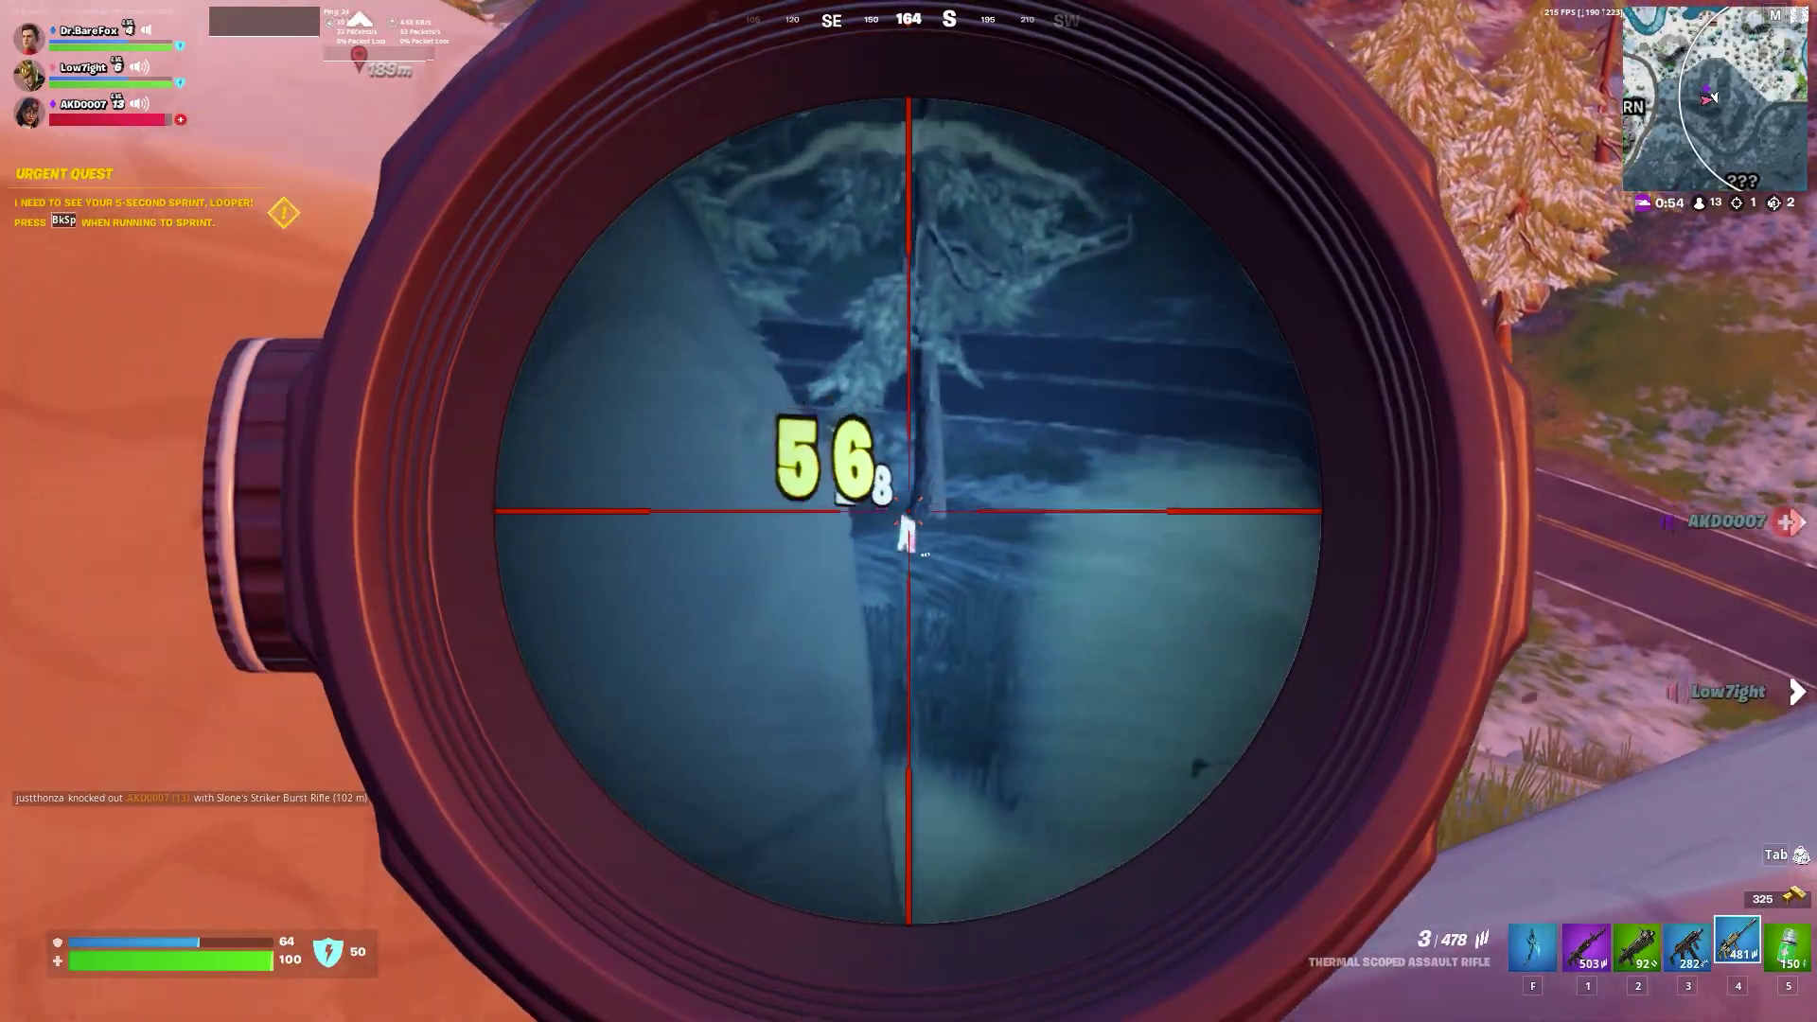
left_click(909, 511)
right_click(908, 511)
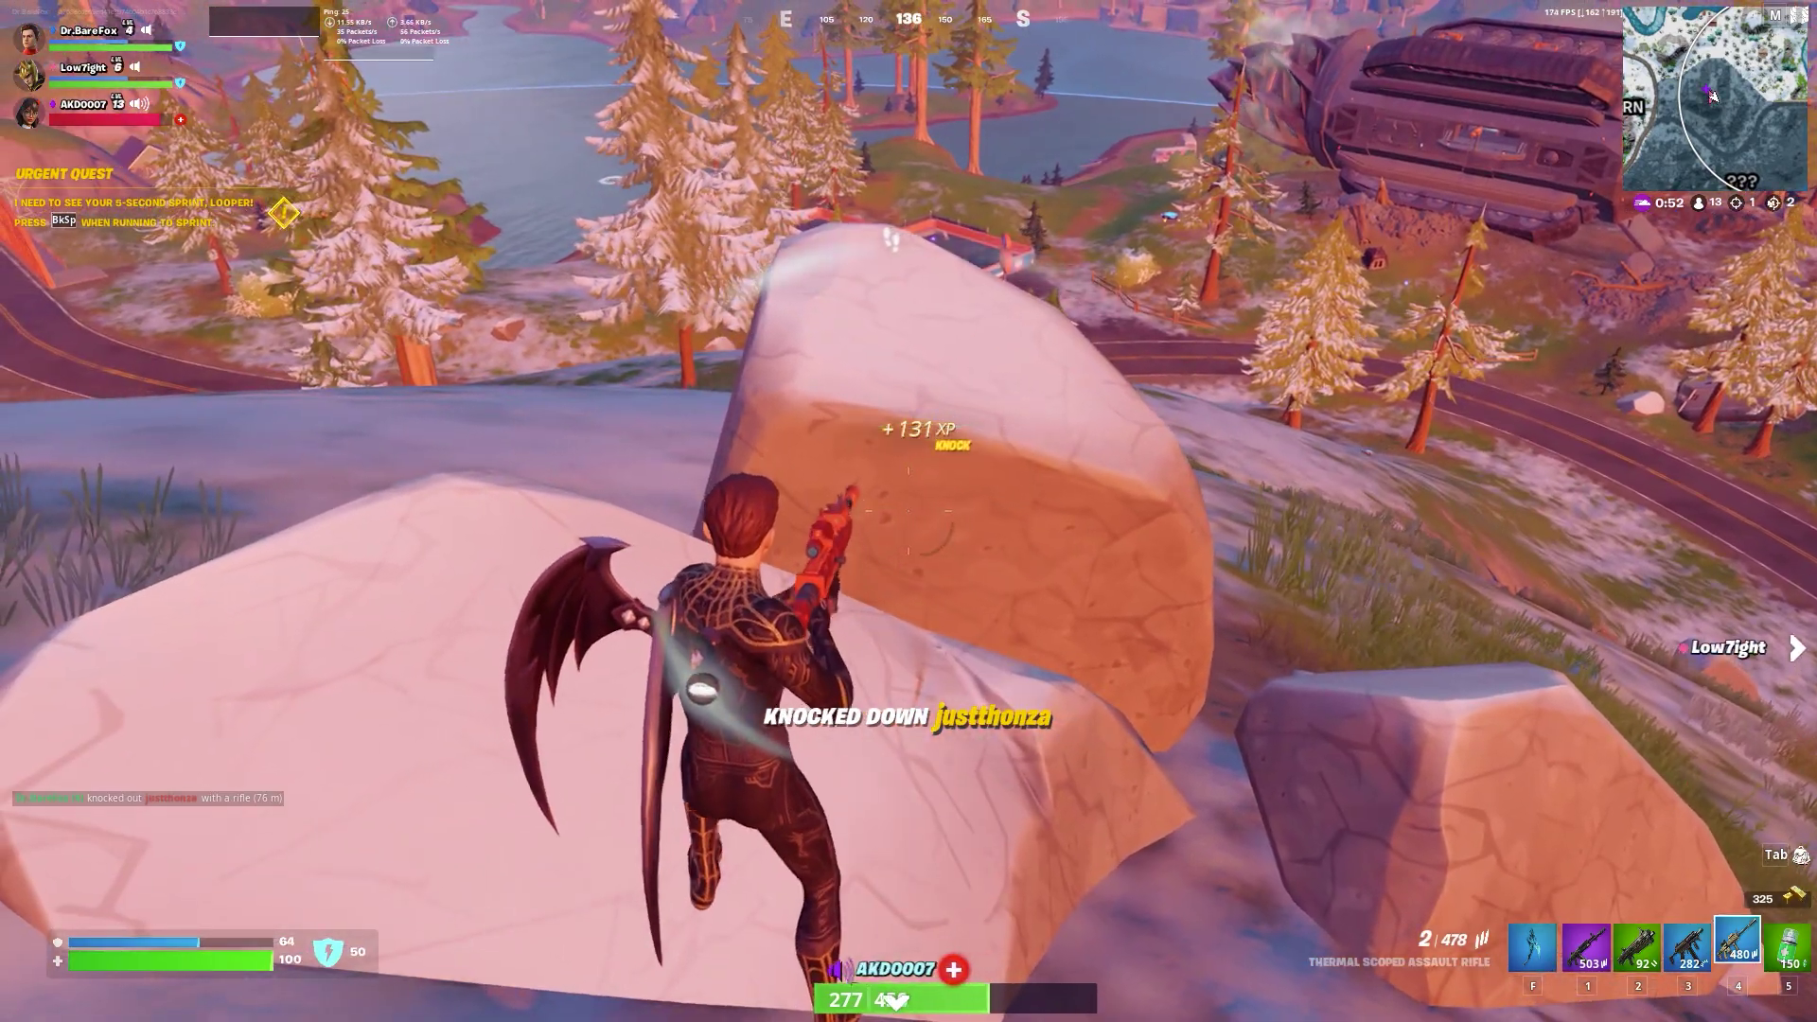
key("r")
Attack the enemy with the auto shotgun and the Stinger SMG, switching between them
key("3")
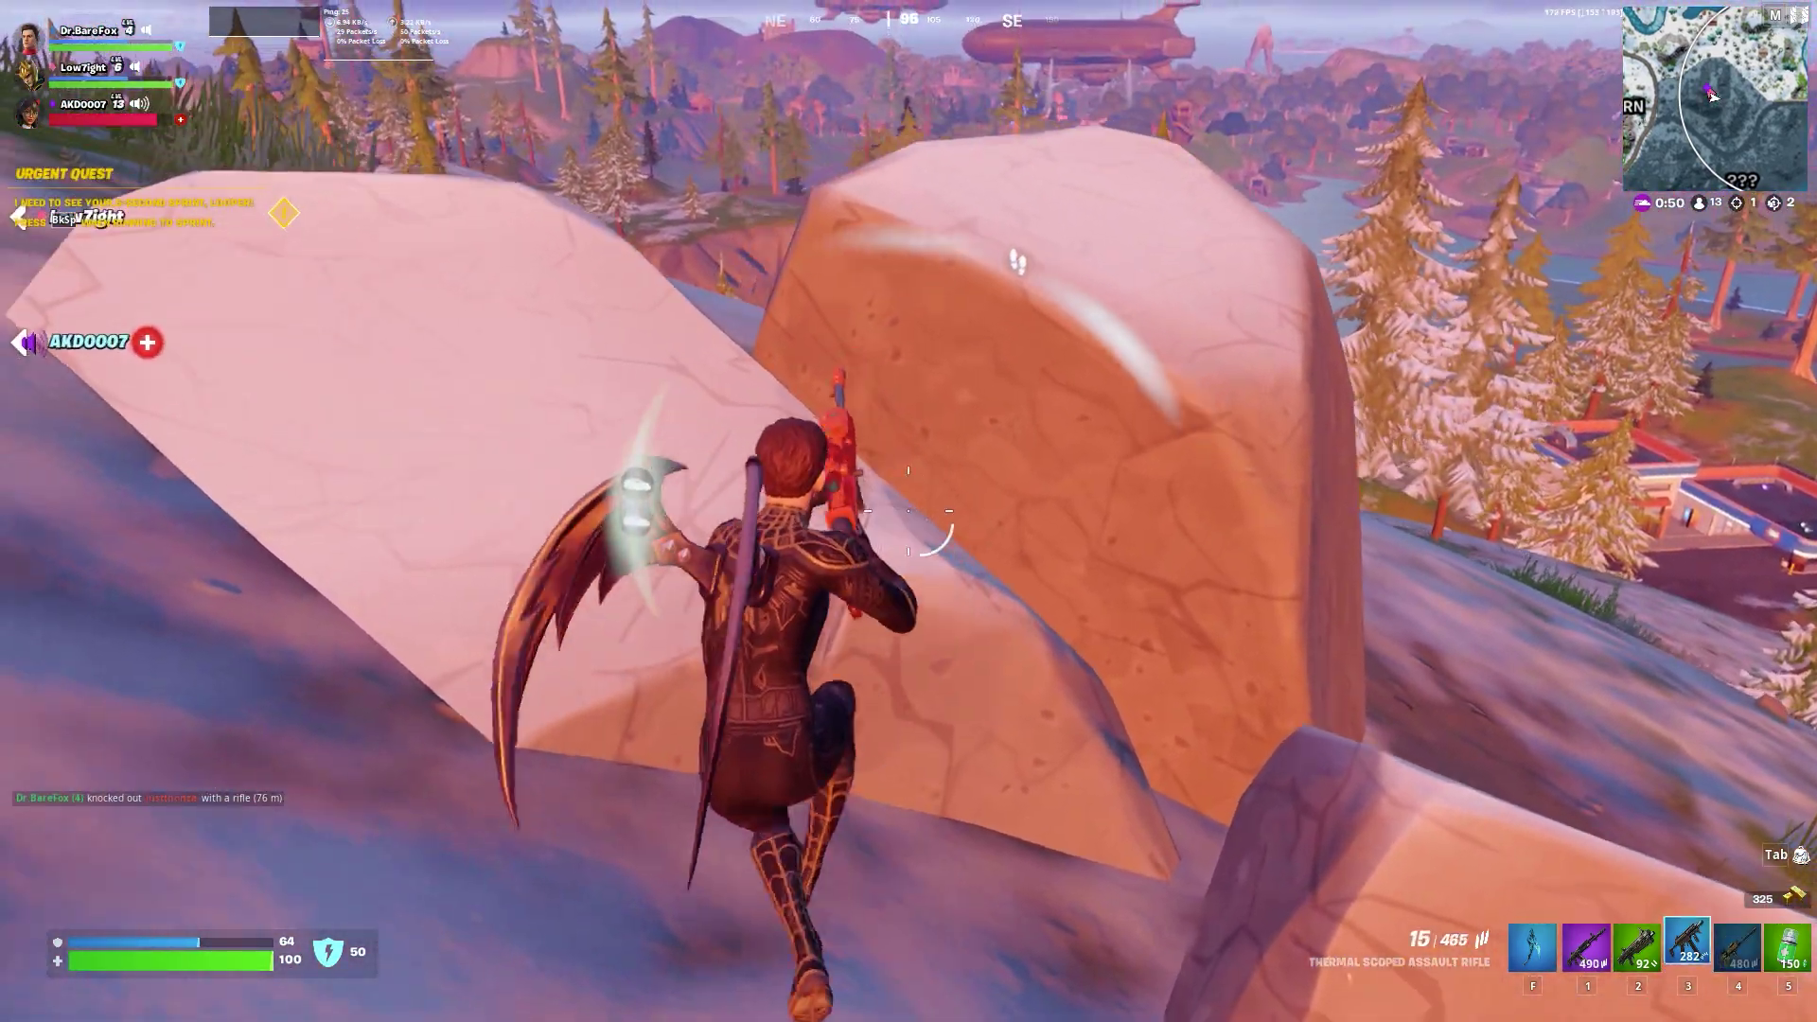
key("2")
left_click(909, 511)
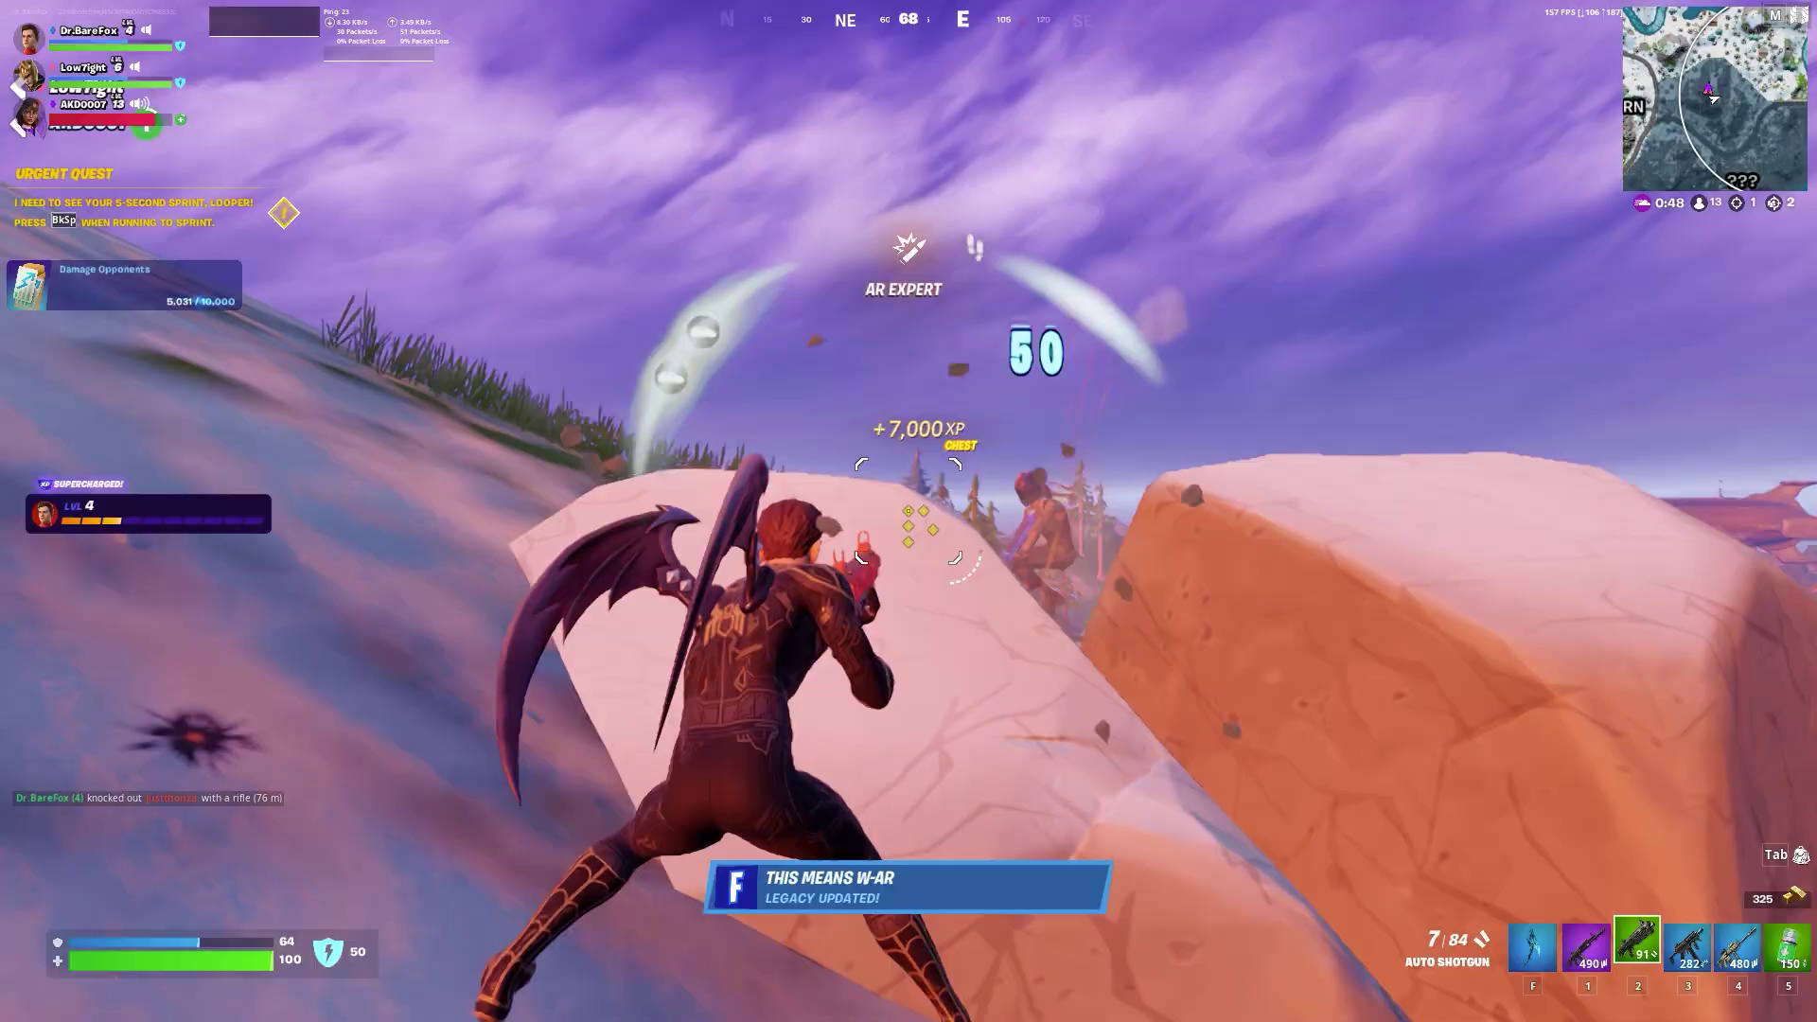
left_click(909, 511)
key("3")
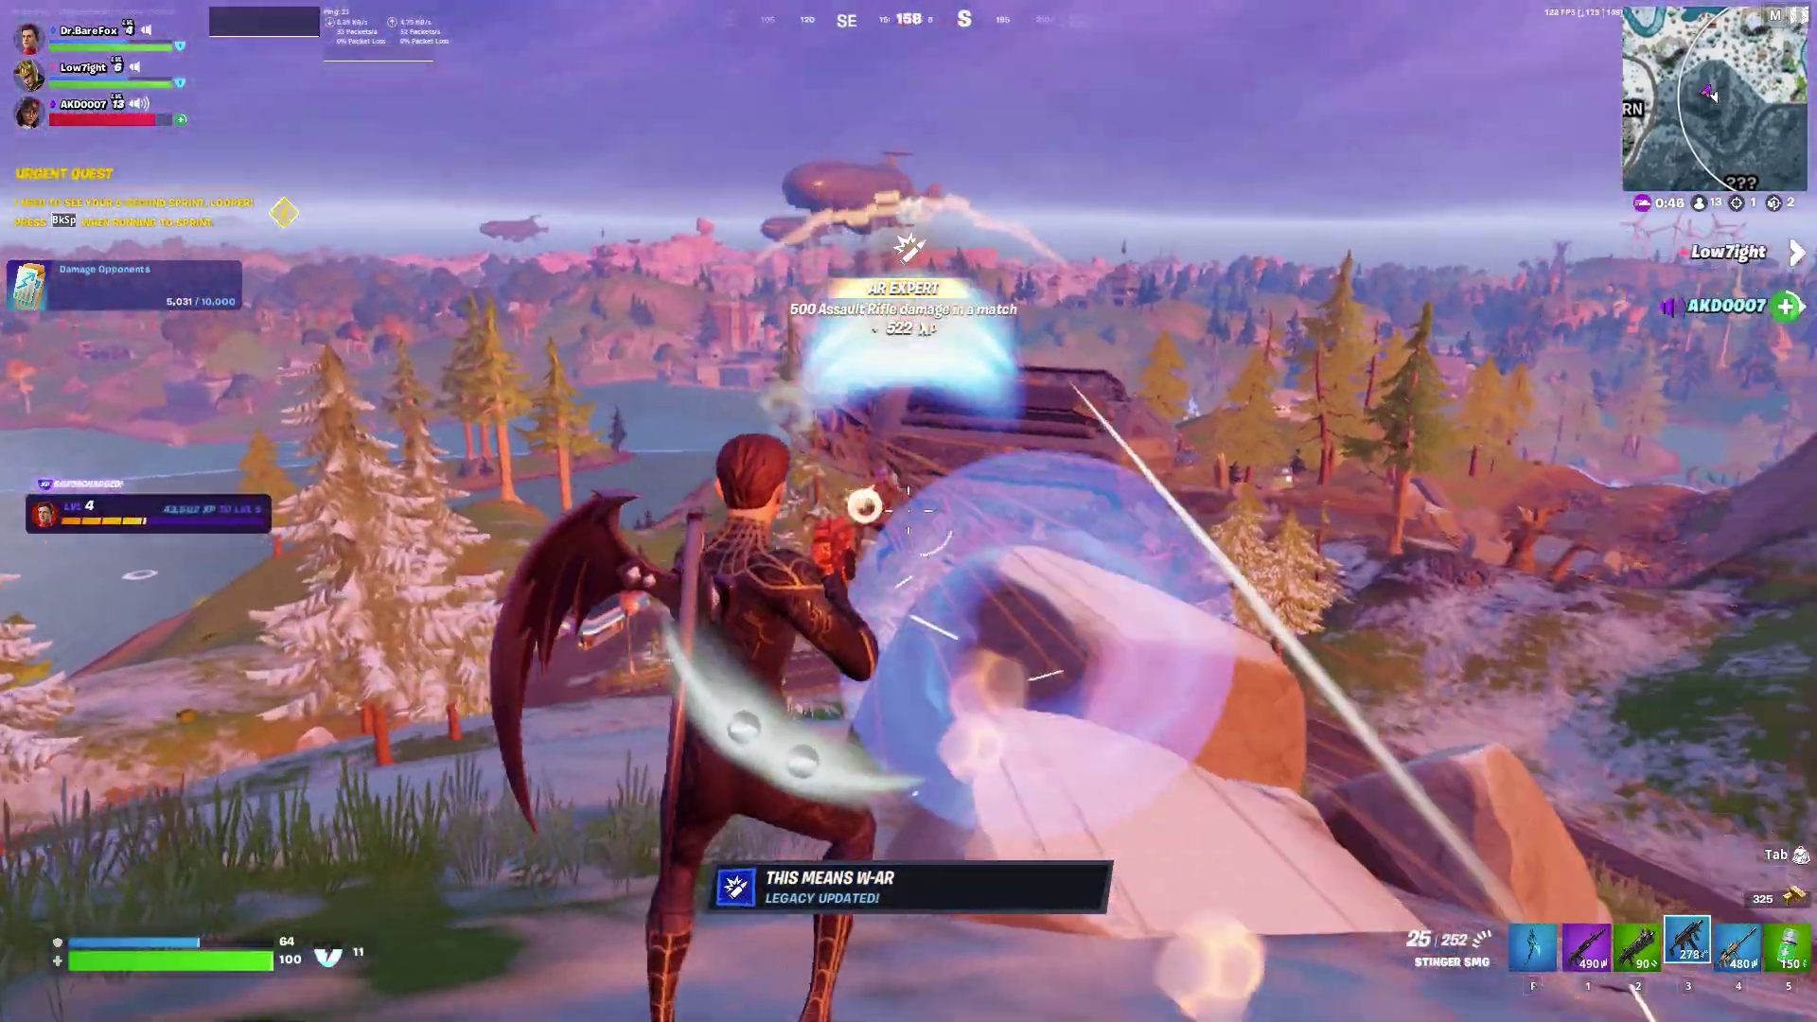
left_click(909, 512)
key("2")
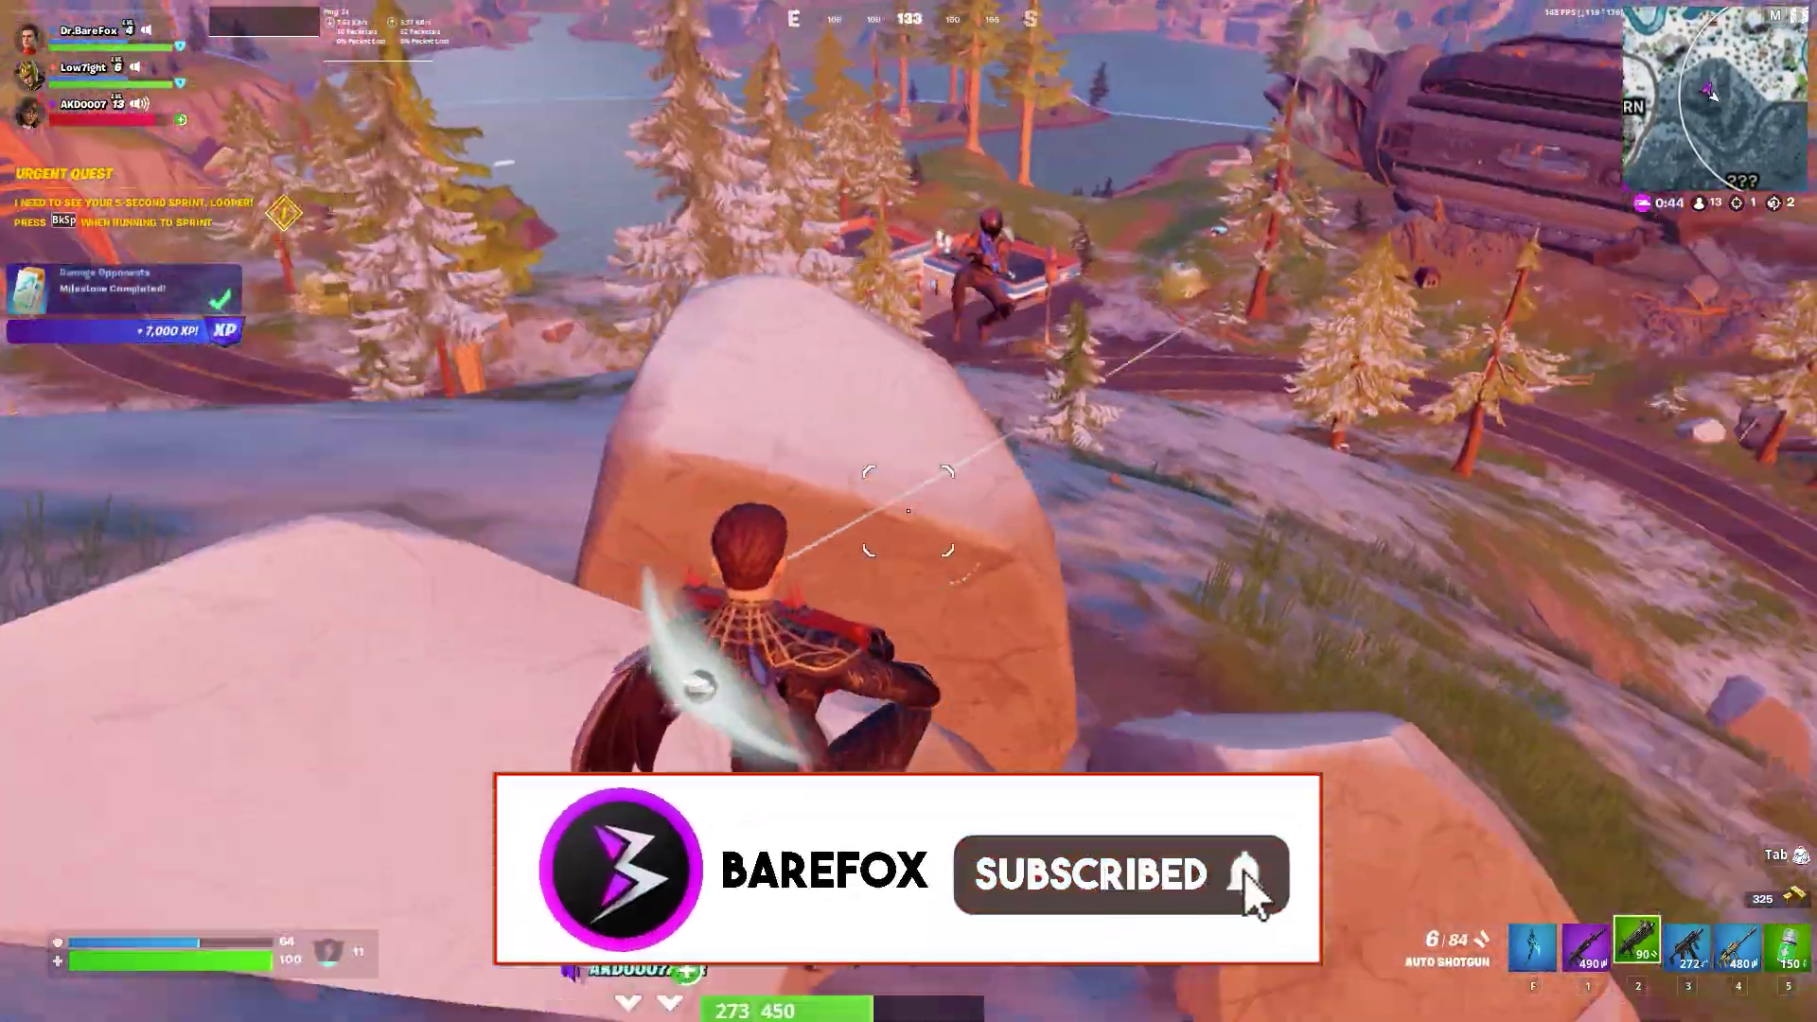
Shotgun the enemies by the road and on the hill, knocking one down, then reload
left_click(909, 512)
left_click(909, 512)
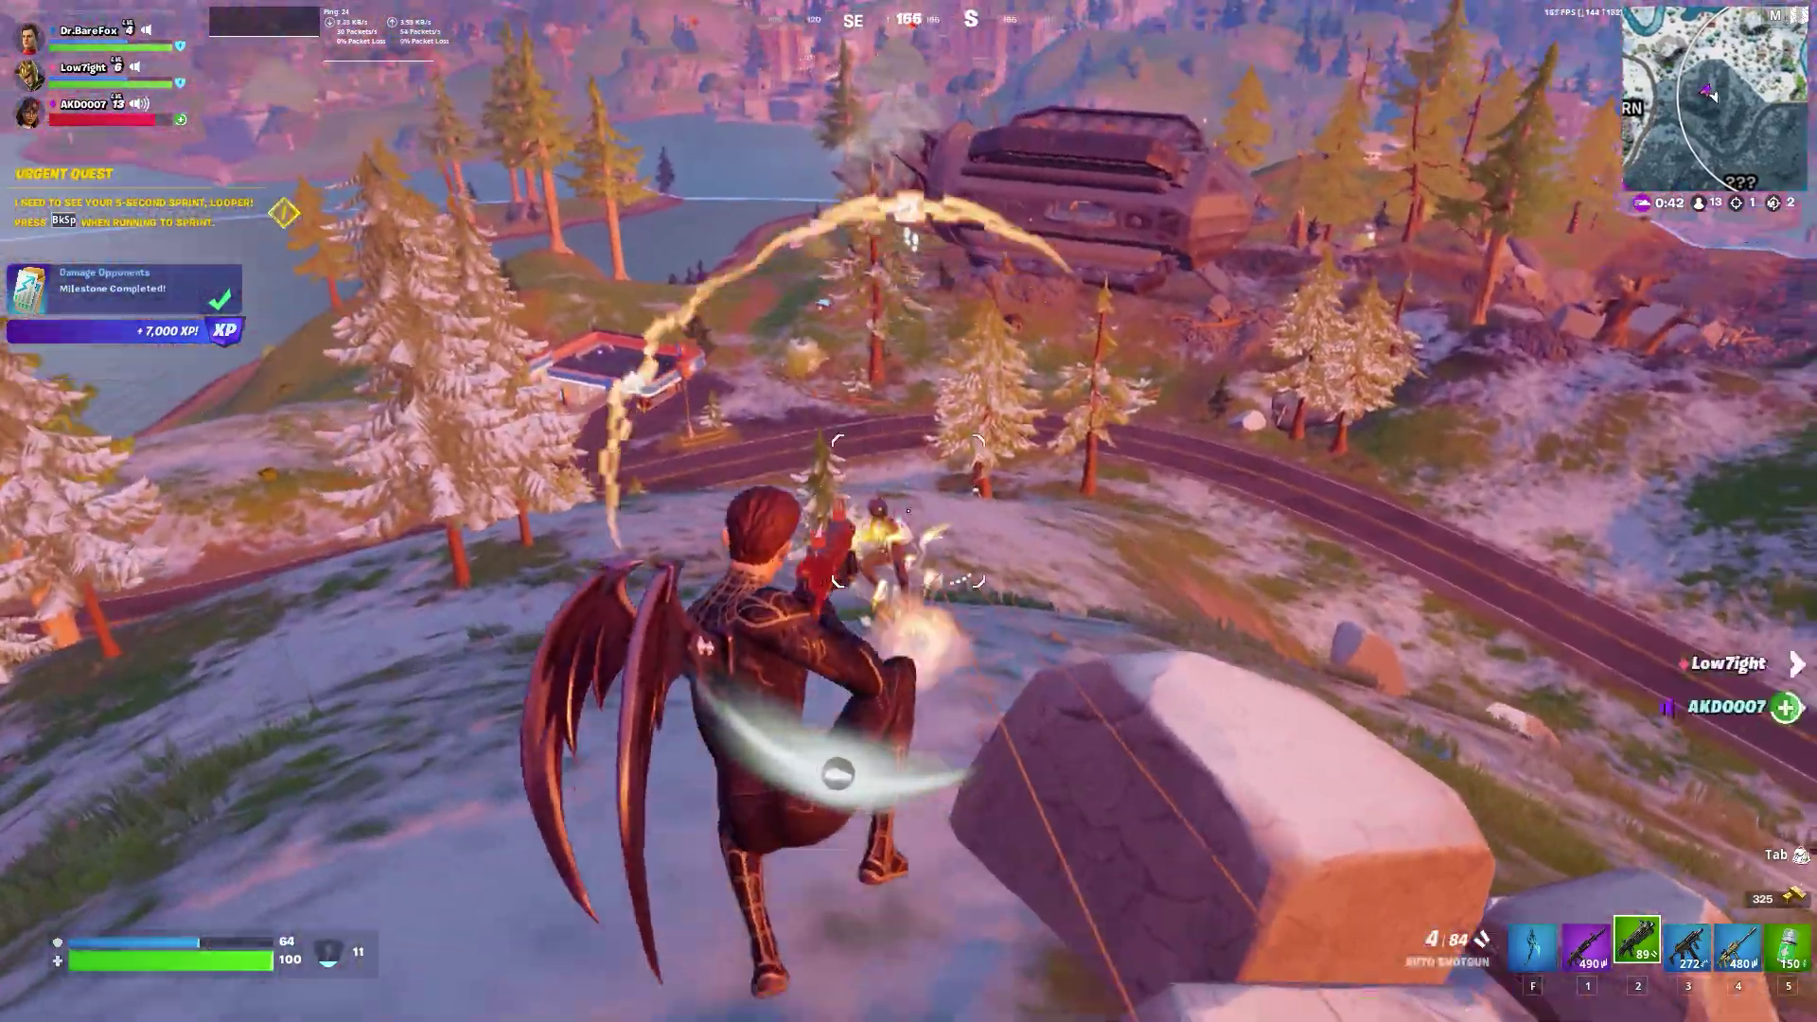
left_click(909, 512)
left_click(909, 511)
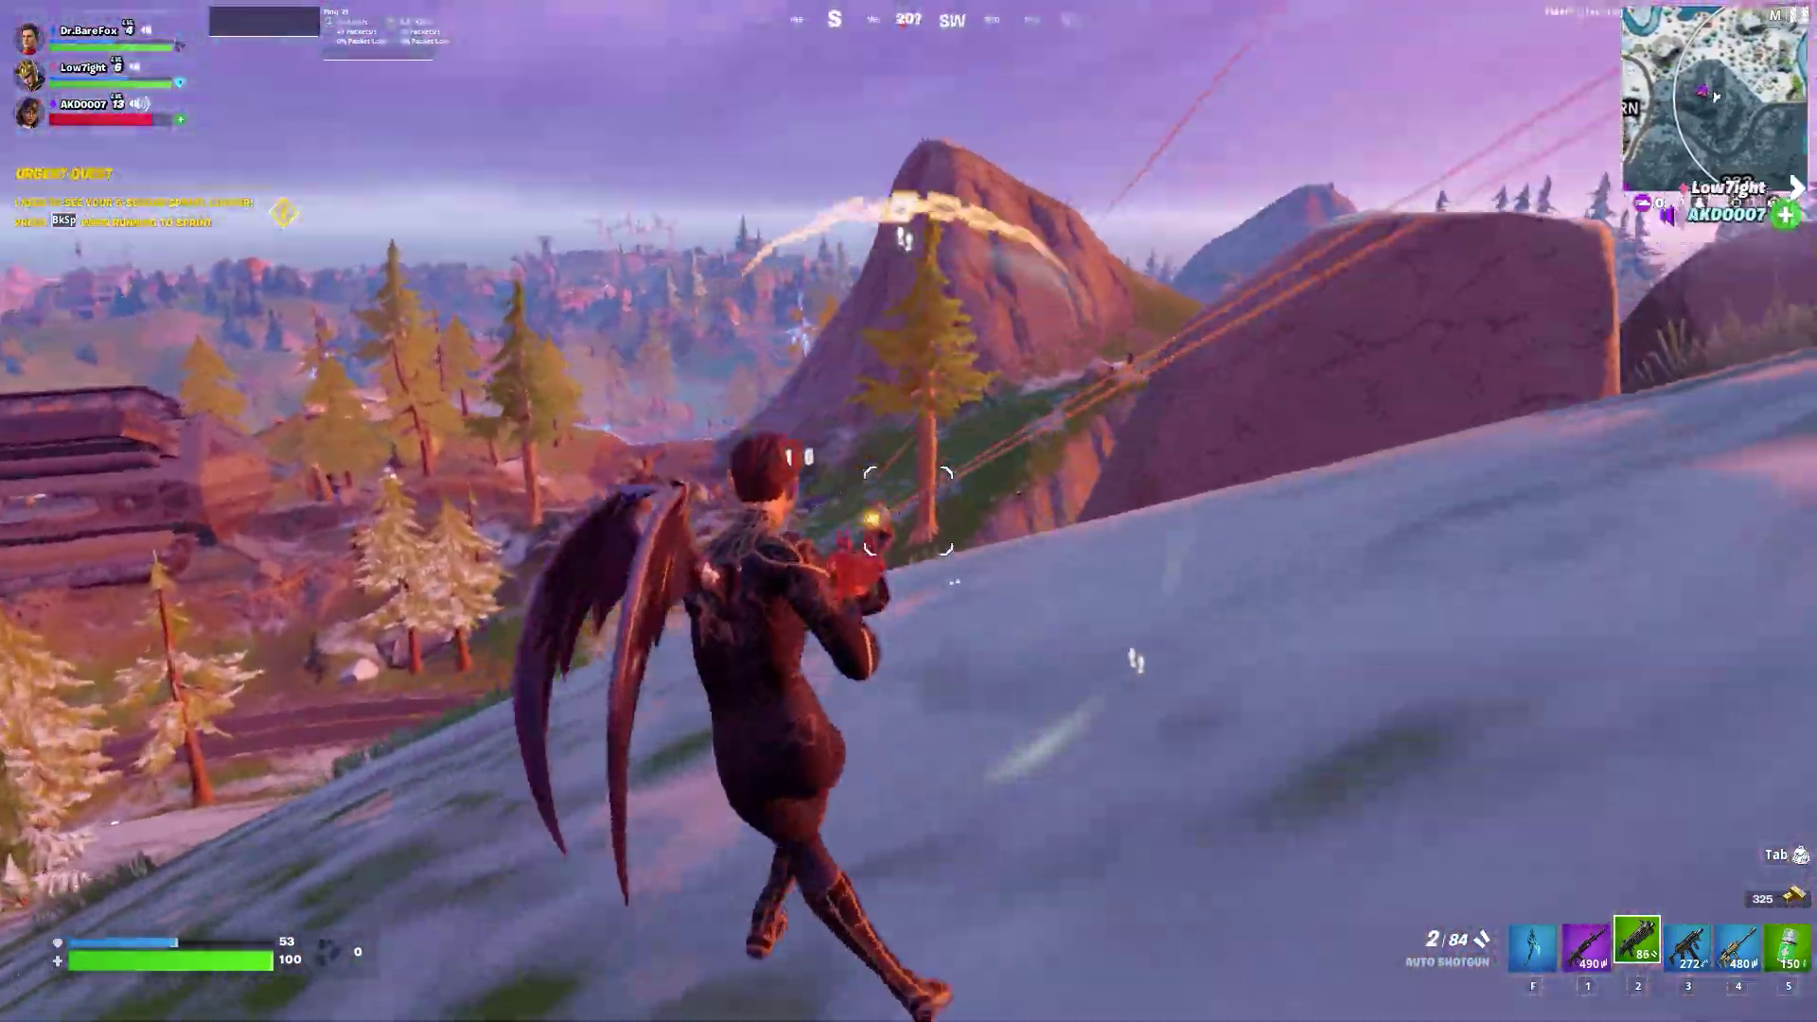
left_click(909, 511)
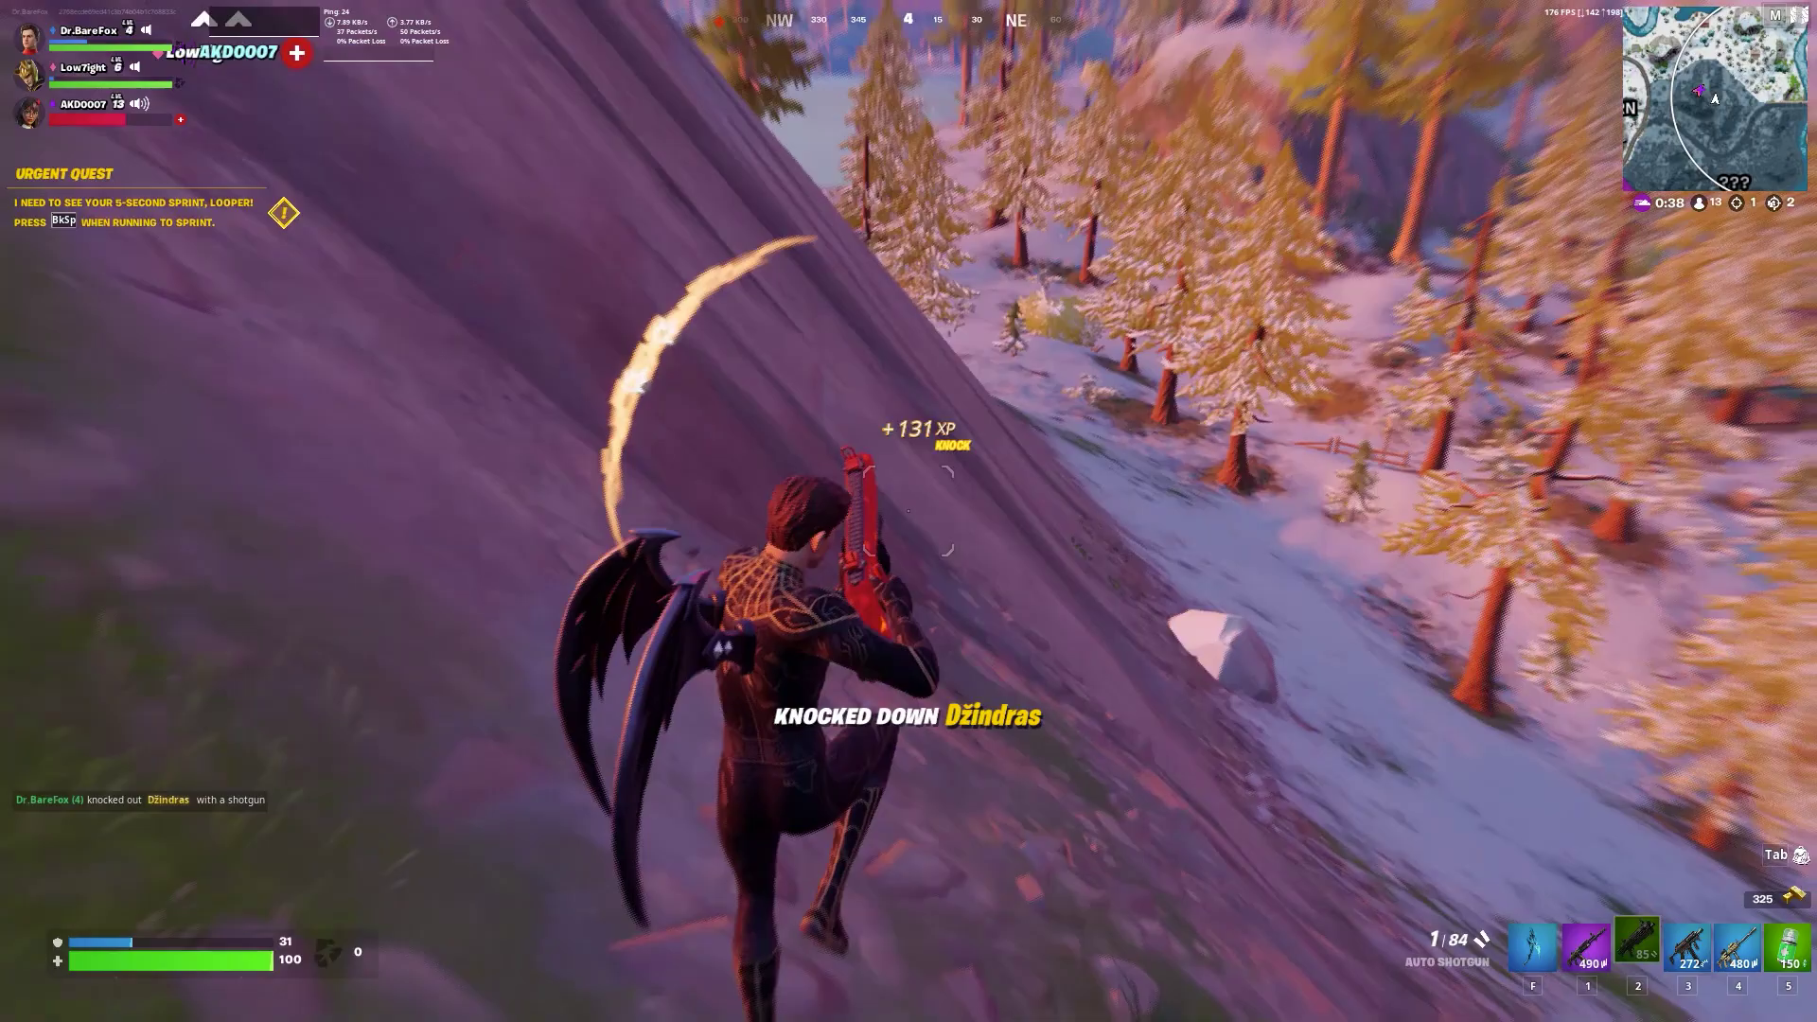
key("r")
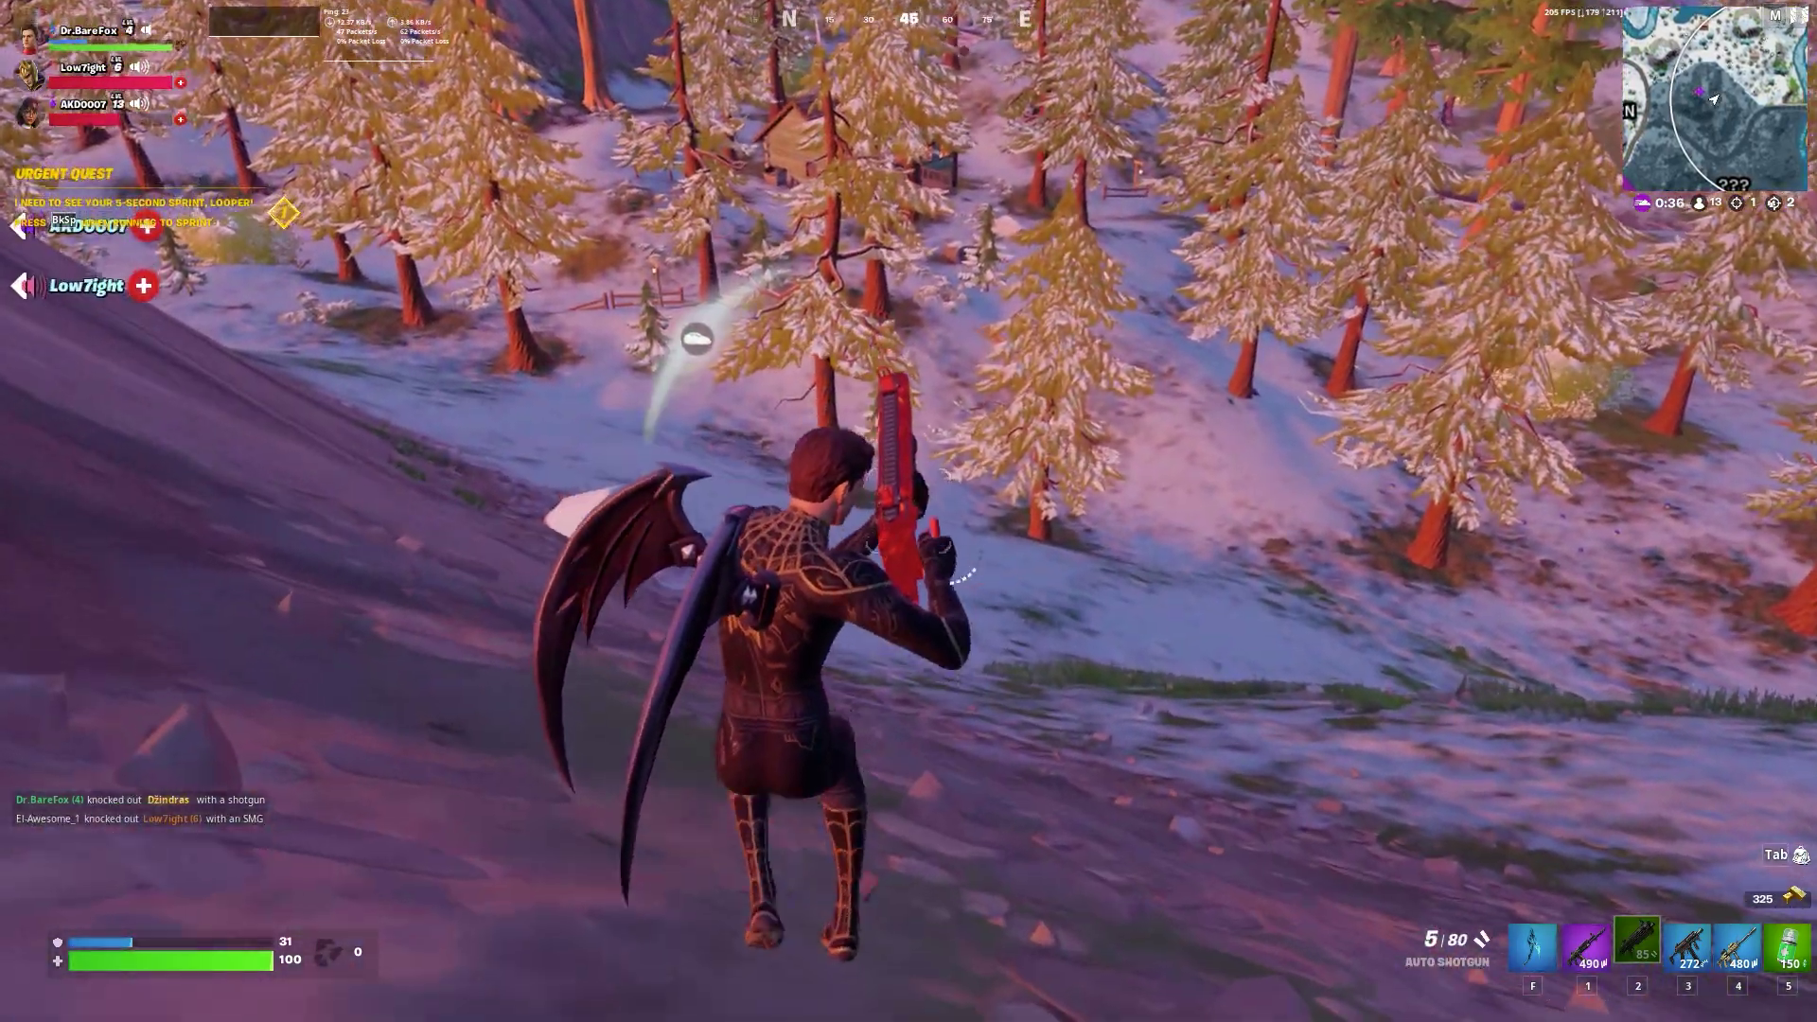